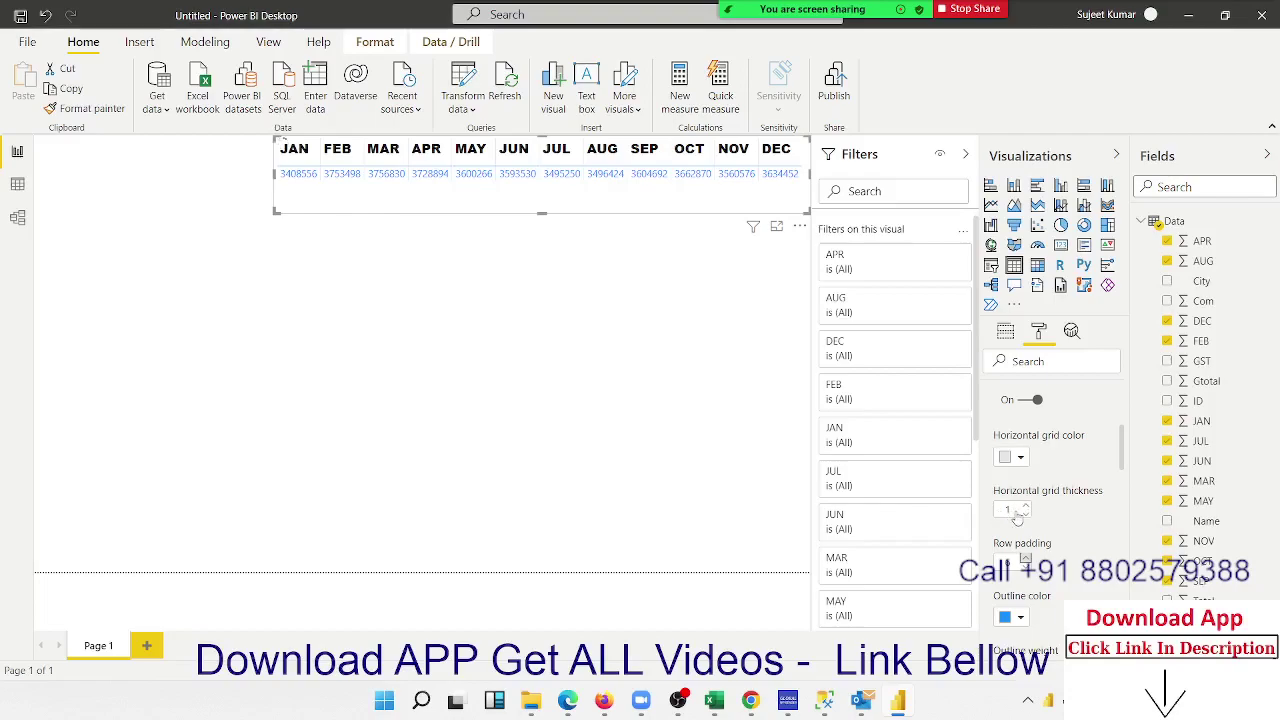
Set the month table's horizontal gridline thickness to 10 and deselect the table.
text(0)
key(Escape)
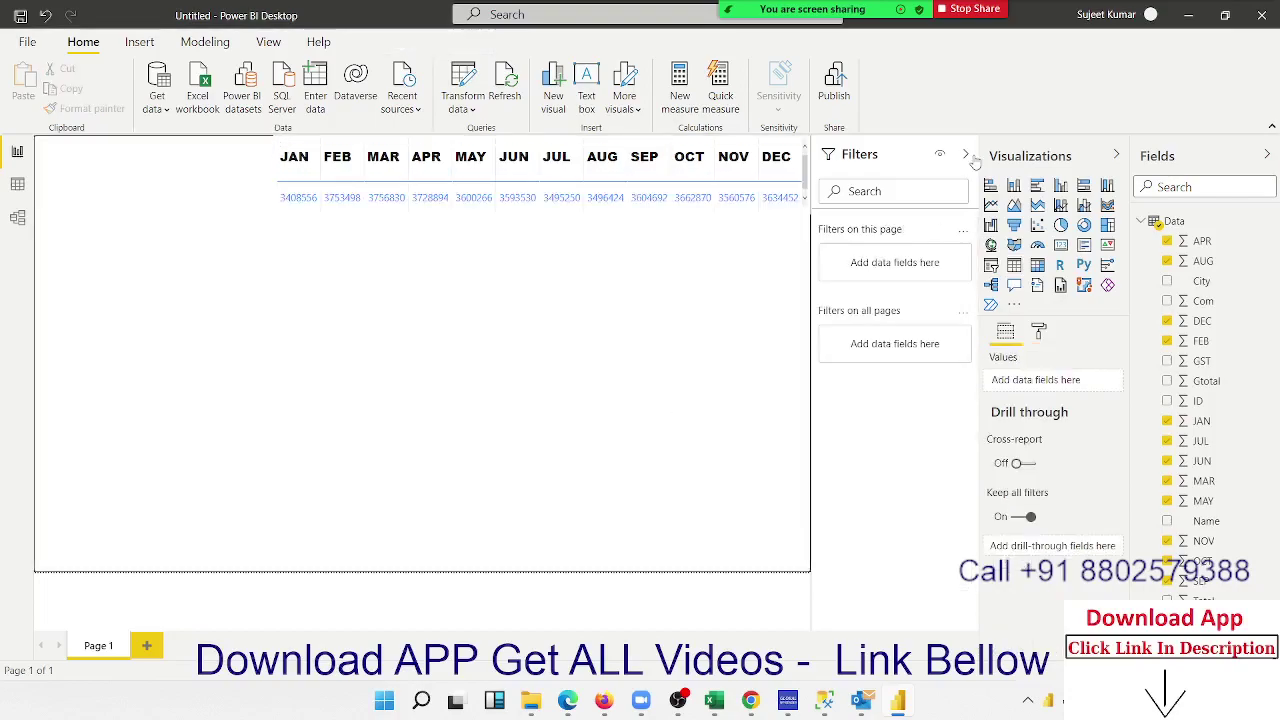
key(Escape)
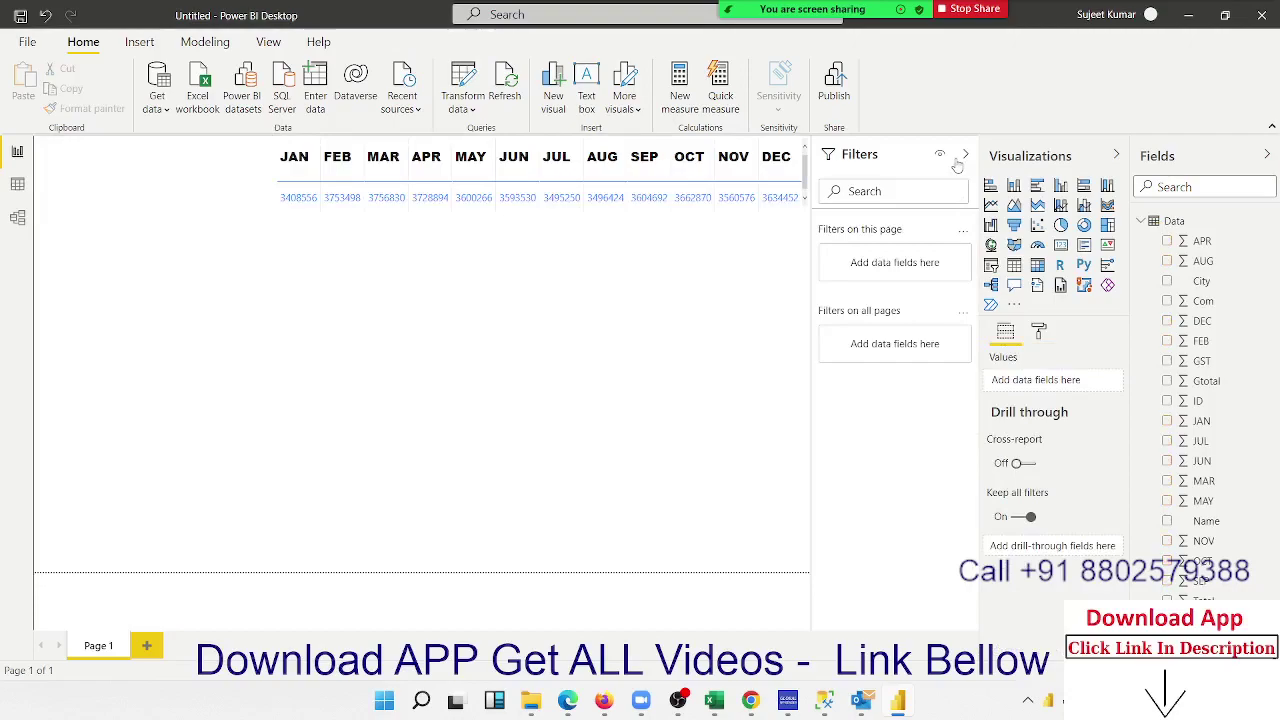
Collapse the Filters pane to give the report canvas more room.
click(965, 157)
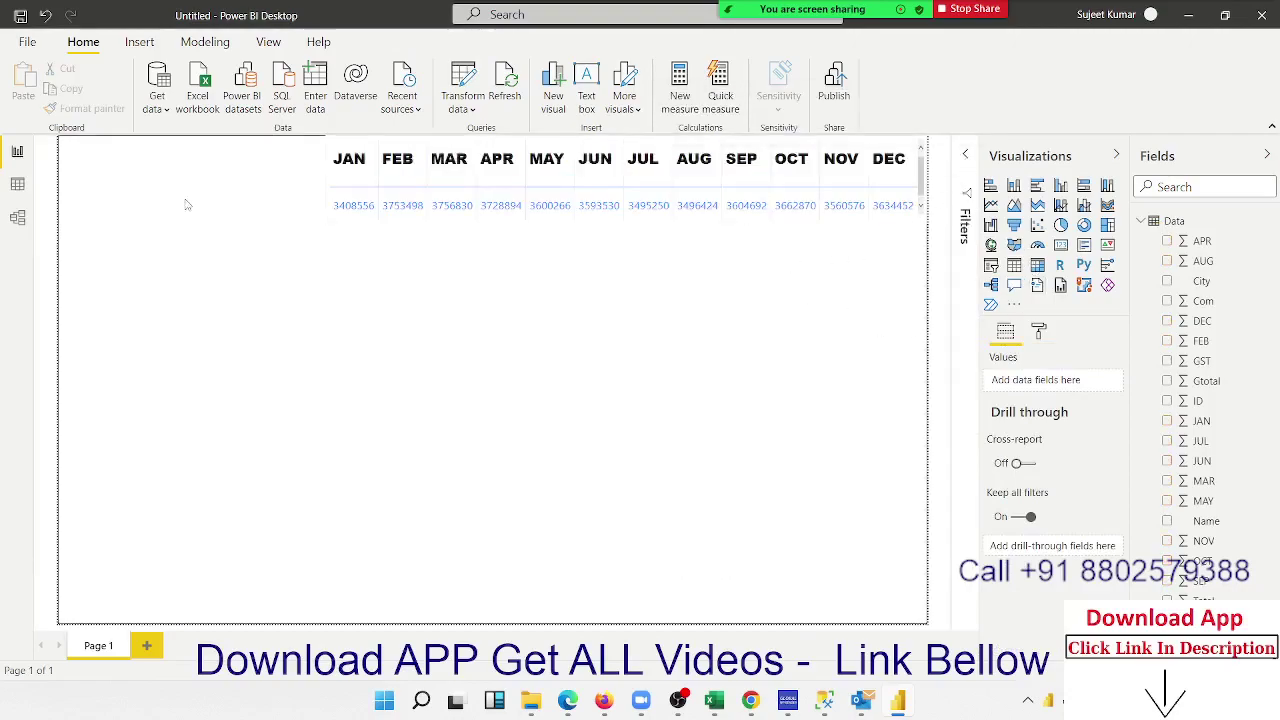
click(266, 52)
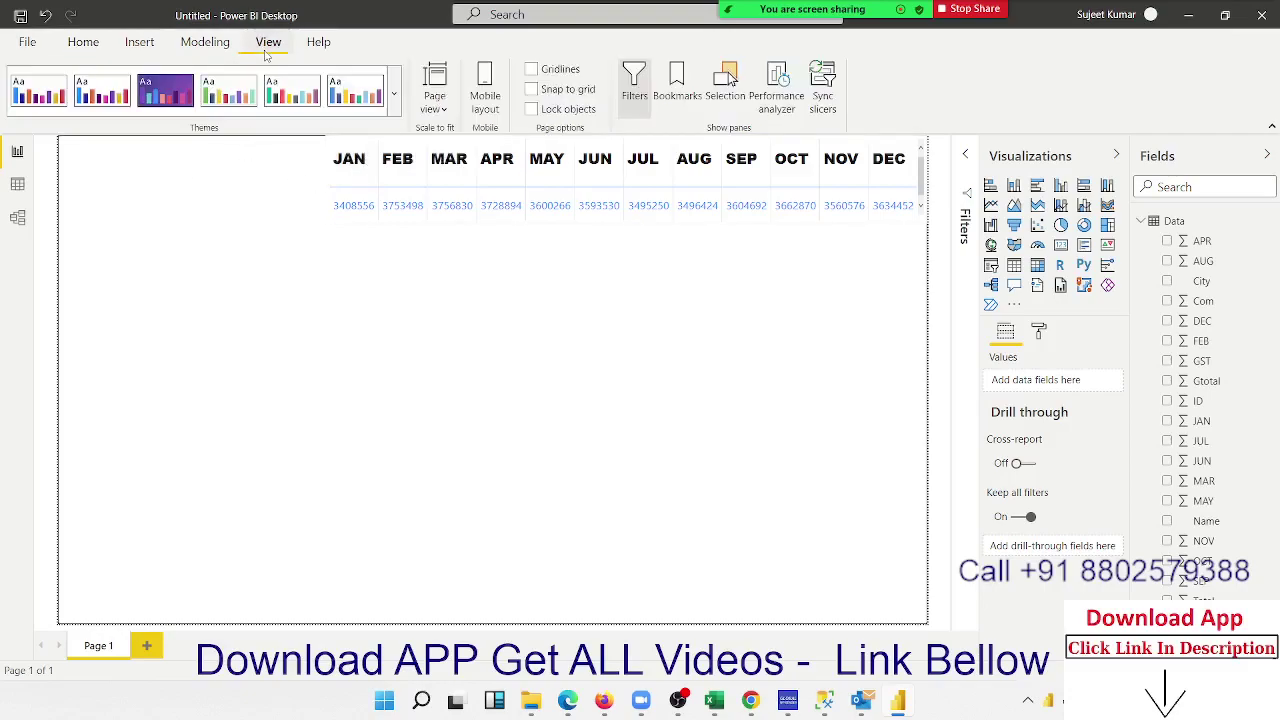
click(140, 44)
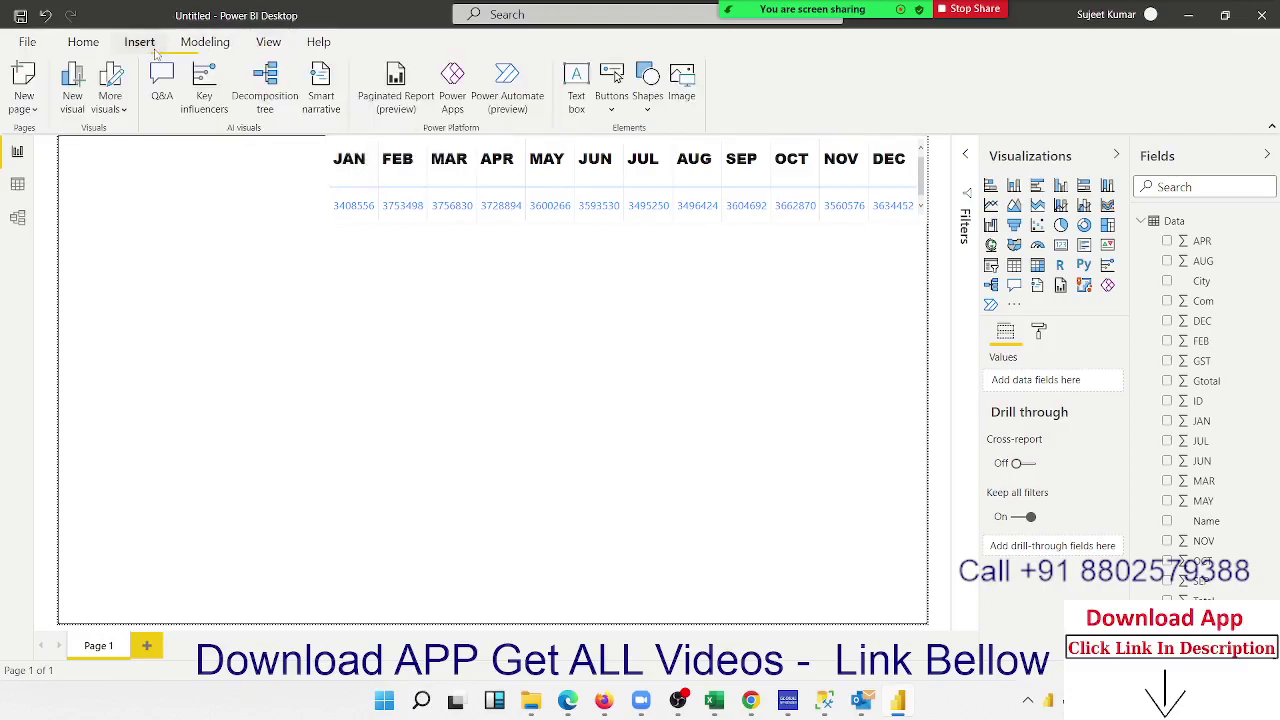
Insert a text box and type the title 'Sales Dashboard - 2022'.
click(587, 103)
click(255, 420)
text(Sales Dashbo)
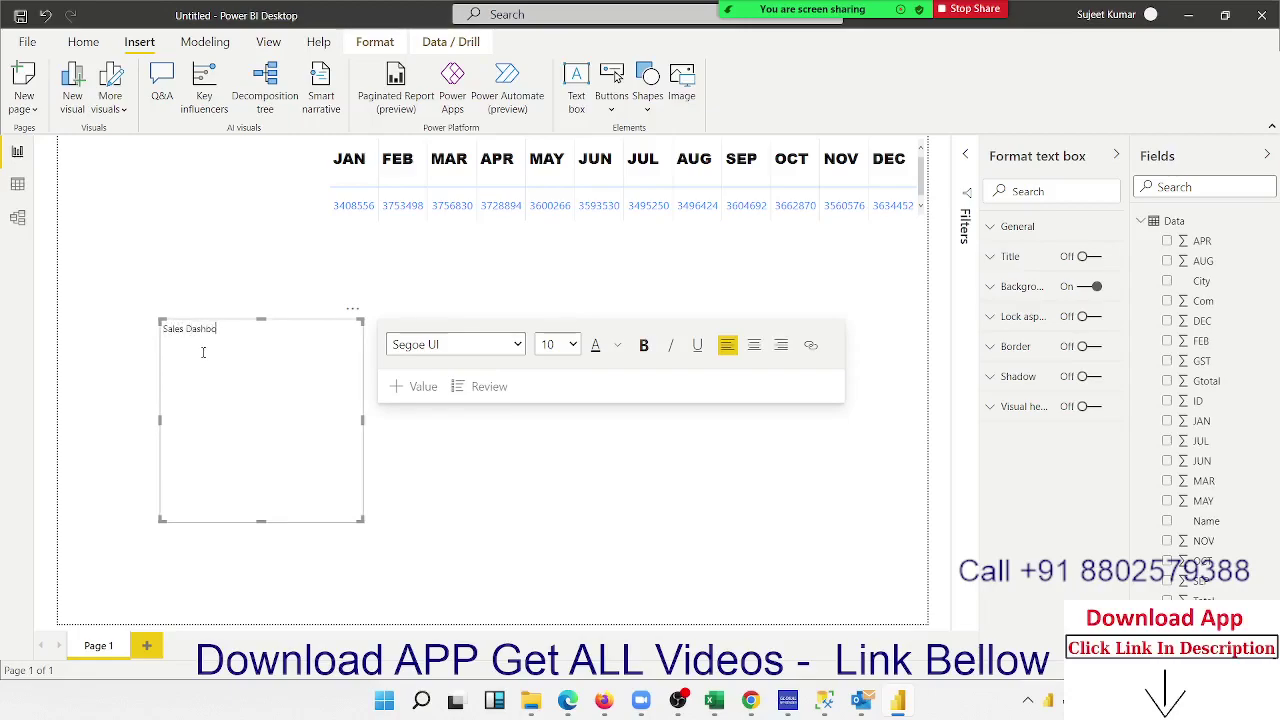
text(ard - 2022)
Format the title text as 28-point, bold and underlined.
key(ctrl+a)
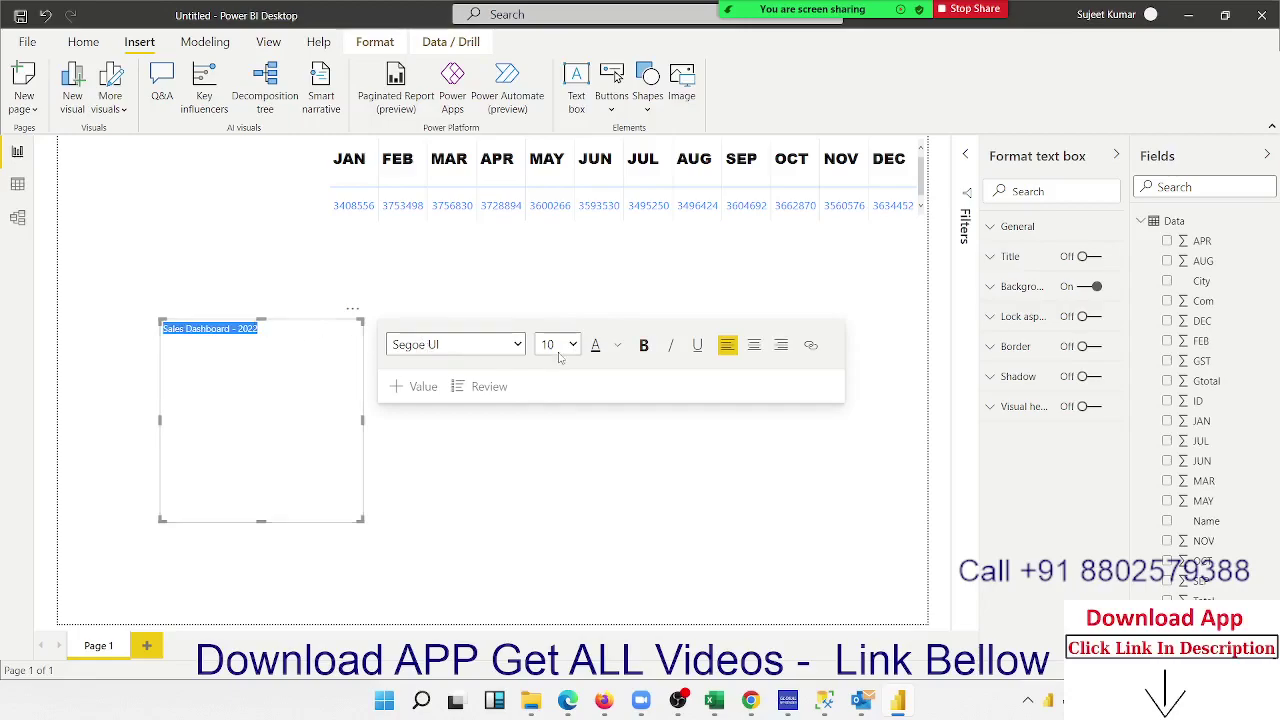
click(563, 345)
click(561, 312)
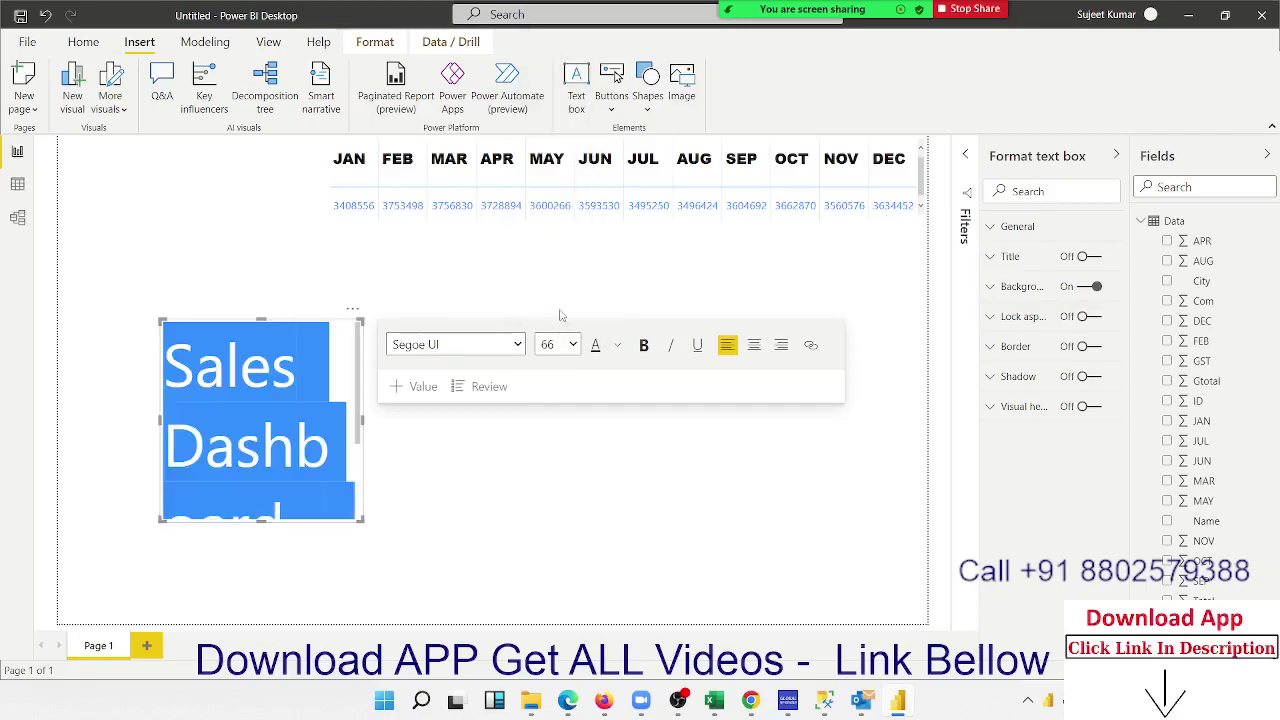
click(562, 347)
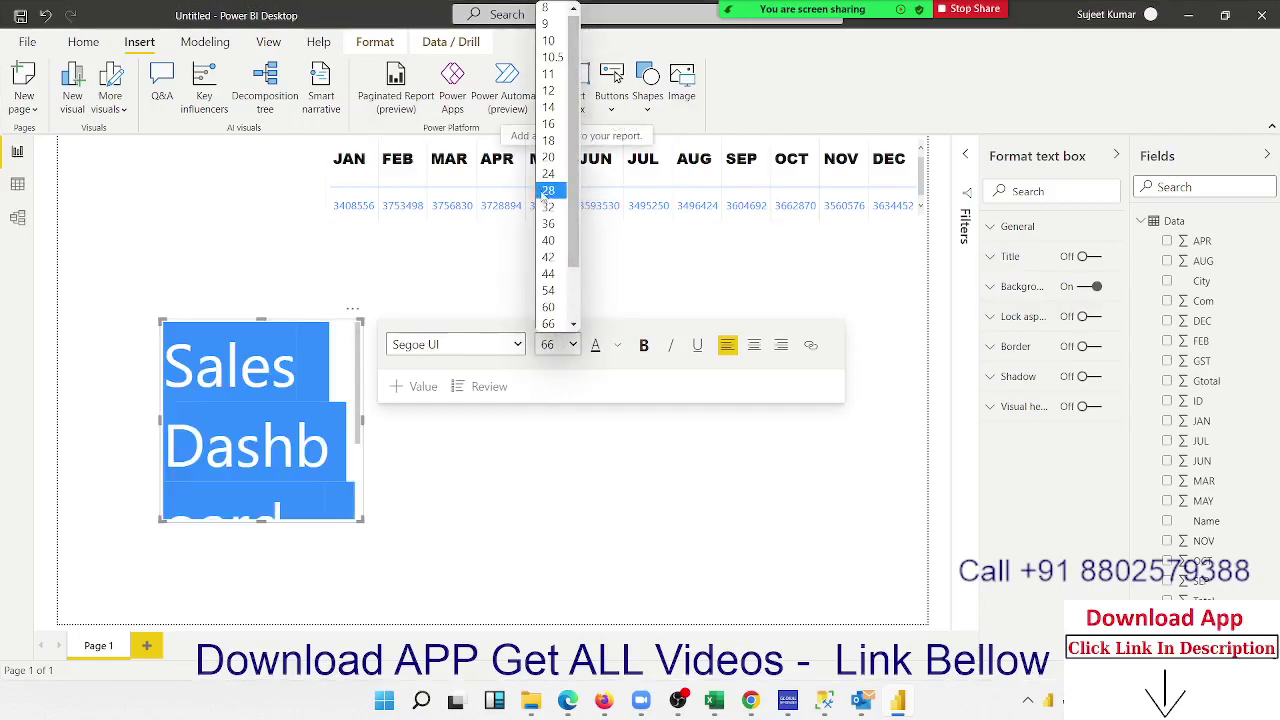
click(548, 190)
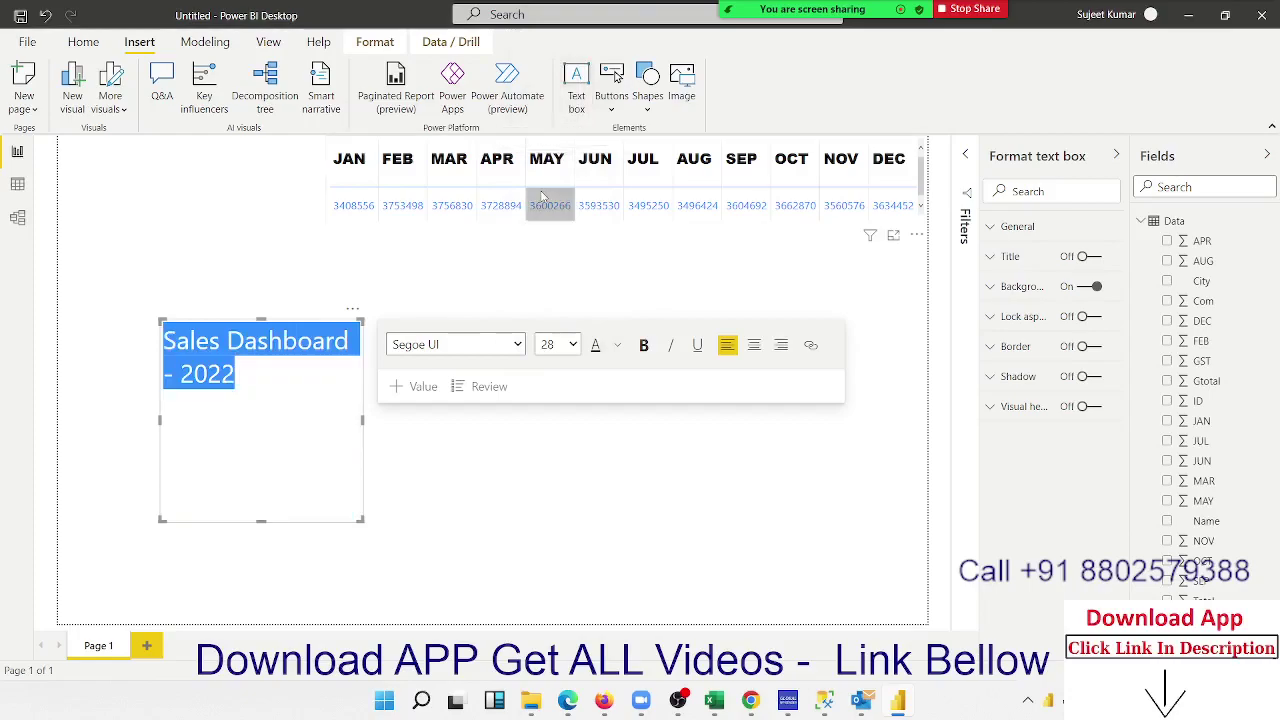
click(646, 345)
click(697, 345)
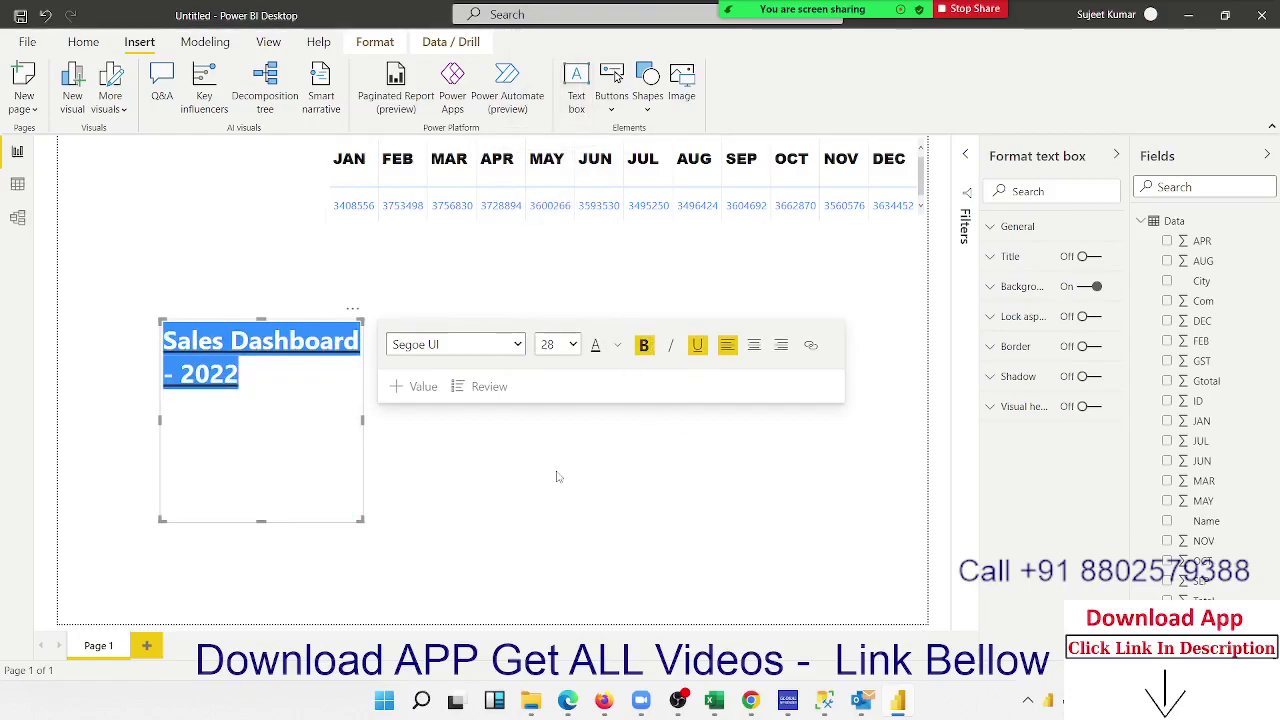
click(440, 364)
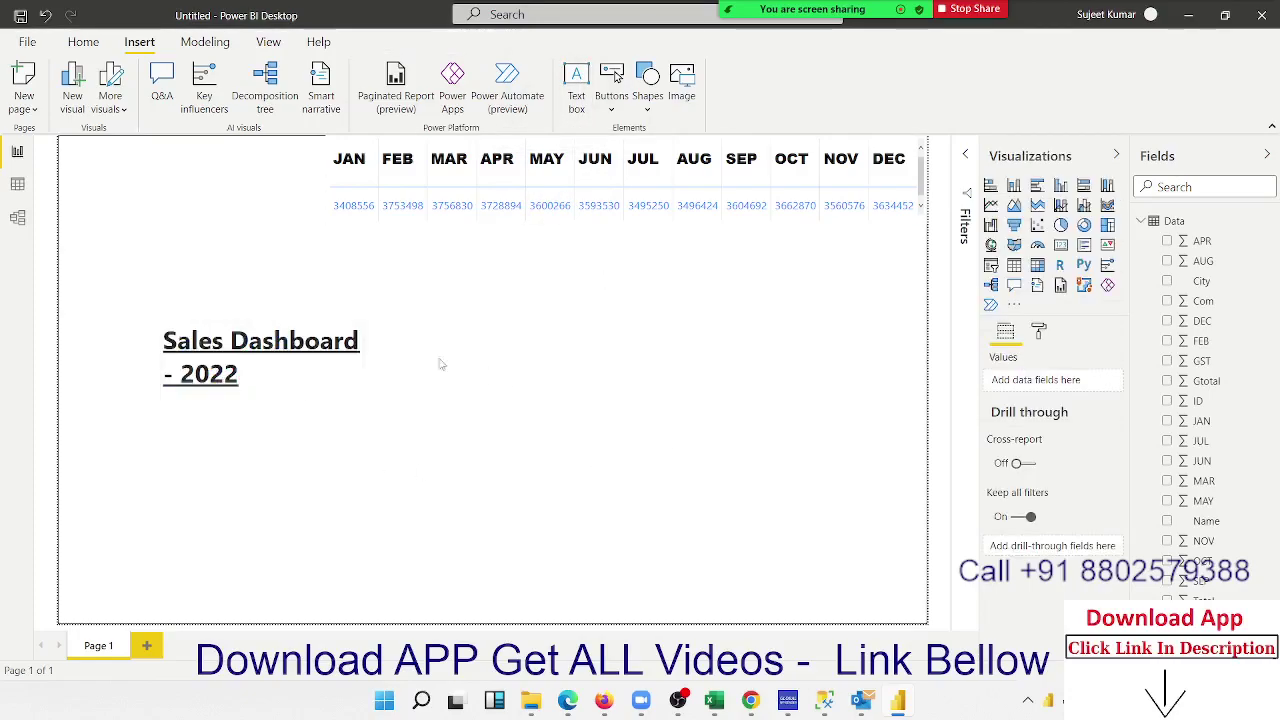
Move the title box to the top-left corner, then widen it and reduce its height.
click(237, 325)
mouse_move(237, 325)
mouse_down()
mouse_move(200, 195)
mouse_move(136, 143)
mouse_up()
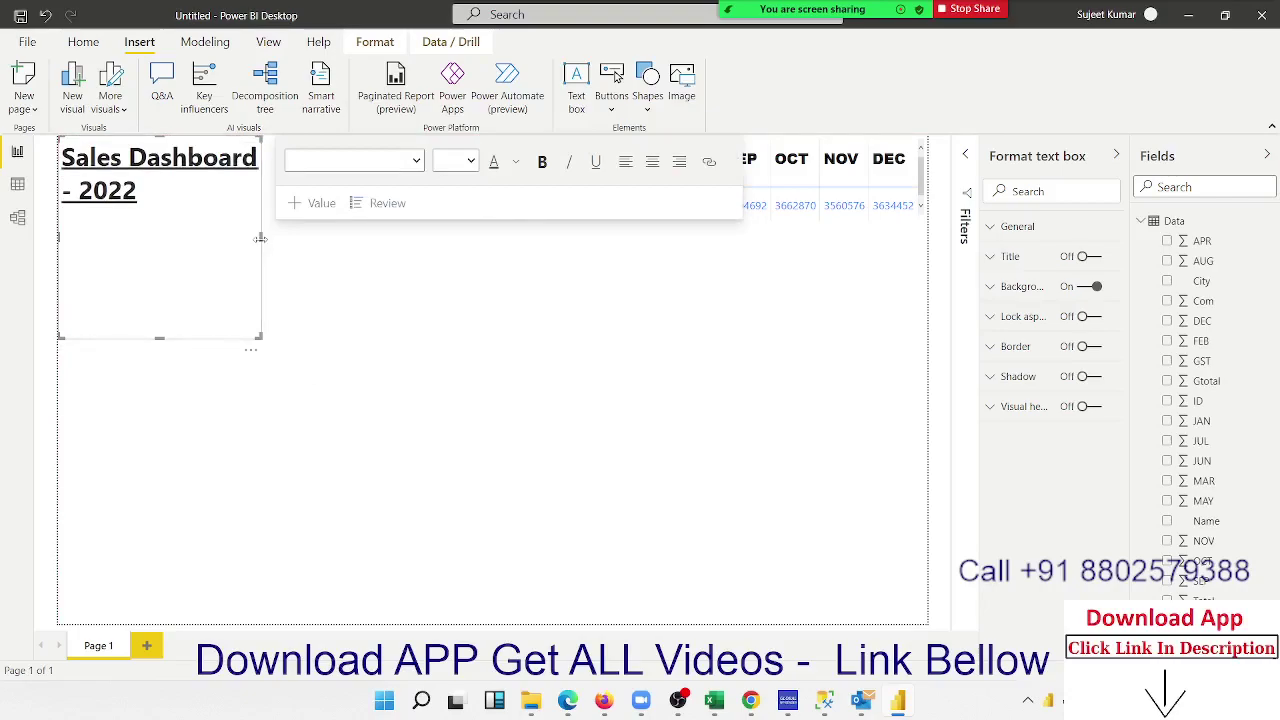
drag(260, 238, 324, 238)
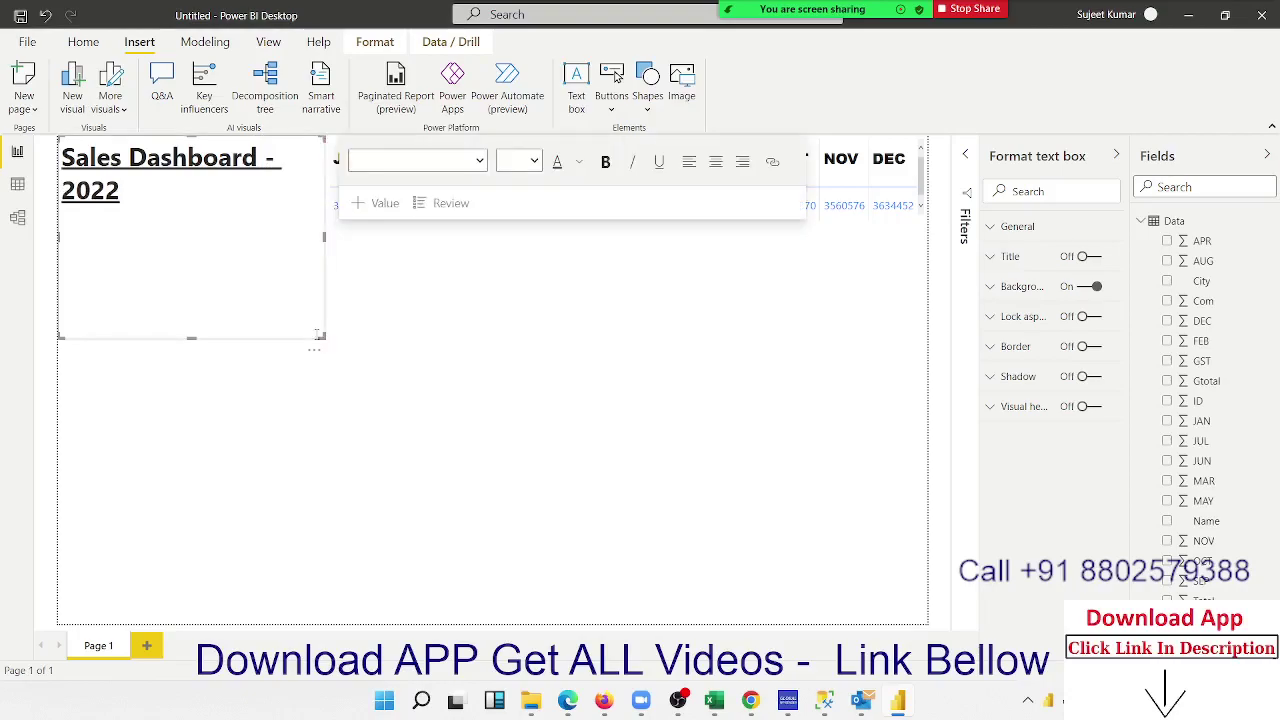
drag(318, 334, 316, 216)
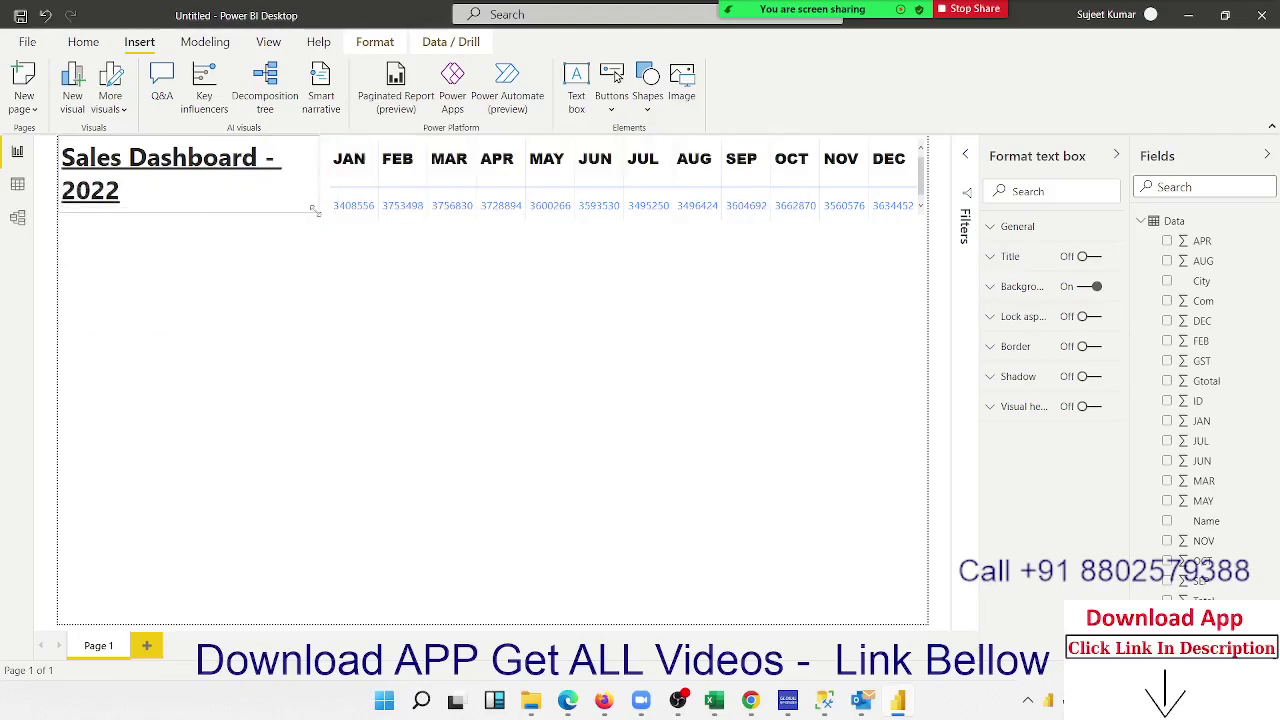
click(277, 283)
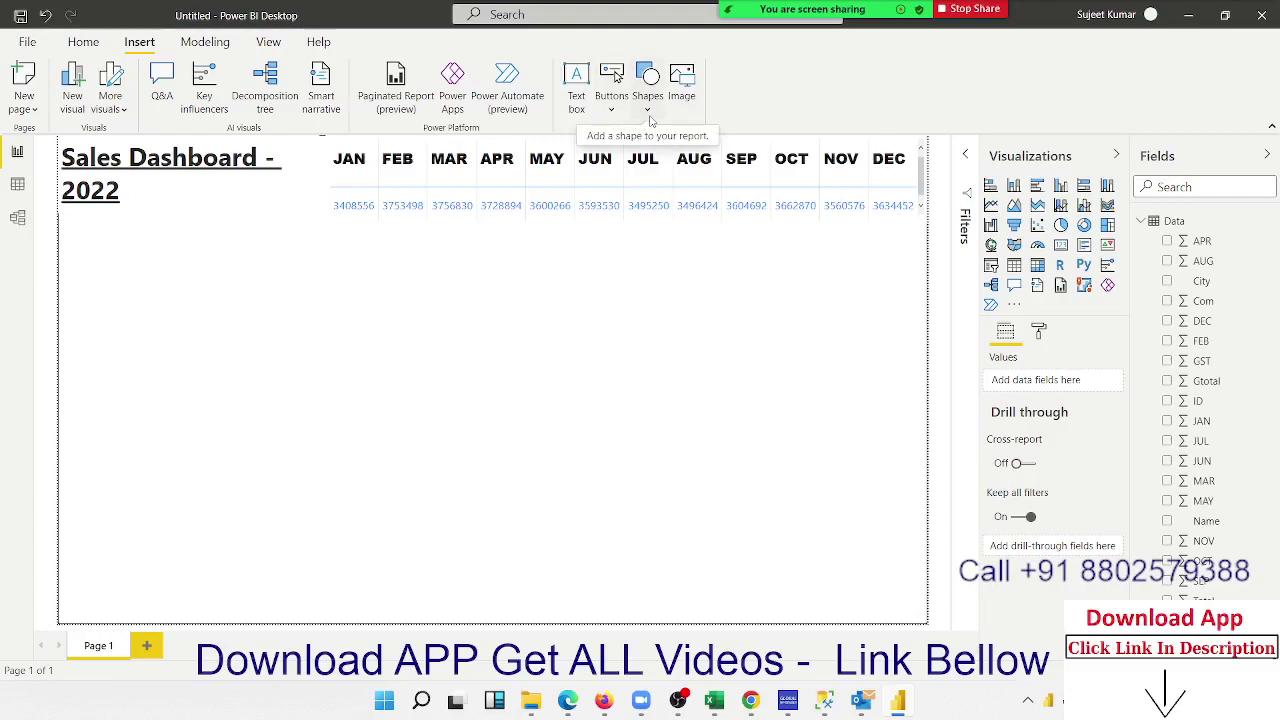
Insert a line shape across the full page width, nudged up under the title and month table.
click(617, 116)
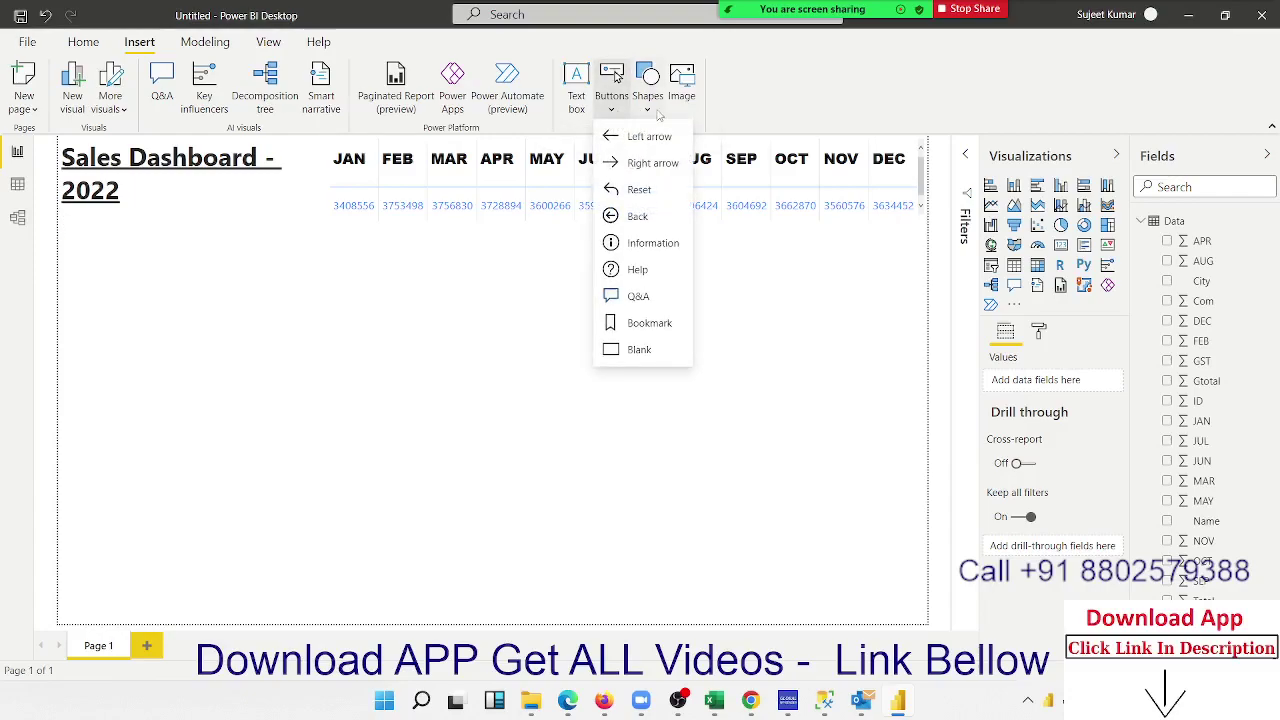
click(647, 110)
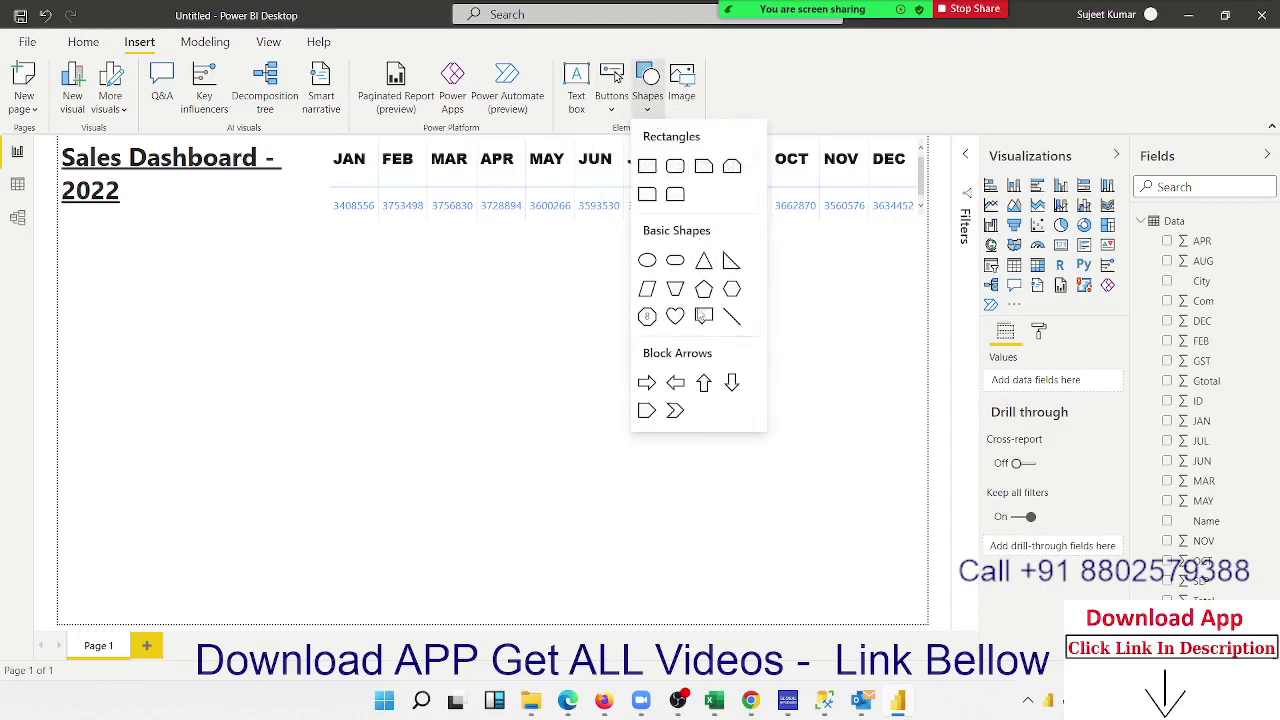
click(731, 316)
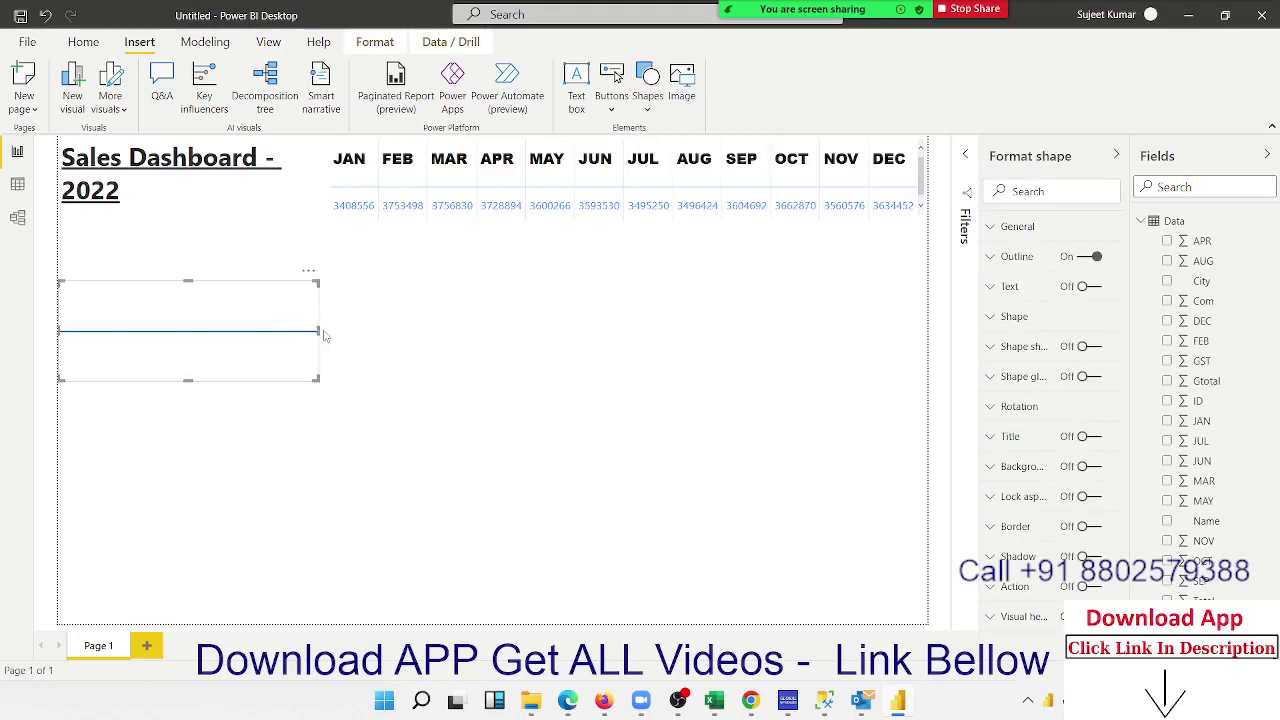
drag(318, 330, 928, 368)
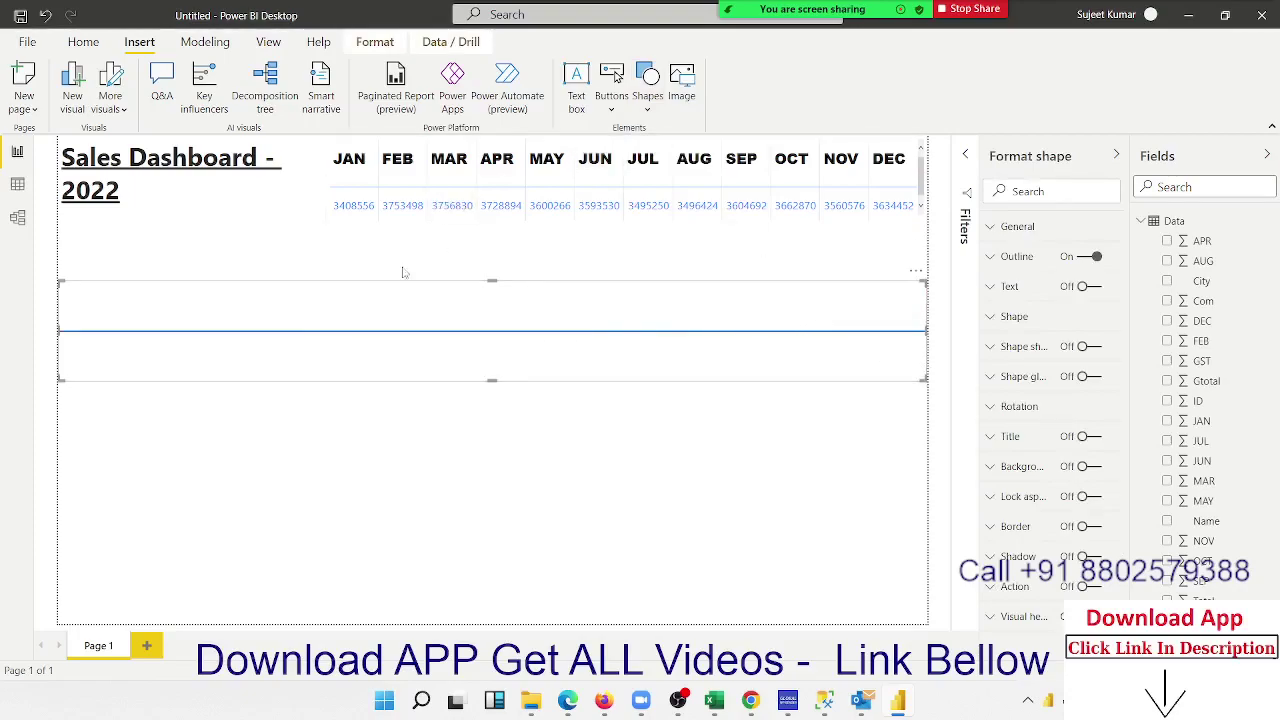
key(Up)
key(Up)
key(Up)
key(Up)
key(Up)
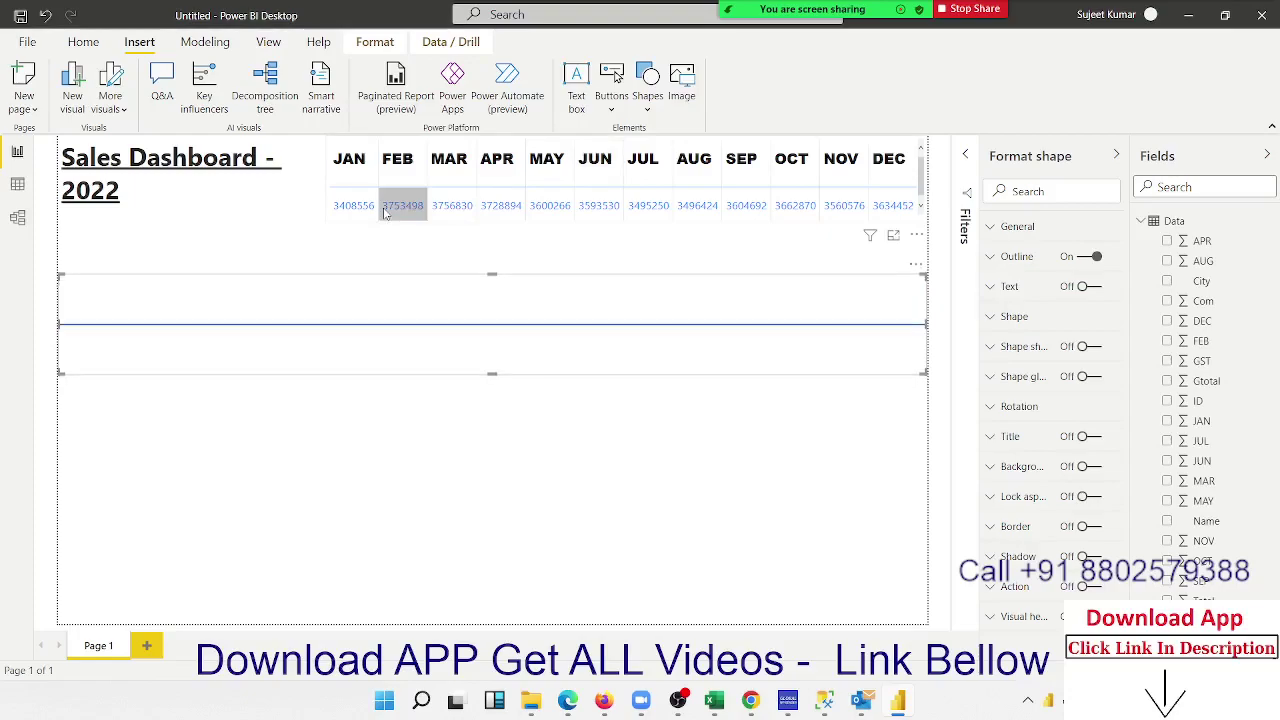
key(Up)
key(Up)
key(Up)
key(Up)
key(Up)
key(Up)
key(Up)
key(Up)
key(Up)
key(Up)
key(Up)
key(Up)
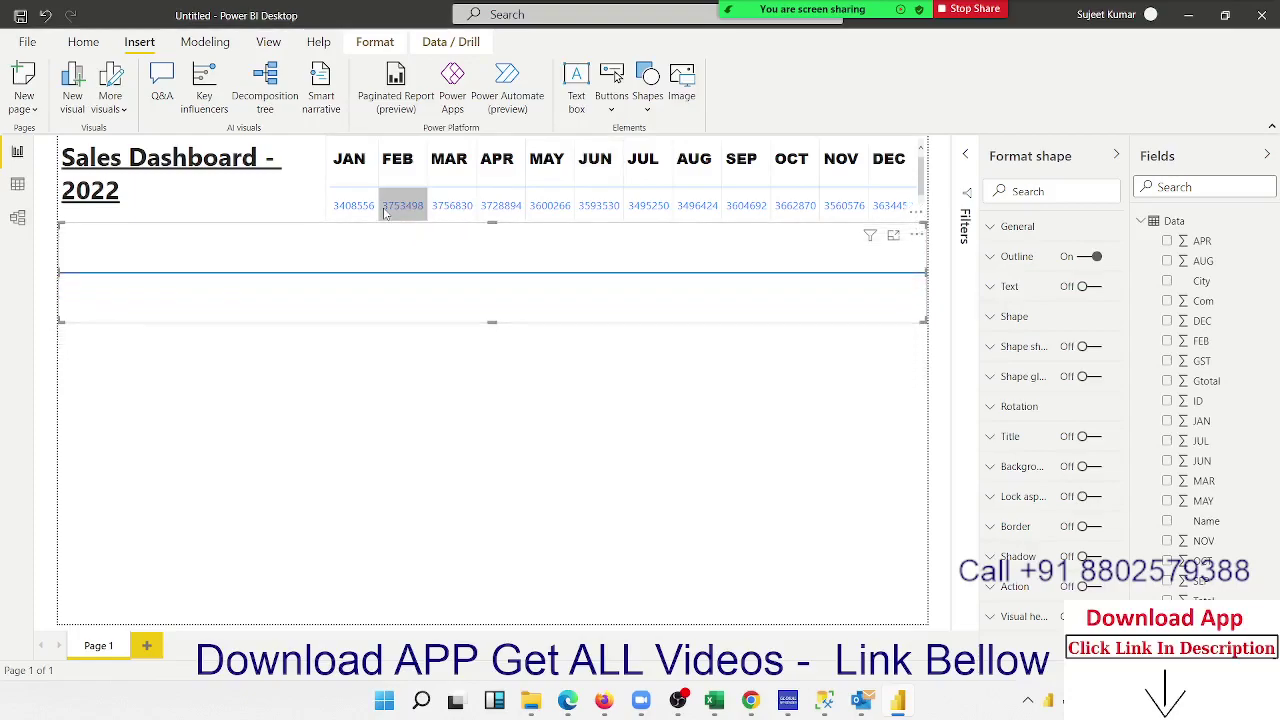
key(Up)
key(Up)
key(Up)
key(Up)
key(Up)
key(Up)
key(Up)
key(Up)
key(Up)
key(Up)
key(Up)
key(Up)
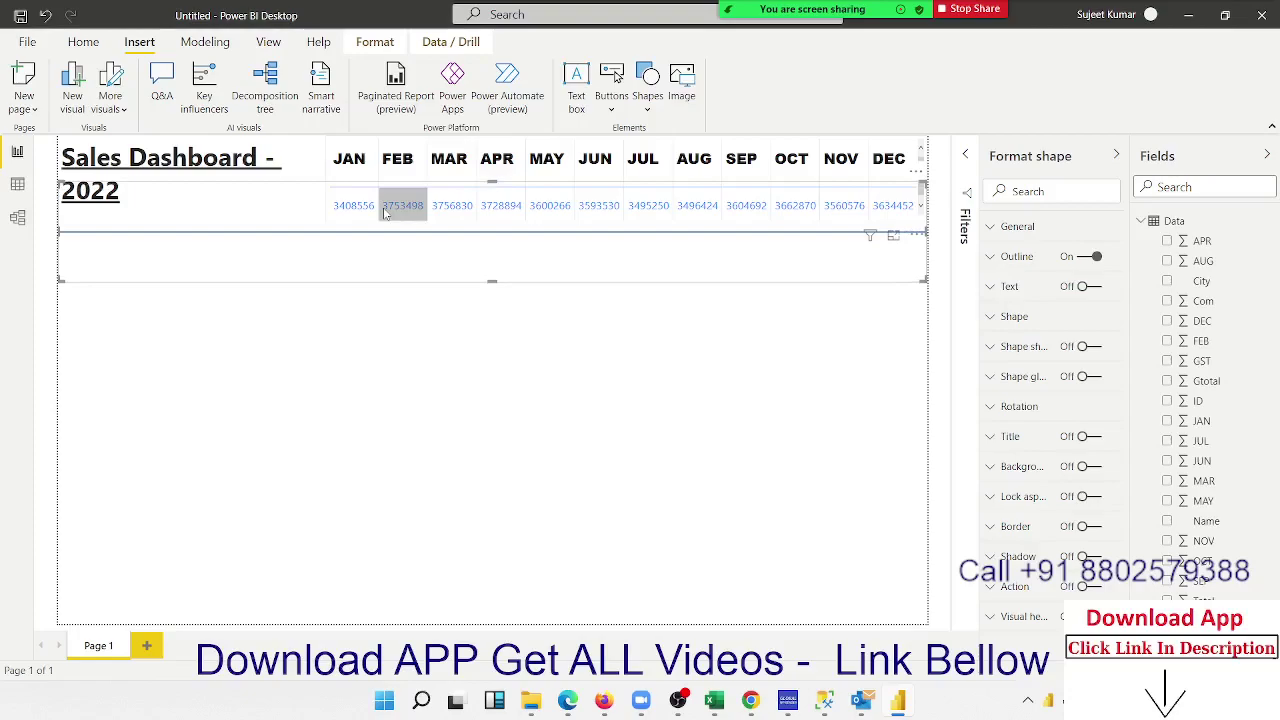
key(Up)
key(Up)
key(Up)
key(Up)
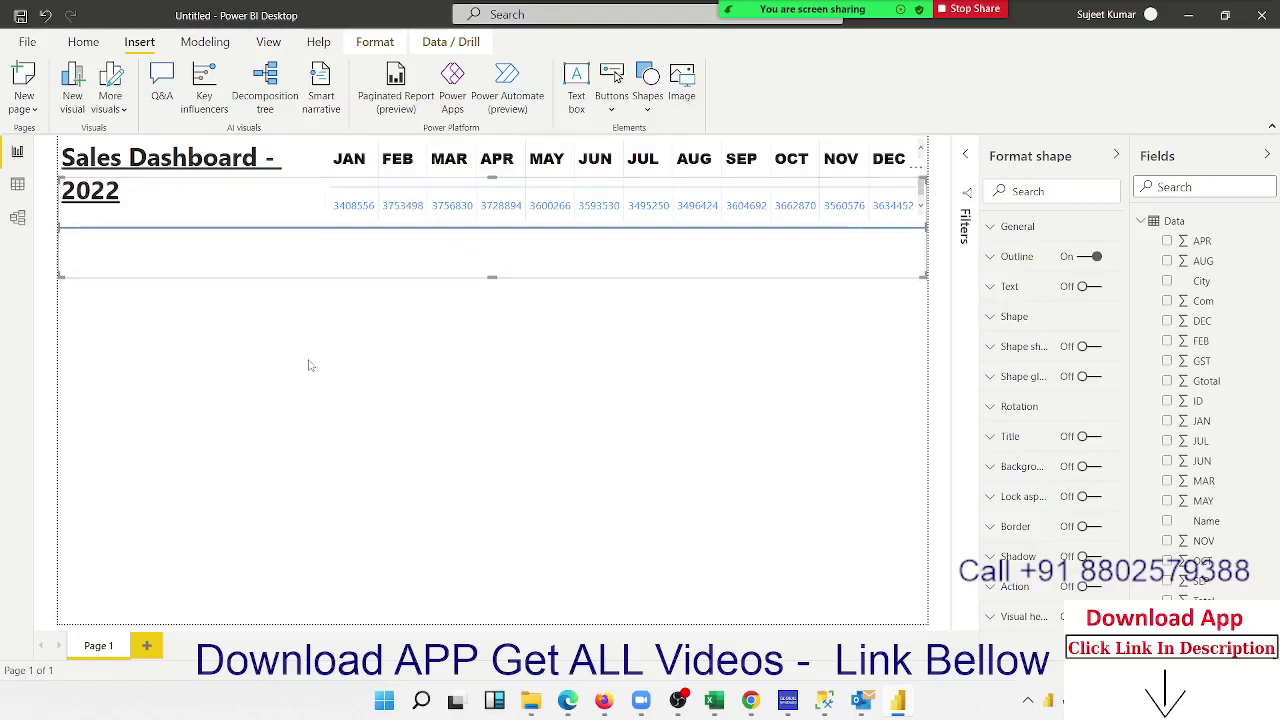
click(237, 360)
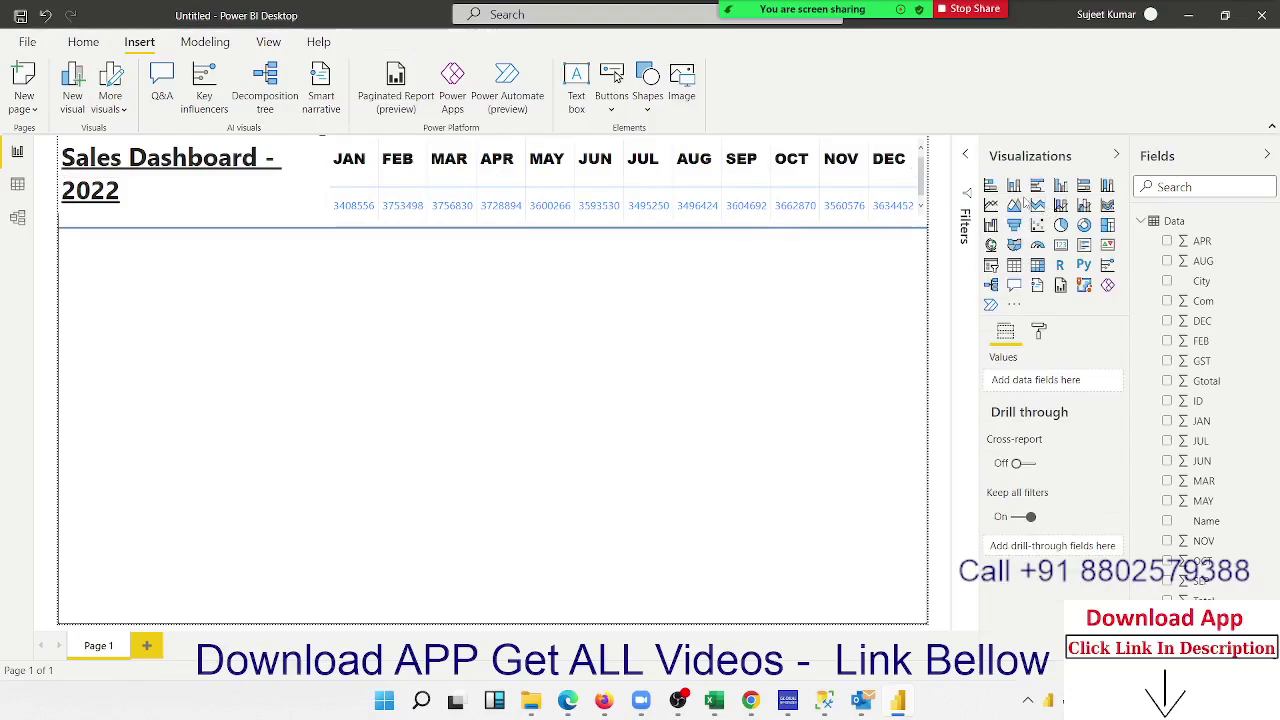
Create a column chart with Name on the axis and Total as values.
click(1060, 185)
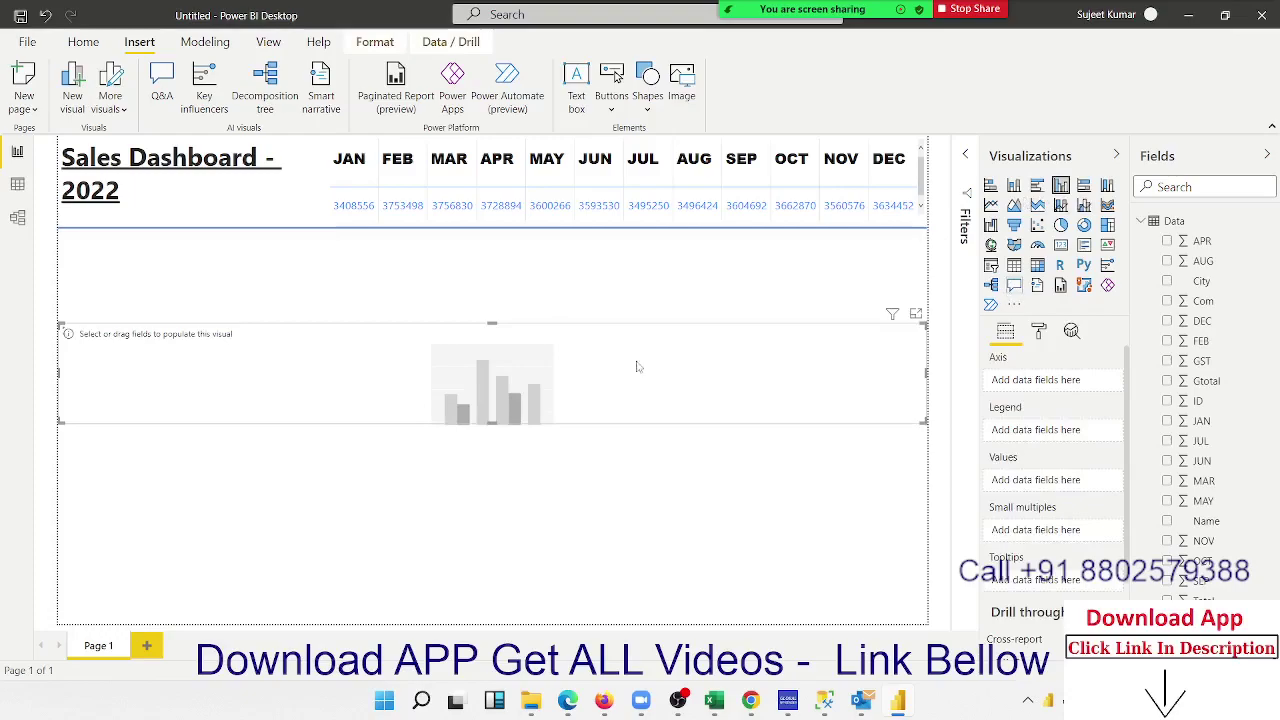
mouse_move(1206, 521)
mouse_down()
mouse_move(530, 362)
mouse_move(544, 366)
mouse_up()
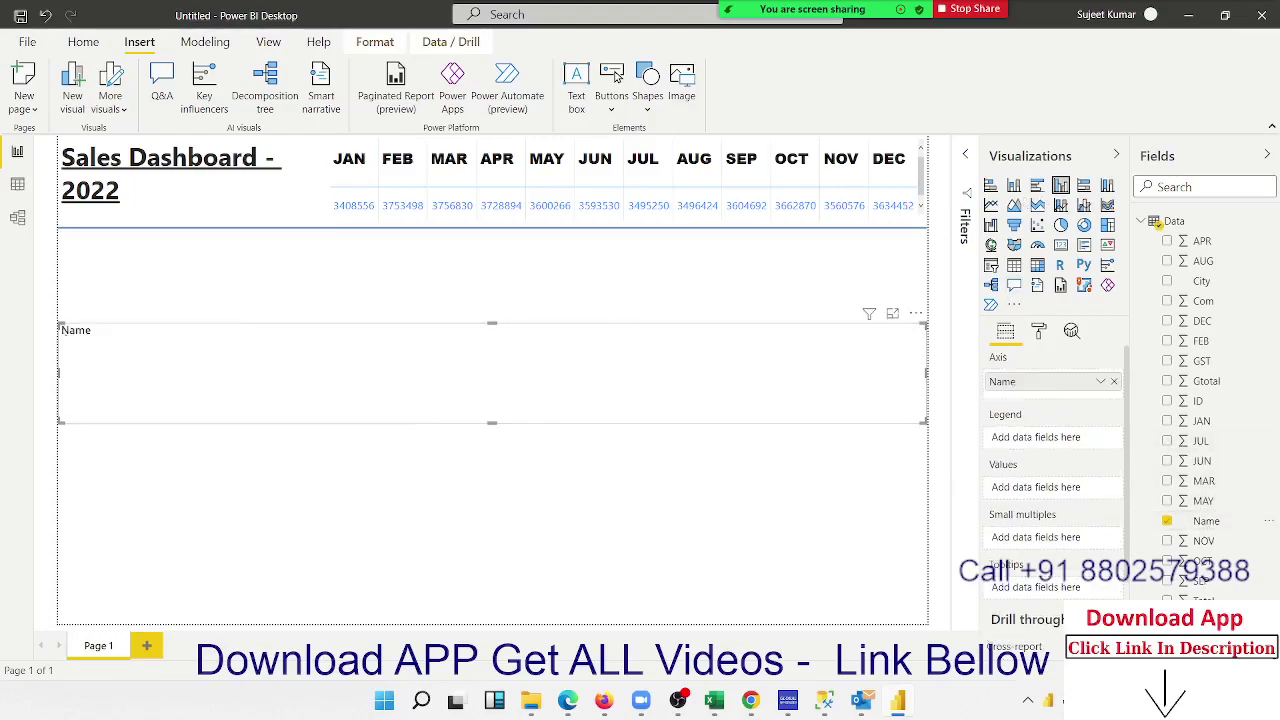
drag(1203, 598, 686, 414)
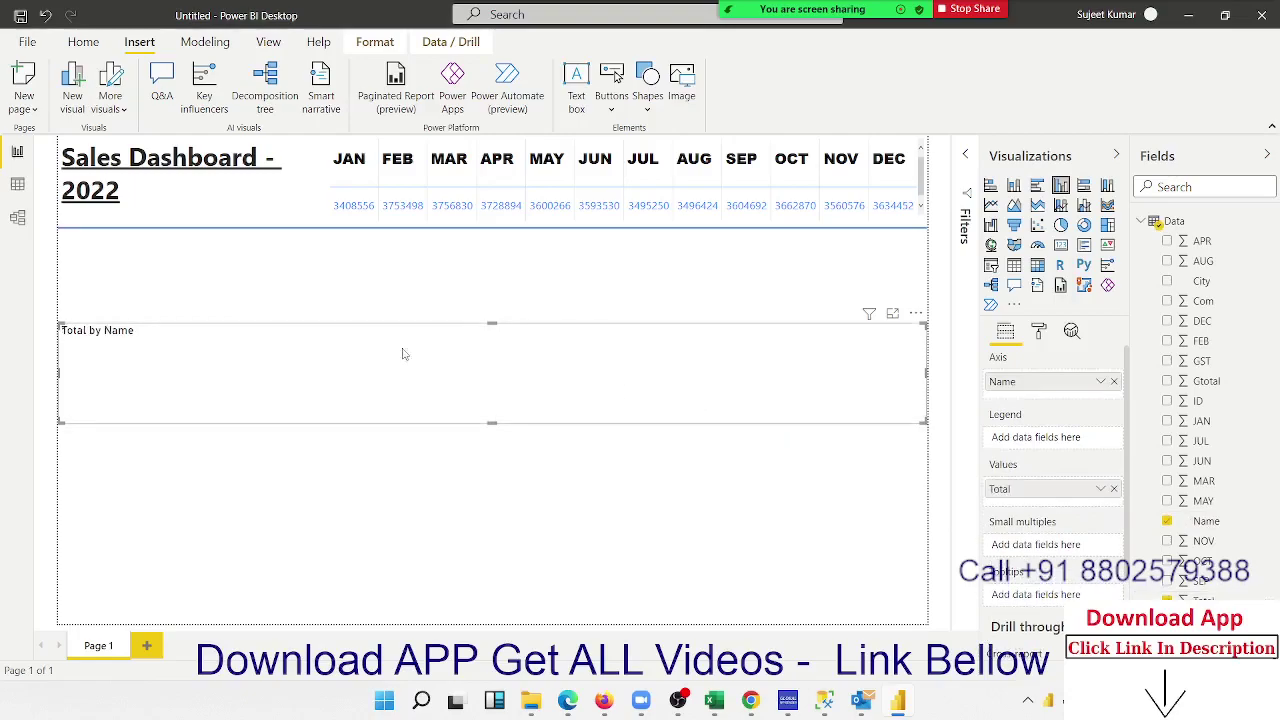
click(563, 433)
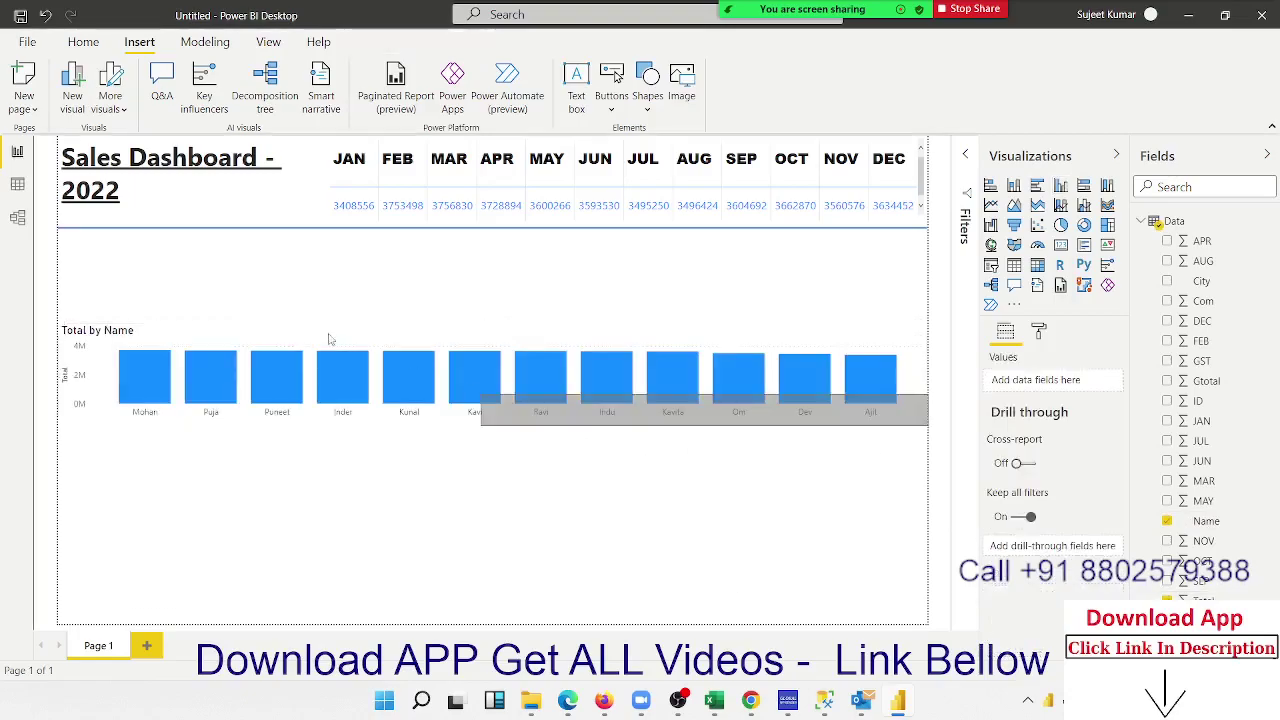
click(397, 380)
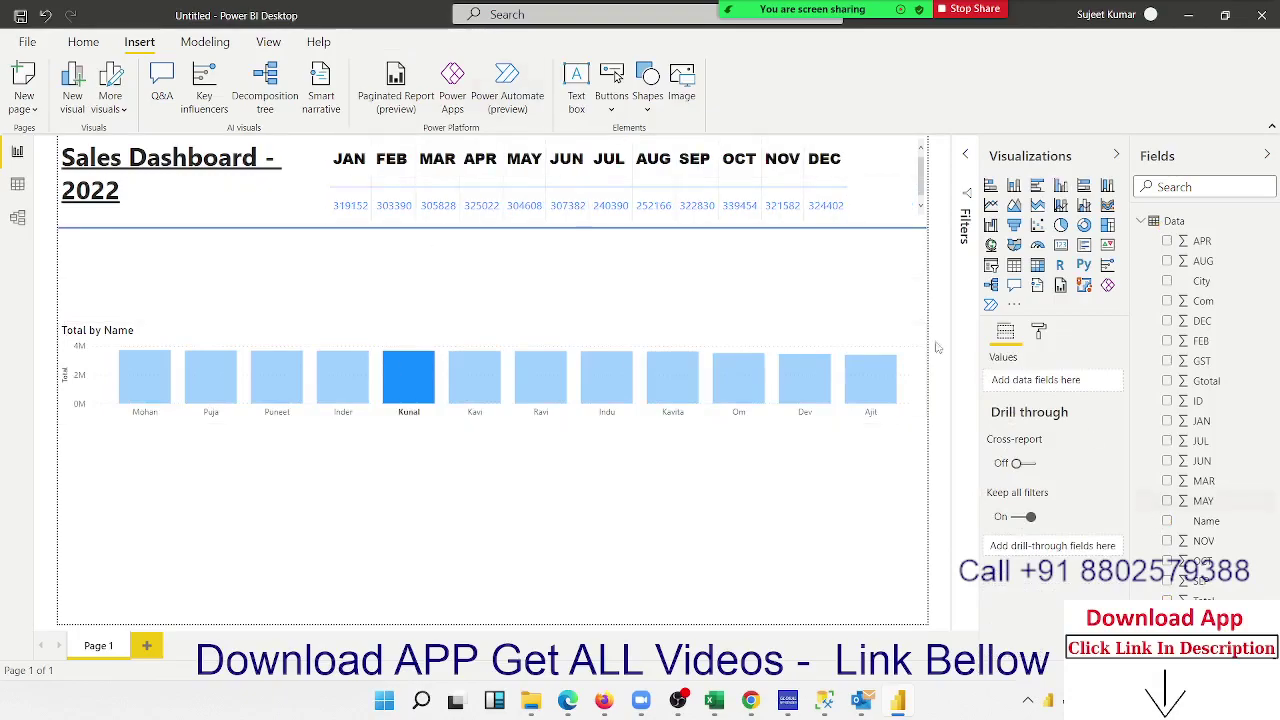
Shrink Total by Name, move it under the header at left, make it taller, and clear the bar highlight.
click(110, 363)
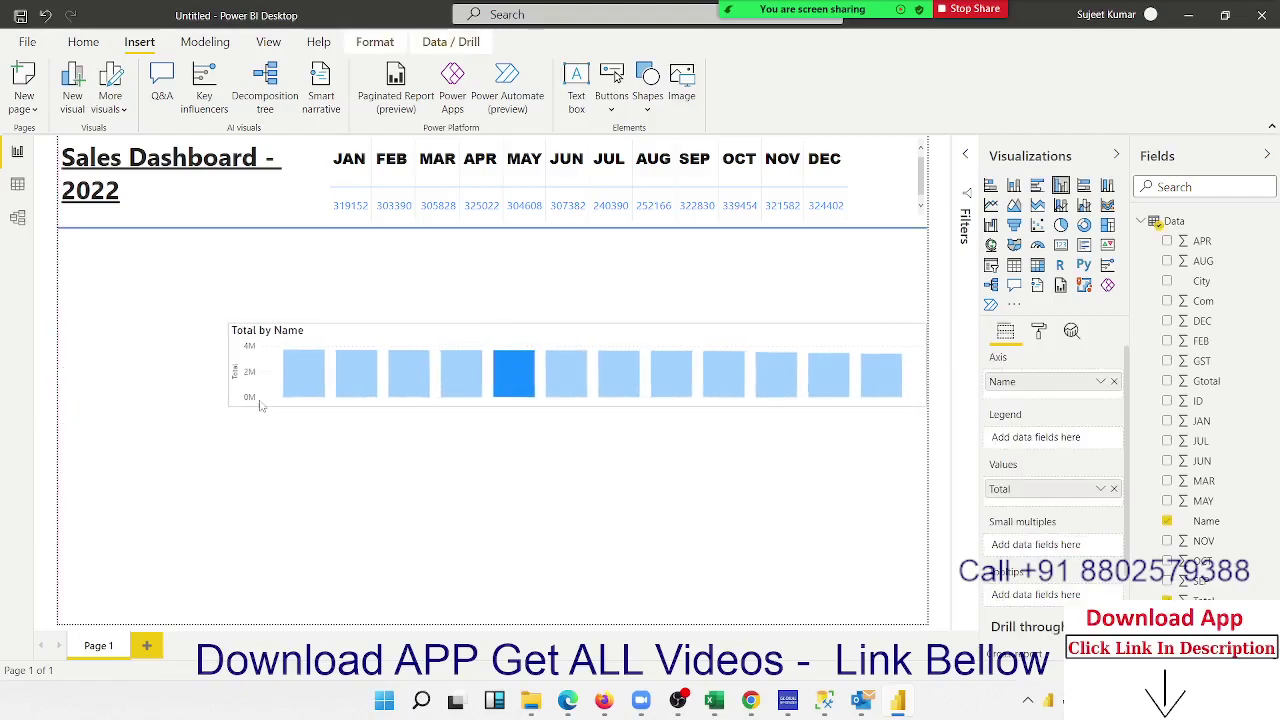
drag(100, 422, 455, 398)
drag(507, 340, 110, 246)
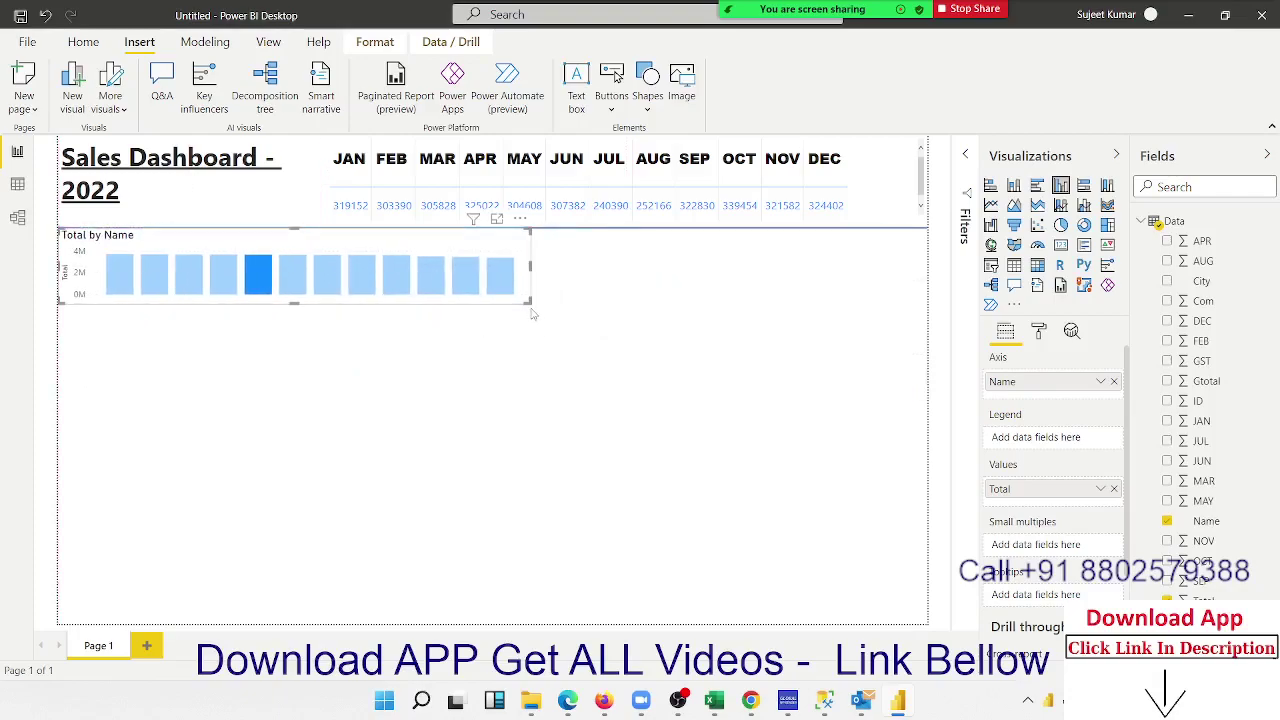
drag(529, 301, 287, 406)
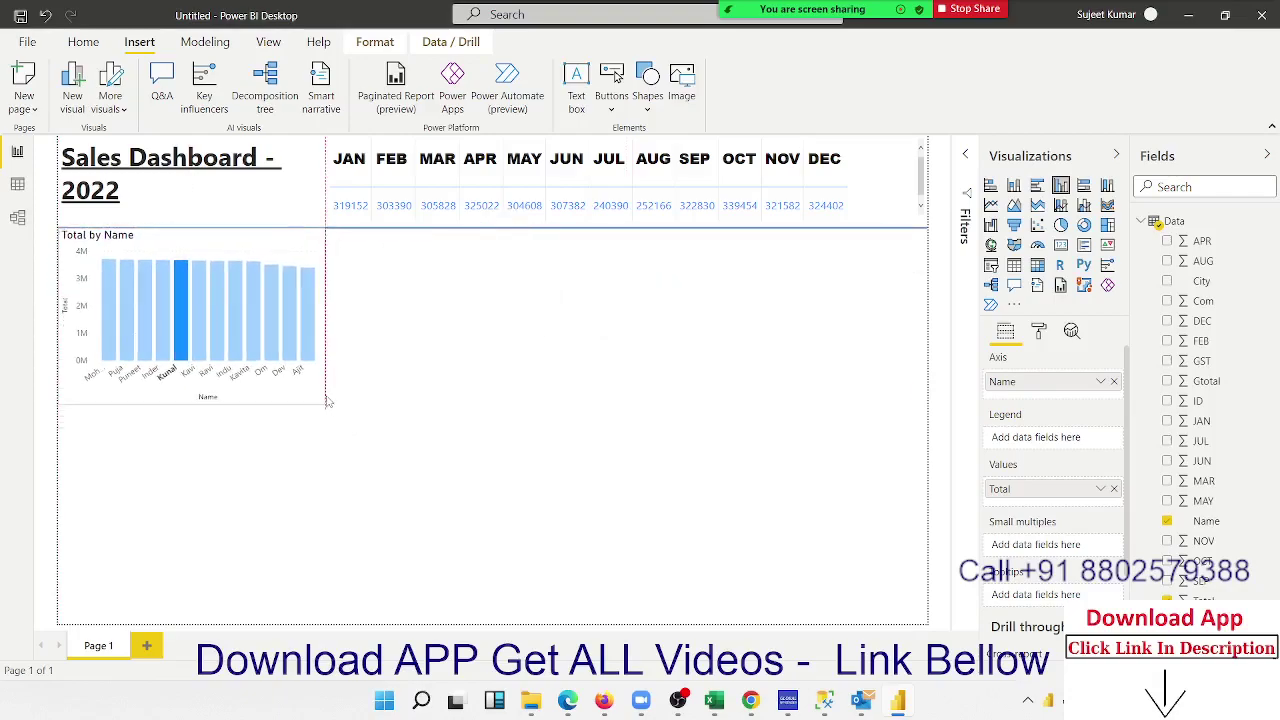
click(174, 308)
click(414, 323)
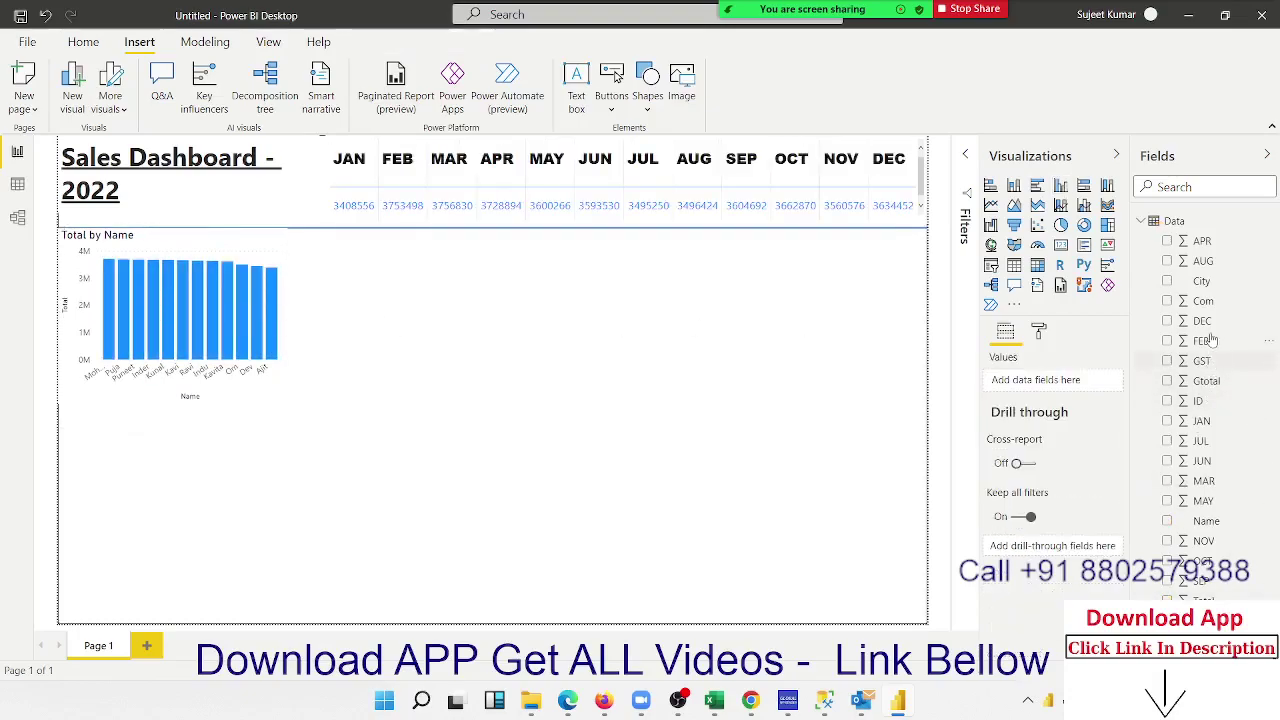
Add a column chart beside Total by Name with City on the axis and Total as values.
click(1203, 282)
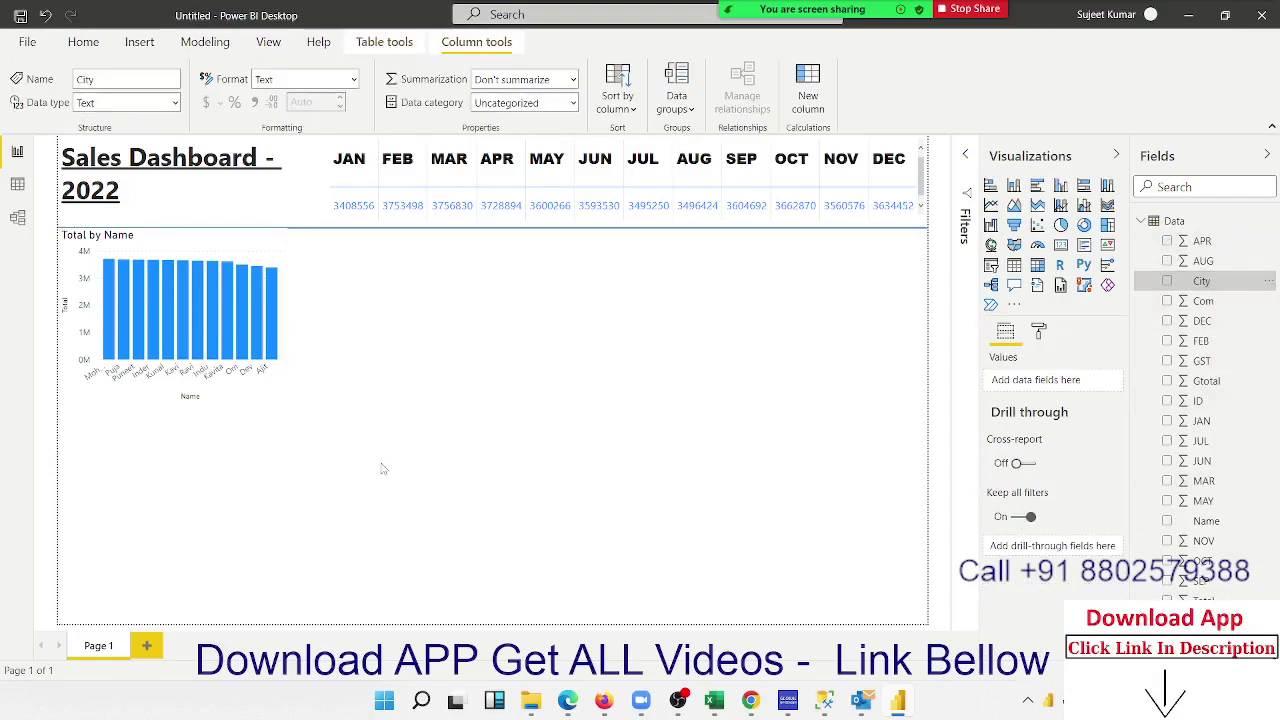
click(701, 356)
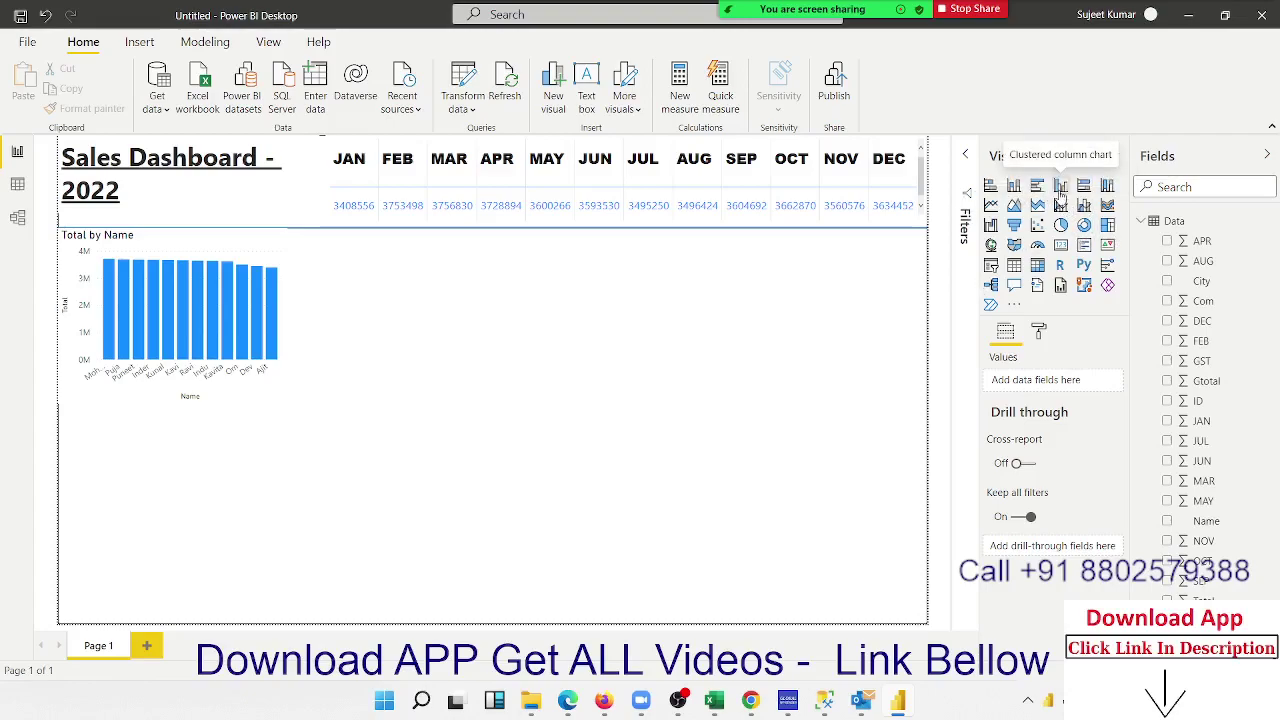
click(1055, 192)
drag(220, 502, 472, 331)
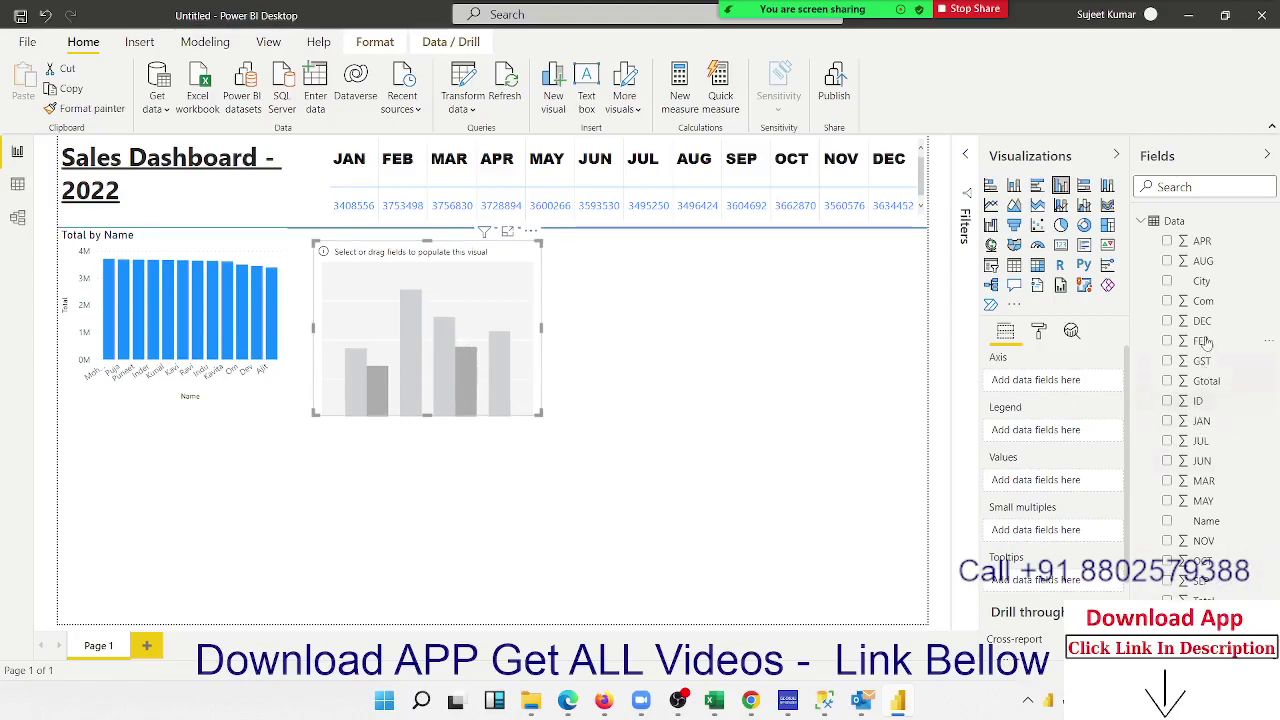
drag(1201, 281, 452, 354)
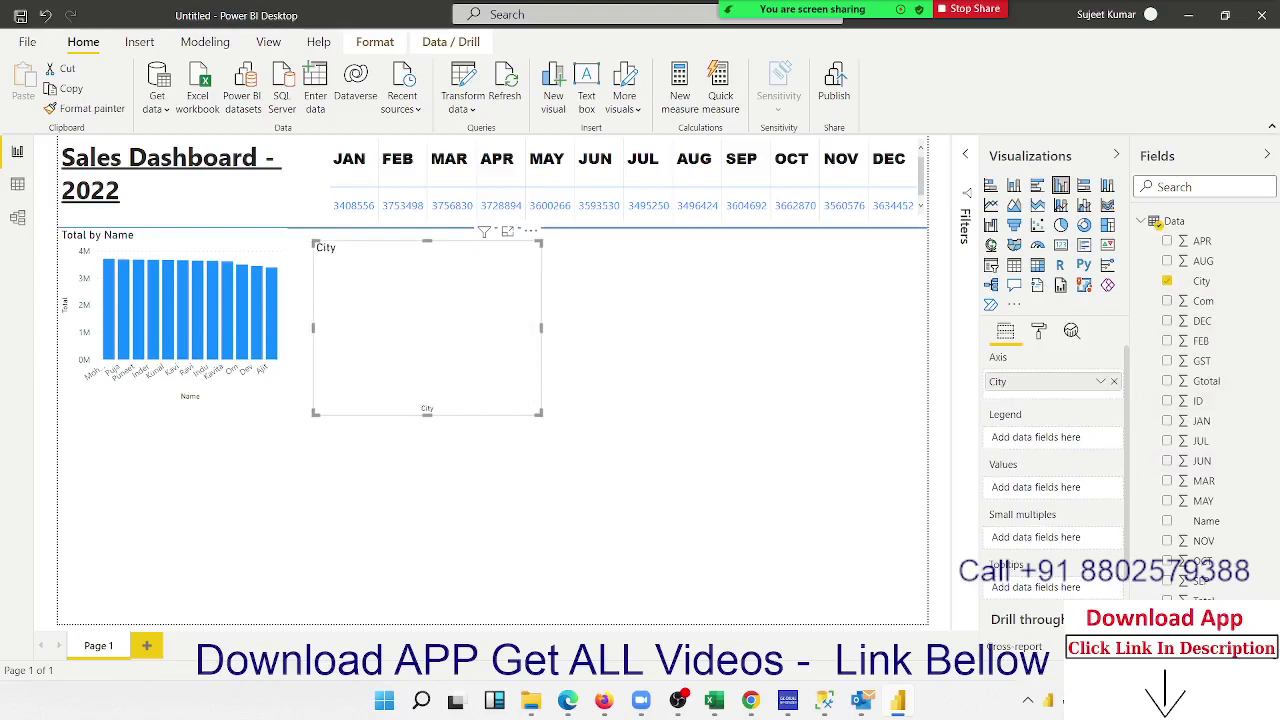
mouse_move(1203, 598)
mouse_down()
mouse_move(580, 338)
mouse_move(510, 384)
mouse_move(581, 401)
mouse_up()
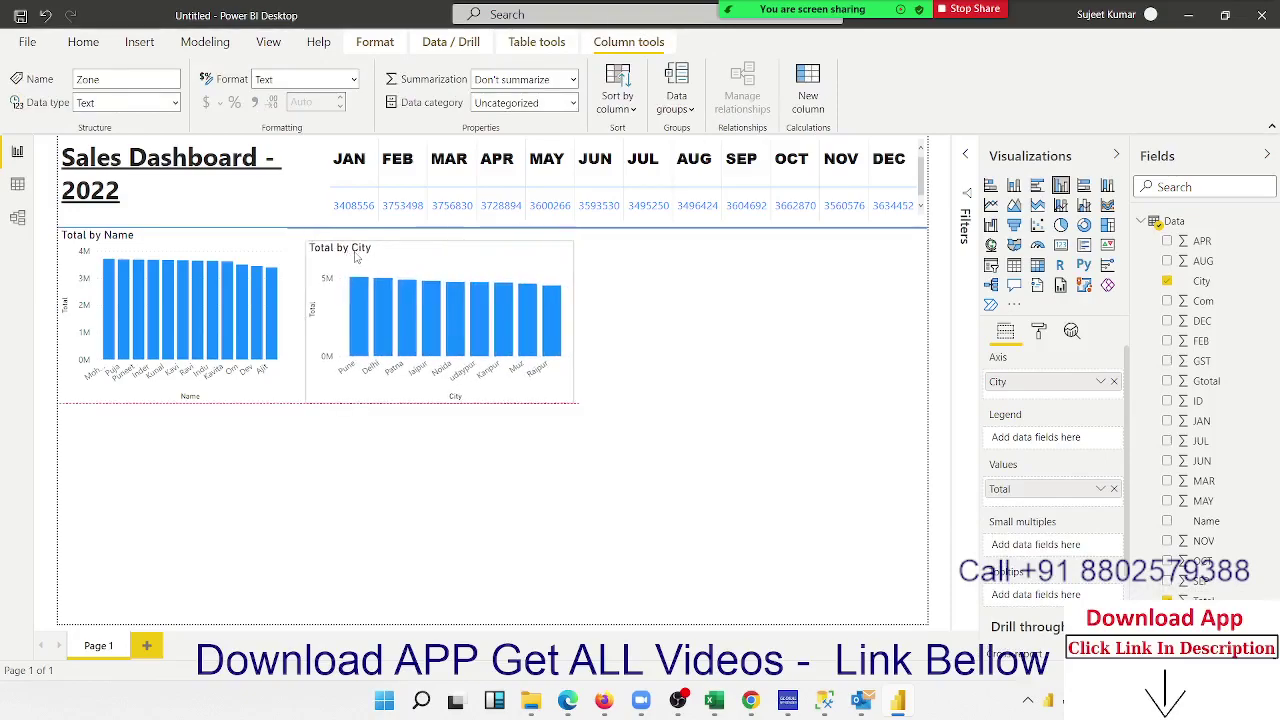
drag(363, 257, 345, 257)
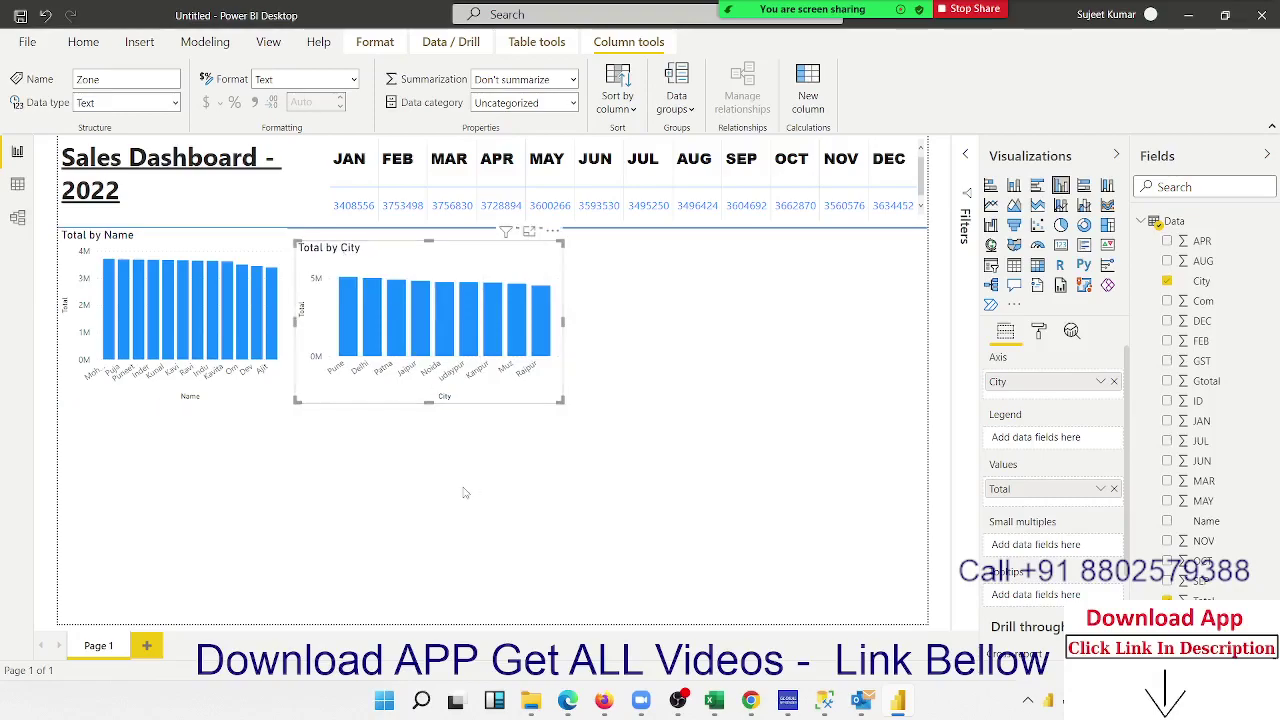
key(Escape)
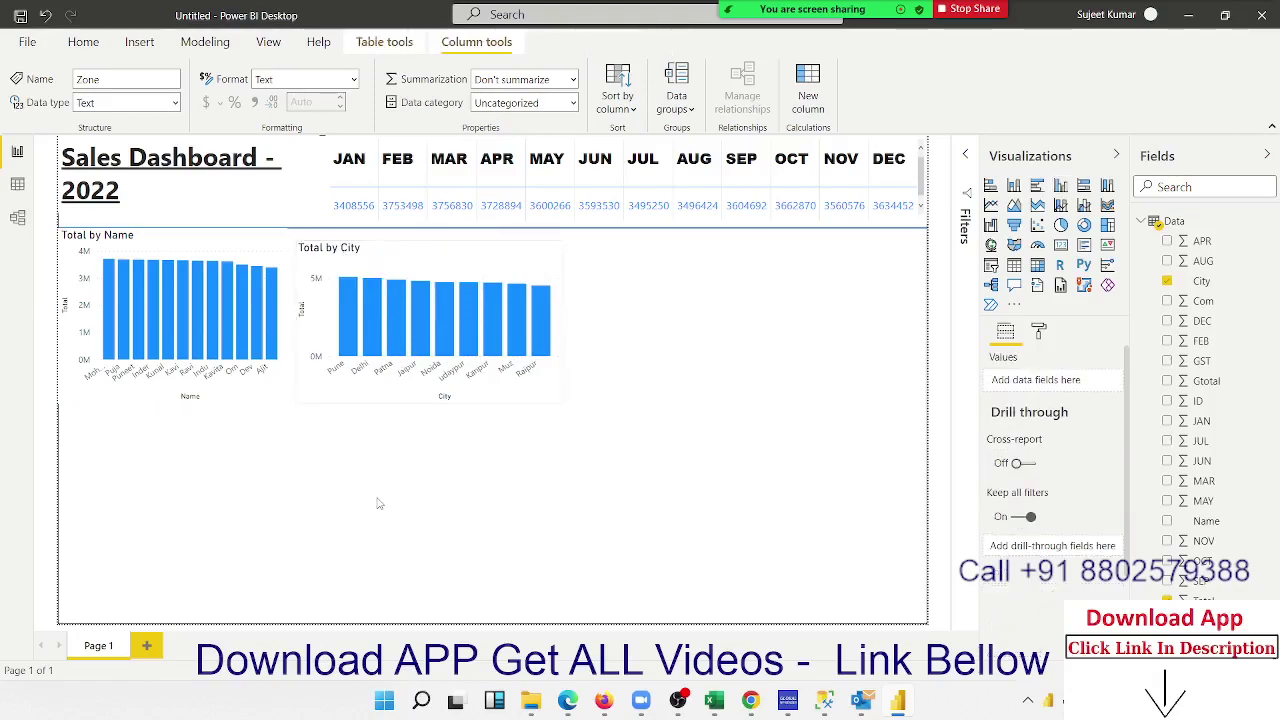
Add a pie chart beside Total by City with Zone as legend and Total as values, widened rightward.
click(378, 503)
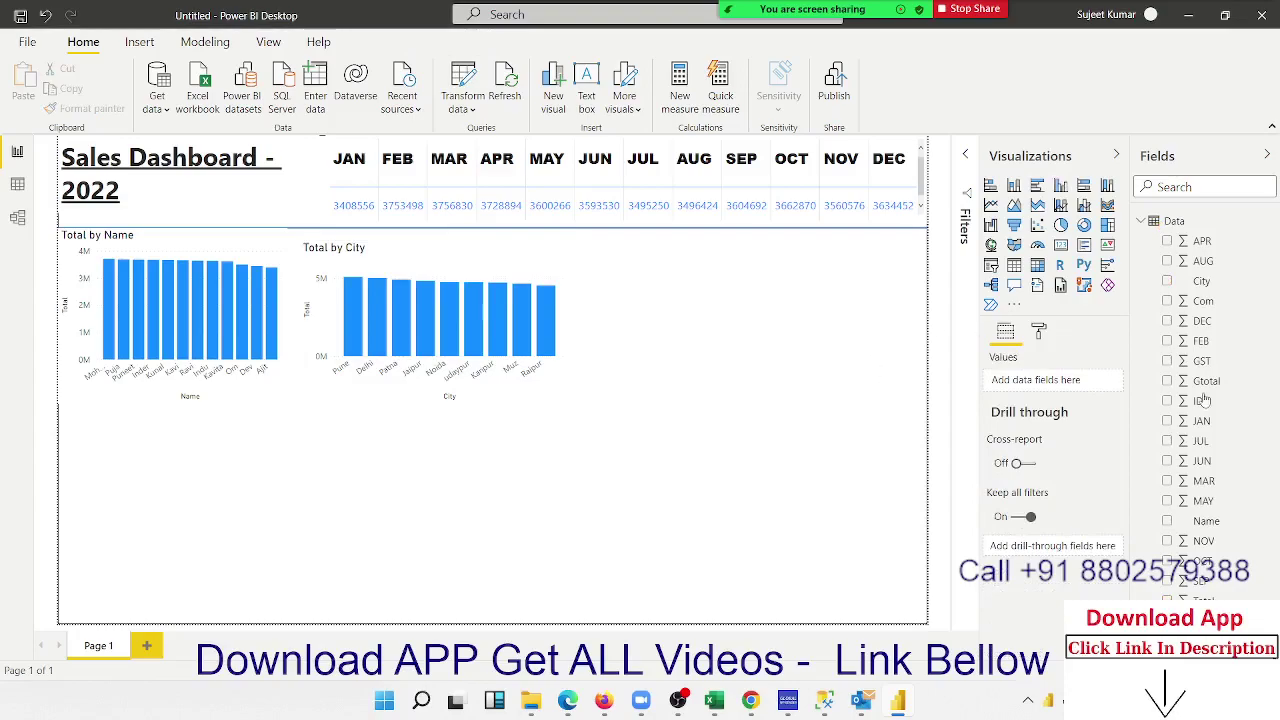
click(1200, 620)
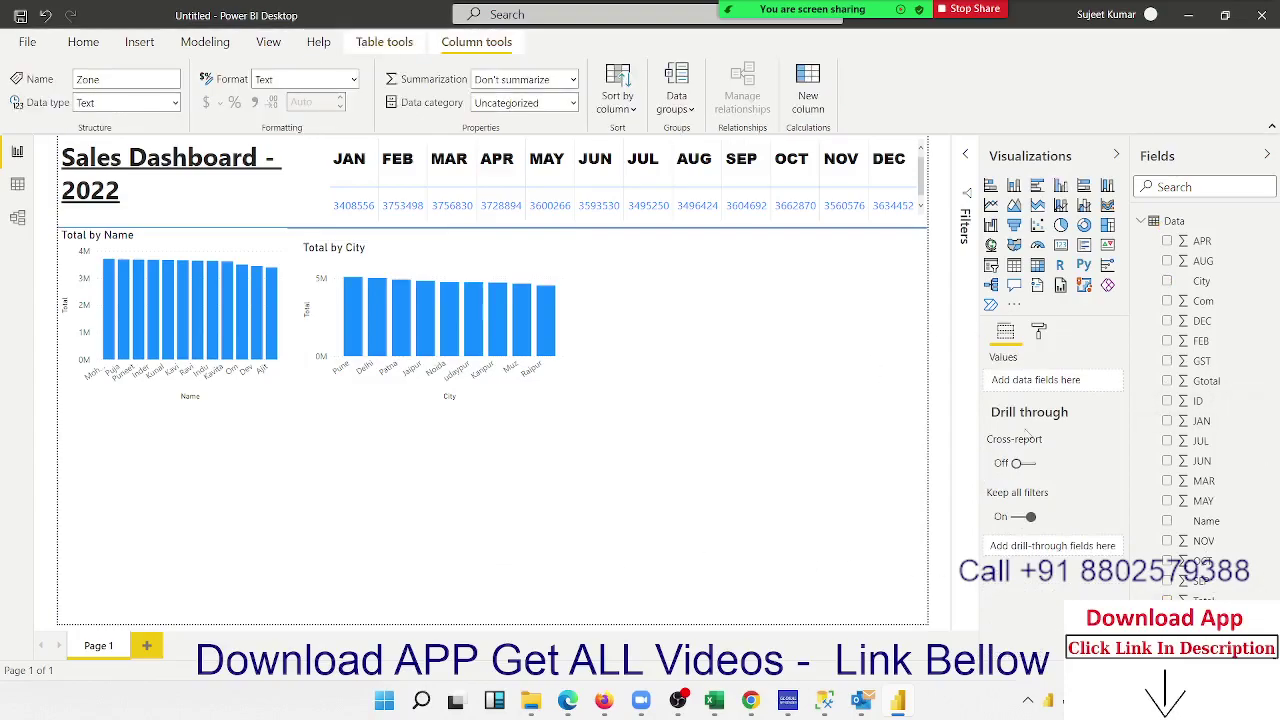
click(1061, 224)
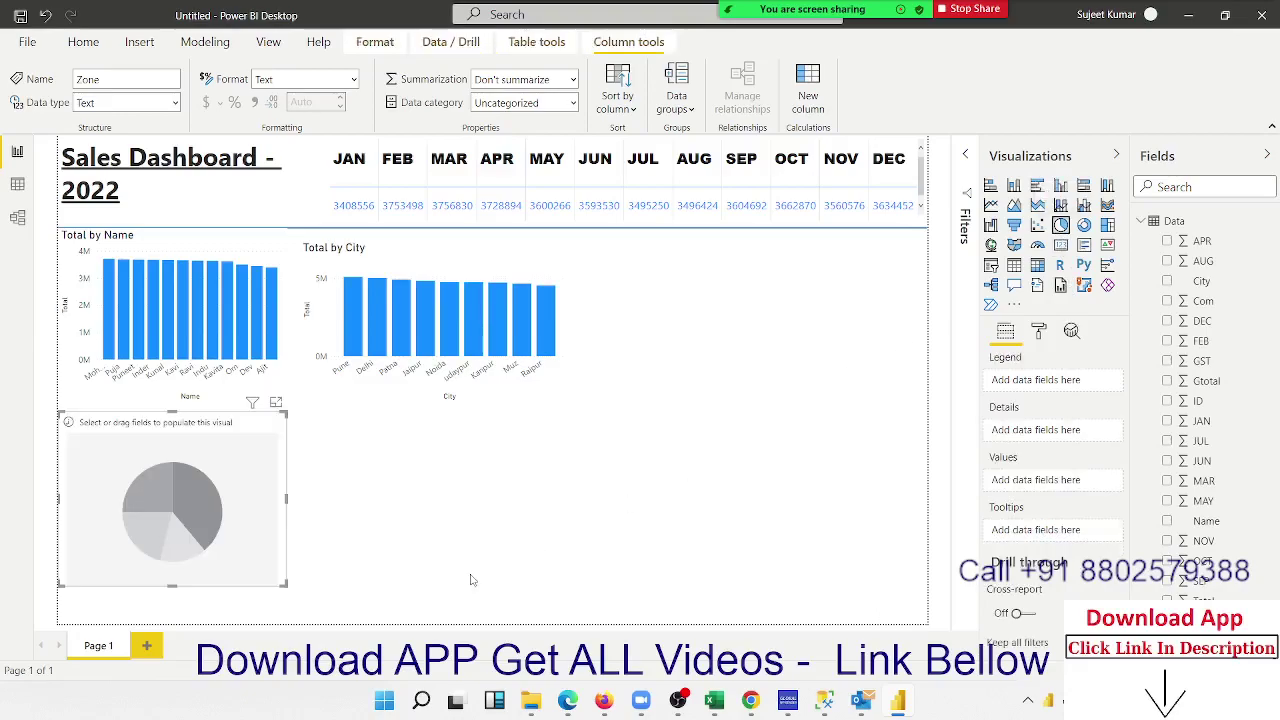
drag(103, 532, 566, 381)
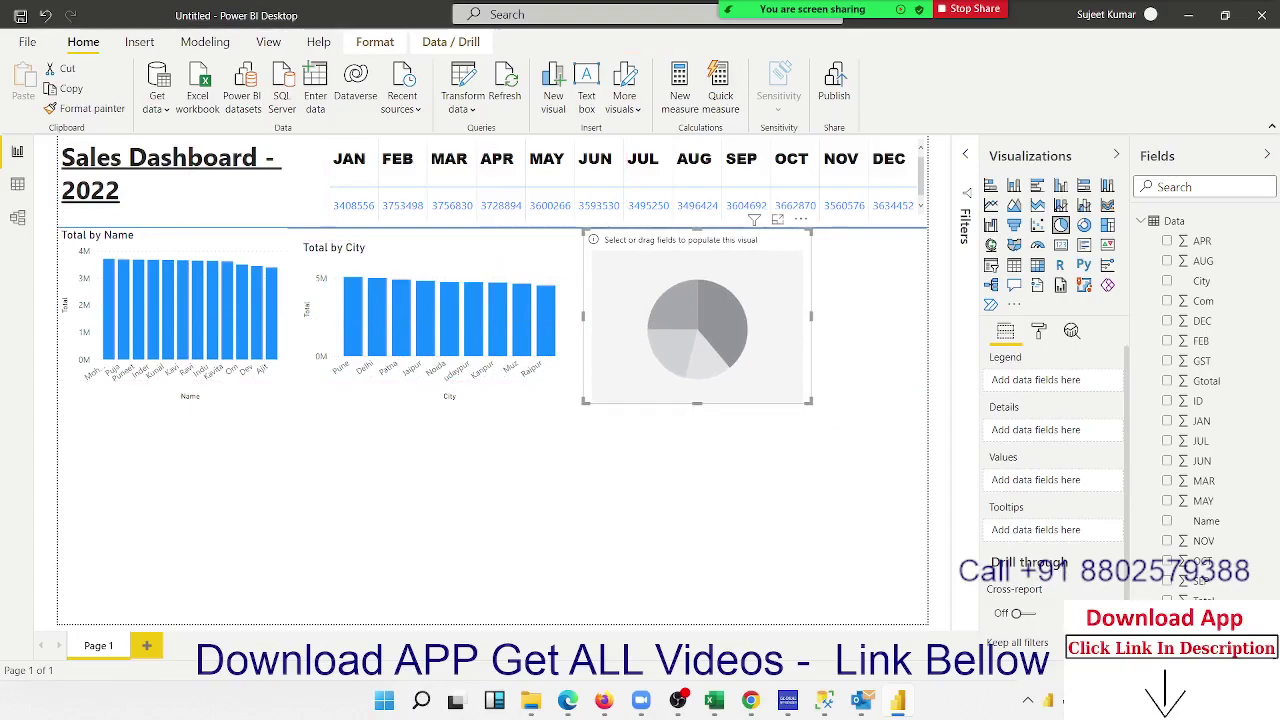
drag(1206, 520, 1030, 618)
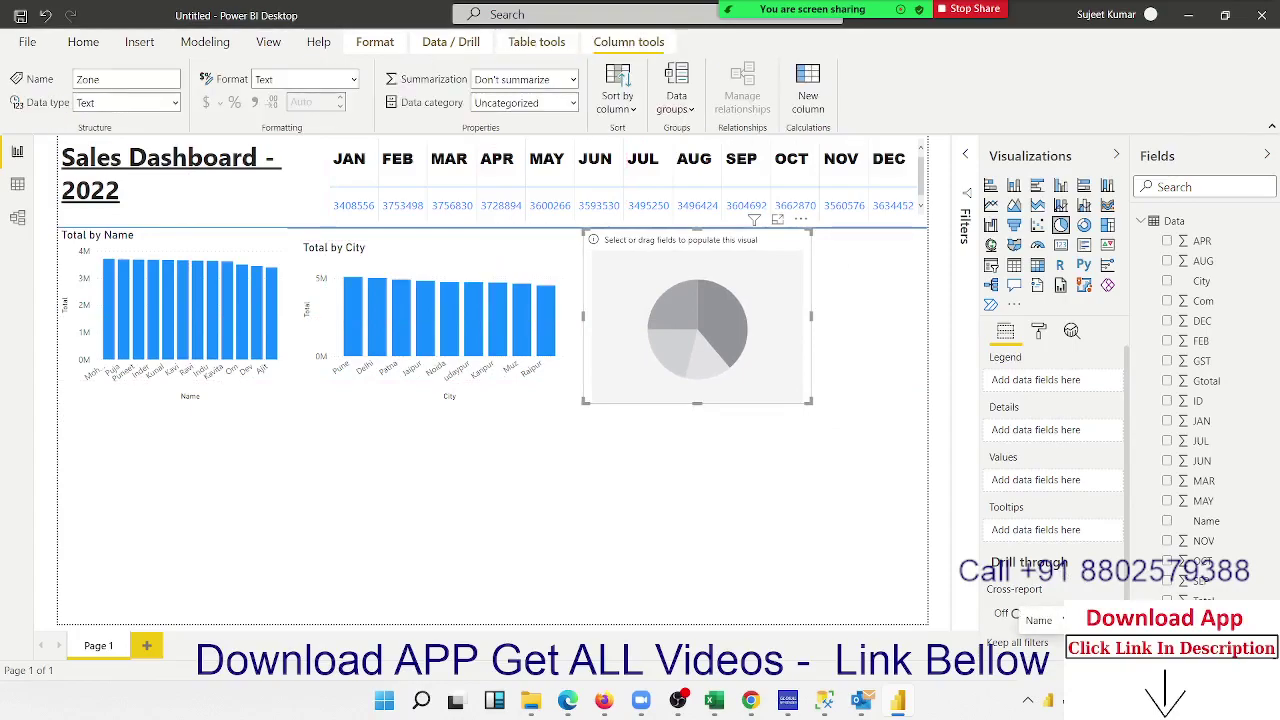
drag(1030, 618, 700, 355)
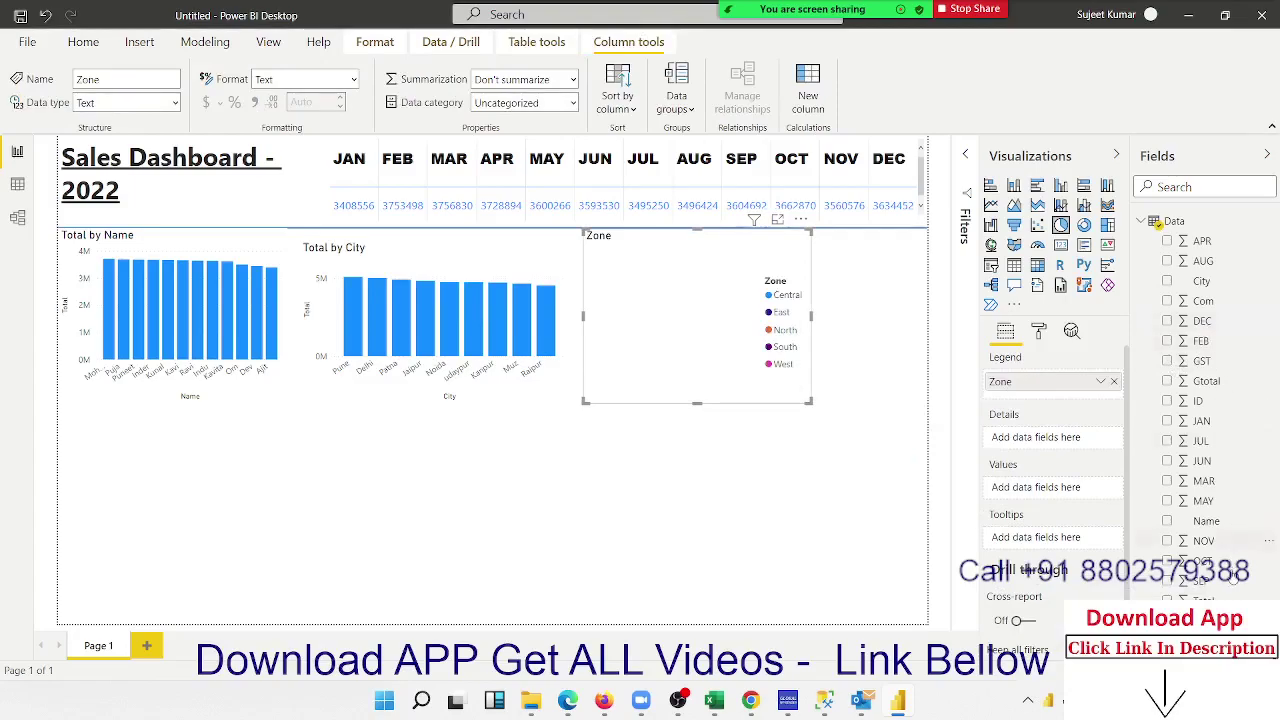
mouse_move(1228, 594)
mouse_down()
mouse_move(691, 294)
mouse_move(752, 328)
mouse_up()
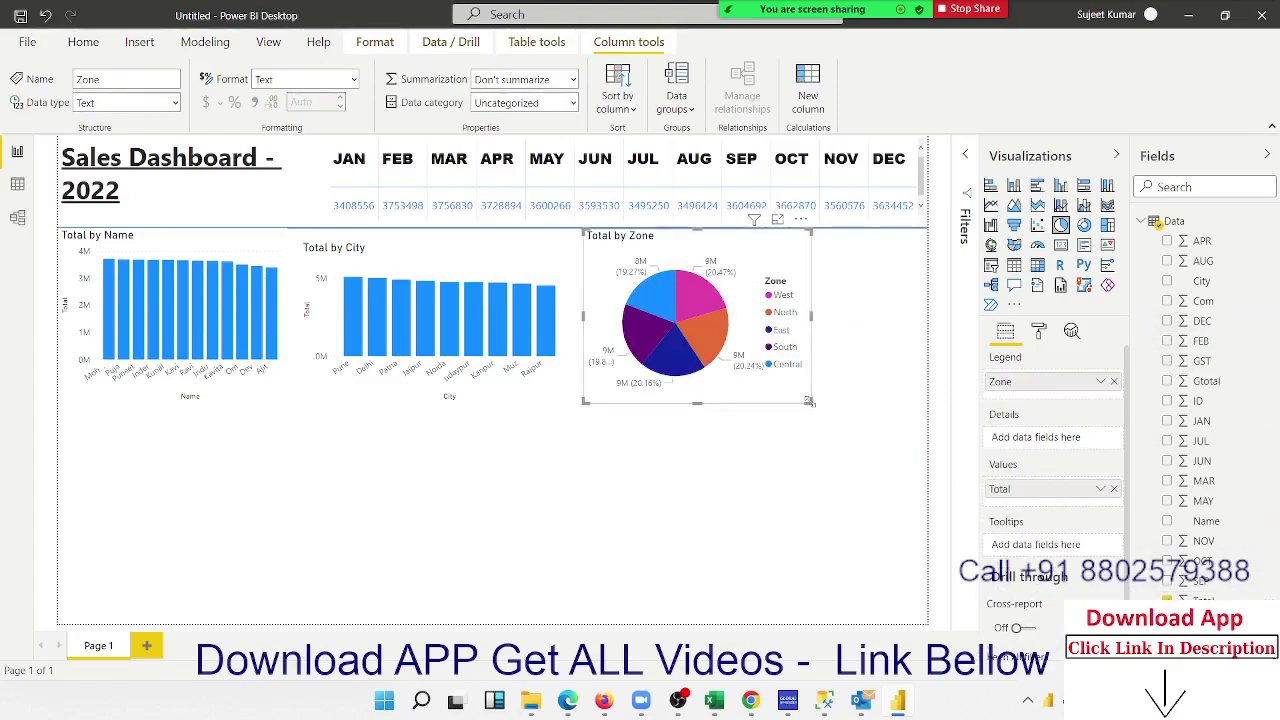
drag(808, 402, 916, 398)
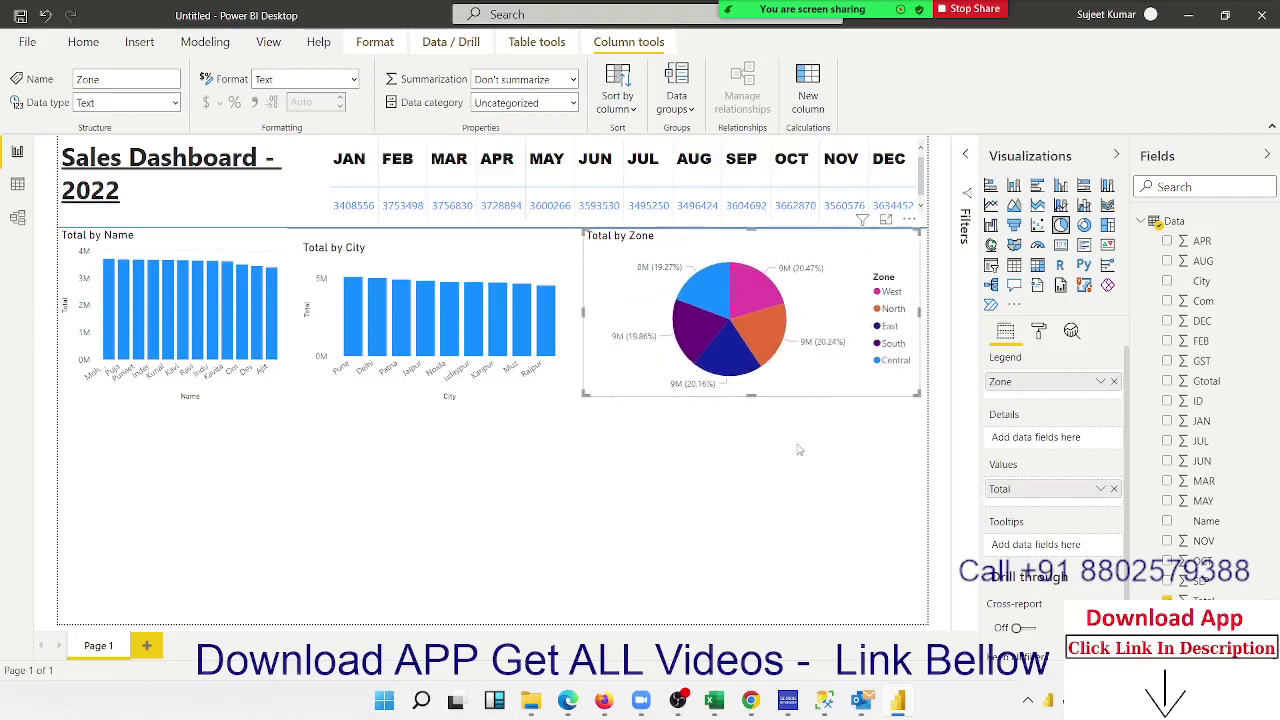
click(731, 485)
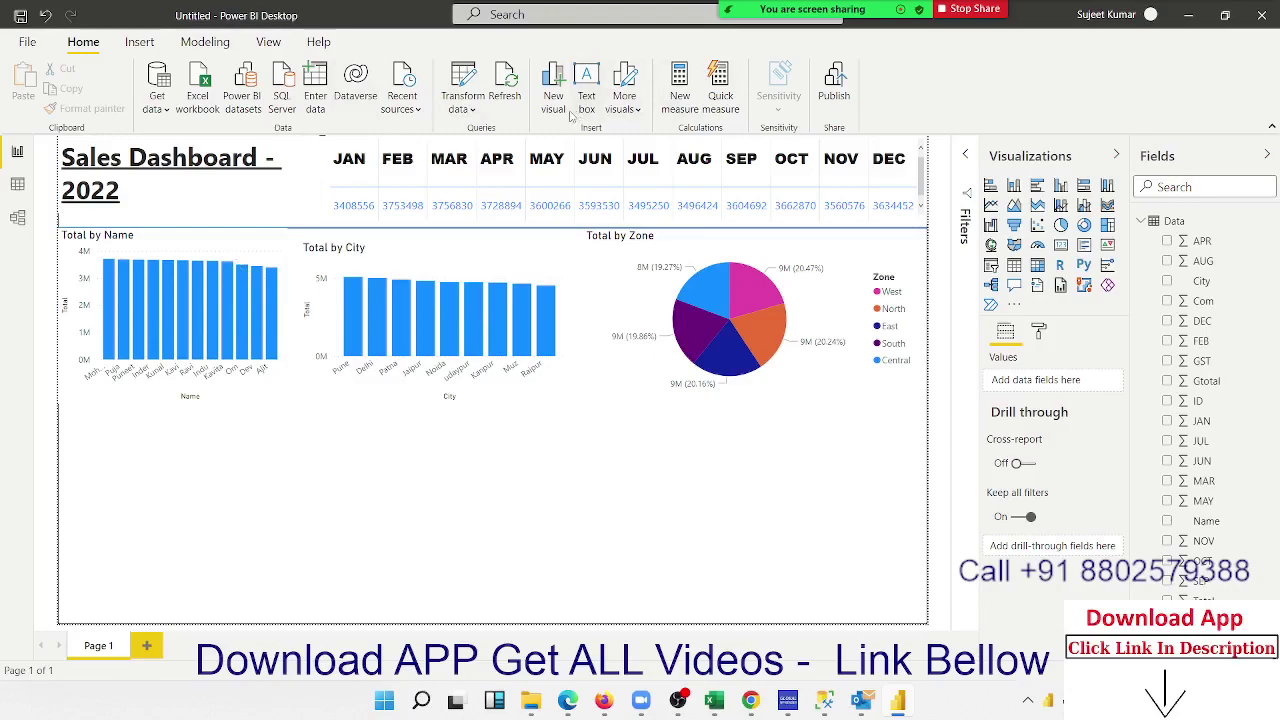
Insert a line shape stretched across the page width and nudged up just beneath the charts.
click(624, 100)
click(152, 44)
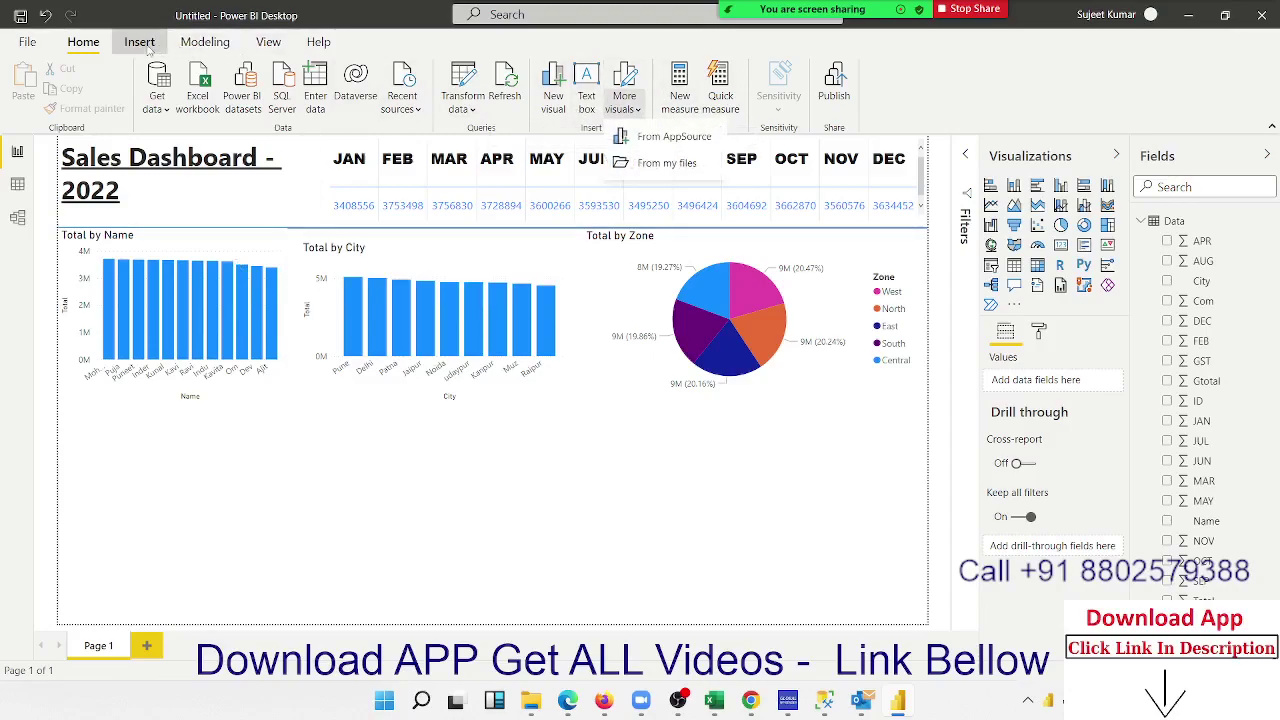
click(652, 104)
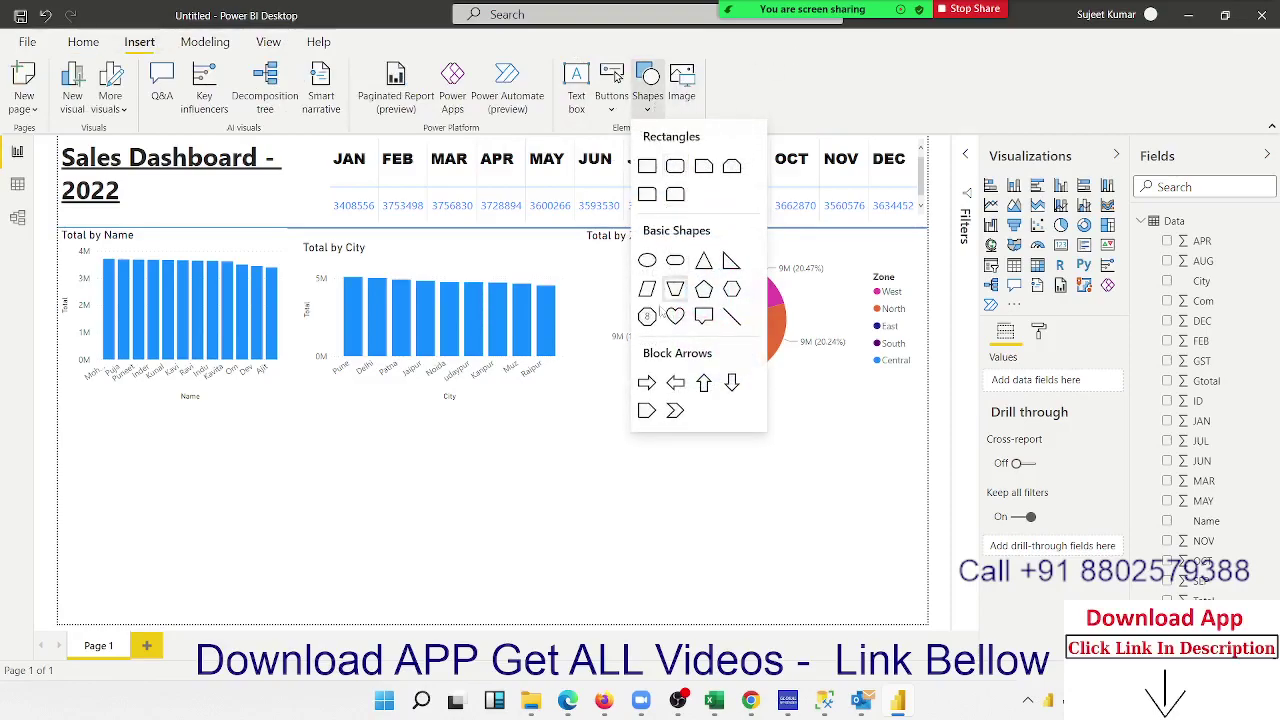
click(732, 317)
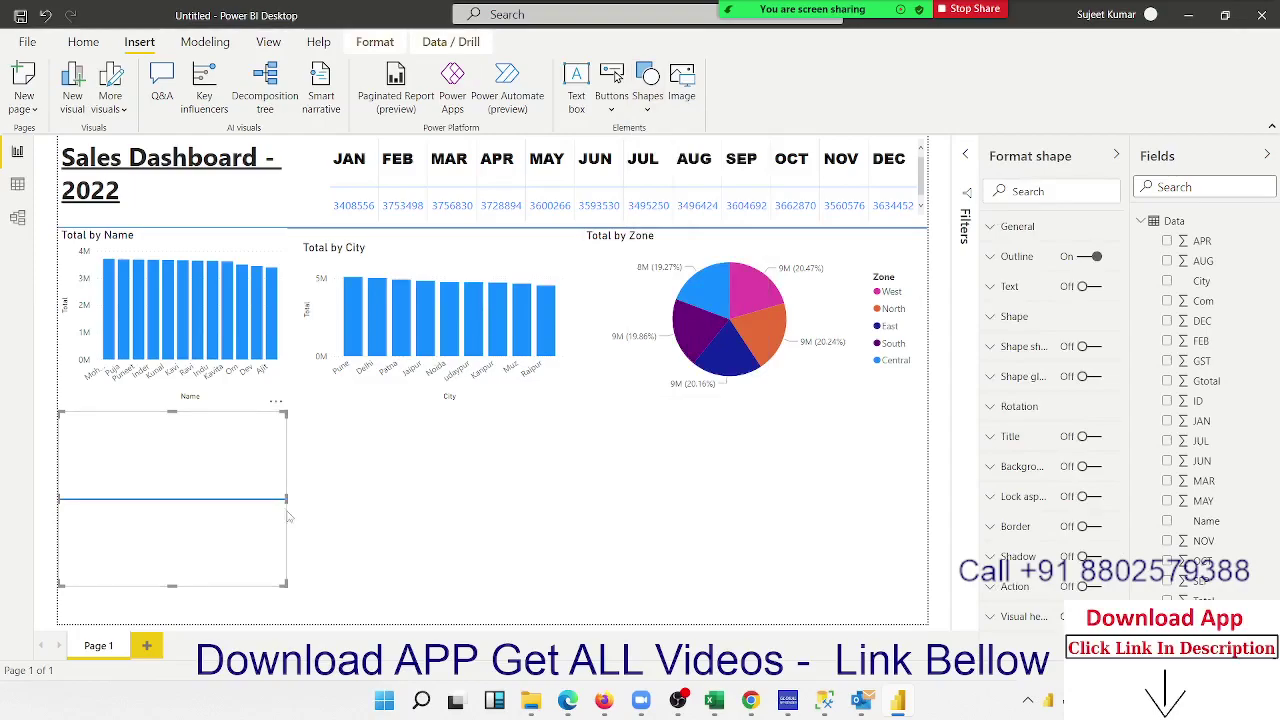
mouse_move(286, 584)
mouse_down()
mouse_move(452, 460)
mouse_move(924, 424)
mouse_up()
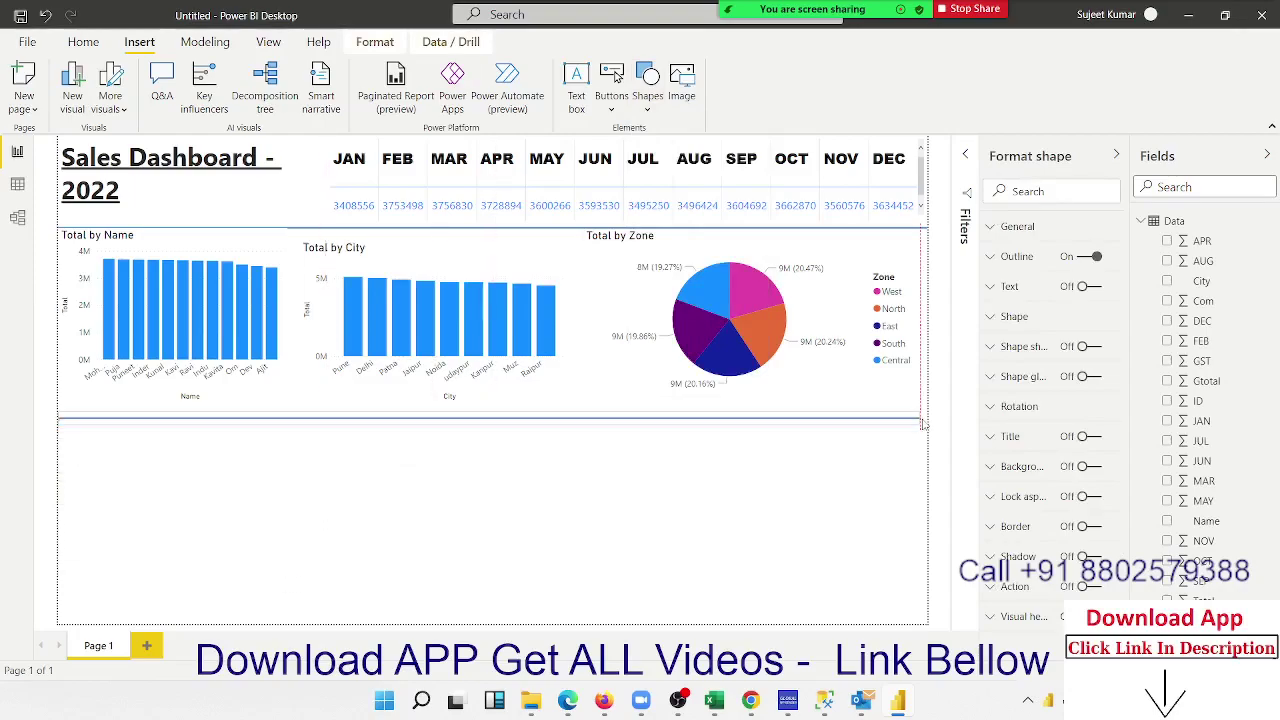
key(Up)
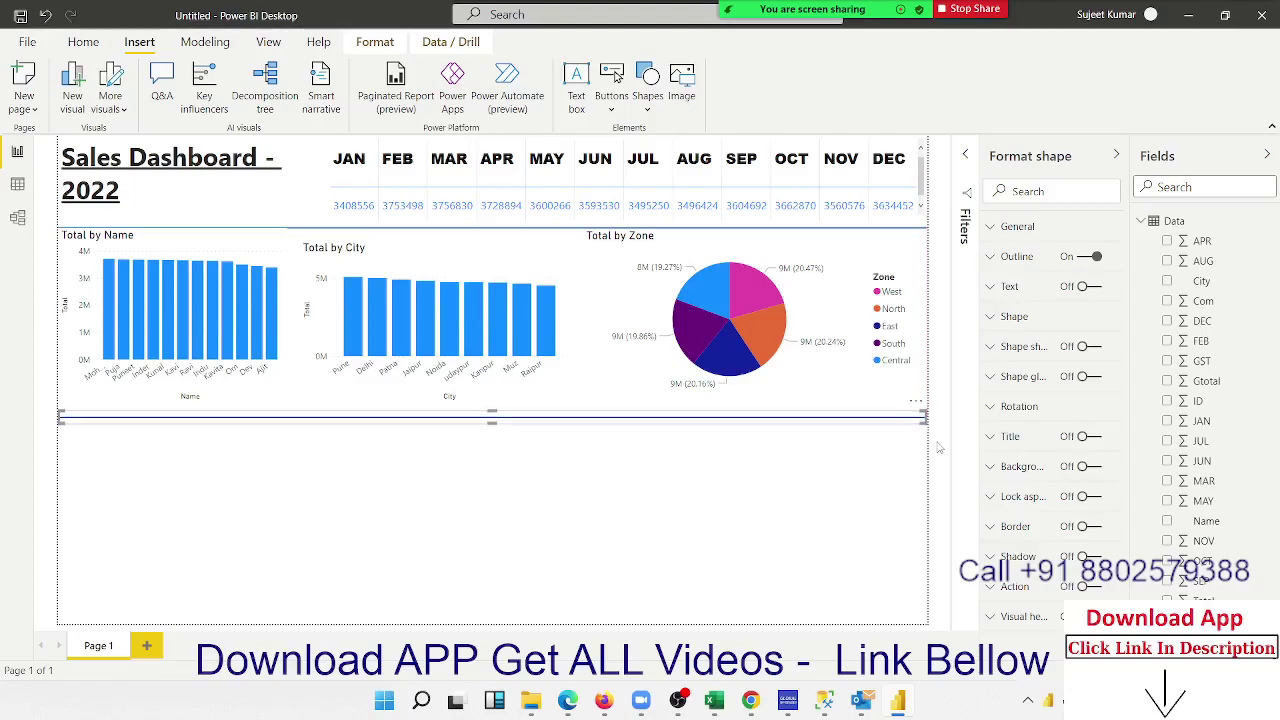
key(Up)
key(Up)
key(Up)
key(Up)
key(Up)
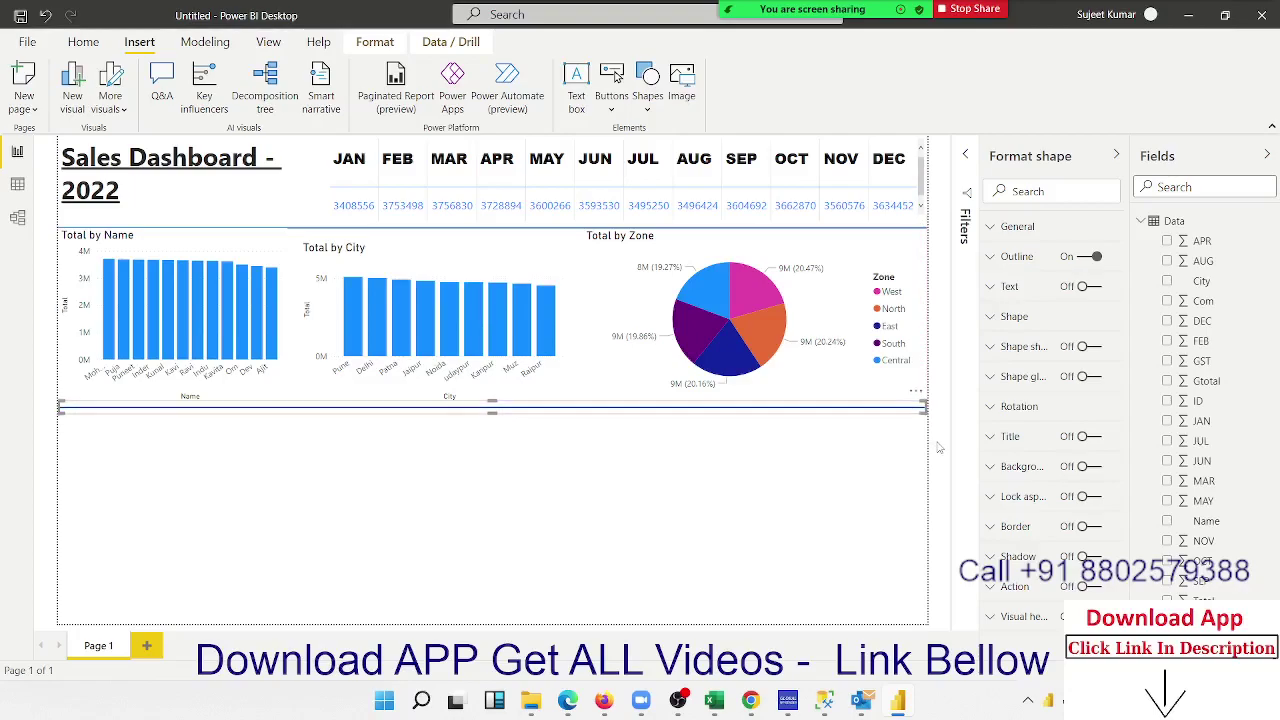
key(Up)
key(Up)
key(Up)
key(Up)
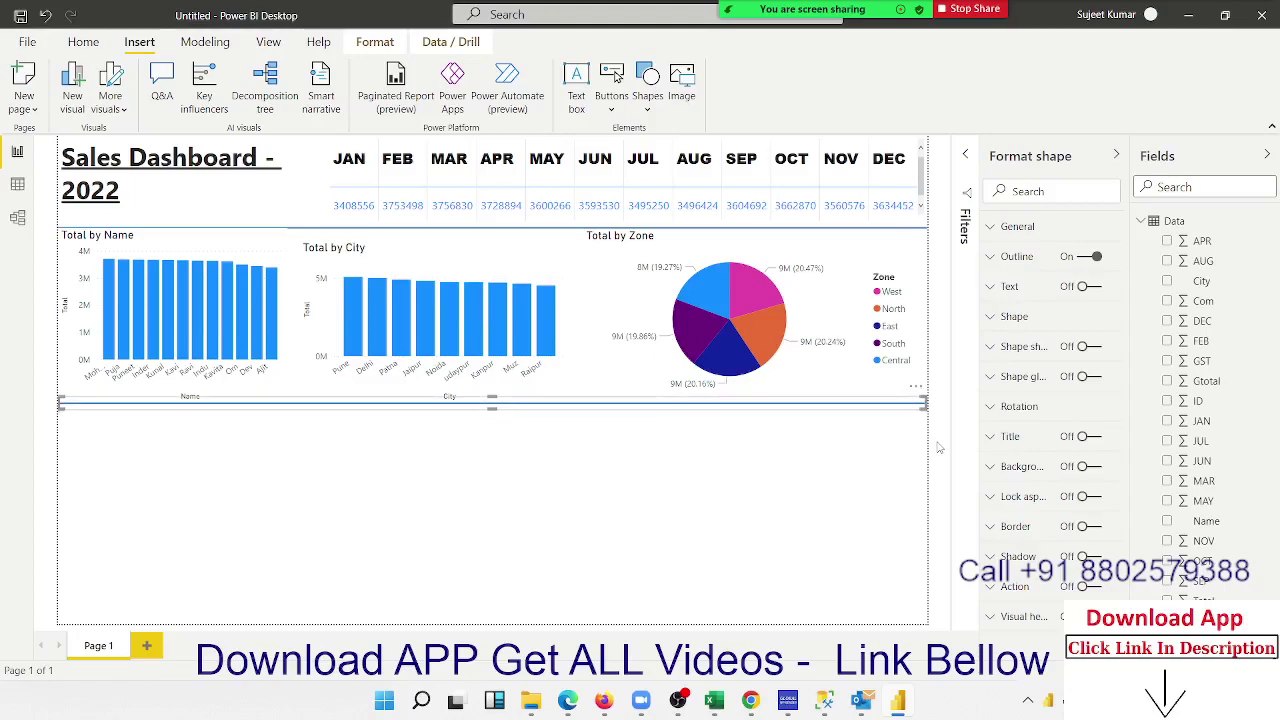
key(Up)
key(Up)
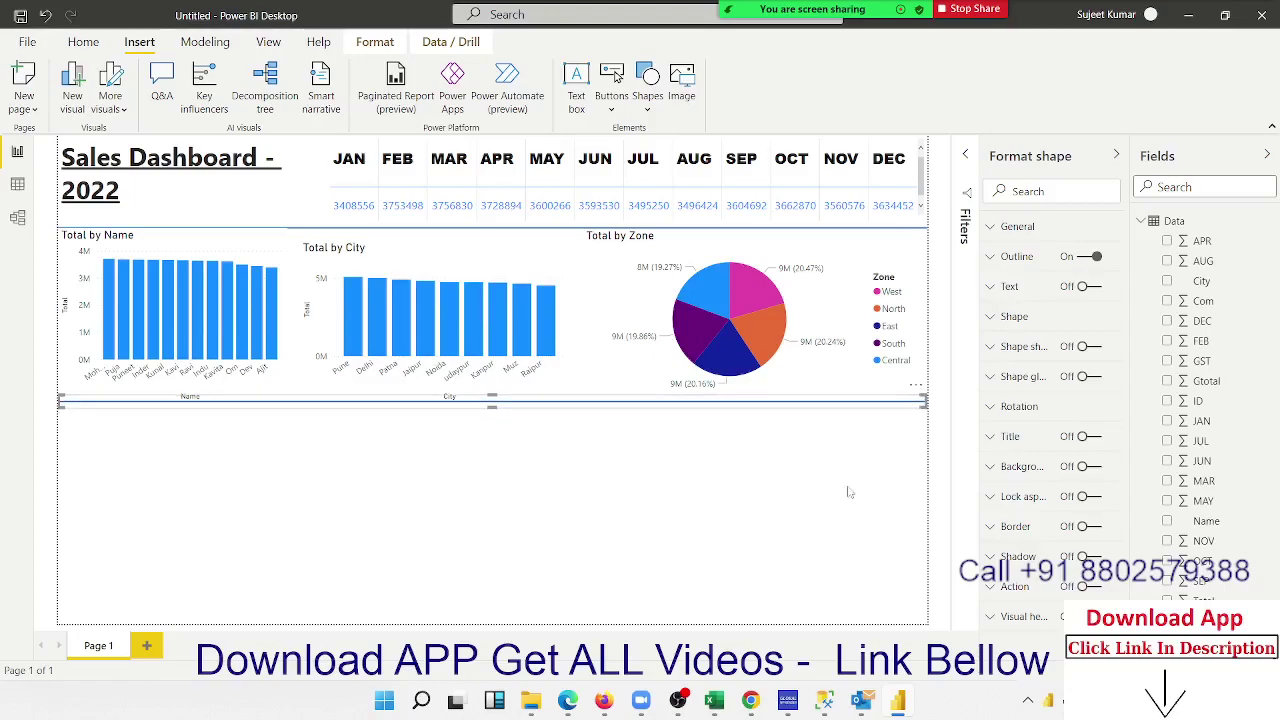
click(394, 456)
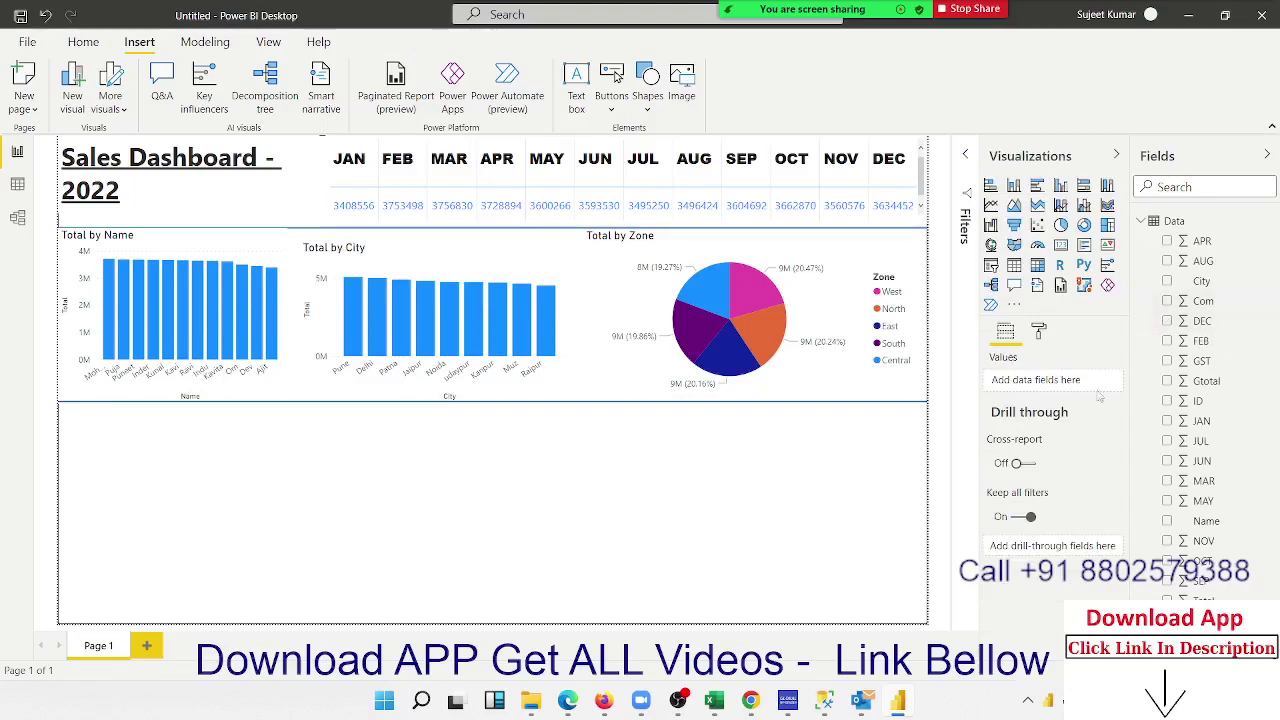
Add a map with City as locations and Total as values, sized into the lower-left corner.
click(1014, 245)
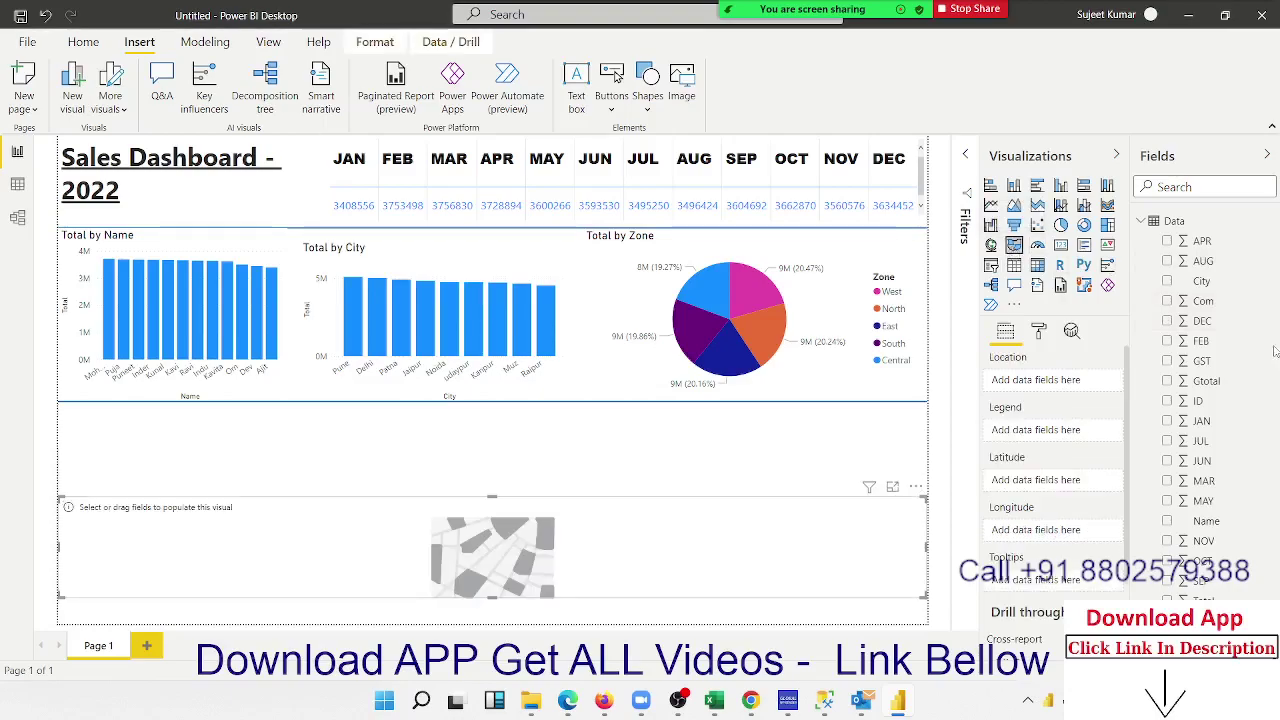
drag(1200, 282, 530, 545)
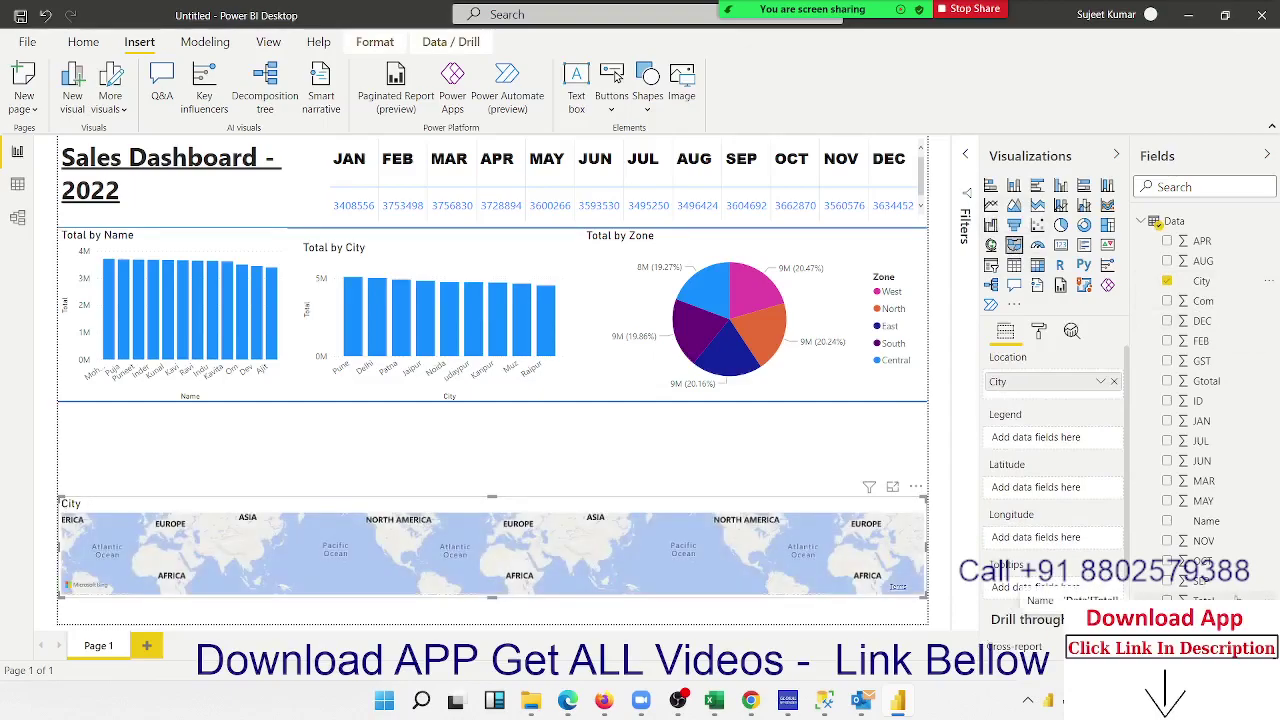
drag(1238, 598, 703, 570)
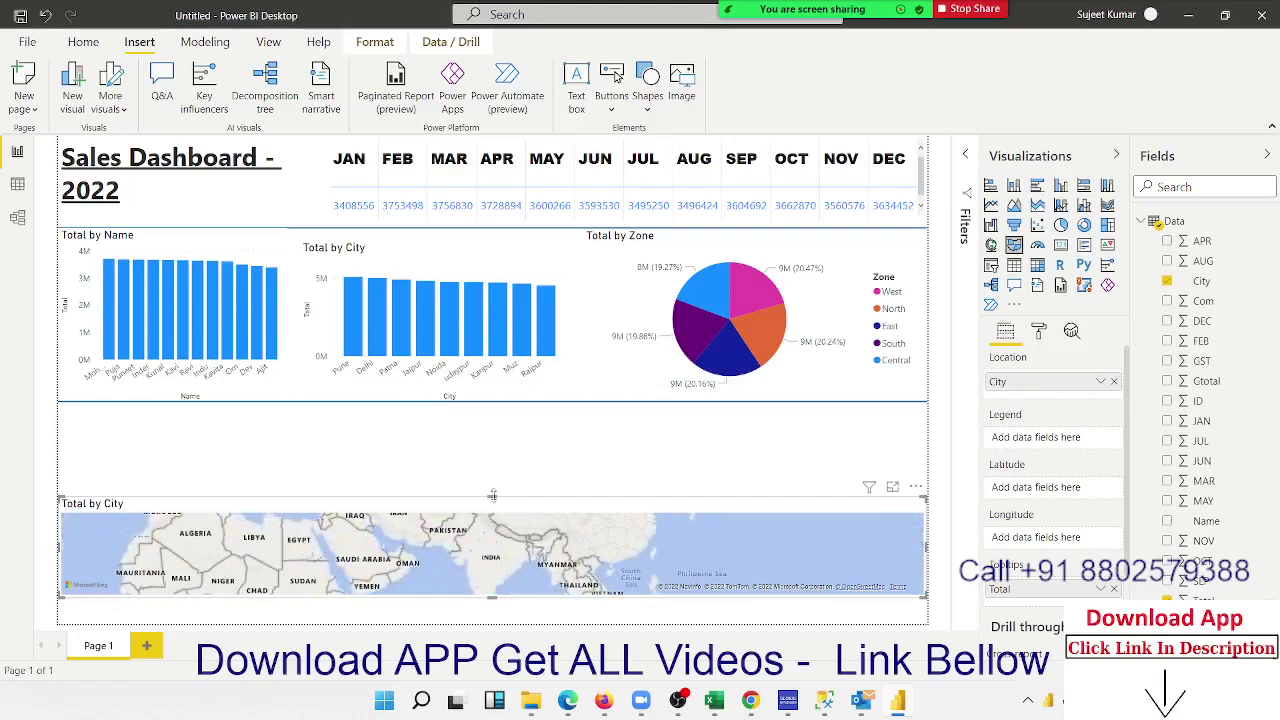
drag(493, 492, 493, 398)
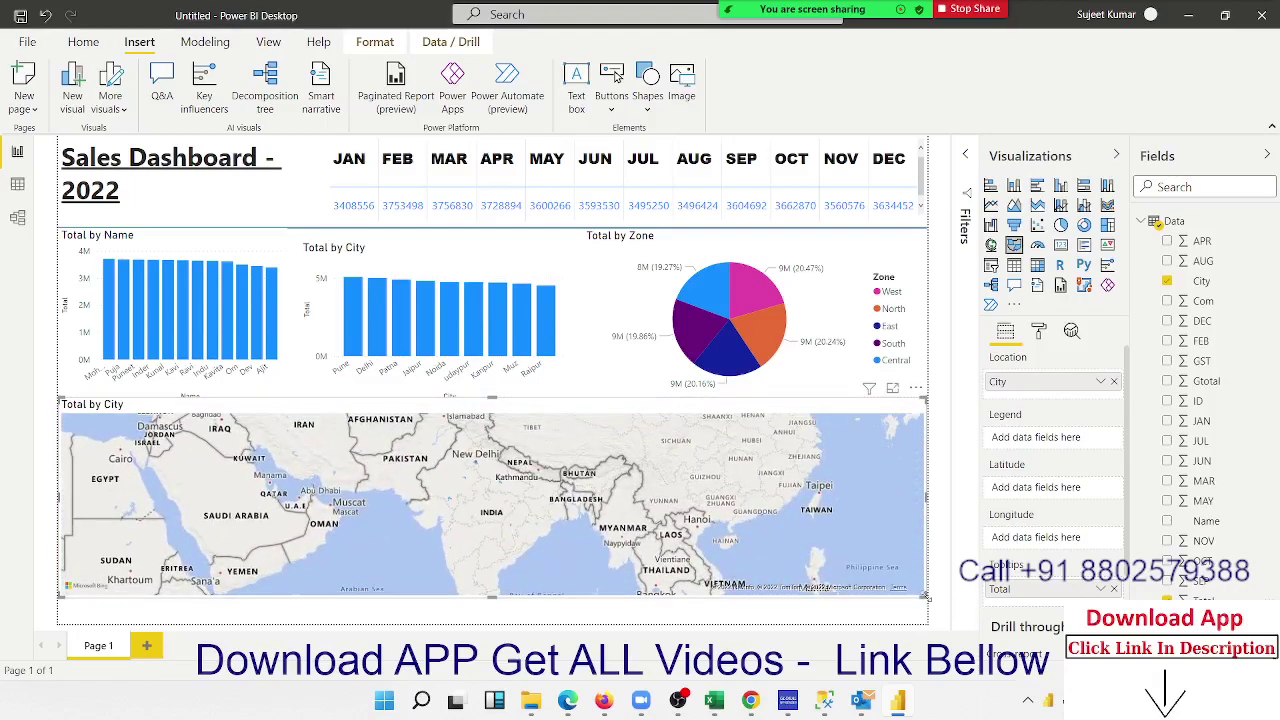
drag(783, 601, 413, 624)
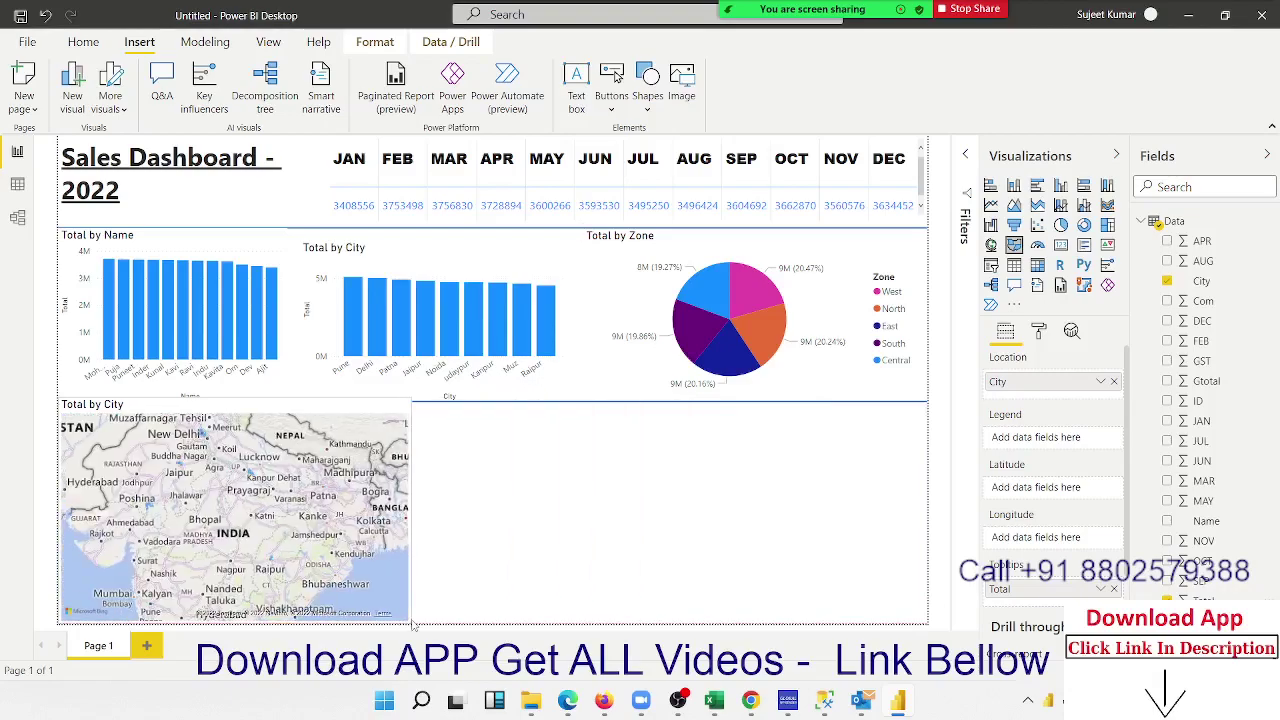
click(486, 543)
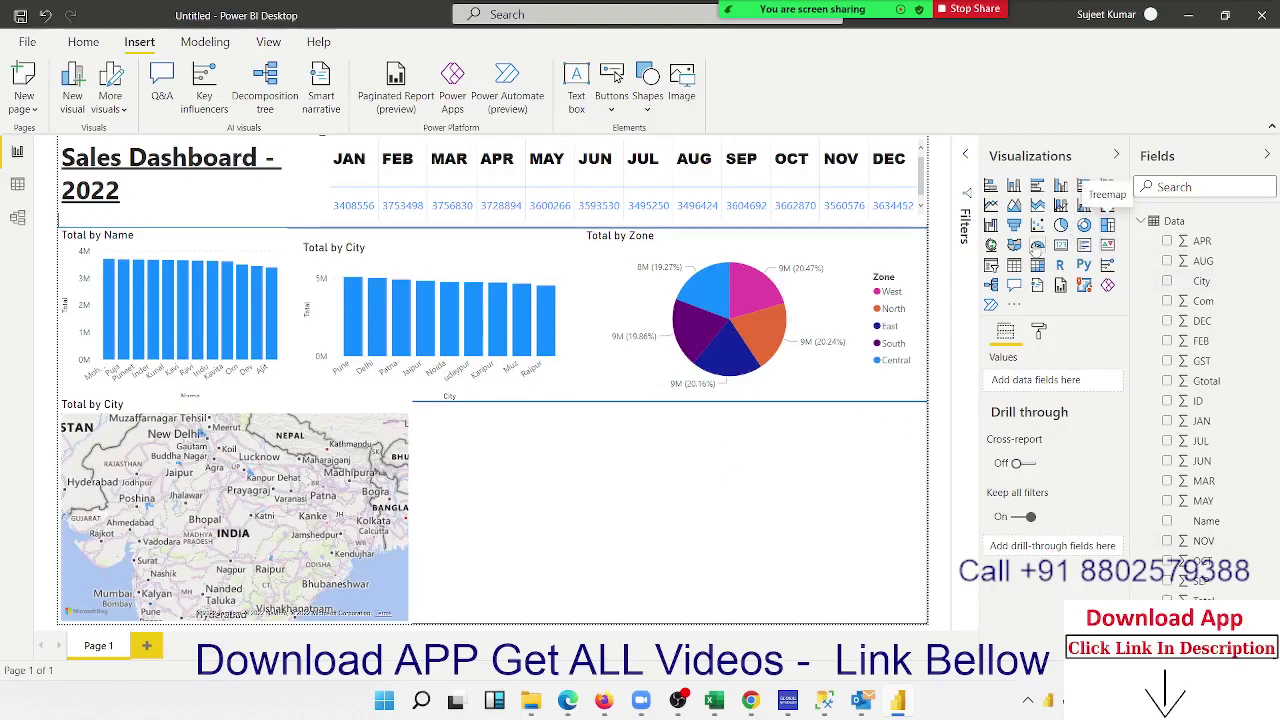
Add a gauge showing the Total value (43M), resized and placed beside the map.
click(1036, 247)
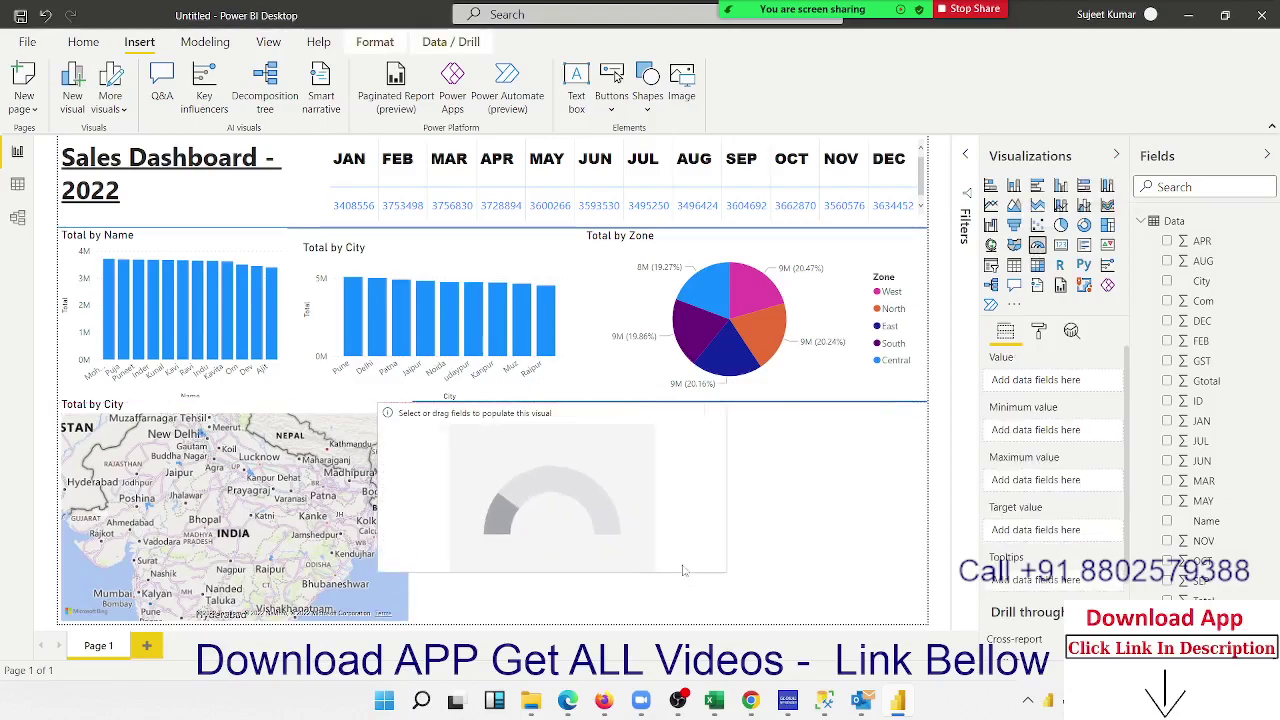
drag(889, 614, 637, 618)
drag(430, 425, 466, 425)
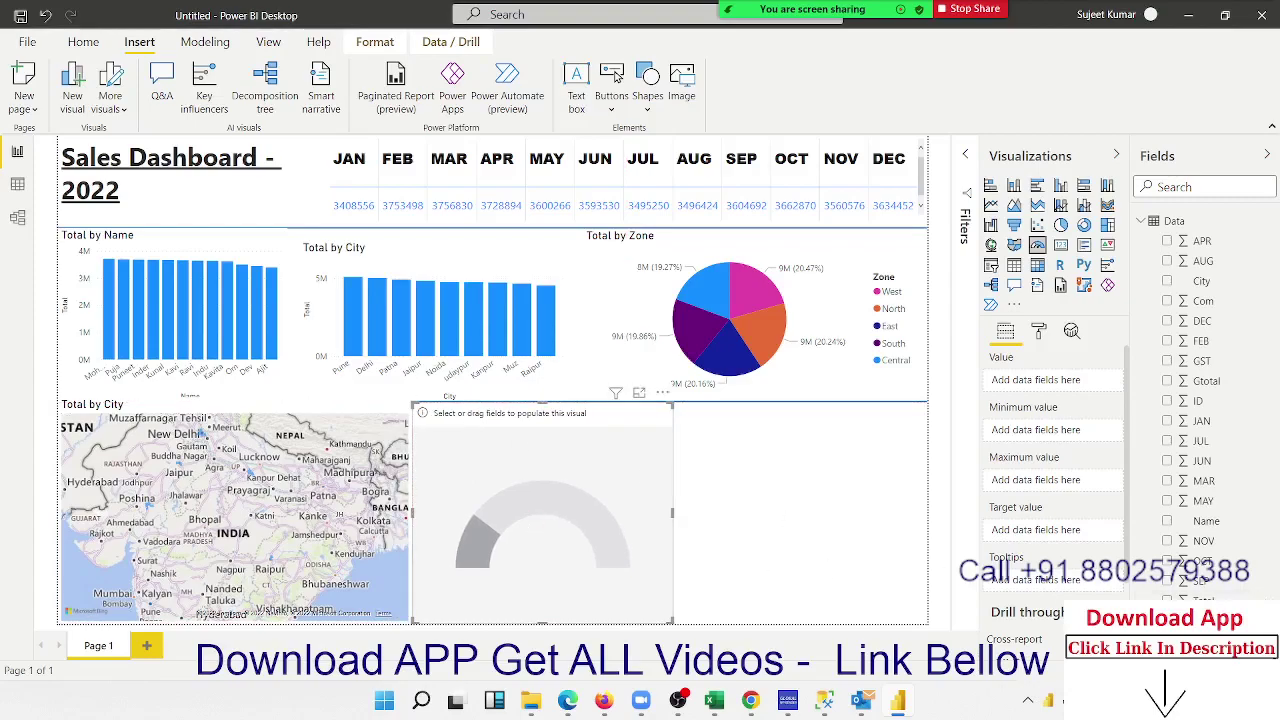
drag(1203, 600, 588, 533)
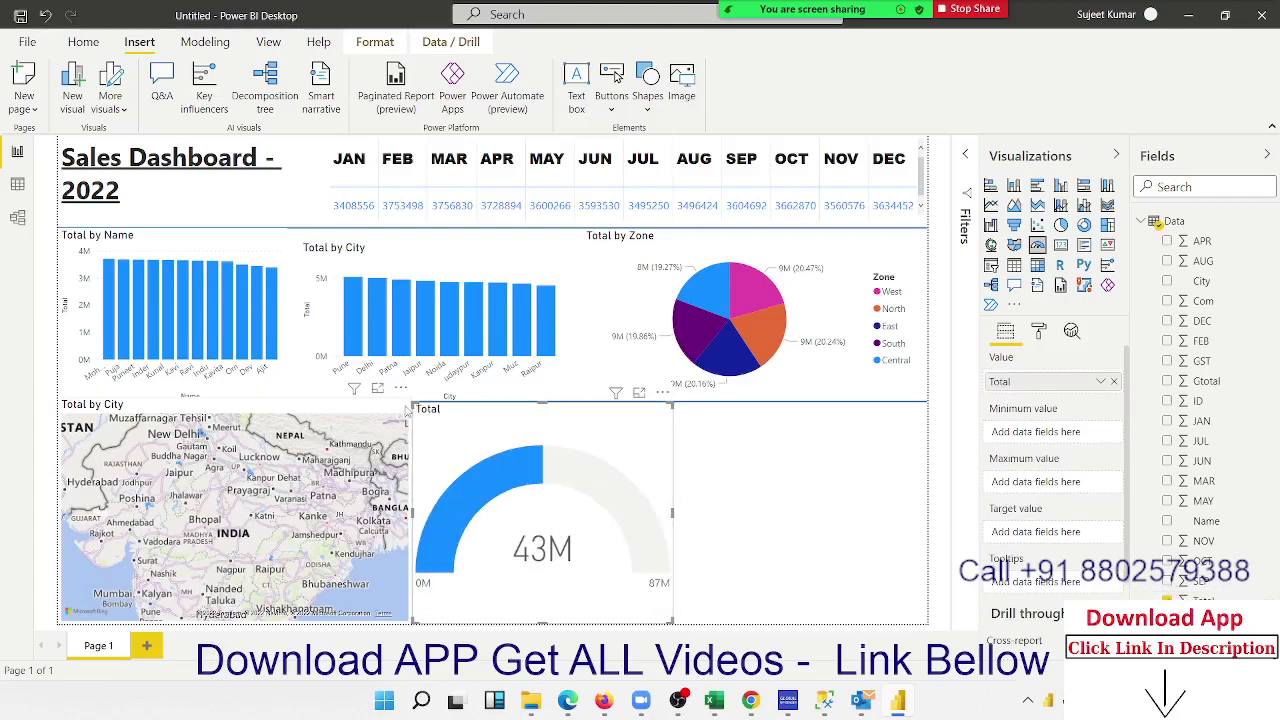
drag(407, 411, 423, 427)
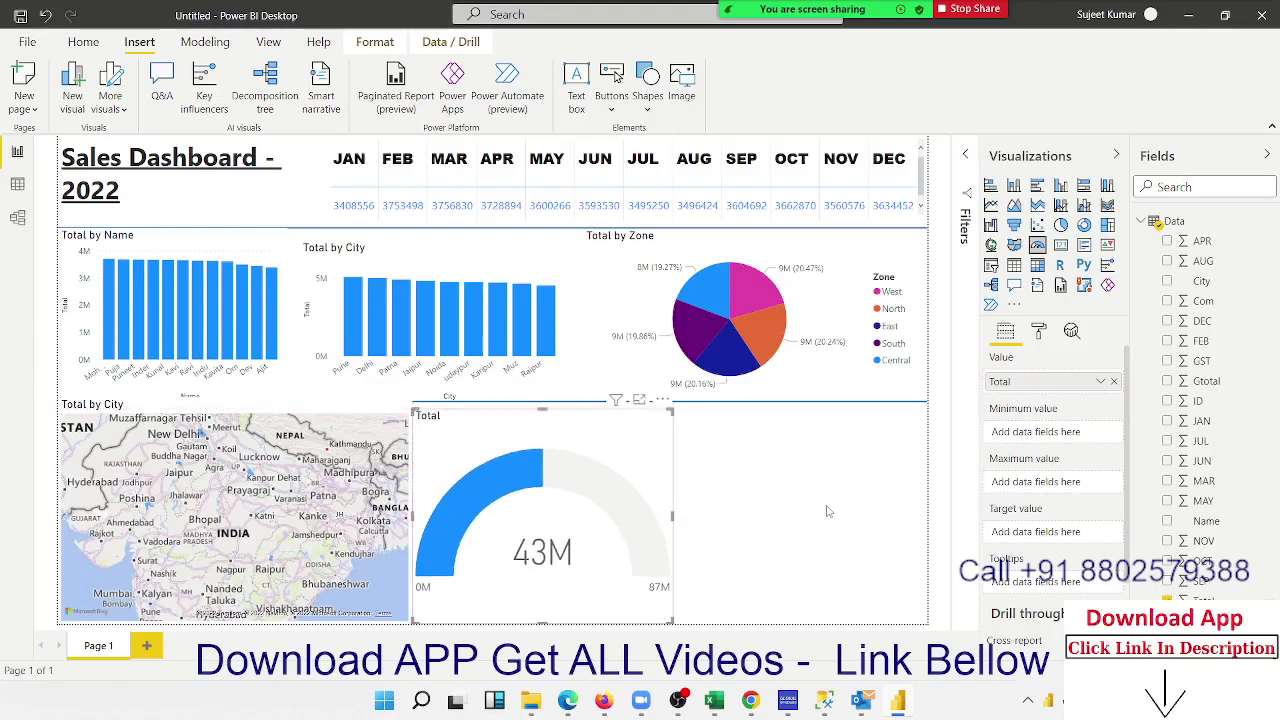
click(790, 544)
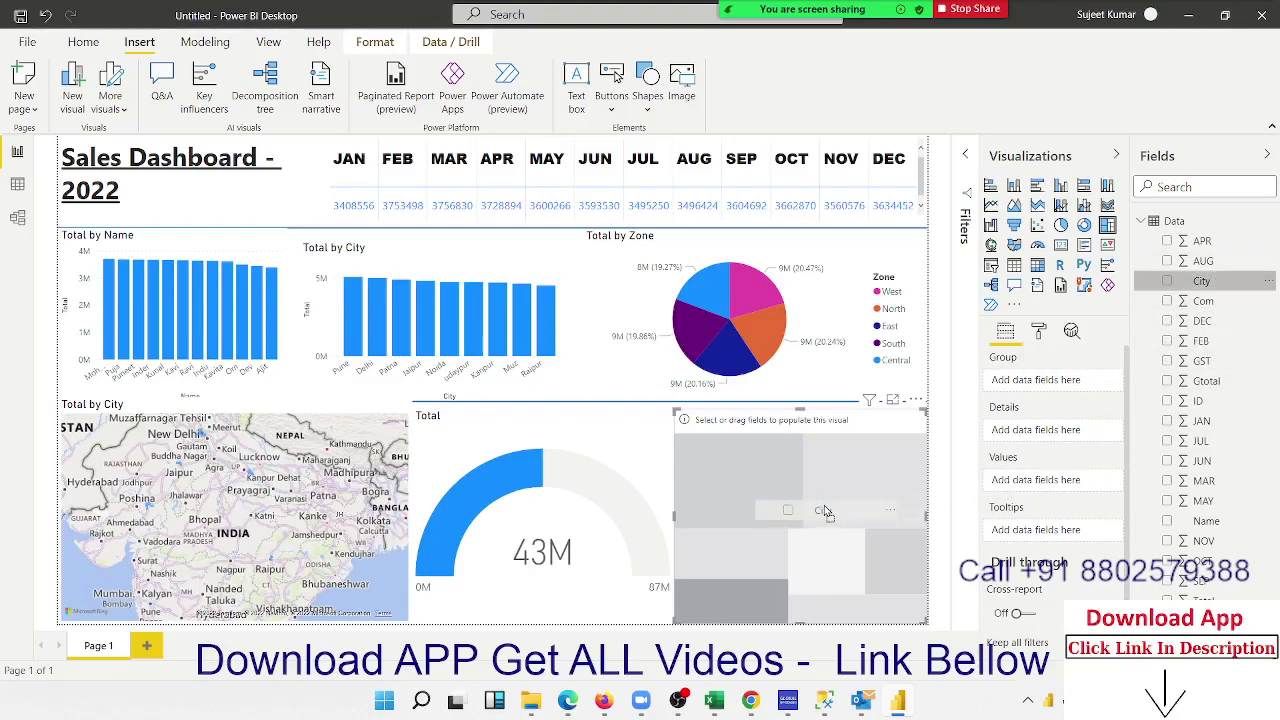
Put City in the treemap's Group and Com in Values, and turn its data labels on.
drag(1220, 284, 826, 512)
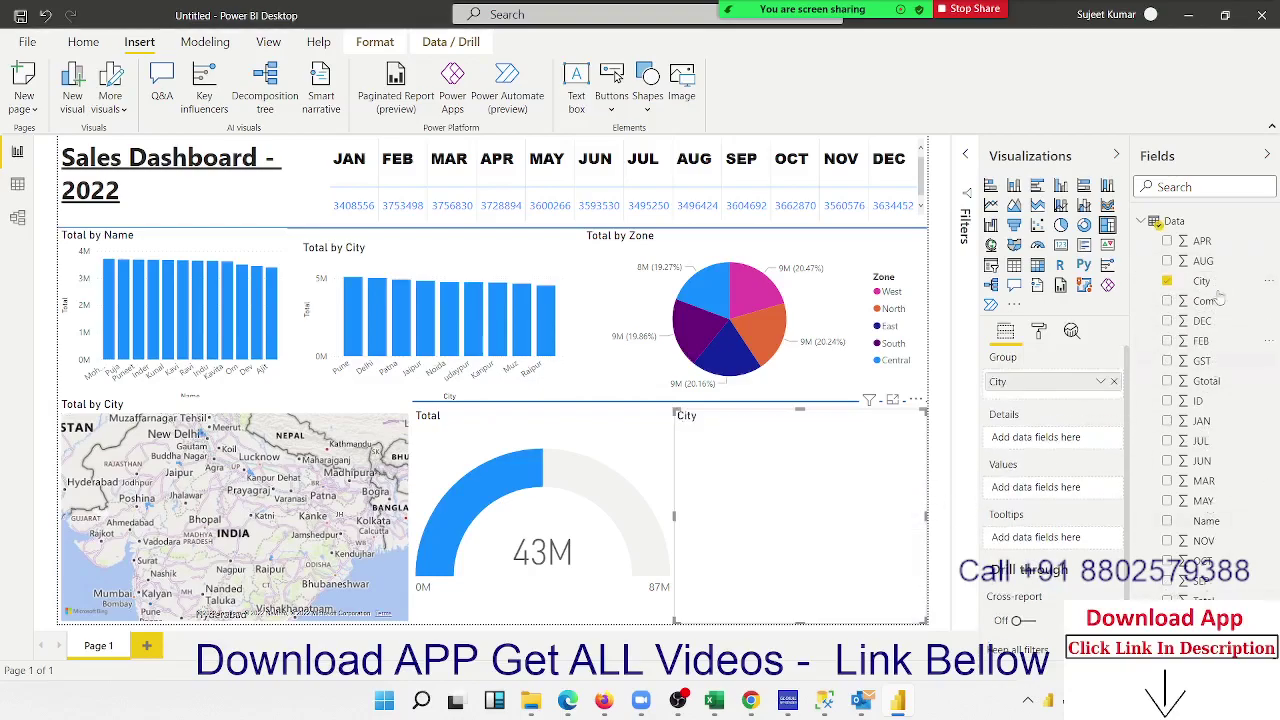
click(1166, 281)
mouse_move(1203, 301)
mouse_down()
mouse_move(1202, 327)
mouse_move(850, 530)
mouse_up()
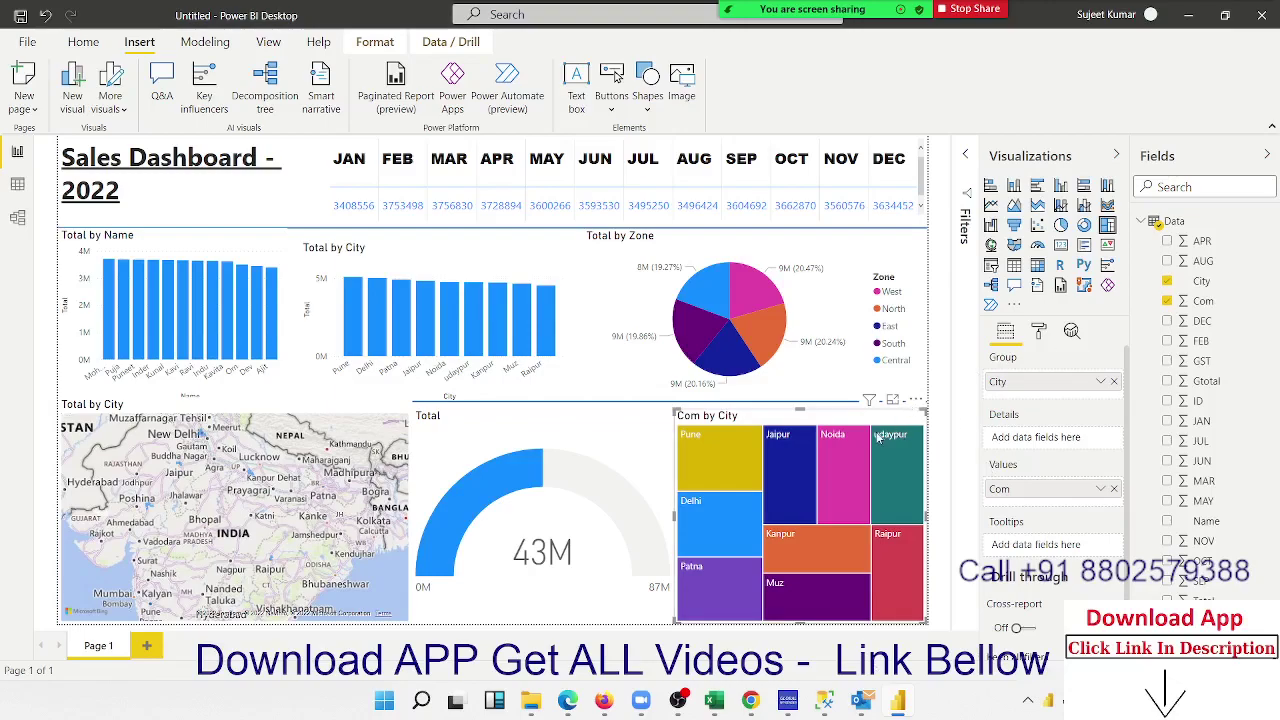
click(1039, 333)
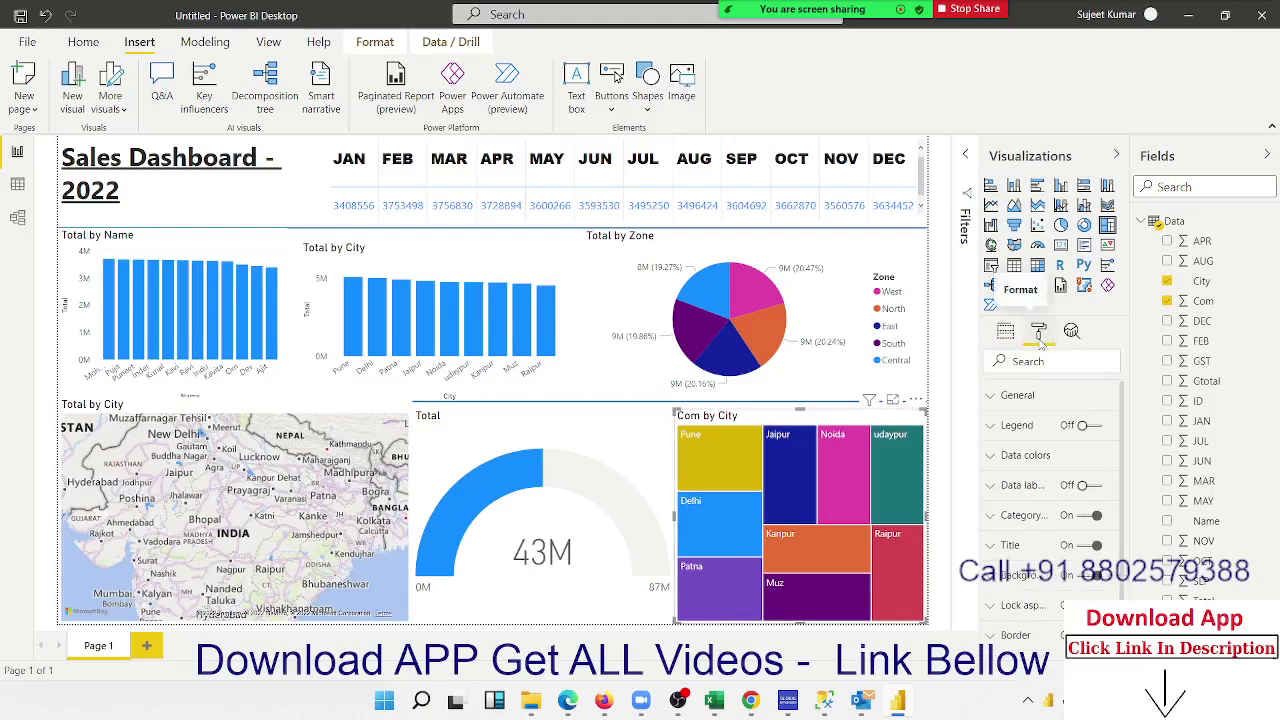
click(1096, 486)
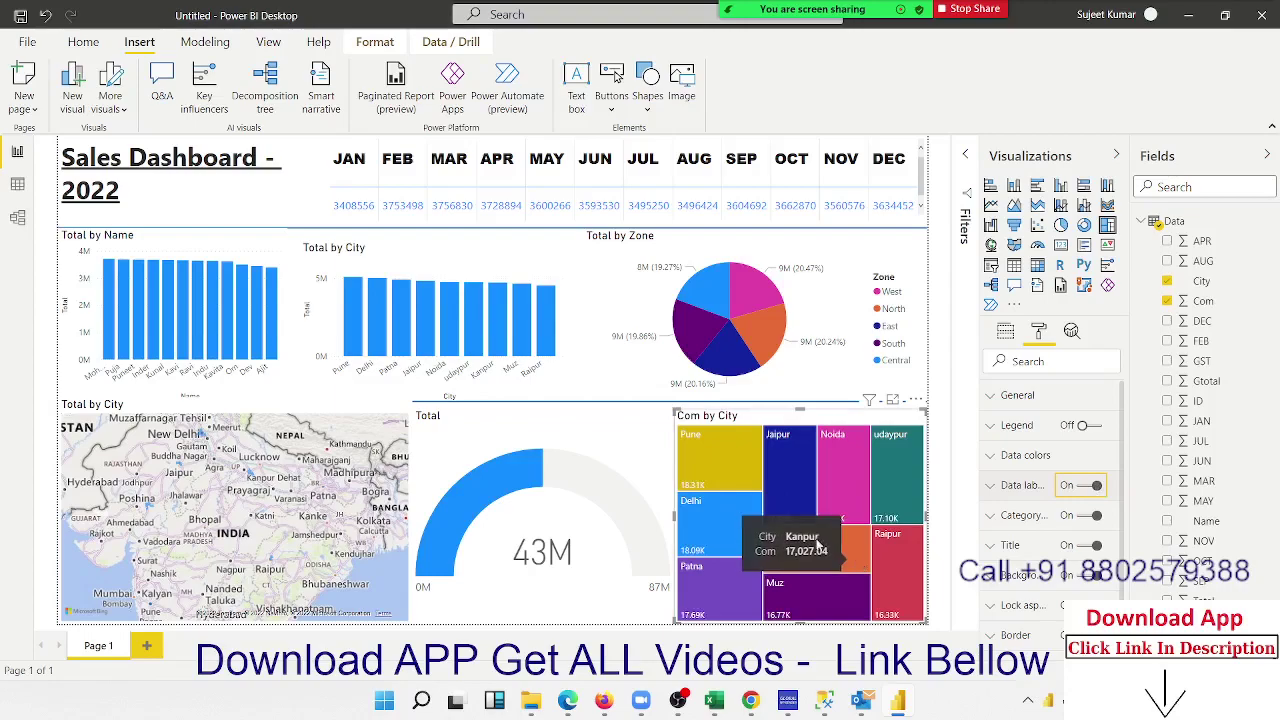
mouse_move(790, 518)
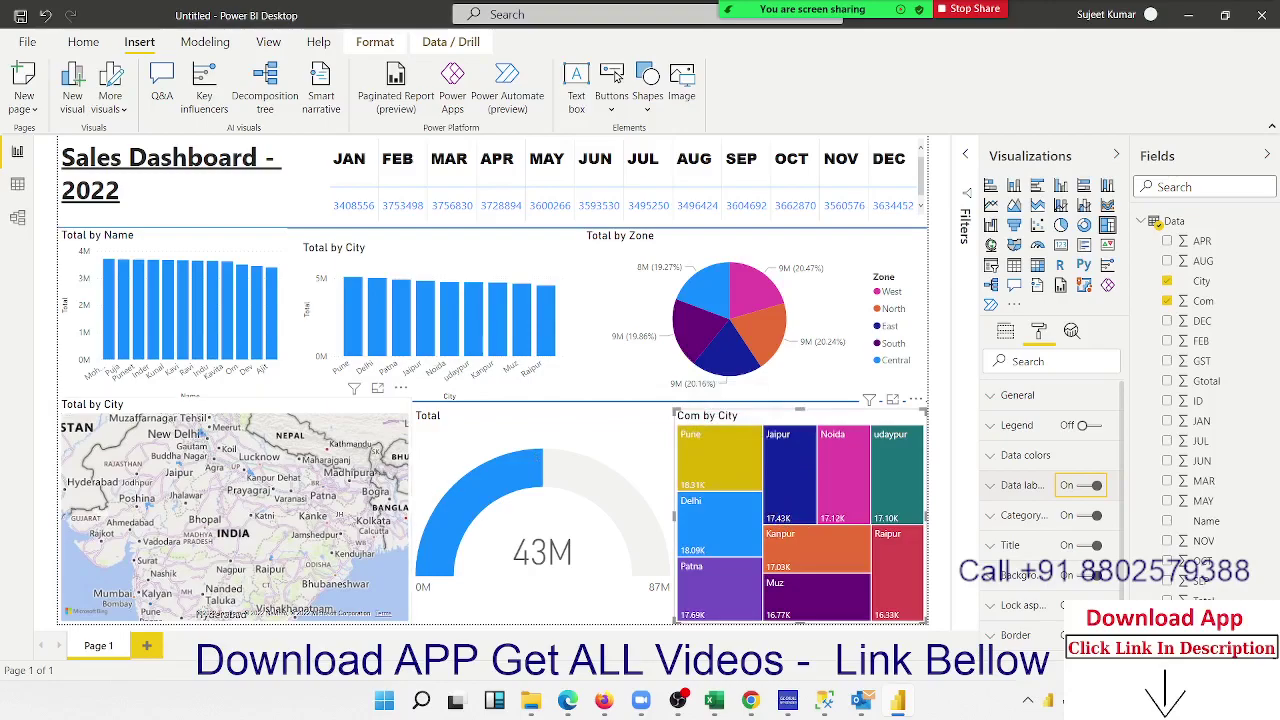
click(380, 527)
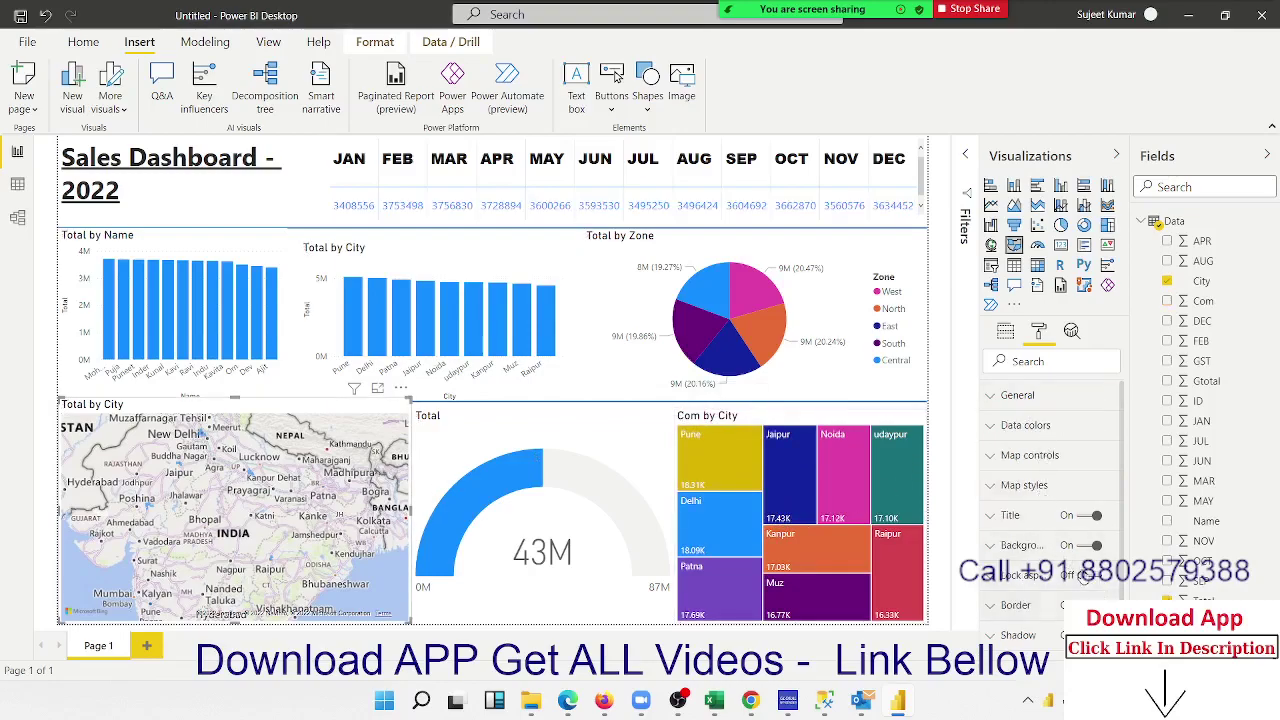
Set the city map's default data colour to black, leaving Show all off.
click(1040, 427)
click(1021, 477)
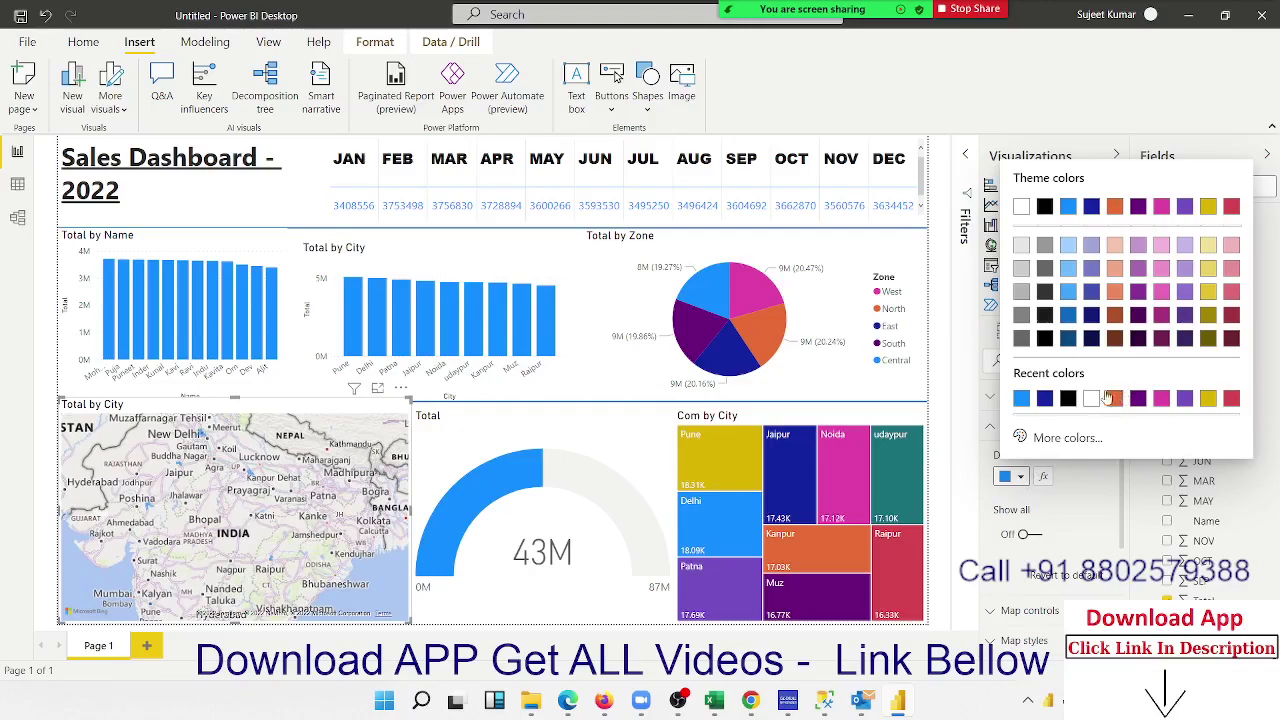
click(1068, 398)
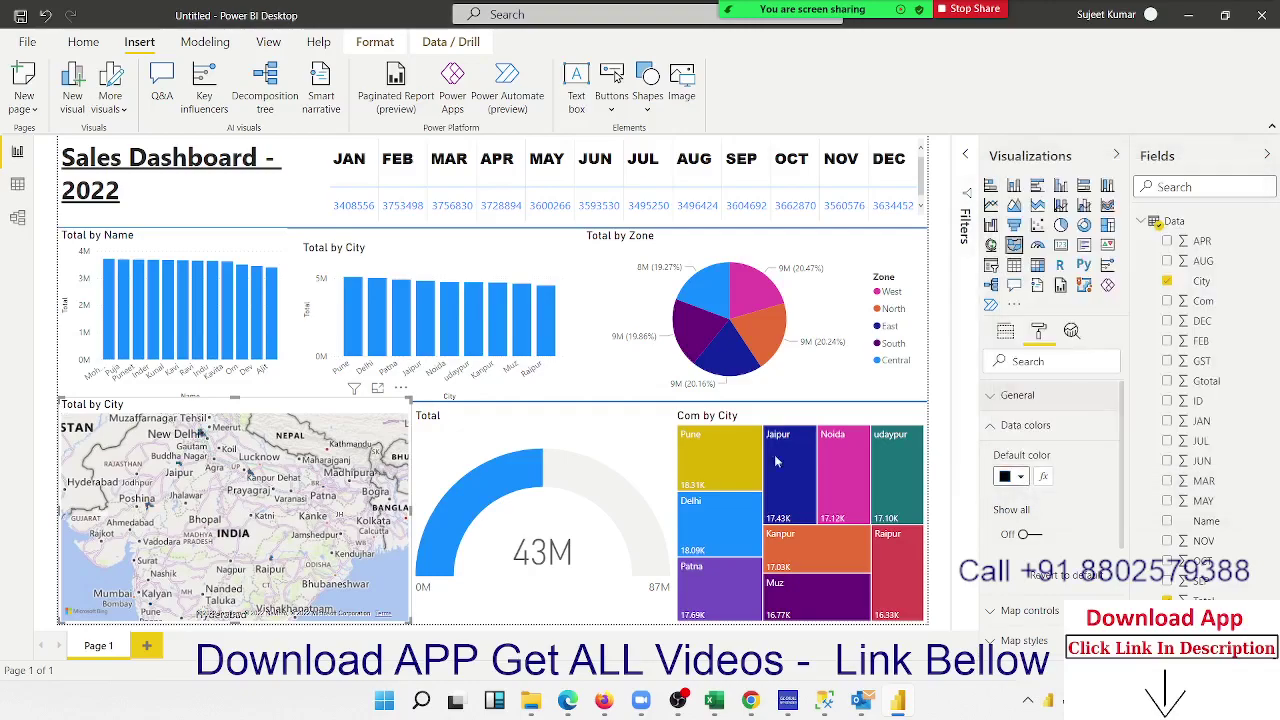
click(1043, 538)
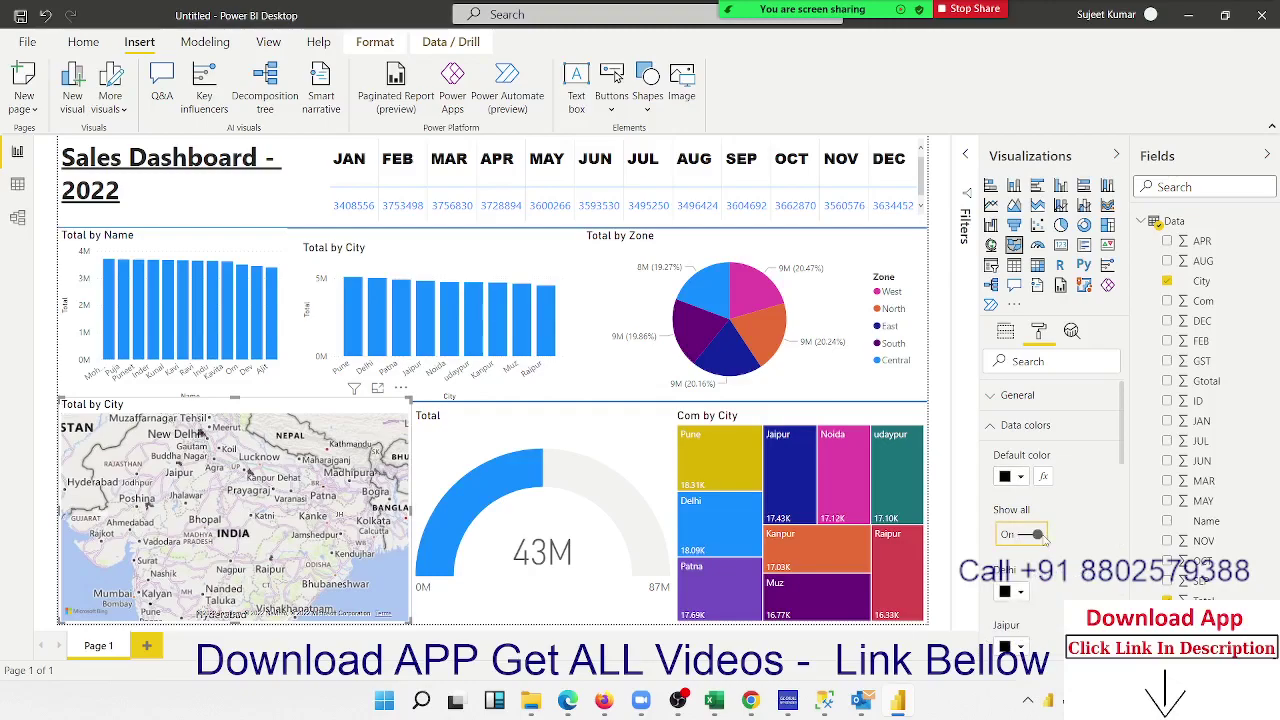
click(1040, 536)
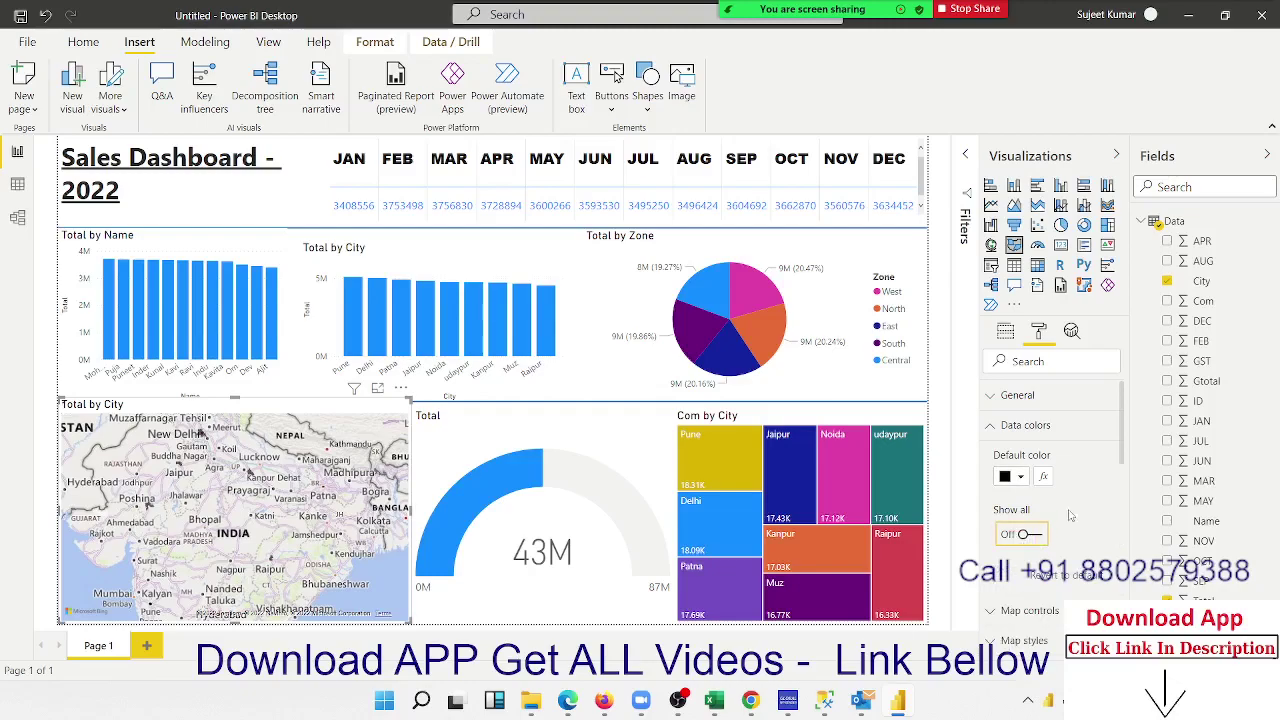
scroll(1100, 515, down, 2)
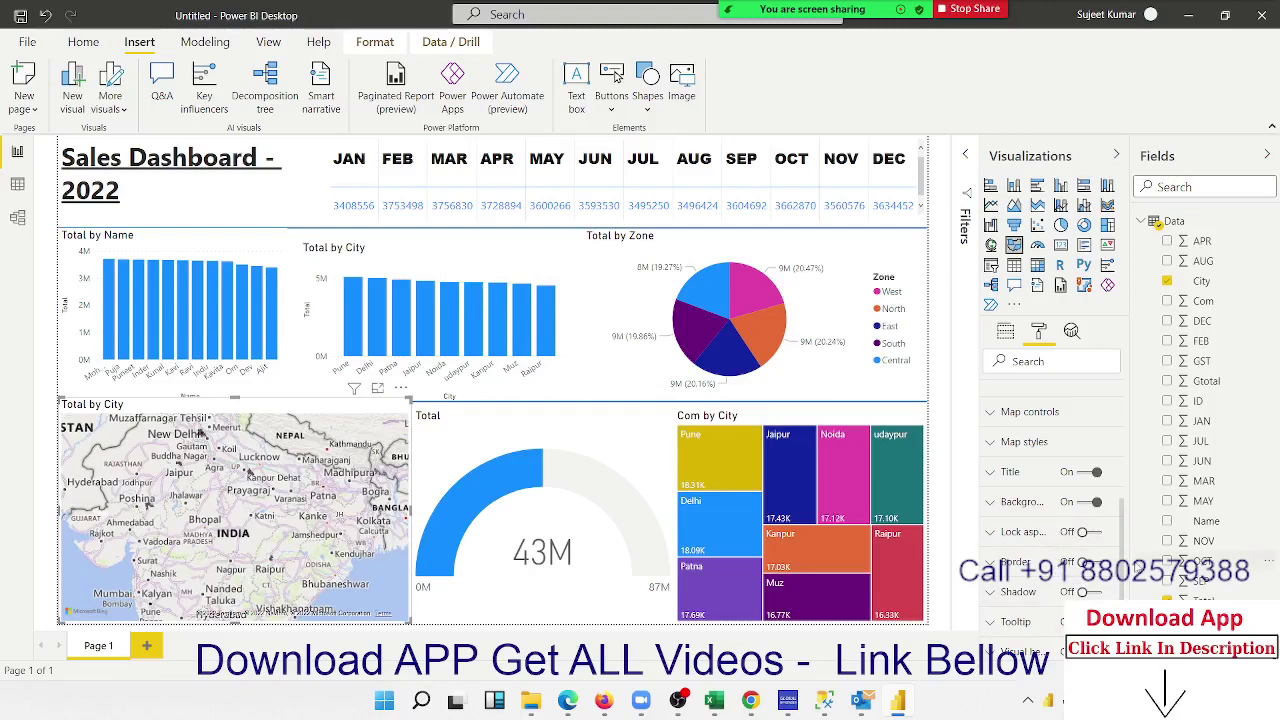
scroll(1093, 538, up, 2)
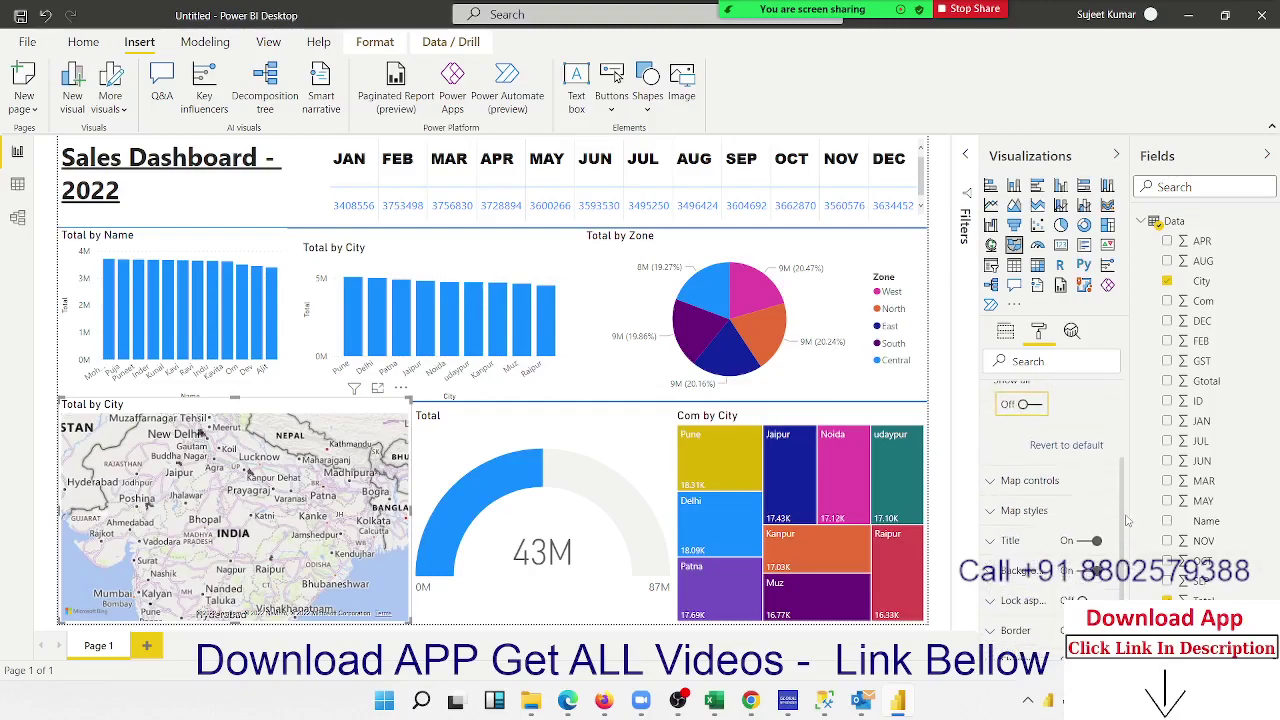
click(1092, 532)
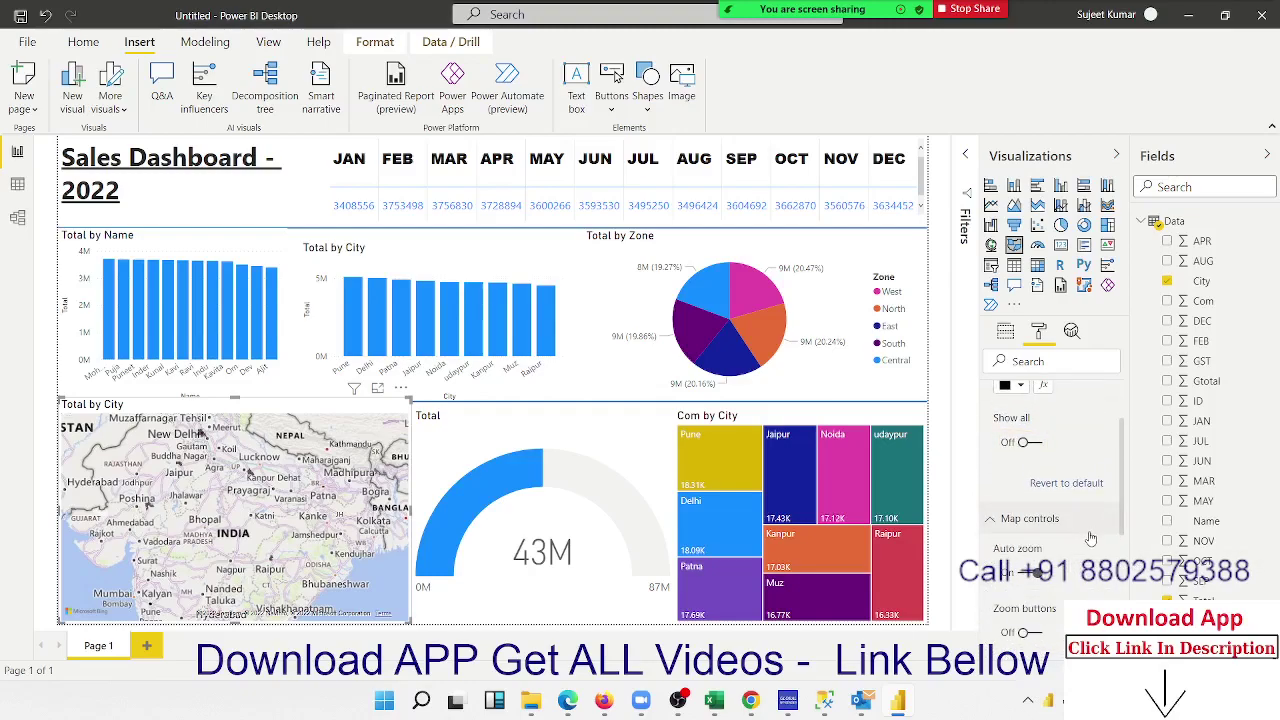
scroll(1122, 527, up, 1)
scroll(1122, 527, up, 1)
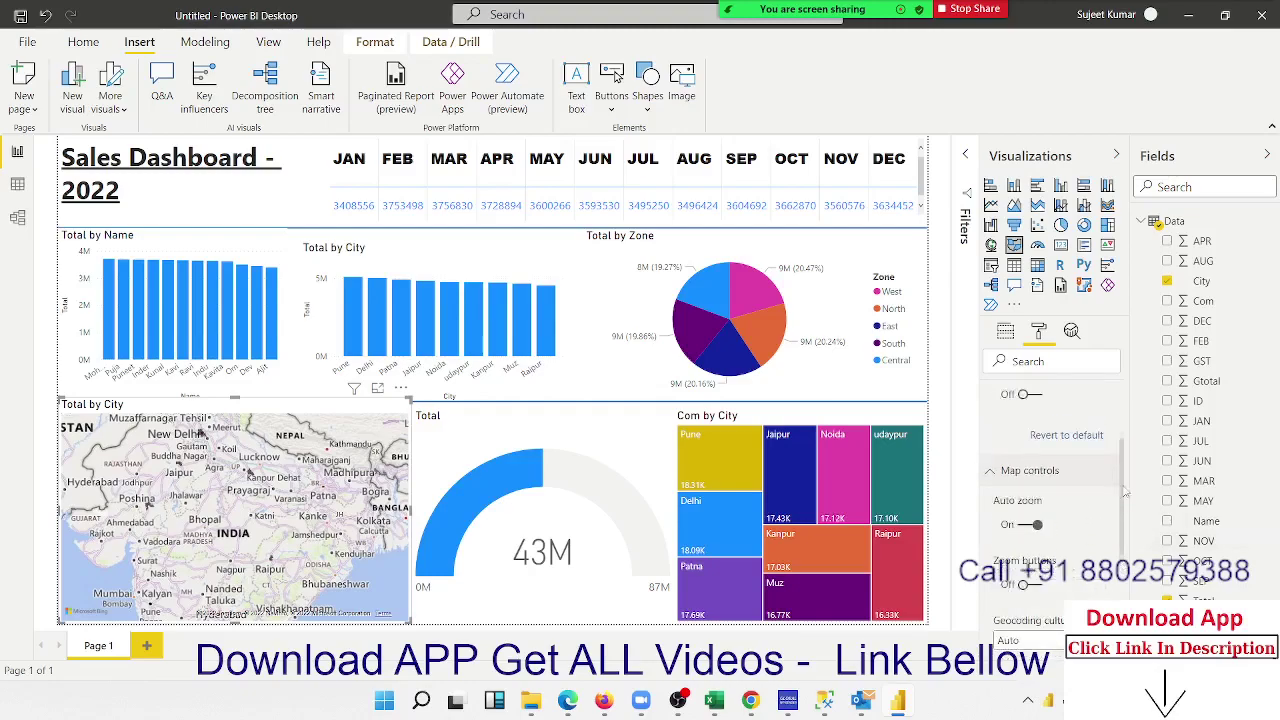
scroll(1122, 527, up, 1)
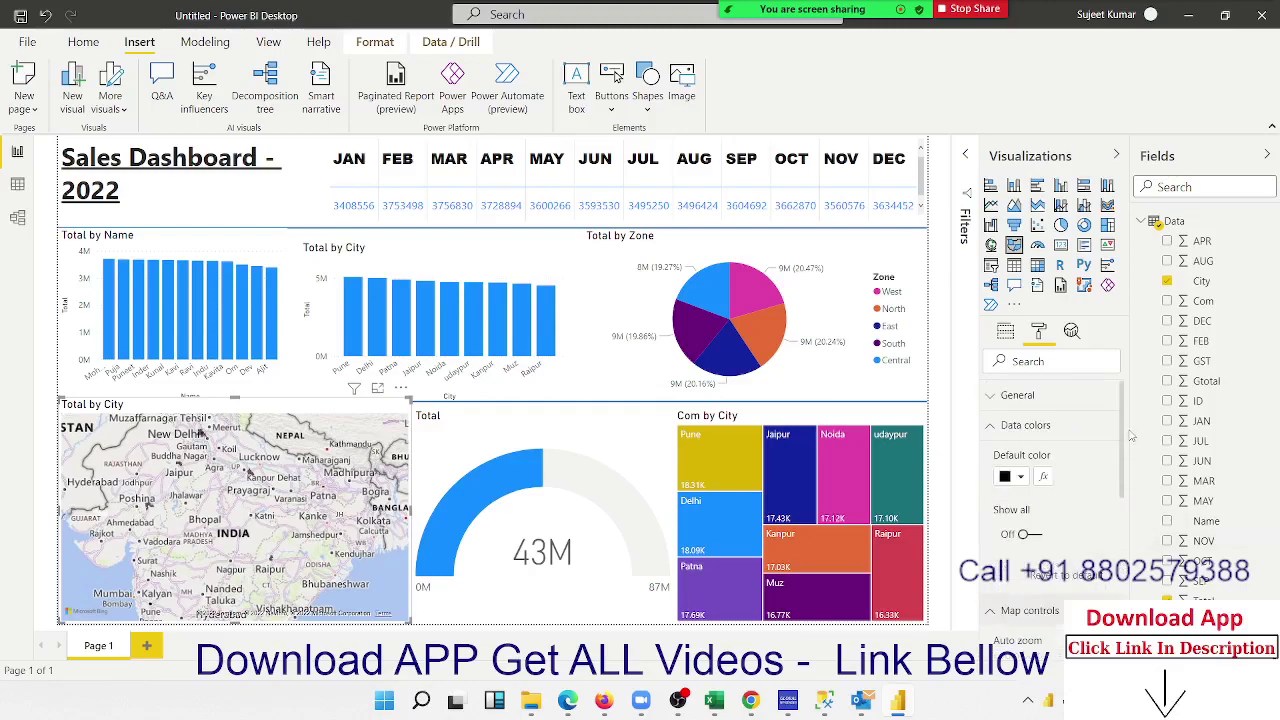
Switch the city visual to a bubble map and turn on city name category labels.
click(990, 245)
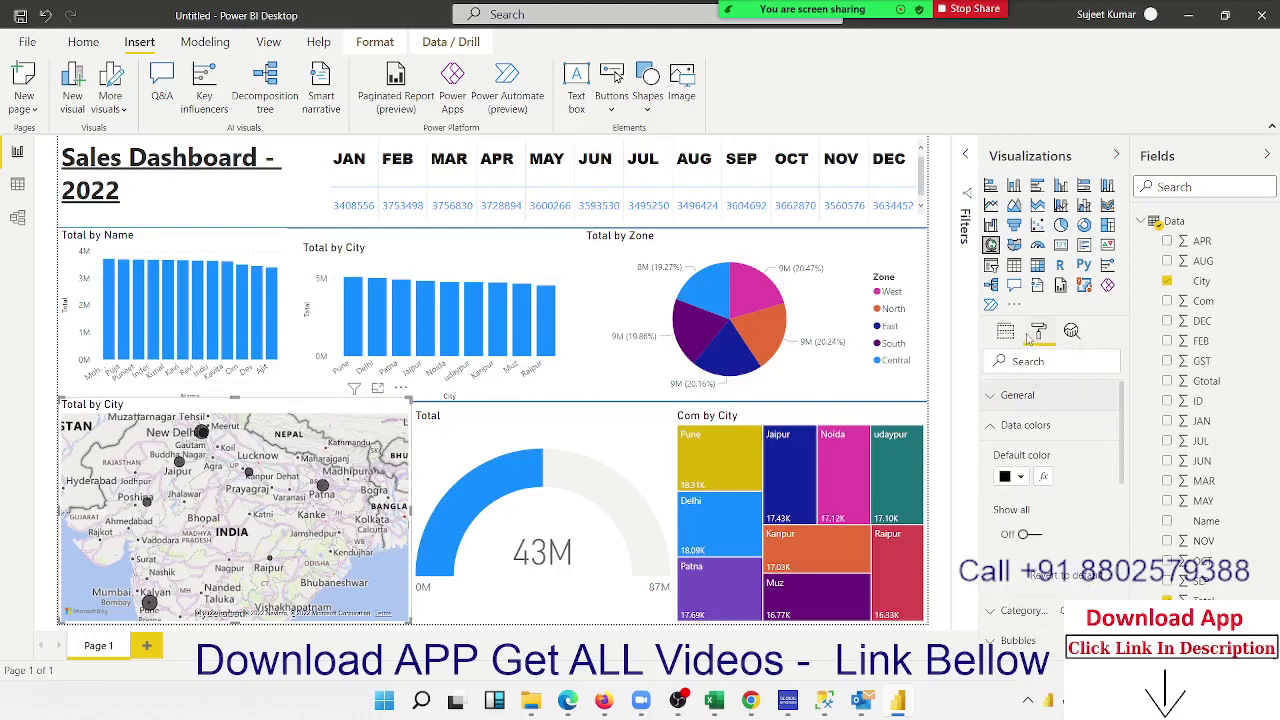
click(988, 428)
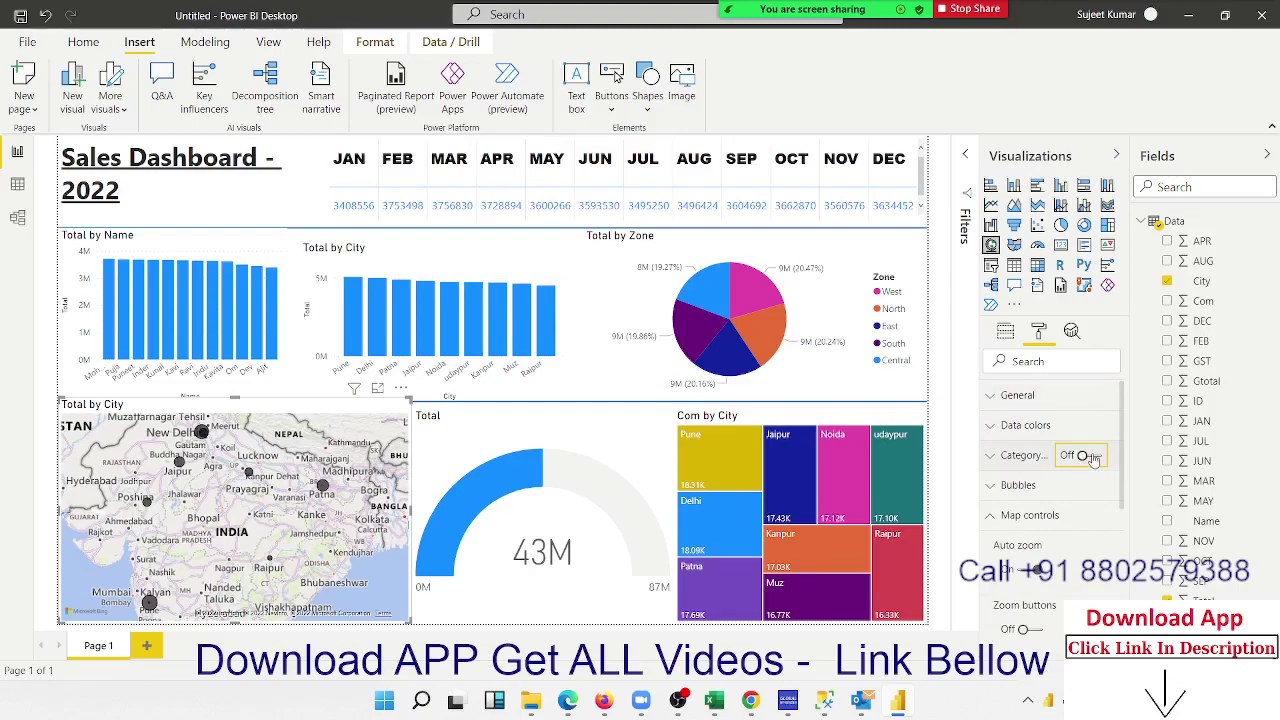
click(1094, 459)
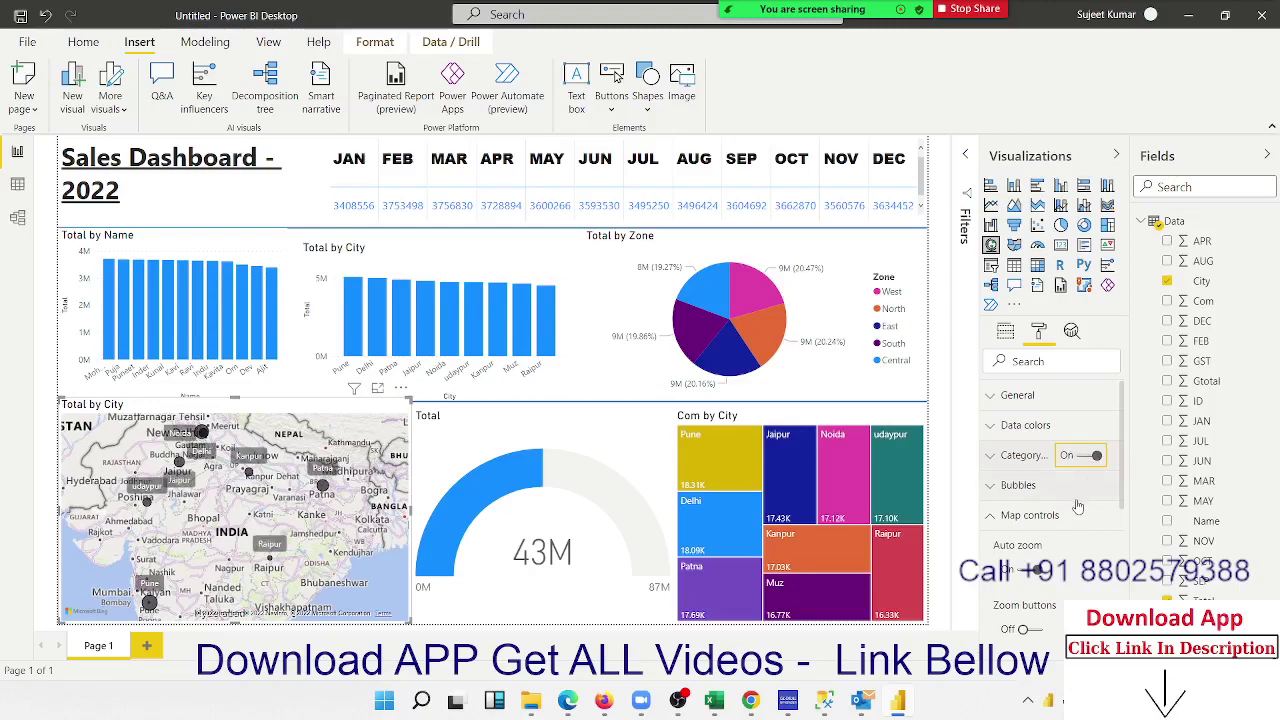
click(994, 466)
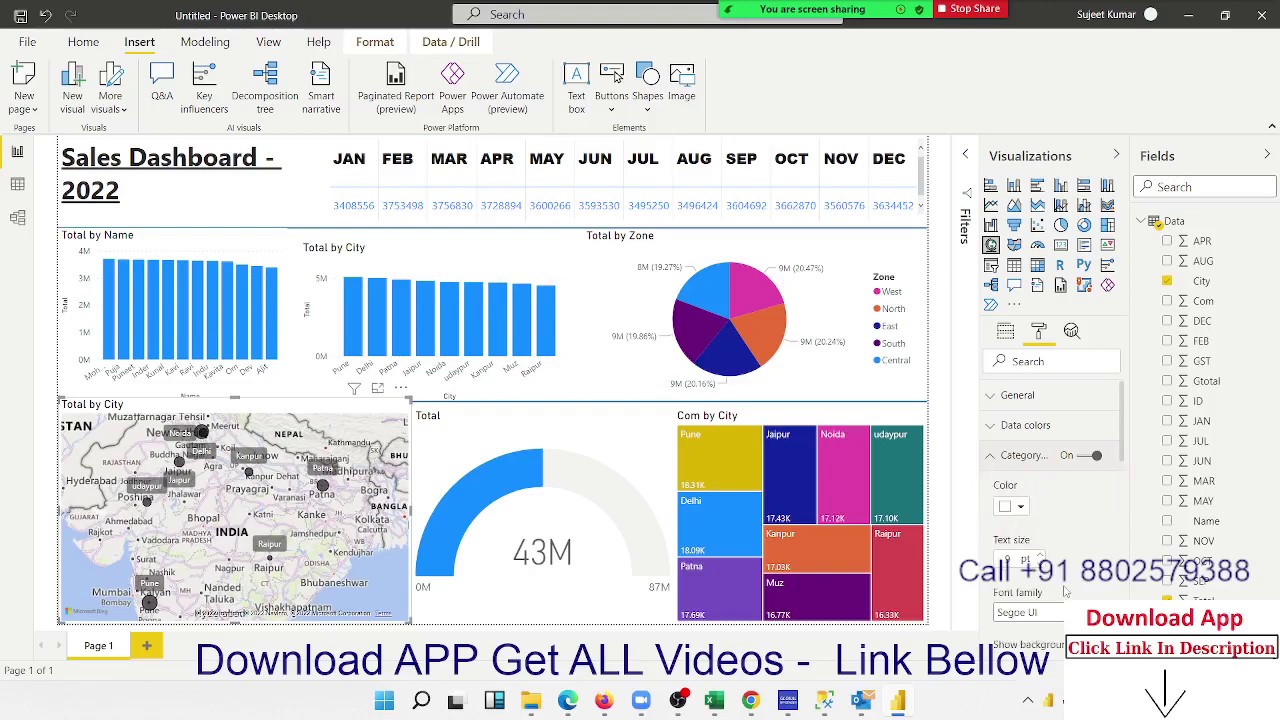
scroll(1050, 560, down, 3)
scroll(1000, 500, up, 3)
click(990, 456)
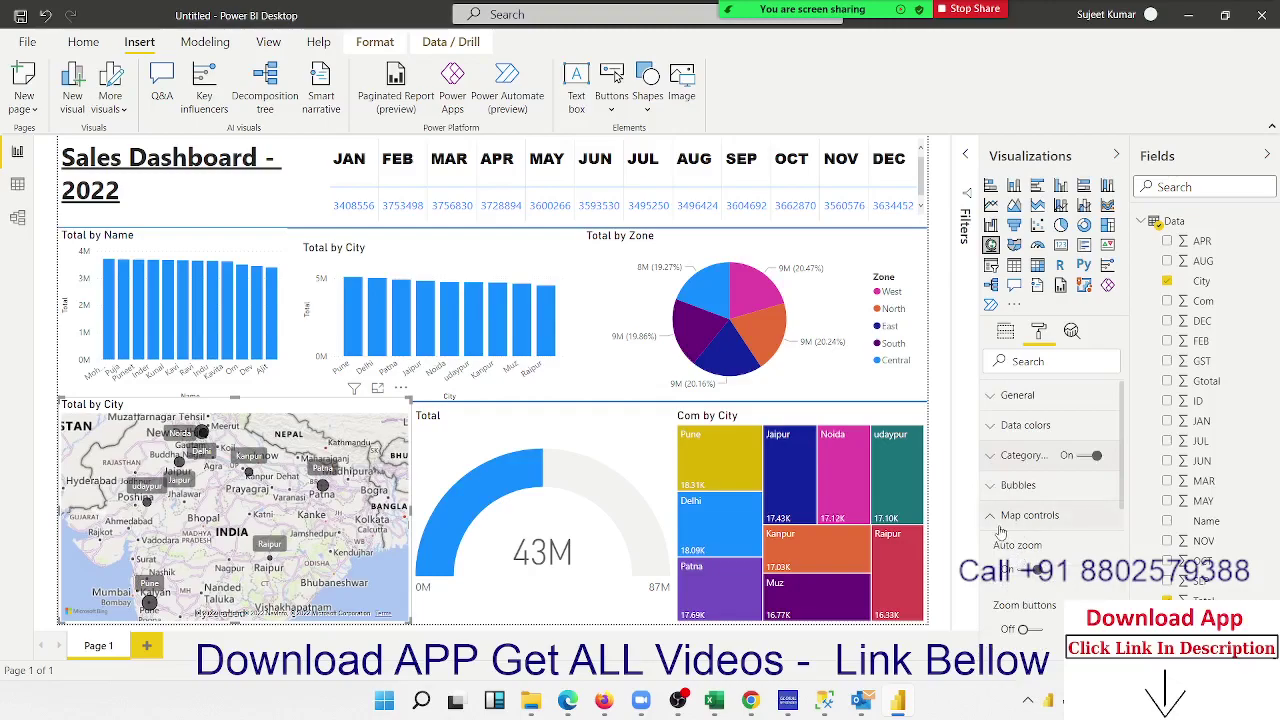
click(1000, 516)
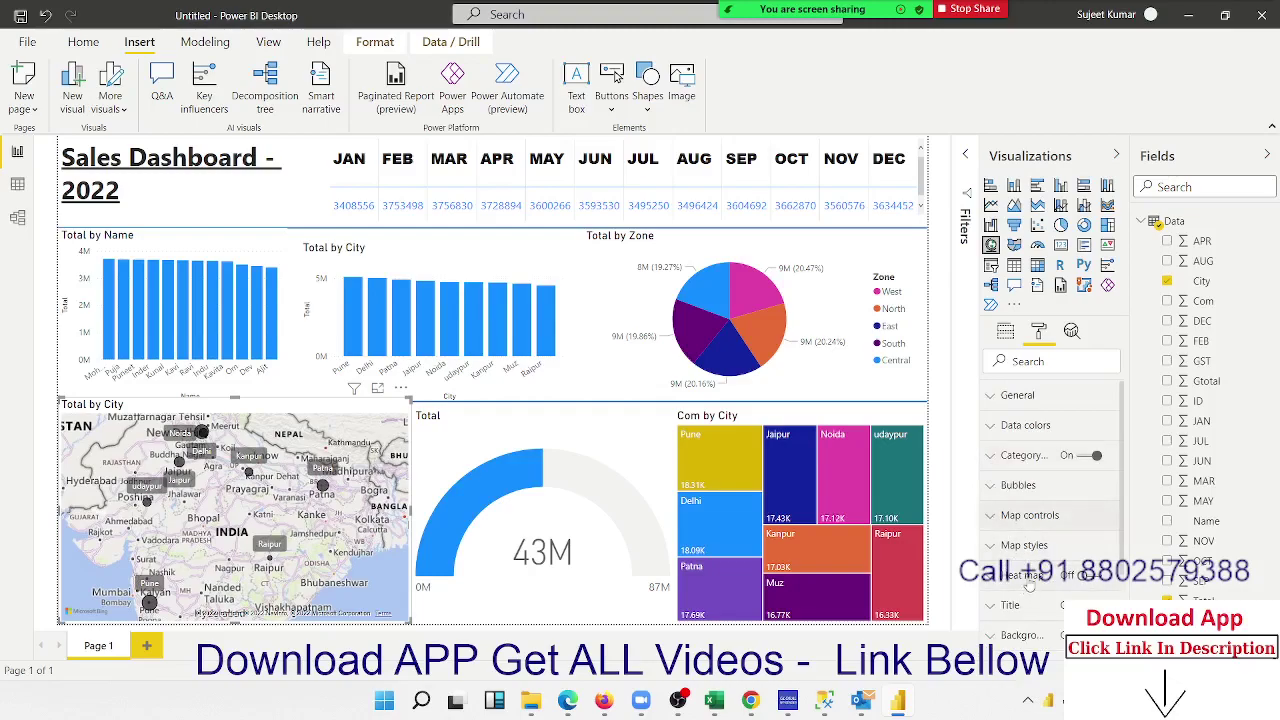
Switch on Heat map for the city map.
click(1094, 576)
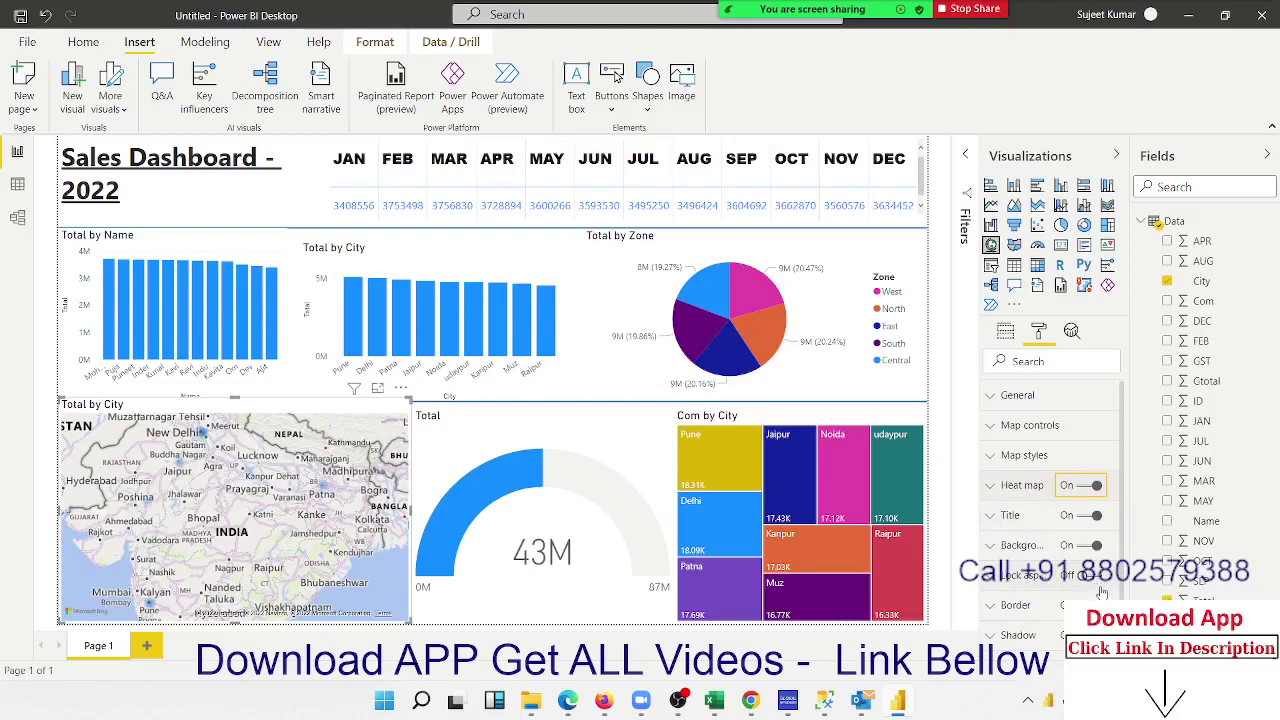
scroll(1090, 580, down, 1)
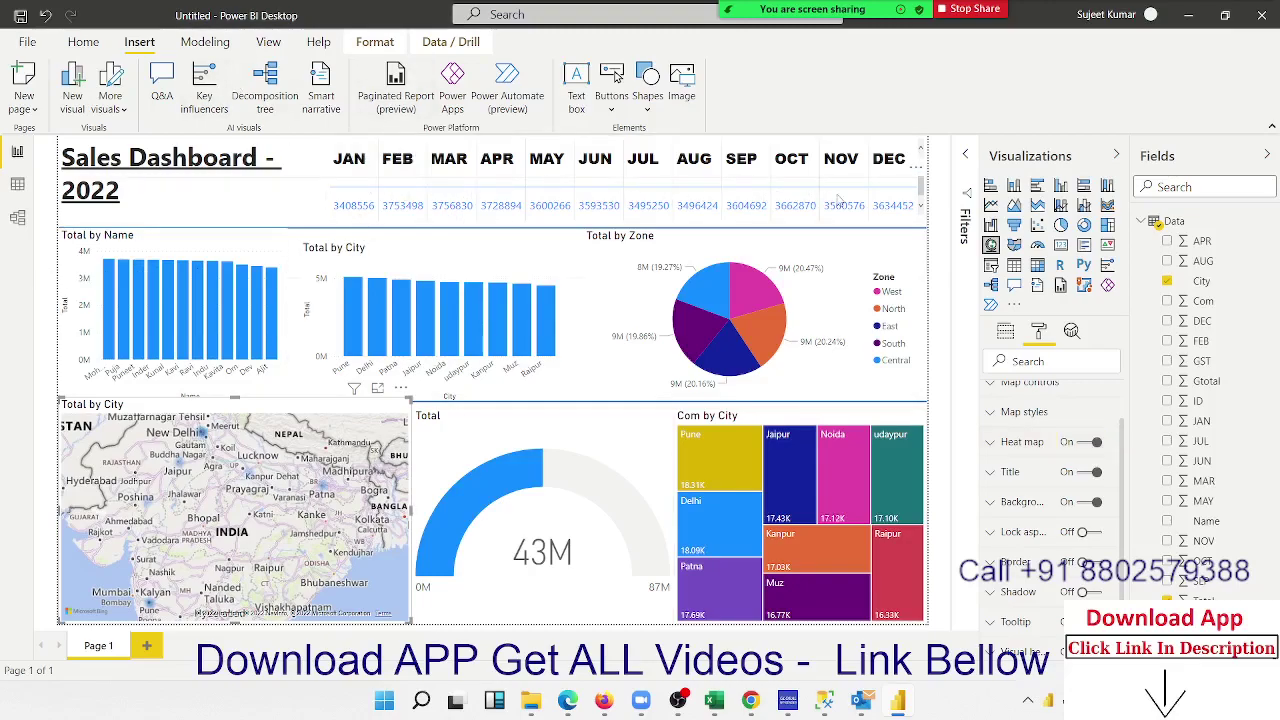
Set the monthly table's values font to Arial Black.
click(556, 177)
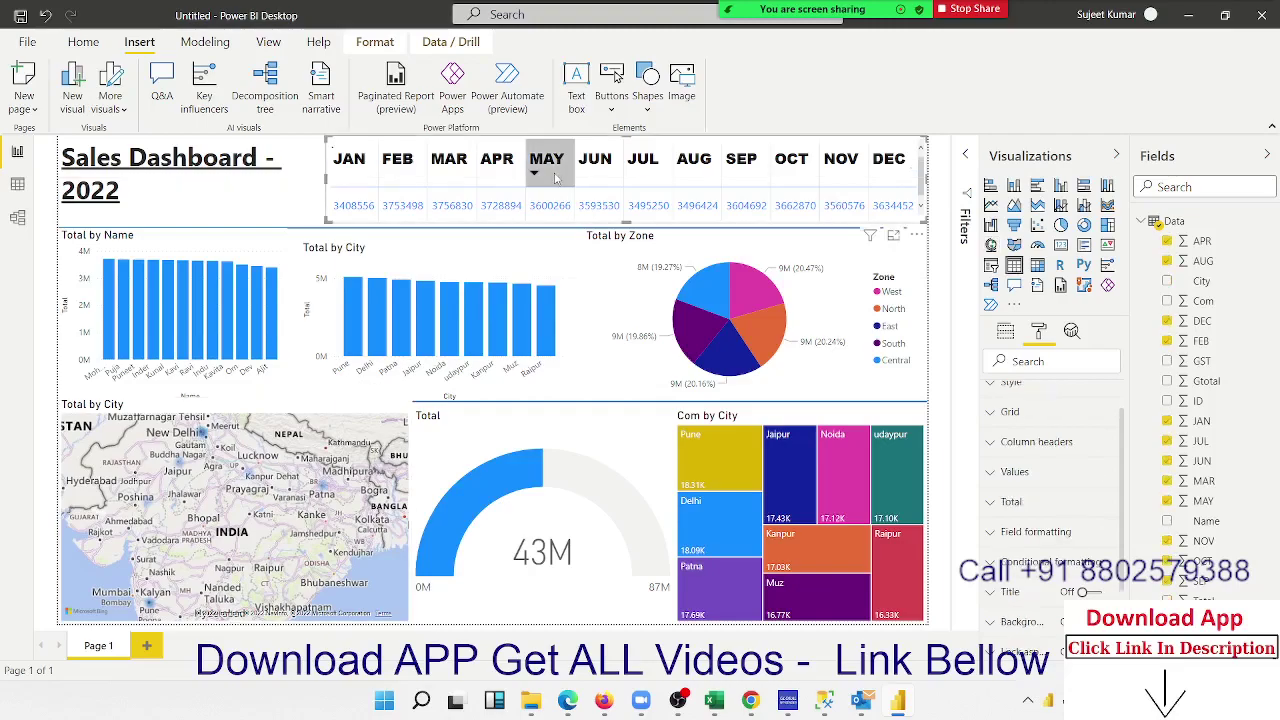
click(595, 168)
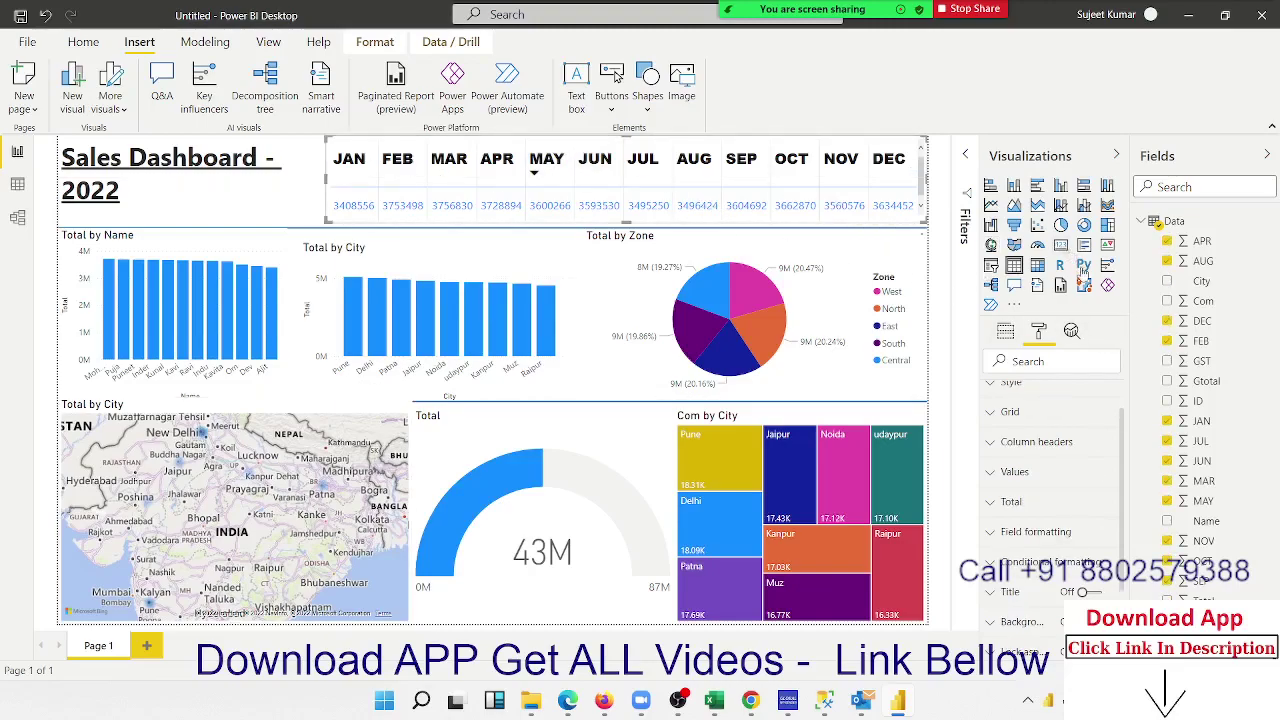
scroll(1088, 510, up, 2)
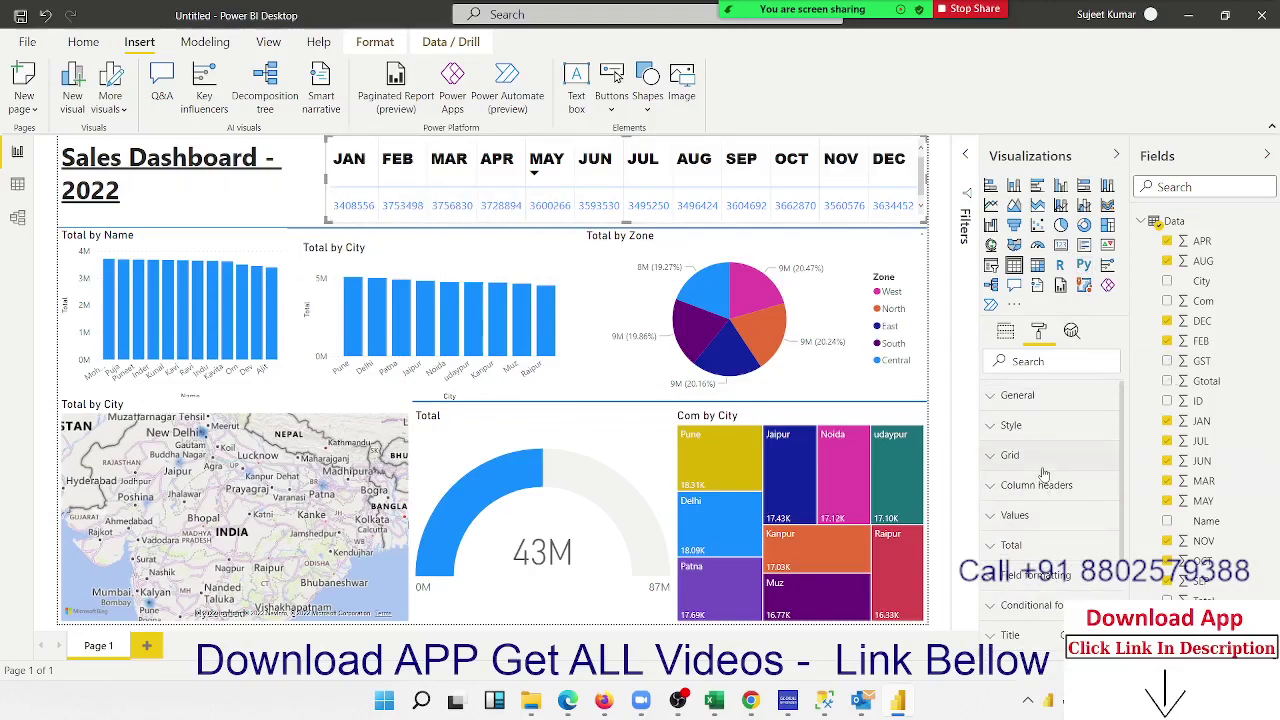
click(1050, 515)
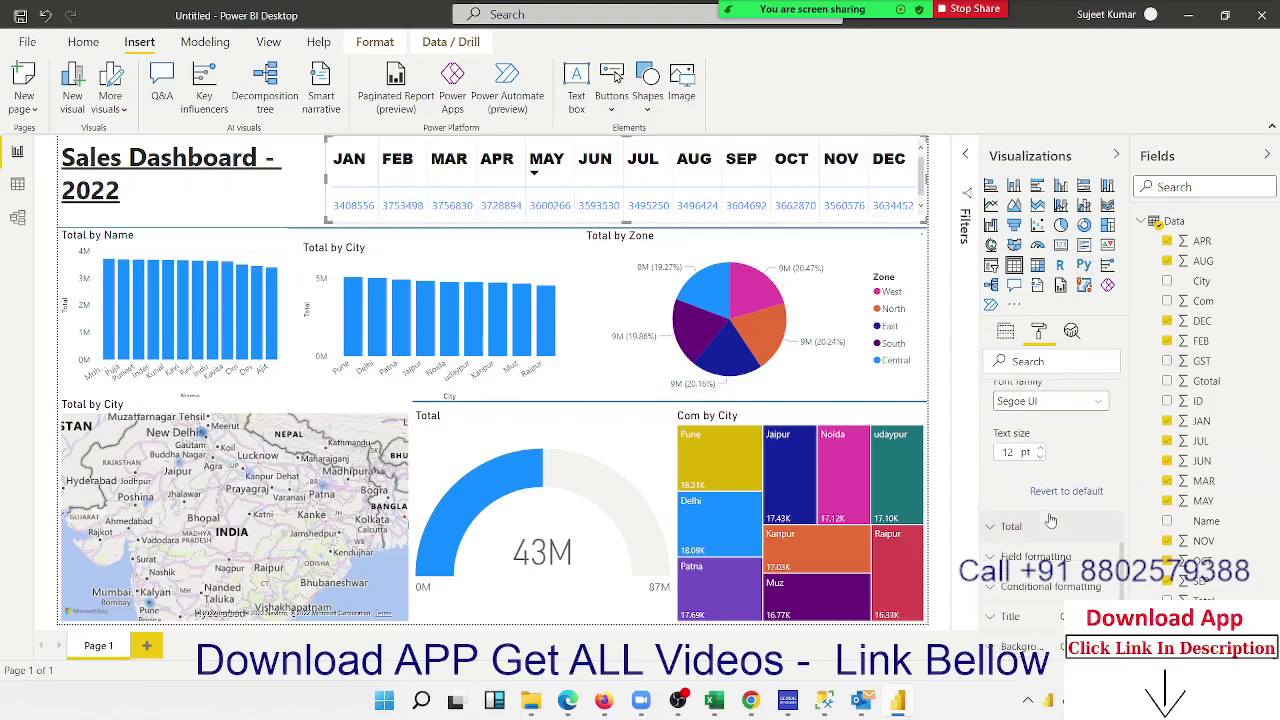
scroll(1050, 512, down, 3)
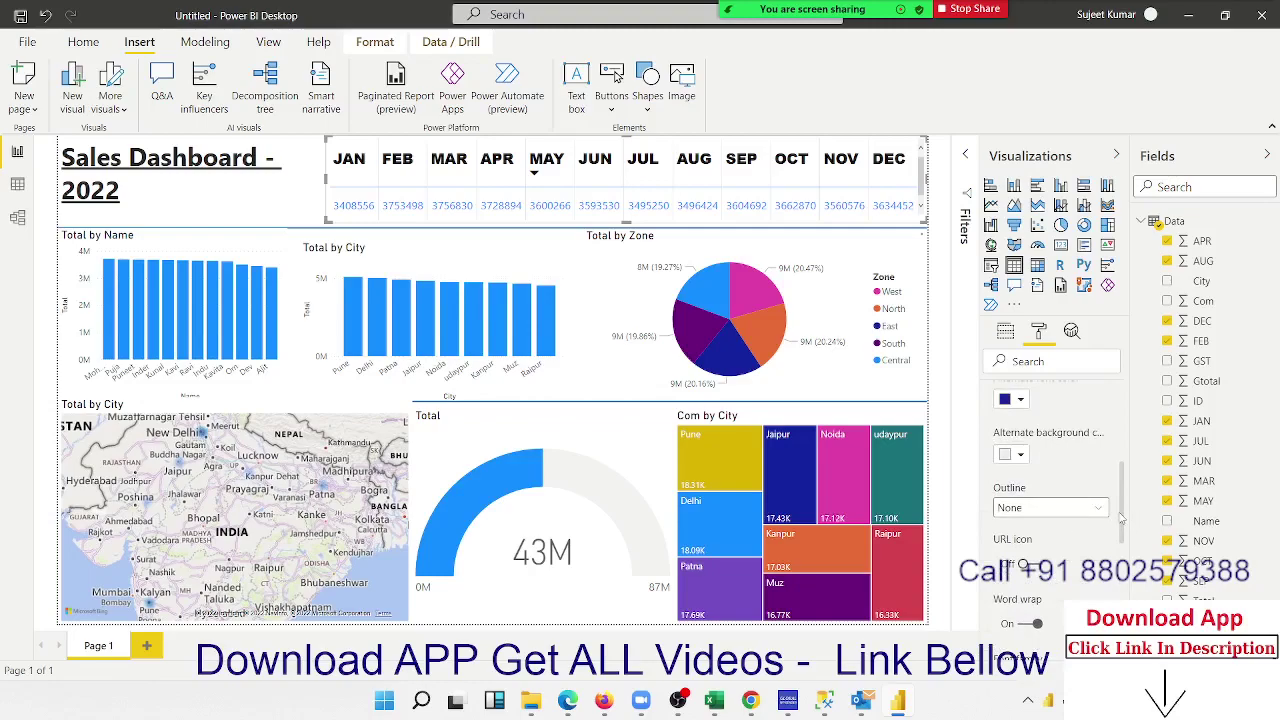
mouse_move(1120, 518)
mouse_down()
mouse_move(1120, 481)
mouse_move(1120, 572)
mouse_up()
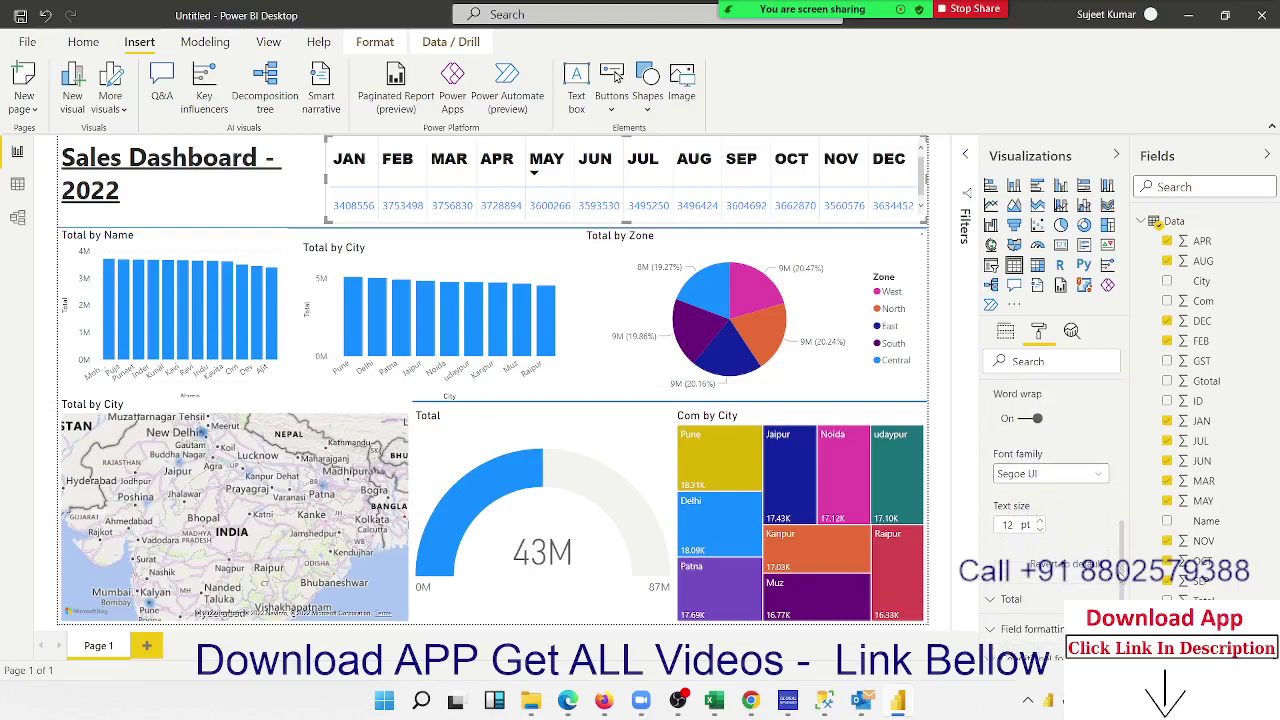
click(1062, 478)
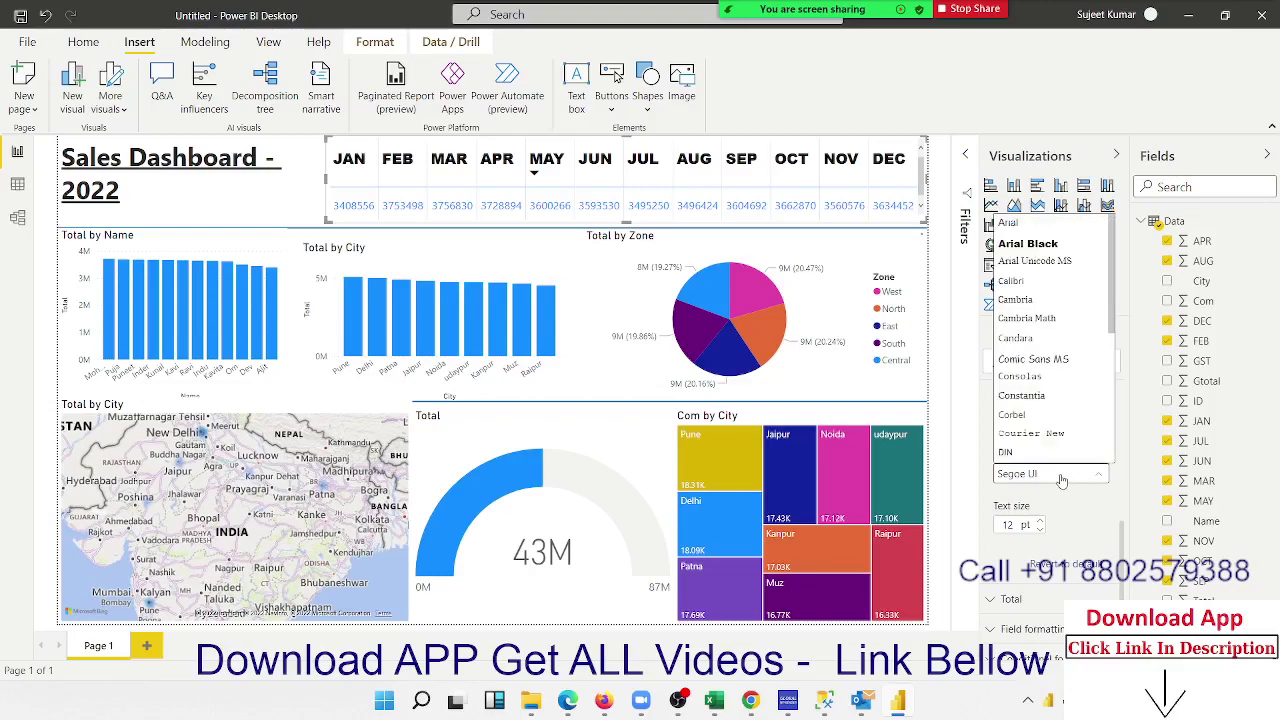
click(1030, 243)
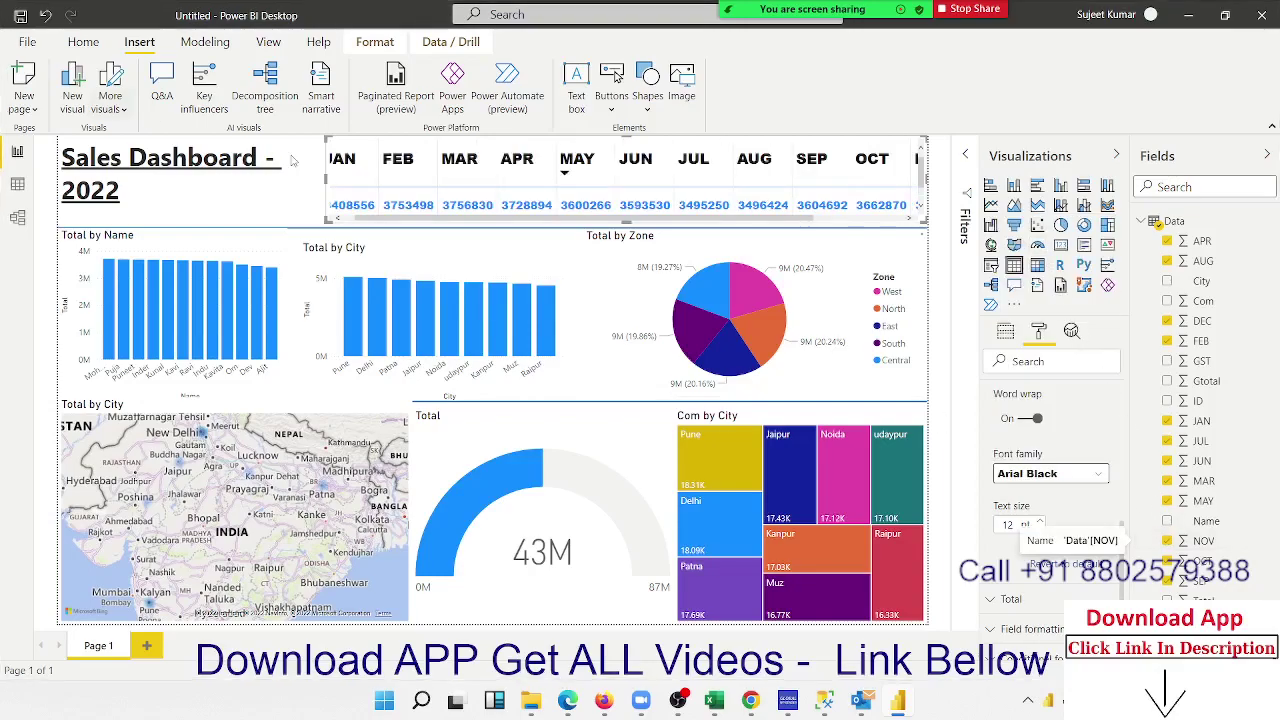
Widen the month table leftward and expand its Total formatting settings.
drag(325, 177, 299, 177)
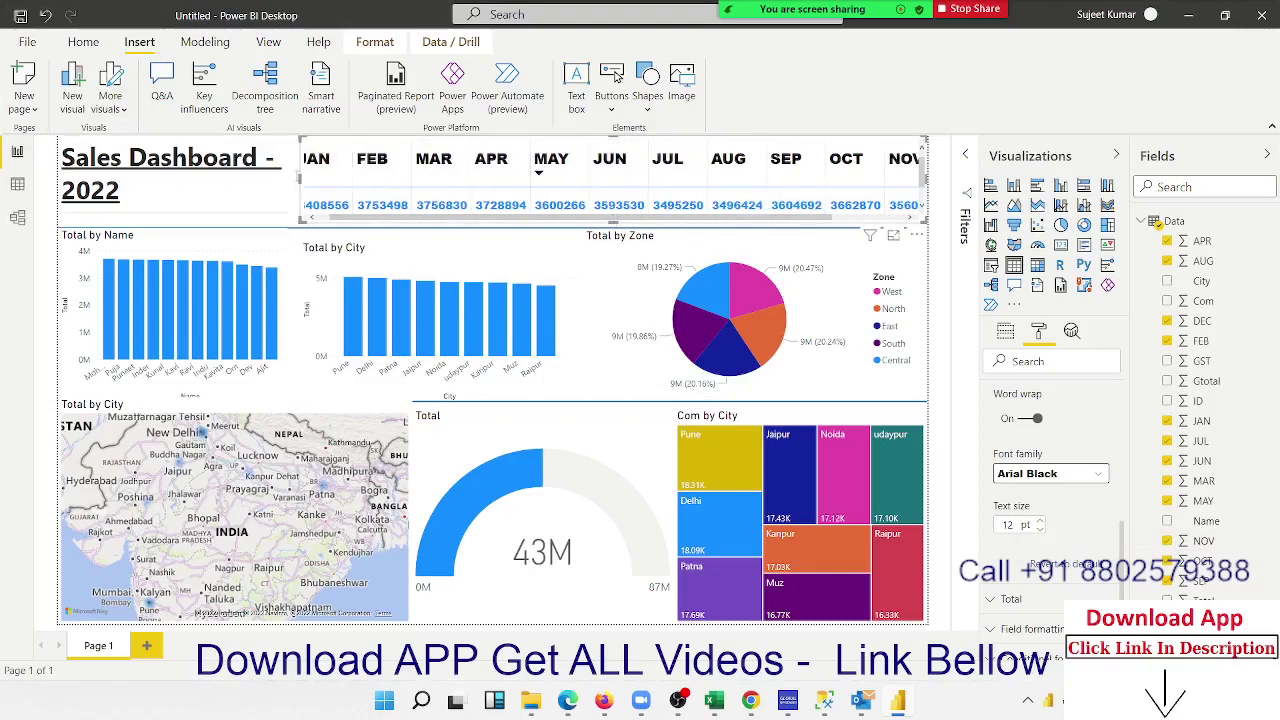
drag(298, 178, 286, 180)
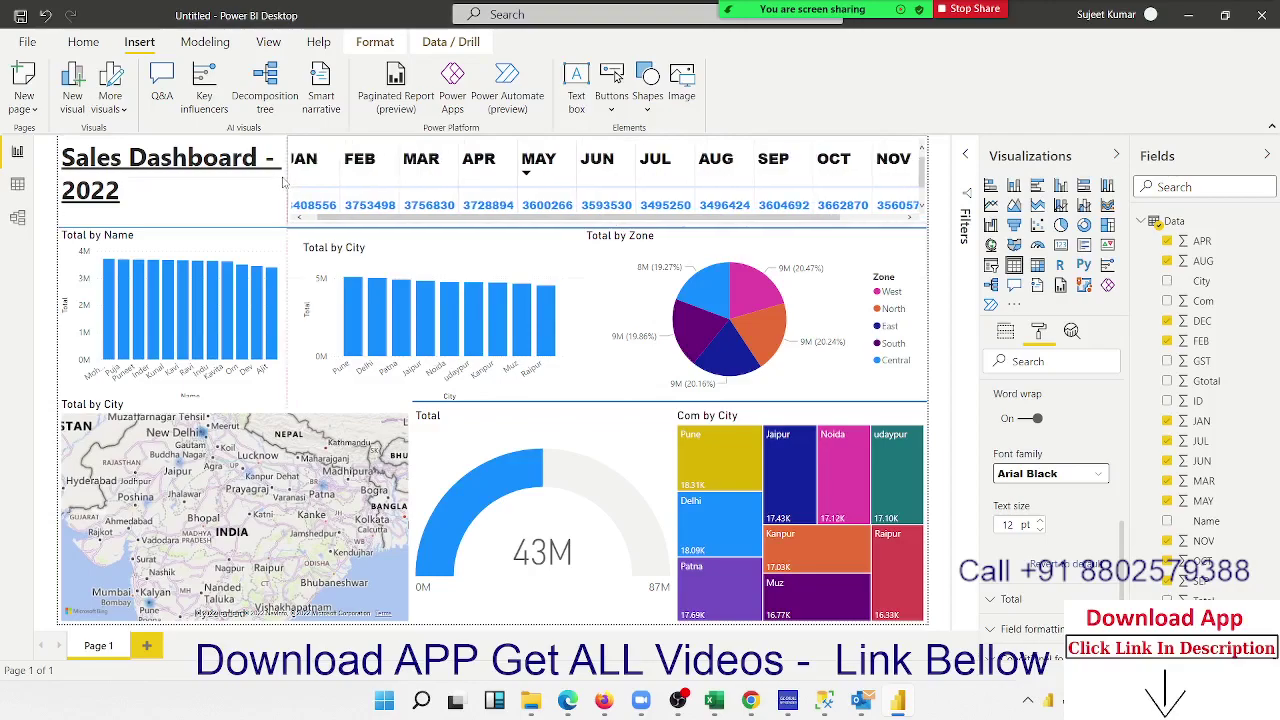
scroll(338, 218, left, 1)
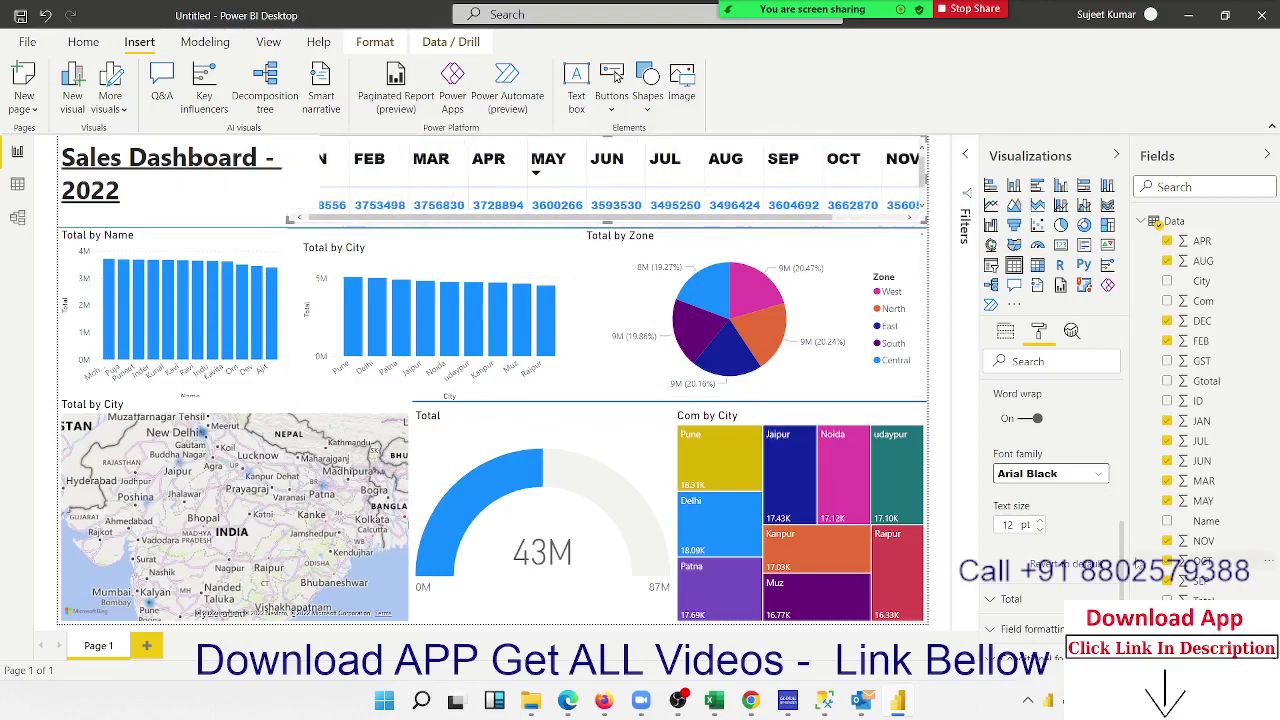
scroll(1137, 485, up, 2)
scroll(1137, 485, up, 2)
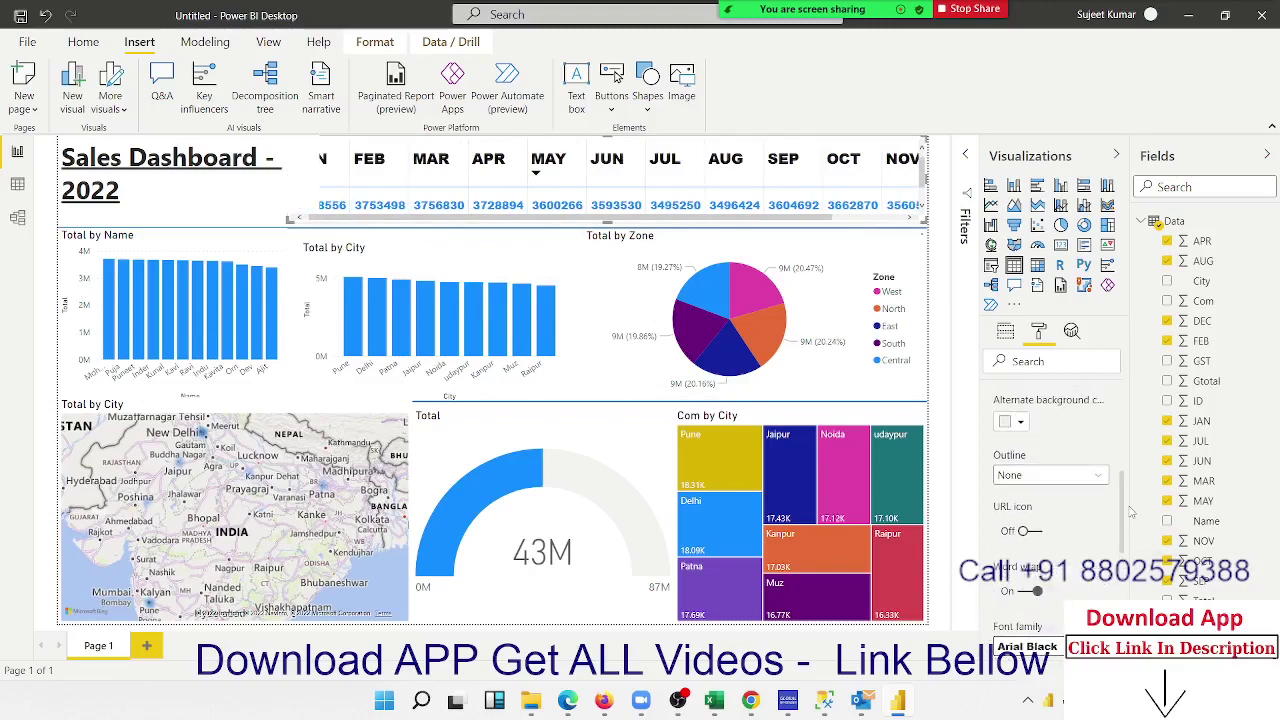
scroll(1137, 485, up, 2)
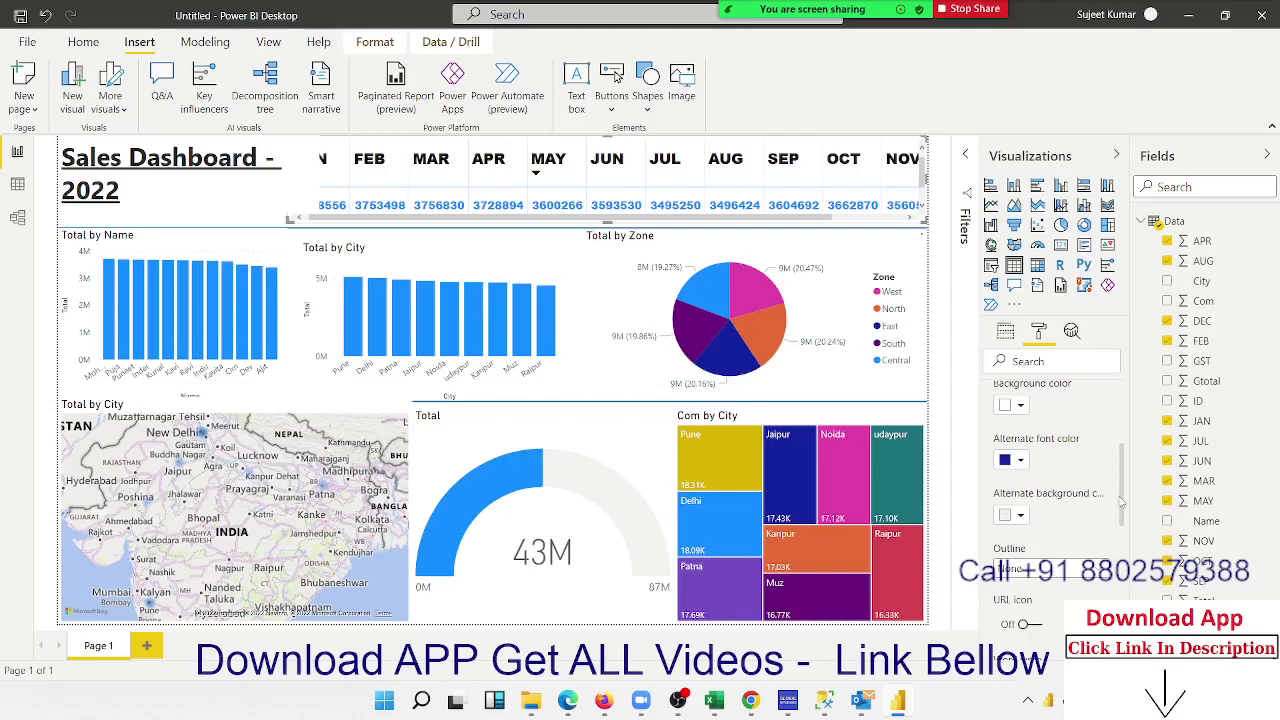
drag(1122, 505, 1122, 442)
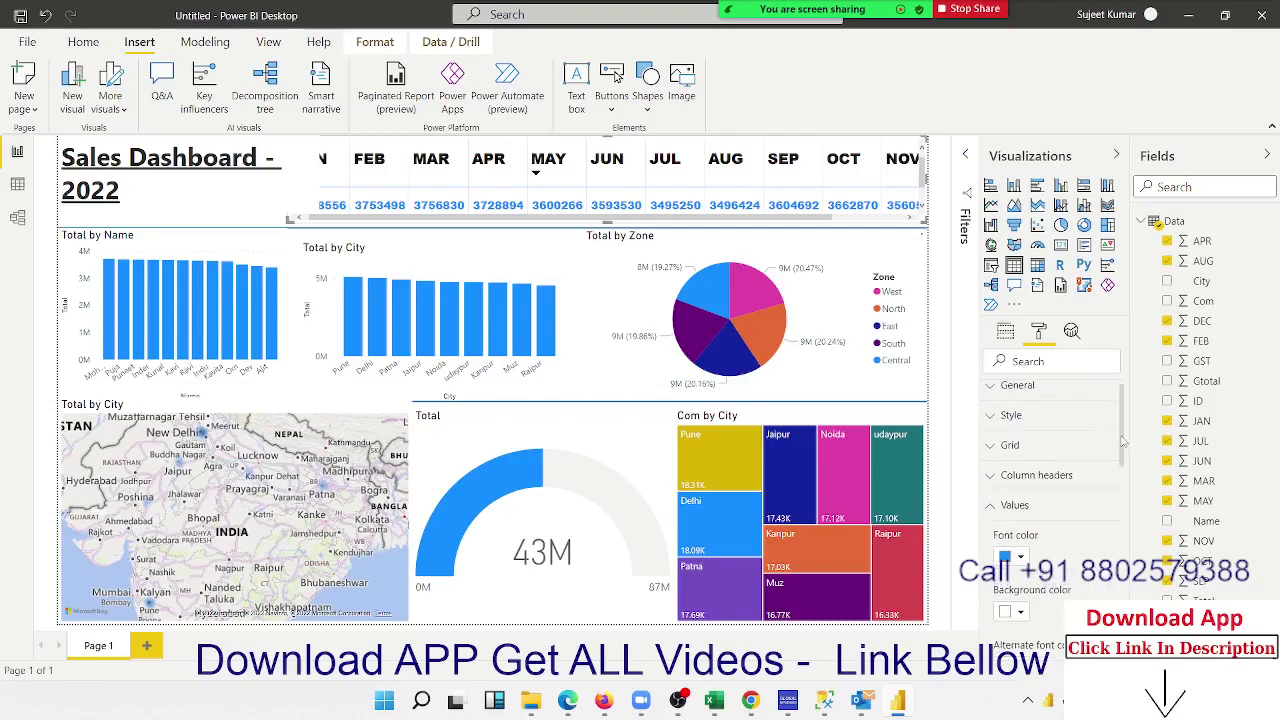
click(989, 512)
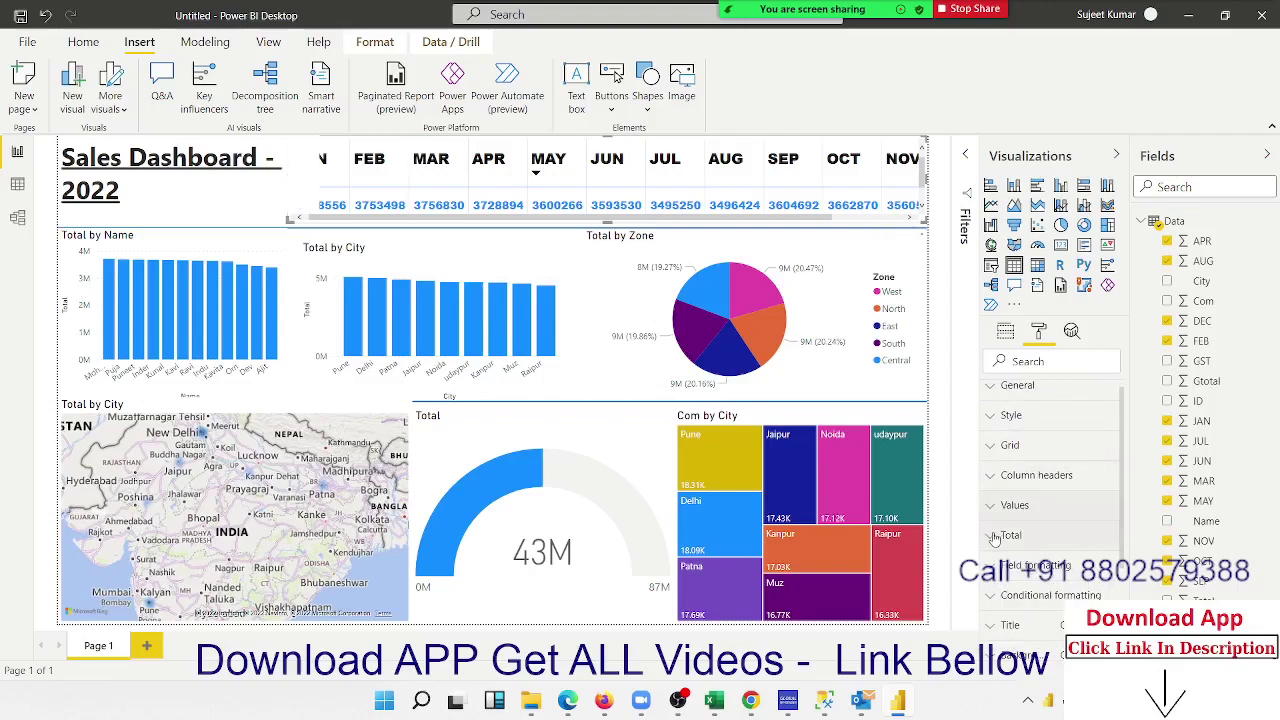
click(1008, 537)
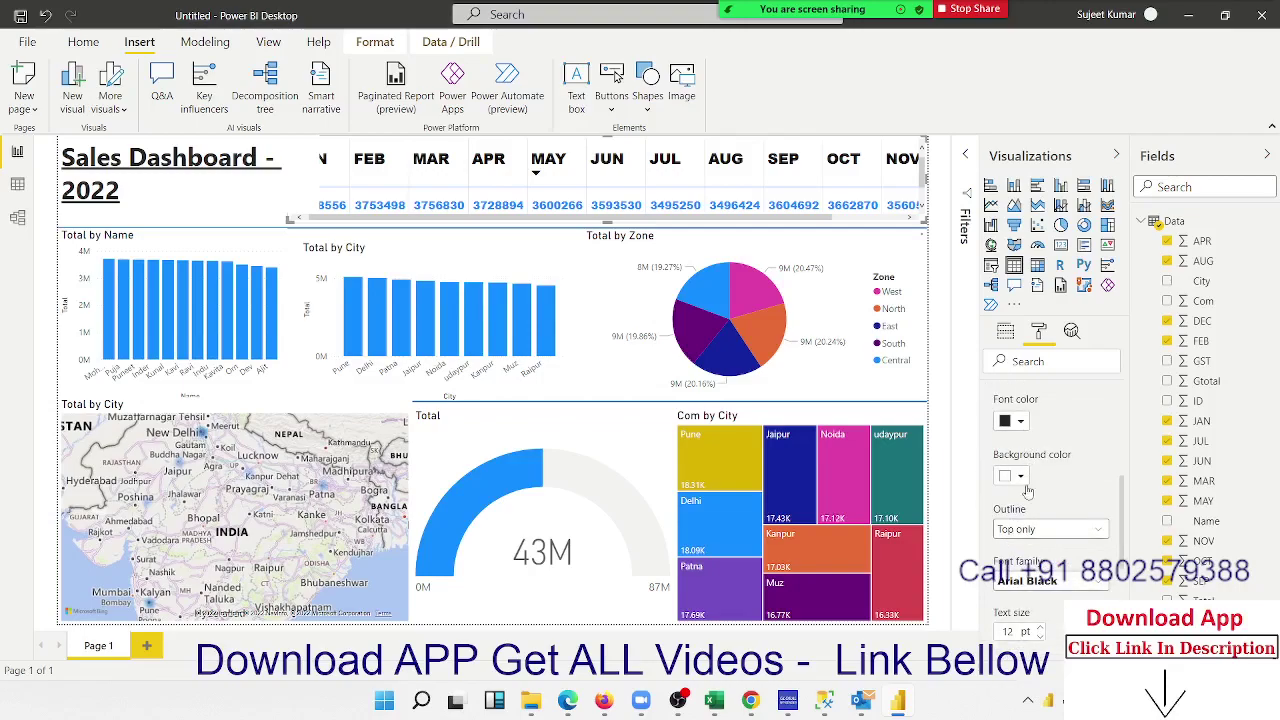
scroll(1048, 558, up, 3)
scroll(1048, 558, down, 3)
mouse_move(1124, 519)
mouse_down()
mouse_move(1130, 477)
mouse_move(1130, 590)
mouse_up()
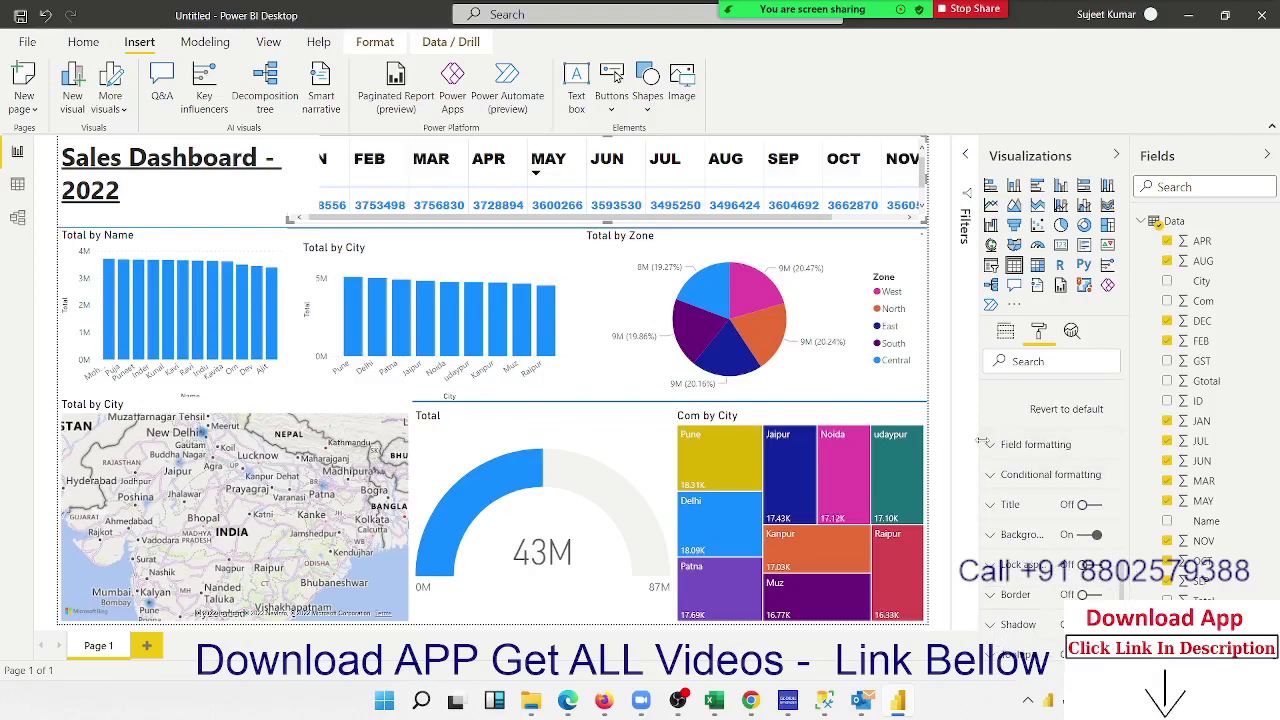
Set Display units to Millions for the JAN, FEB, MAR and APR fields.
click(991, 449)
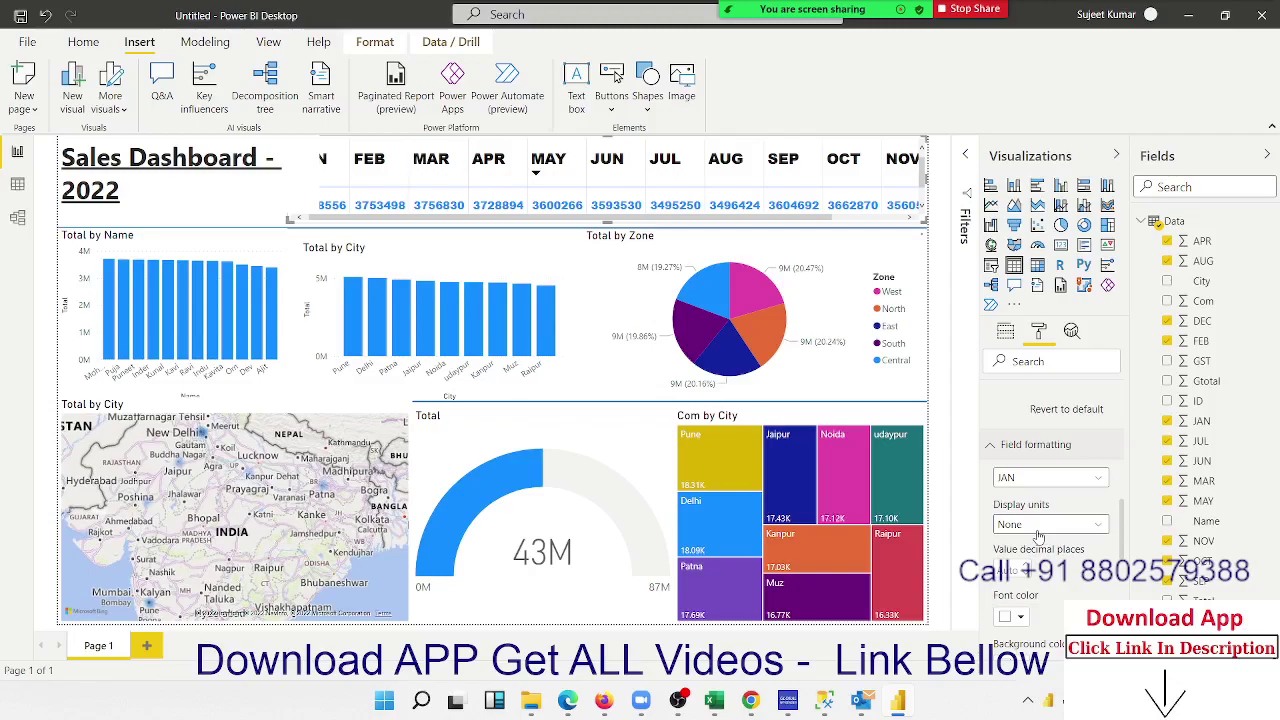
click(1038, 528)
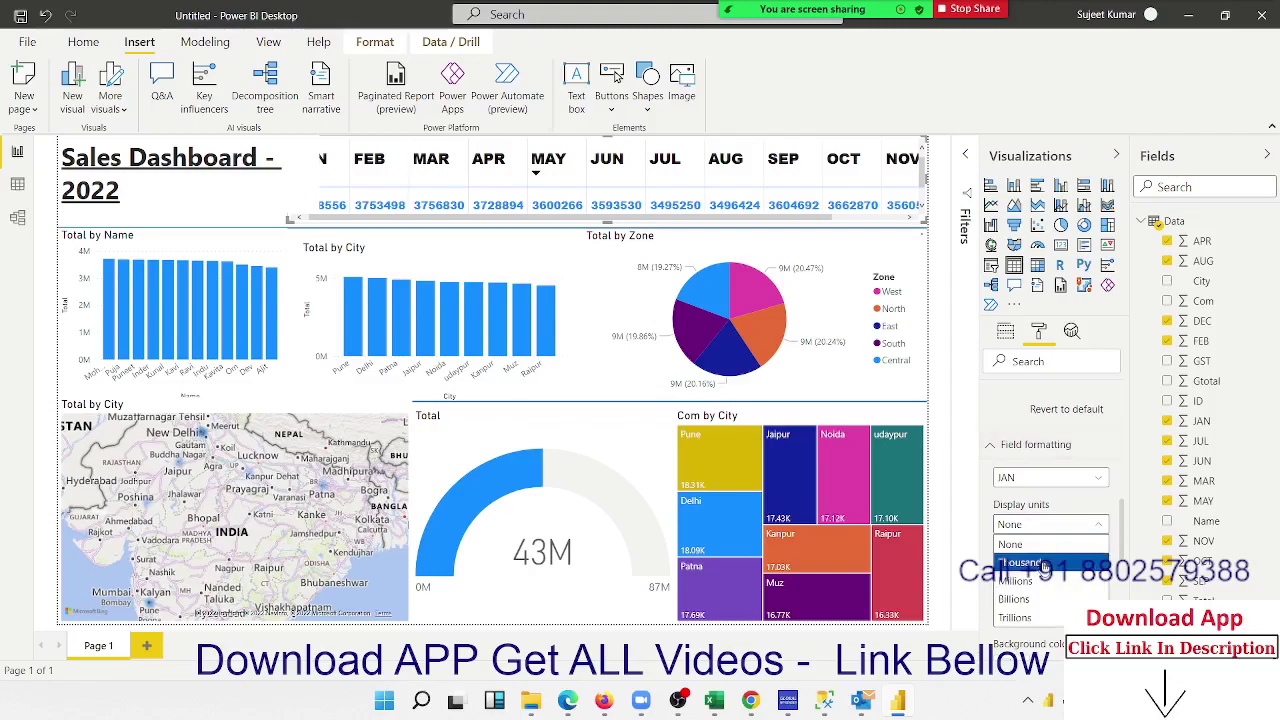
click(1042, 565)
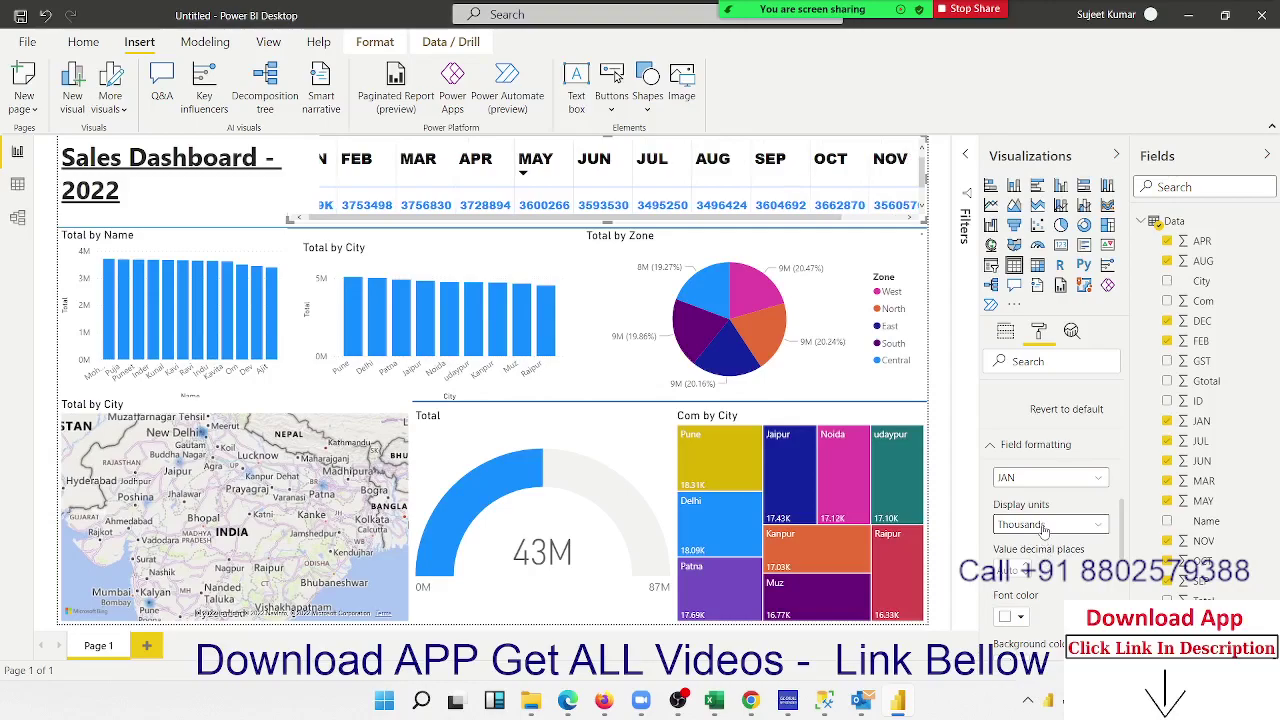
click(1043, 530)
click(1047, 583)
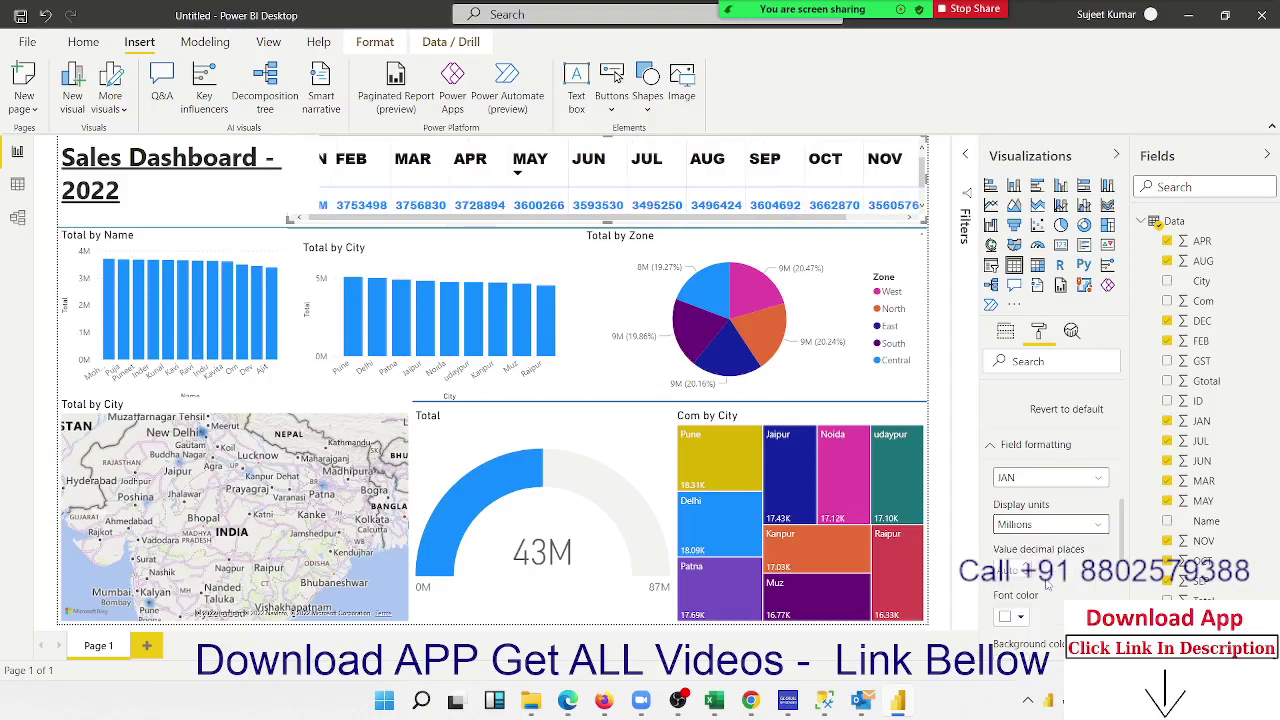
click(1030, 478)
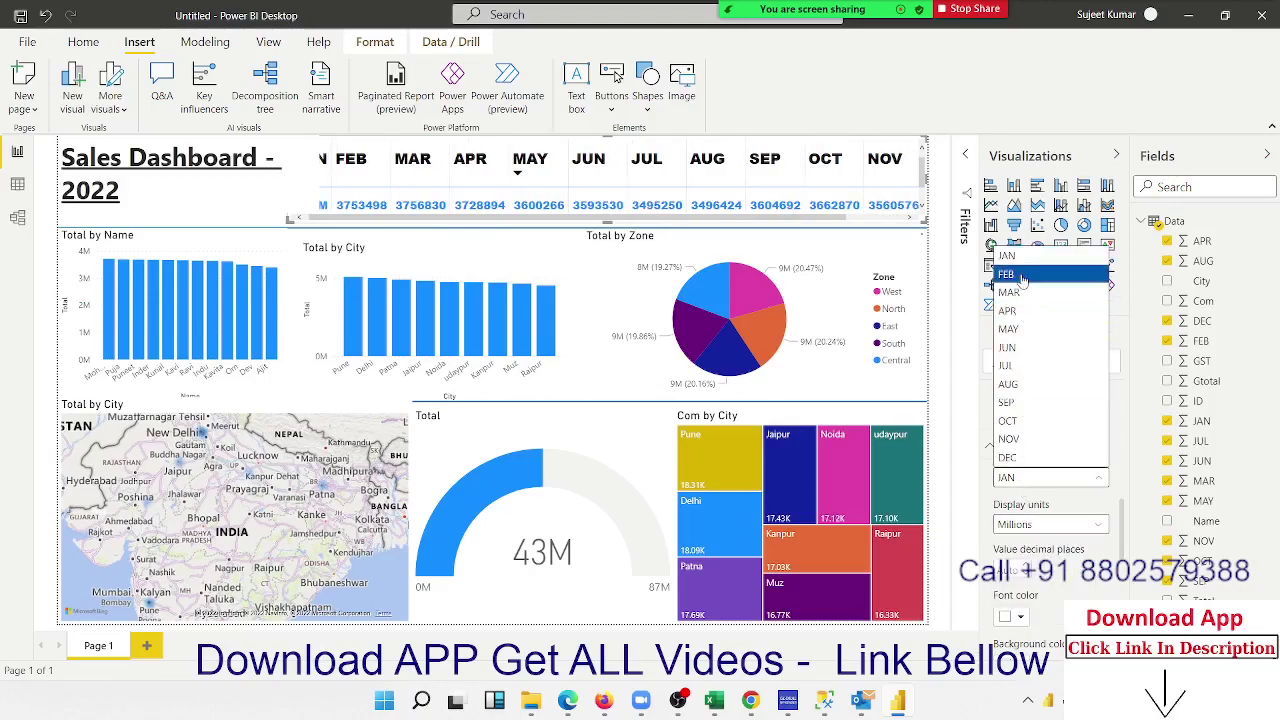
click(1027, 315)
click(1045, 524)
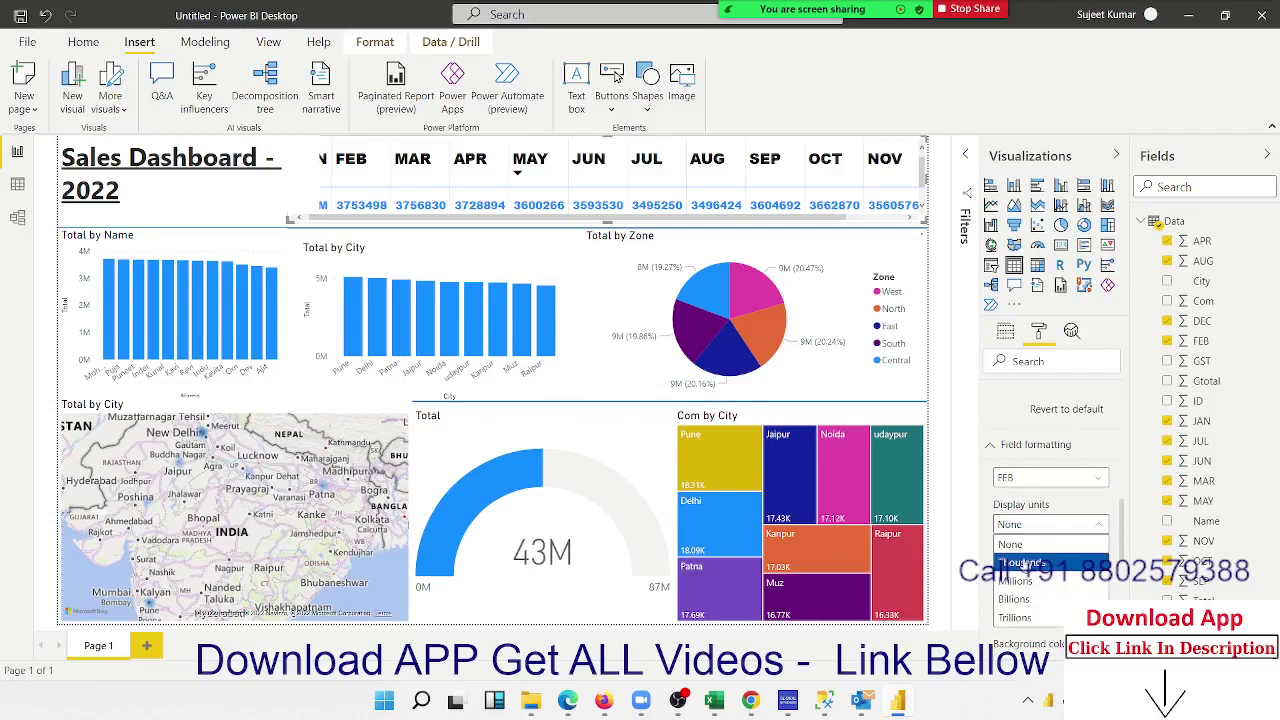
click(1020, 581)
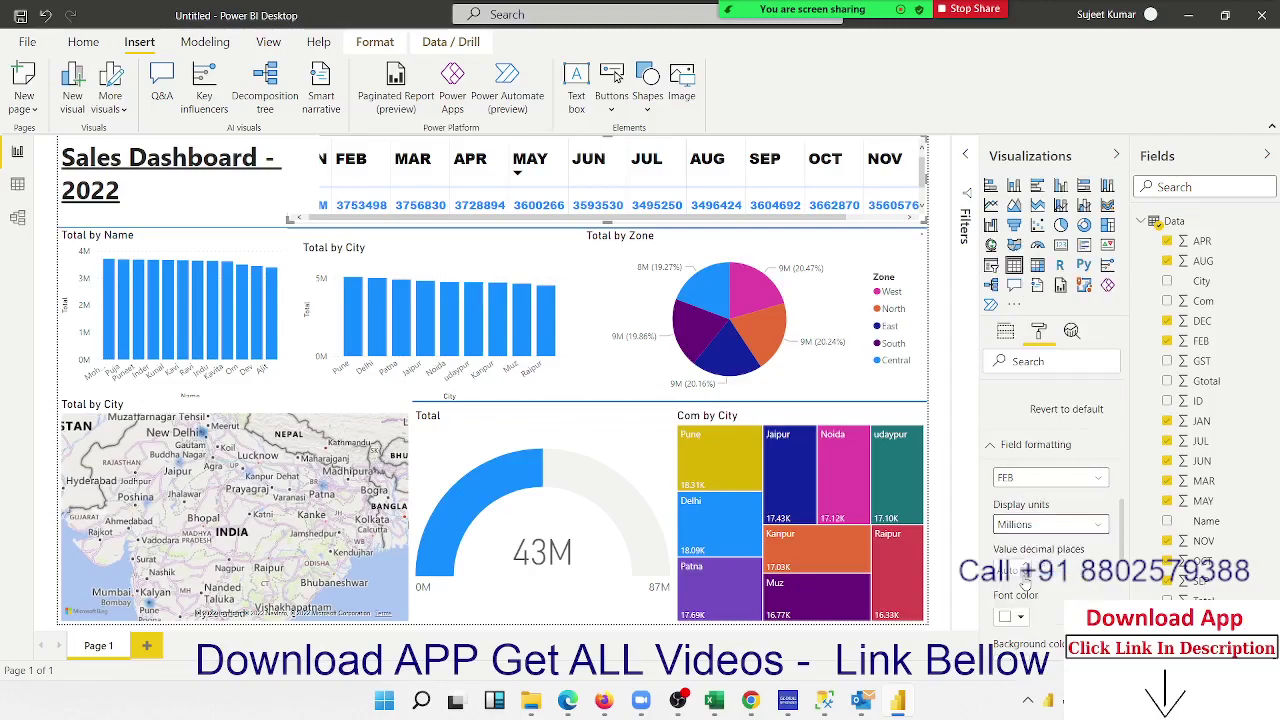
click(1015, 480)
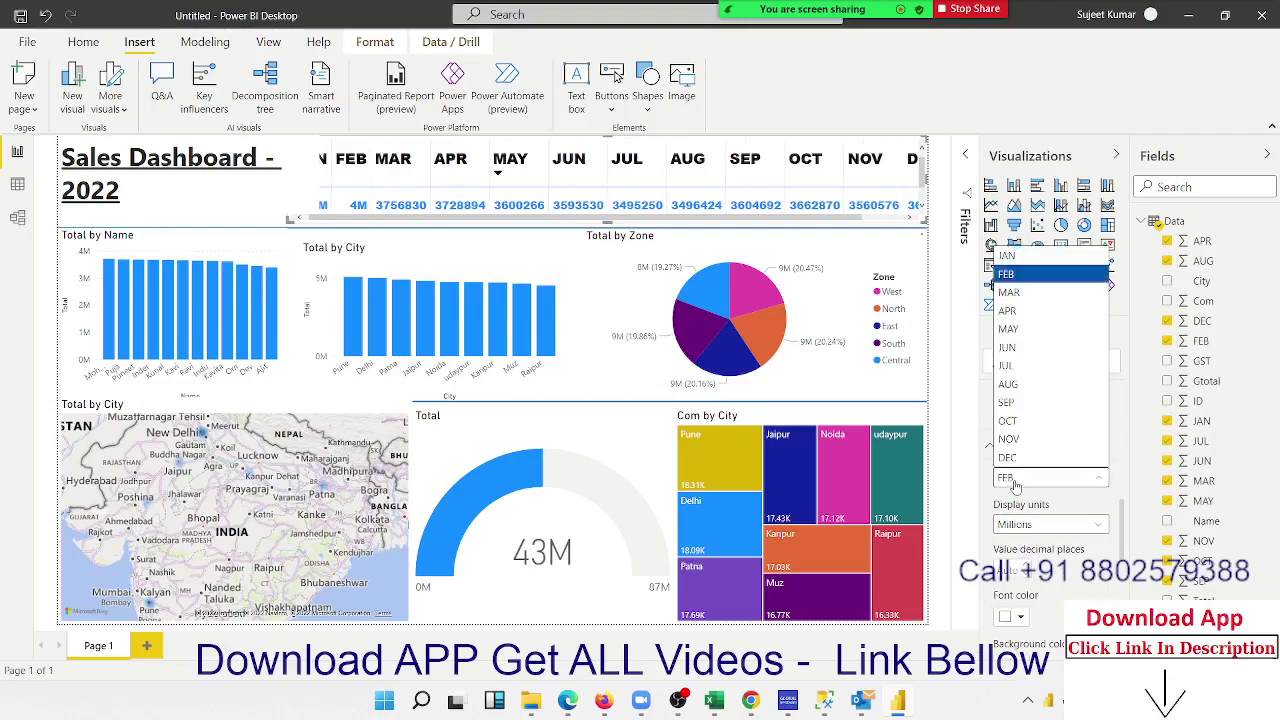
click(1010, 292)
click(1020, 524)
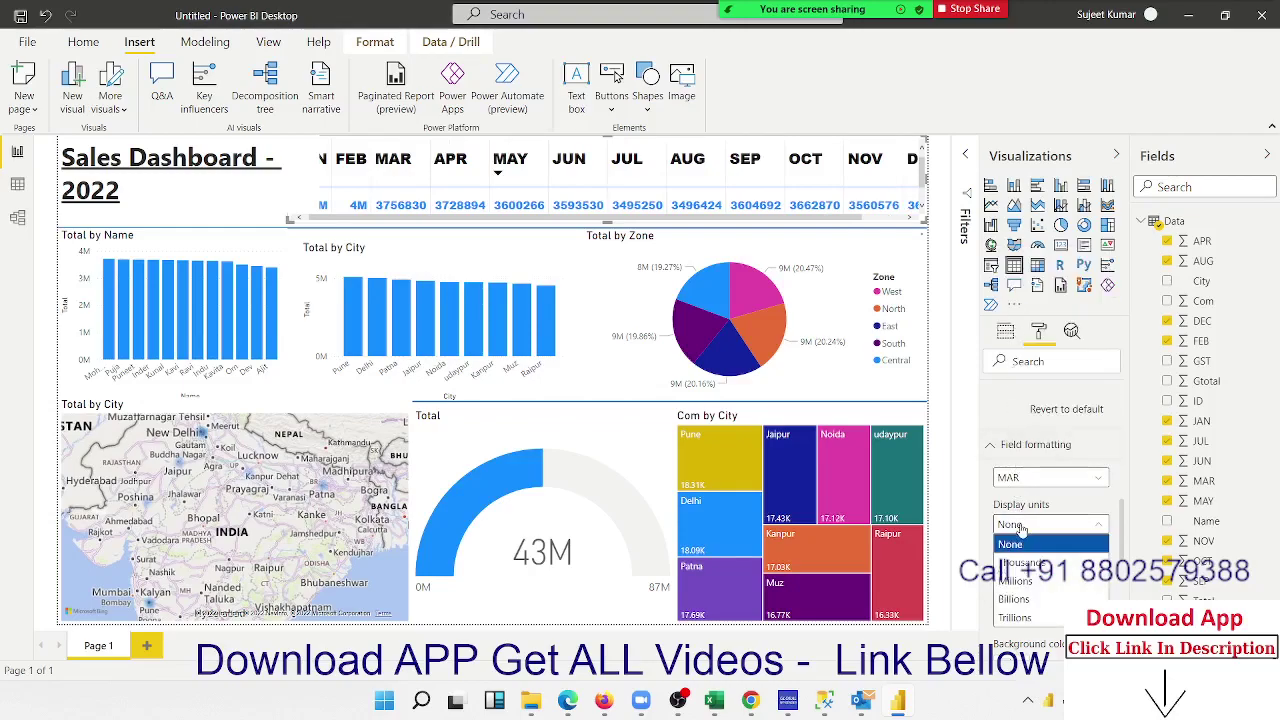
click(1015, 583)
click(1013, 481)
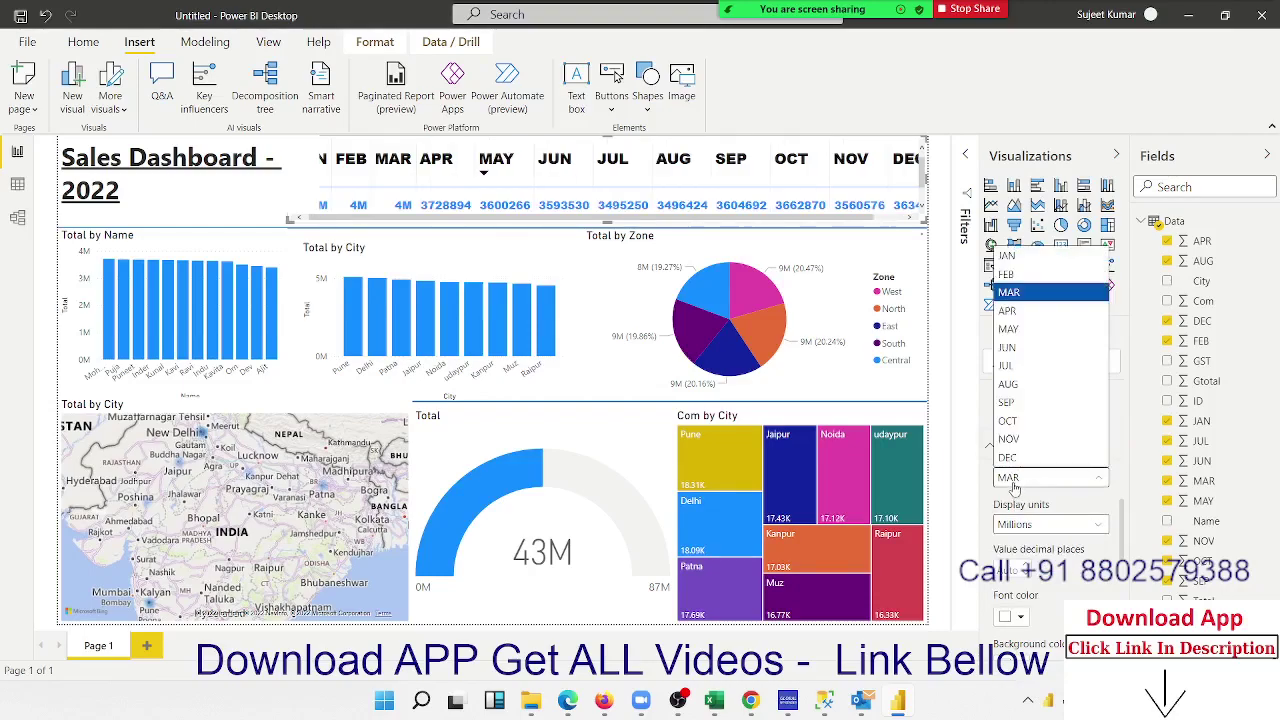
click(1010, 310)
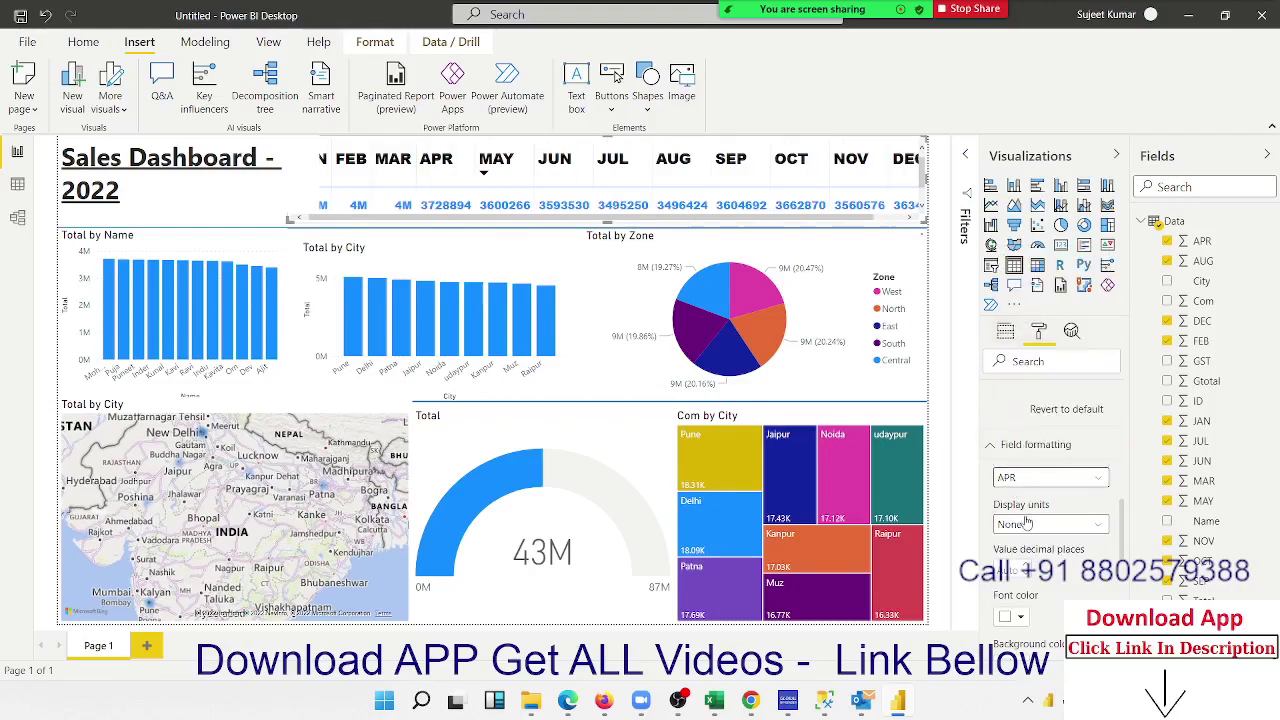
click(1025, 528)
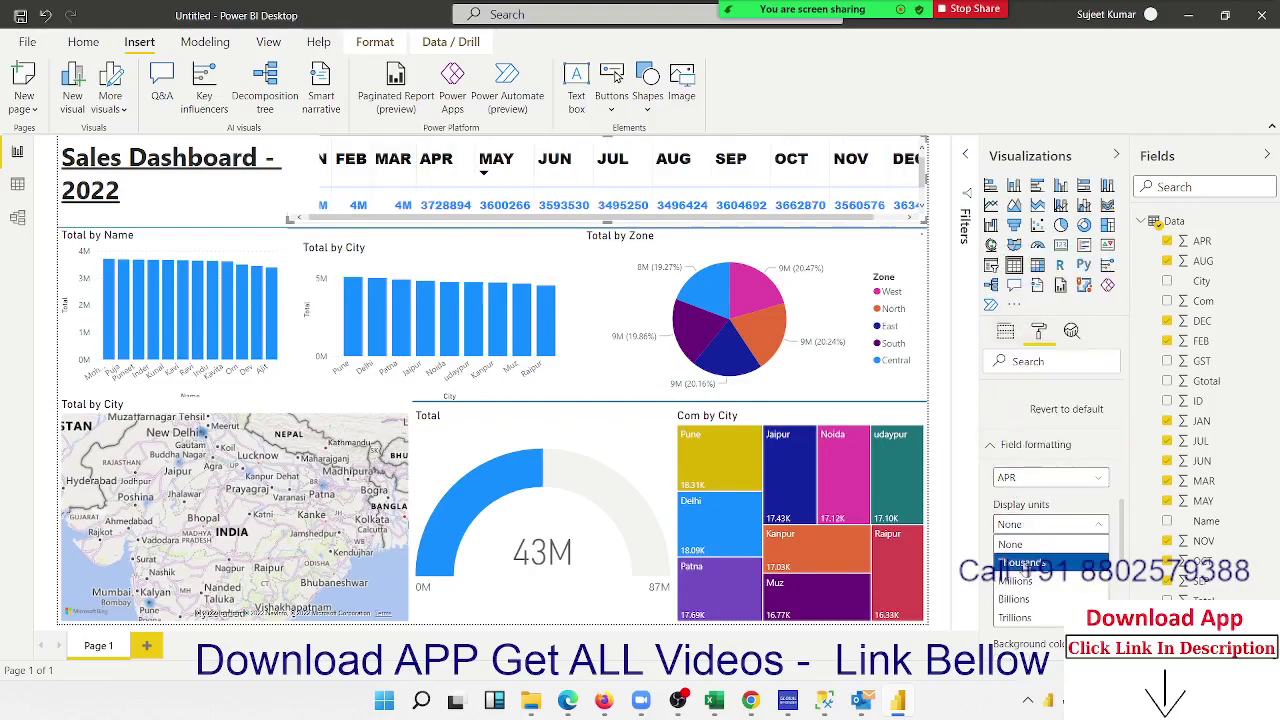
click(1016, 581)
Set Display units to Millions for MAY, JUN and JUL.
click(1050, 477)
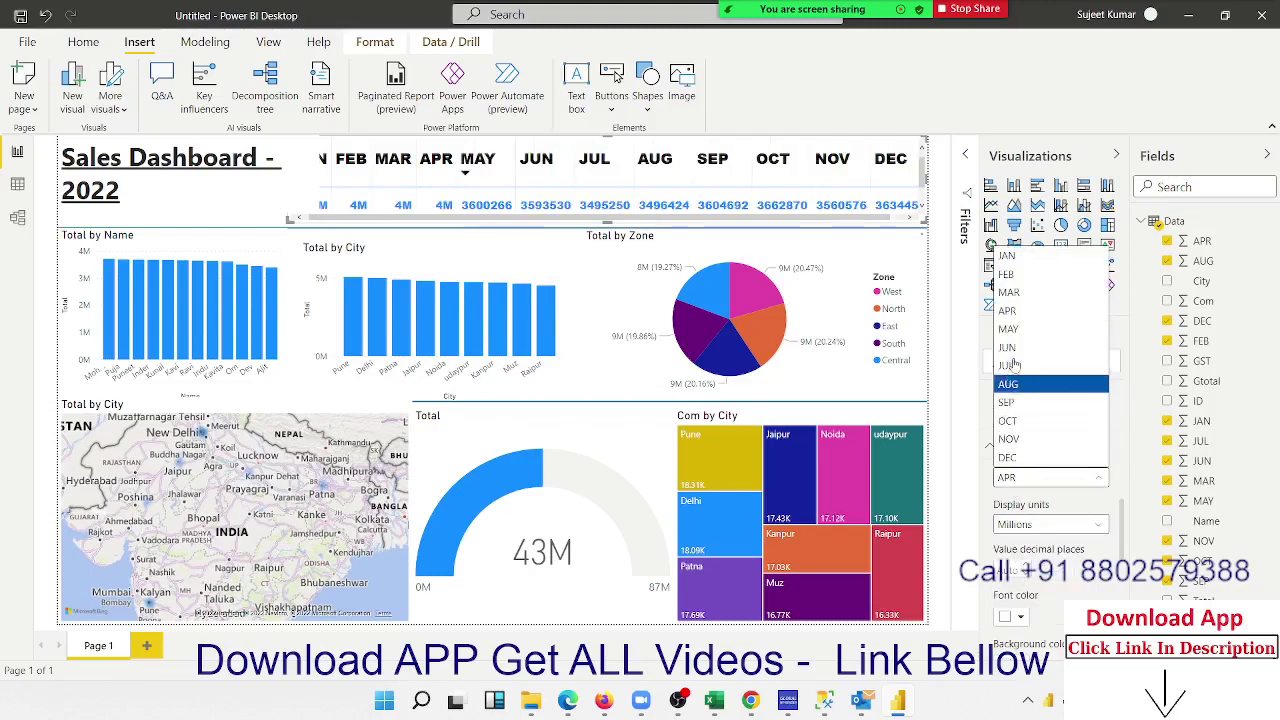
click(1010, 329)
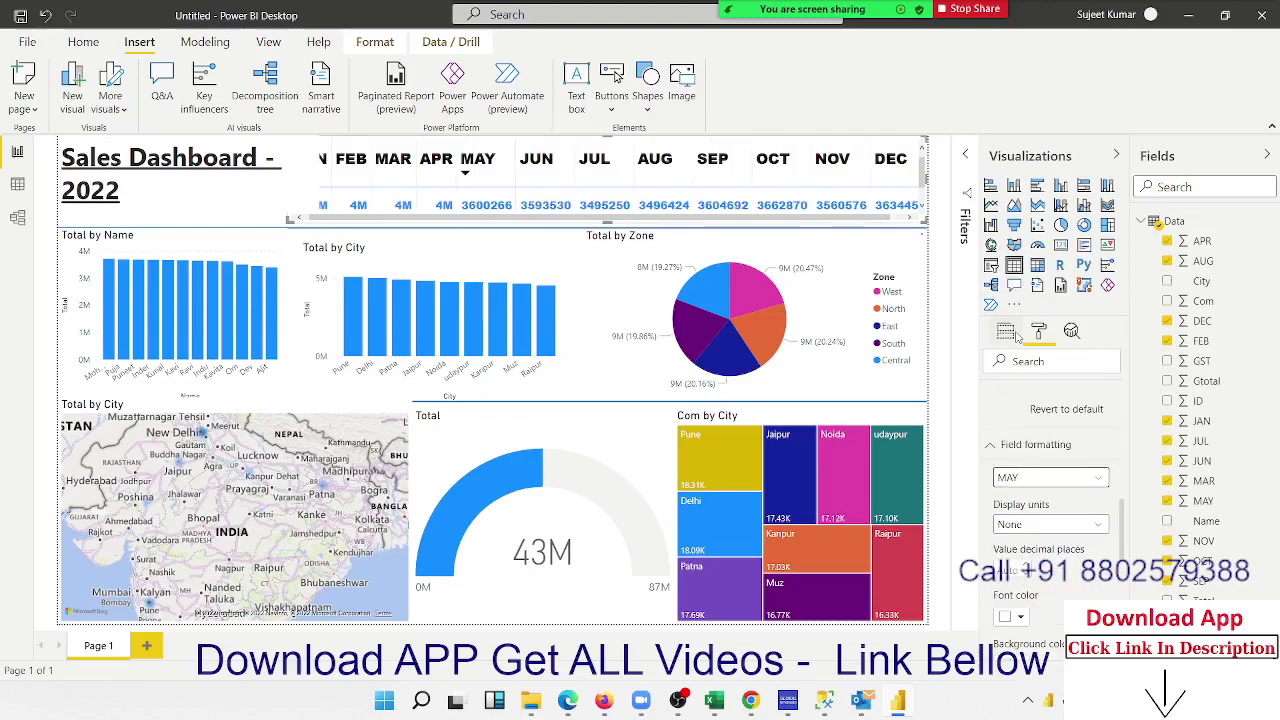
click(1015, 525)
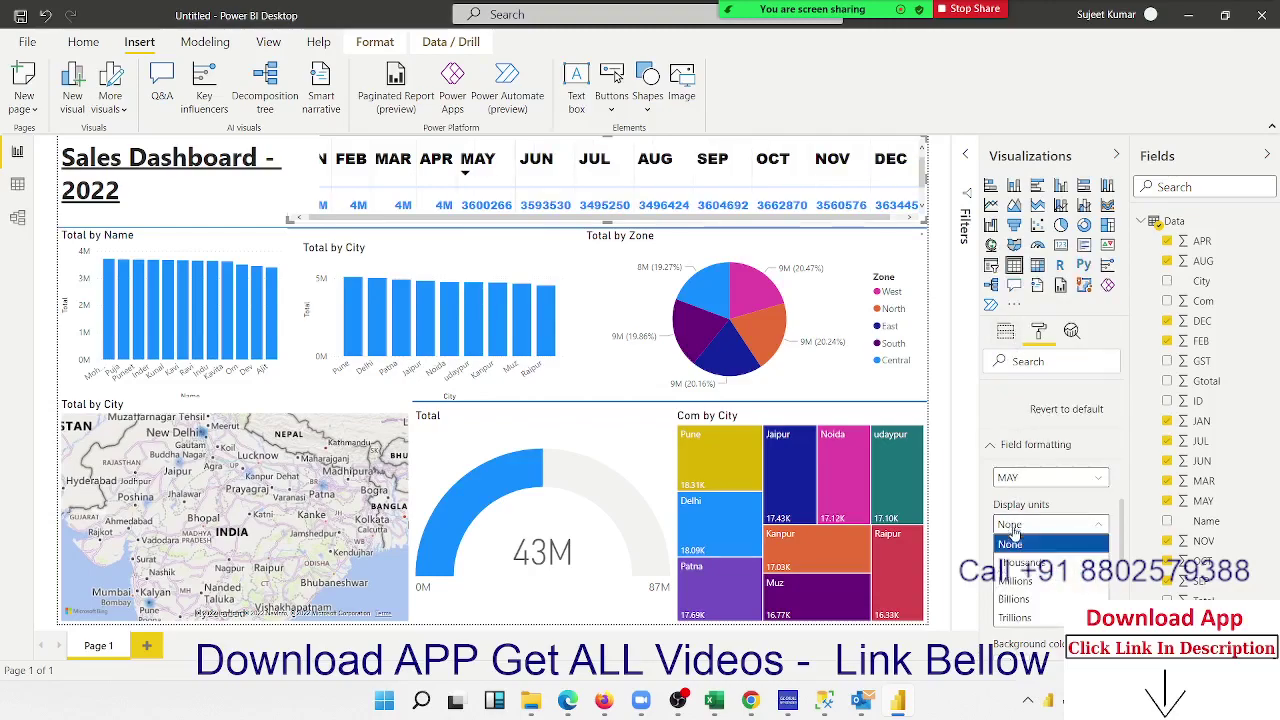
click(1016, 581)
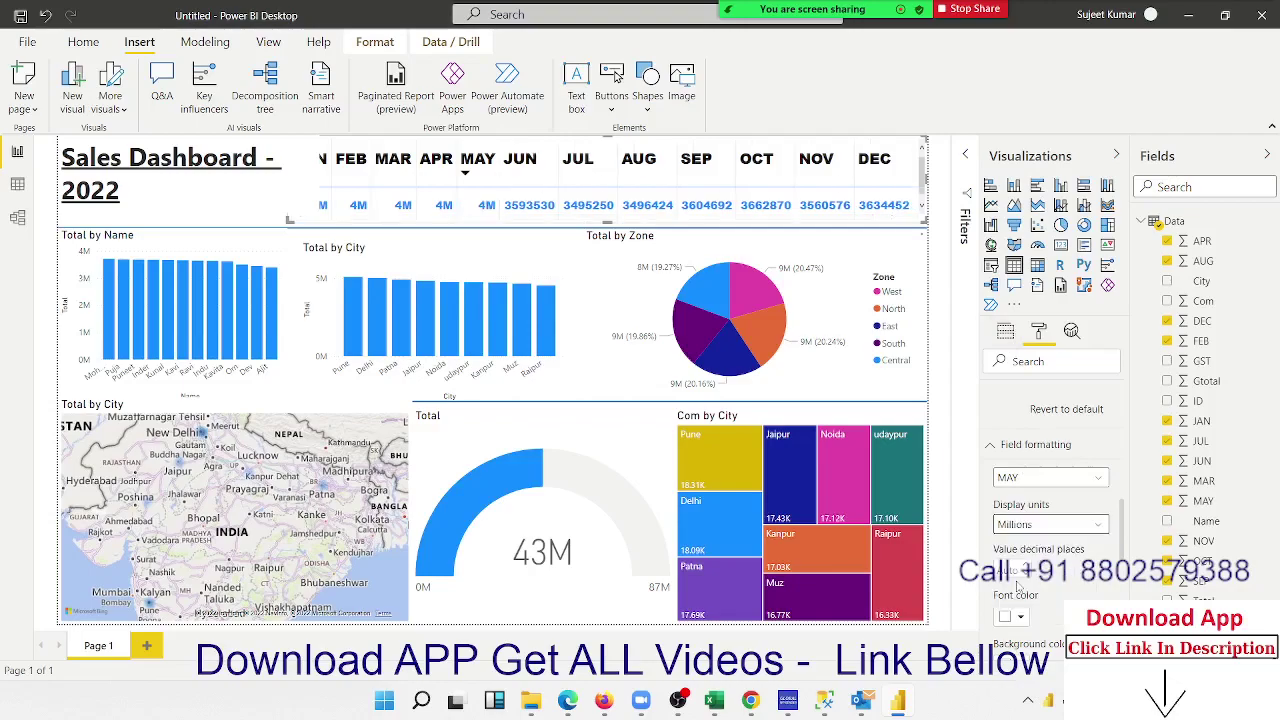
click(1010, 479)
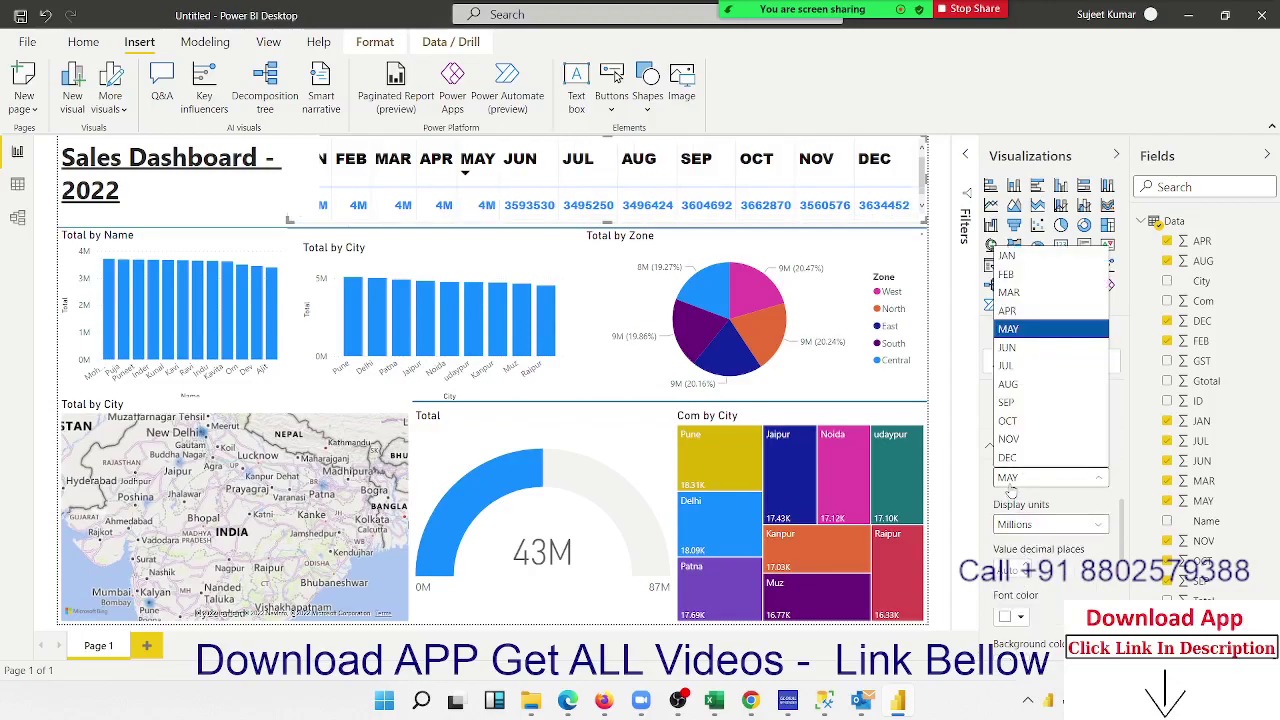
click(1008, 347)
click(1045, 524)
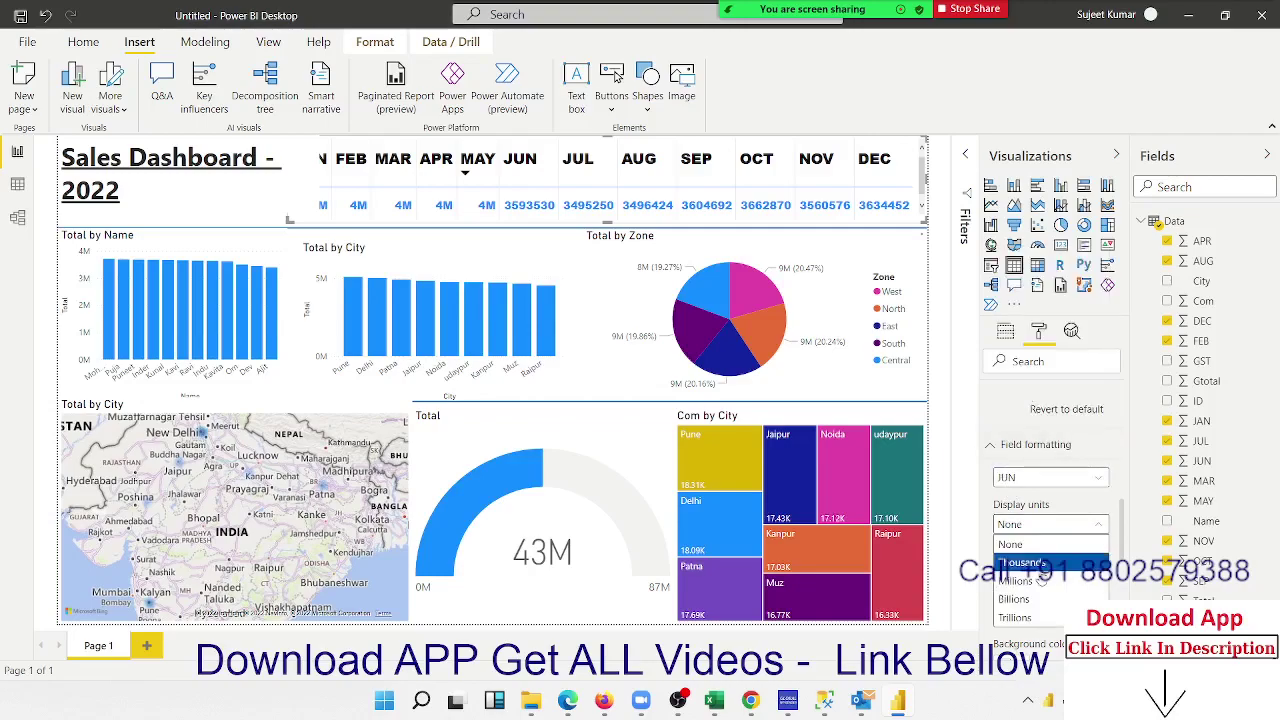
click(1015, 581)
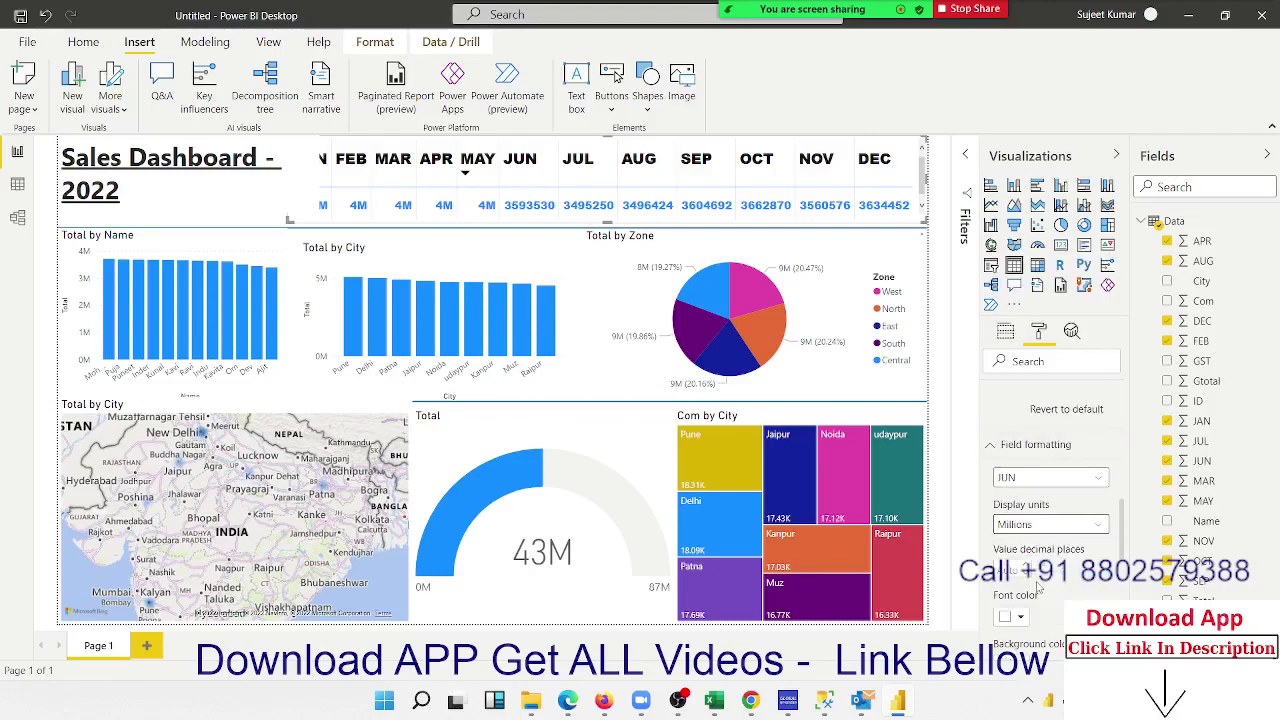
click(1036, 524)
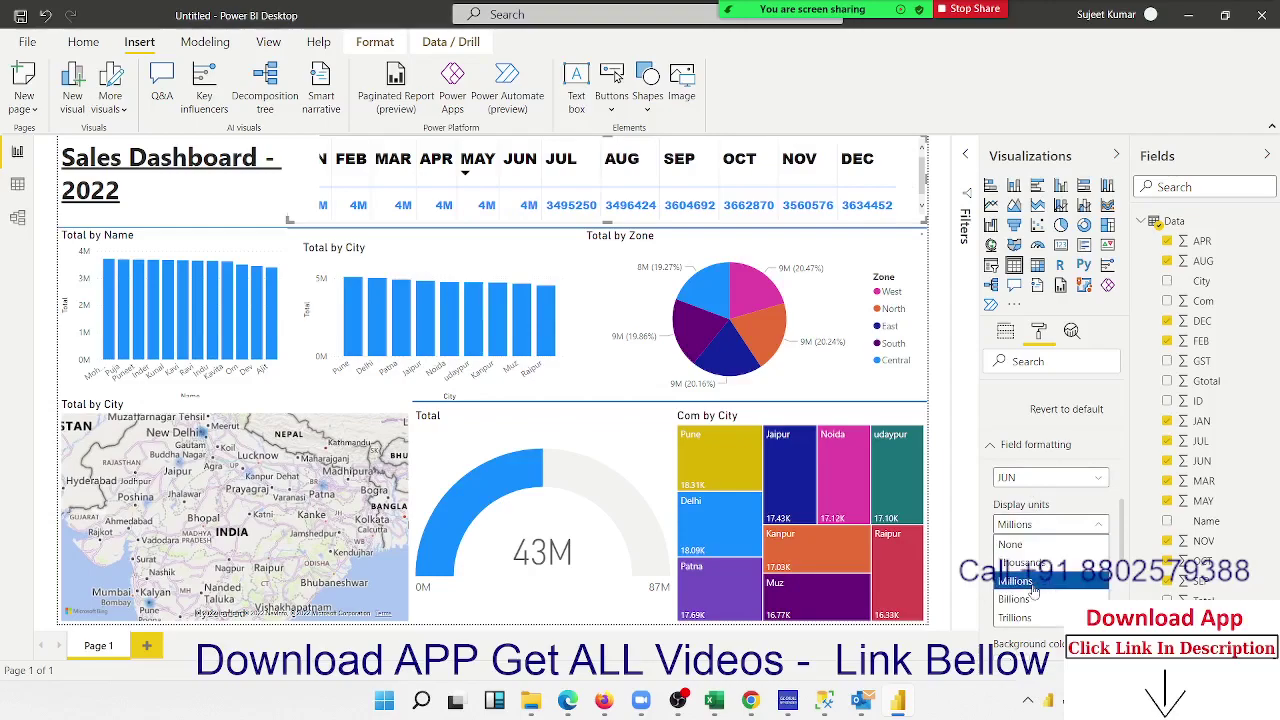
click(1023, 482)
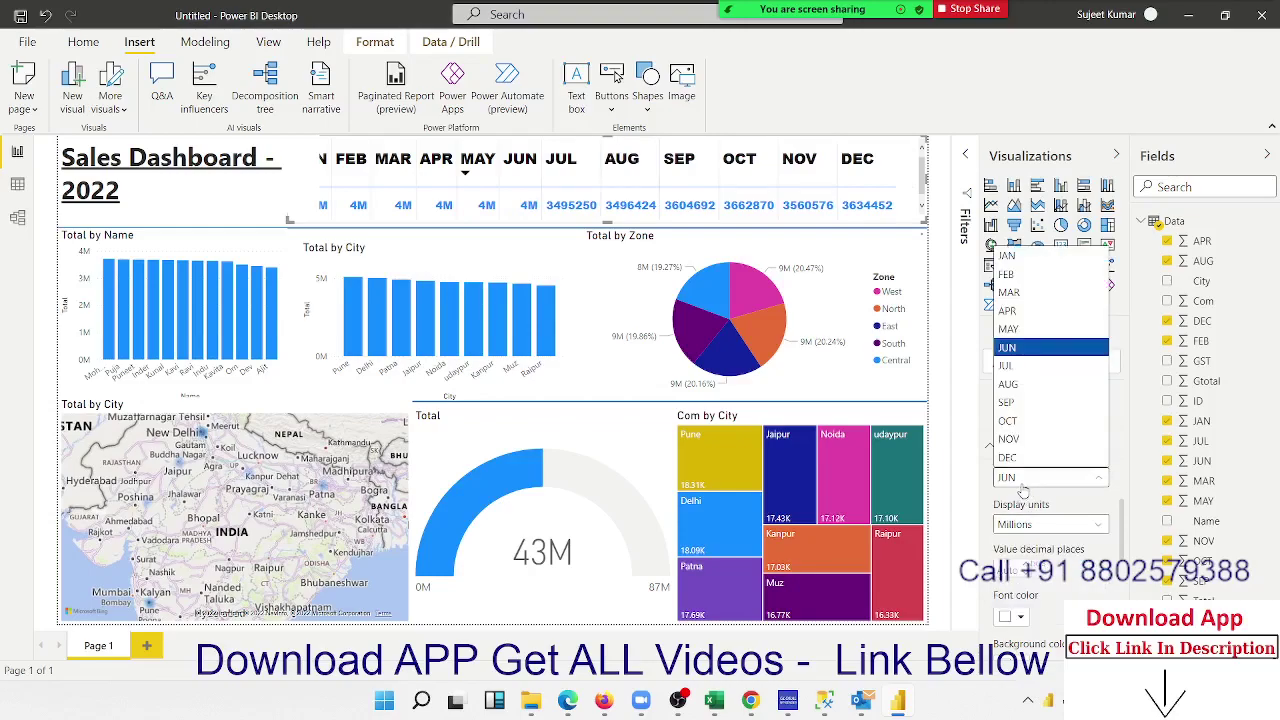
click(1023, 482)
click(1023, 482)
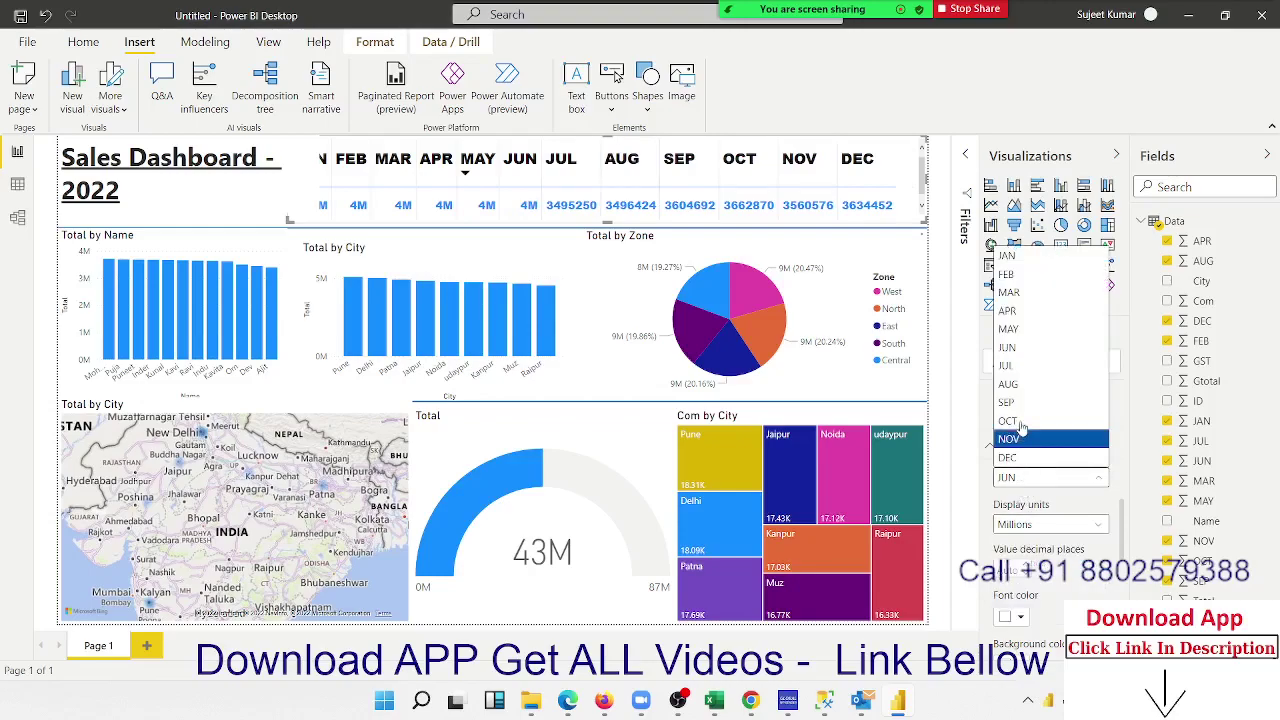
click(1024, 365)
click(1030, 524)
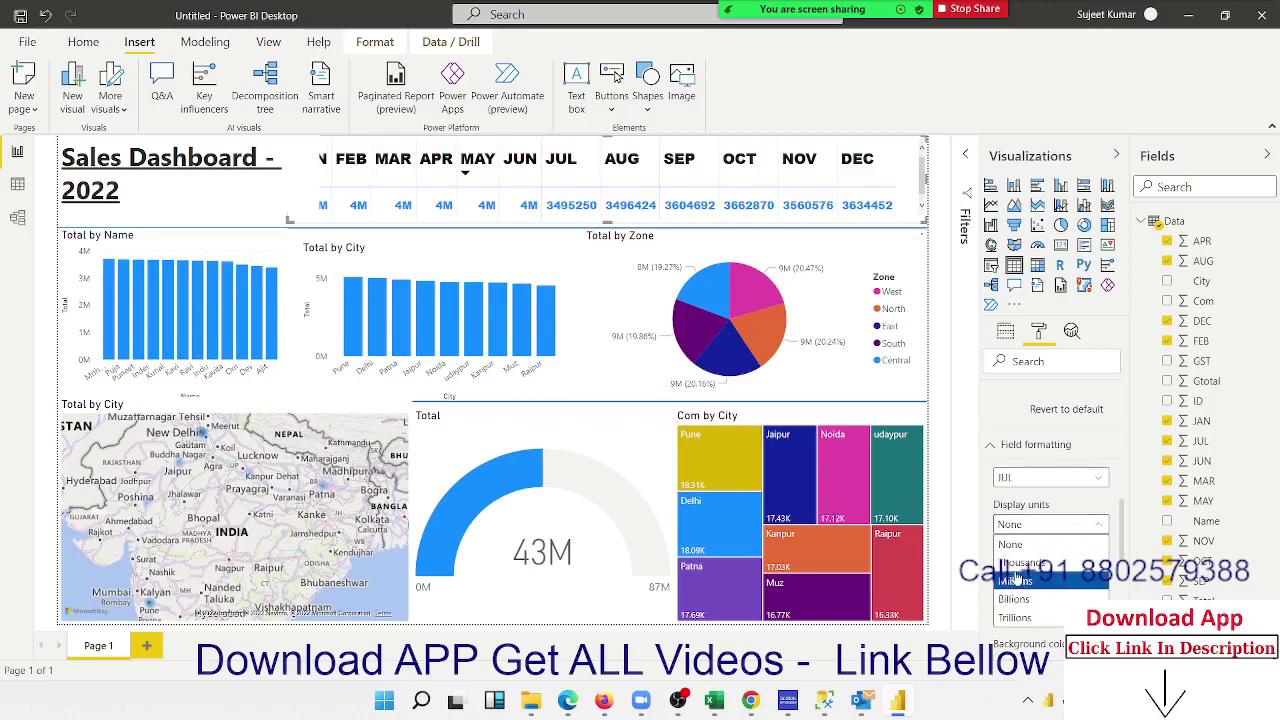
click(1016, 580)
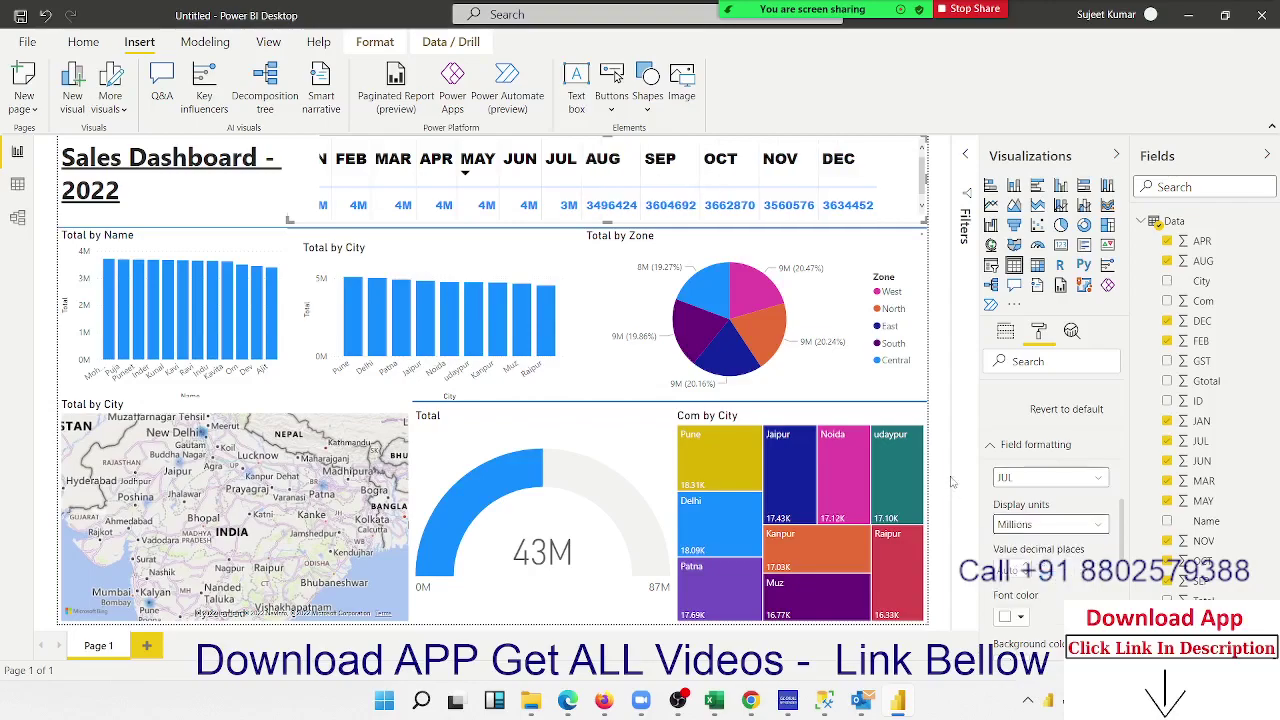
Show AUG and SEP in millions and OCT in thousands.
click(1013, 480)
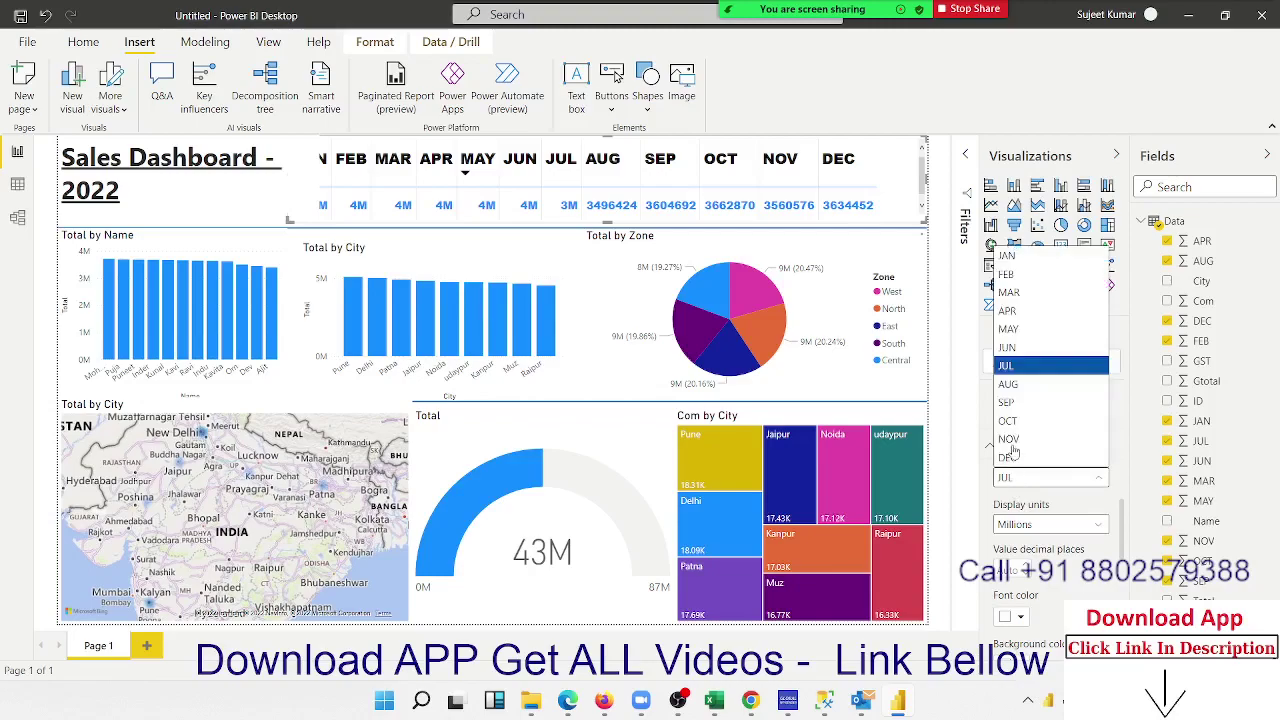
click(1008, 384)
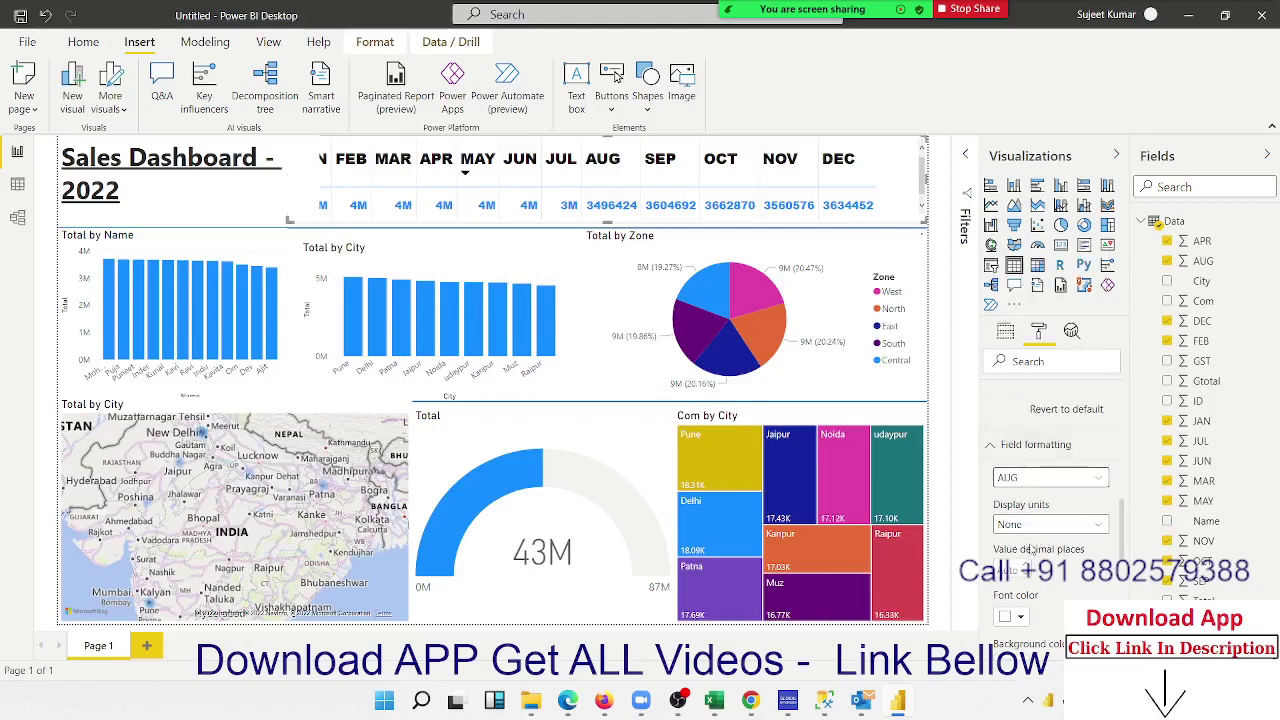
click(1030, 524)
click(1026, 583)
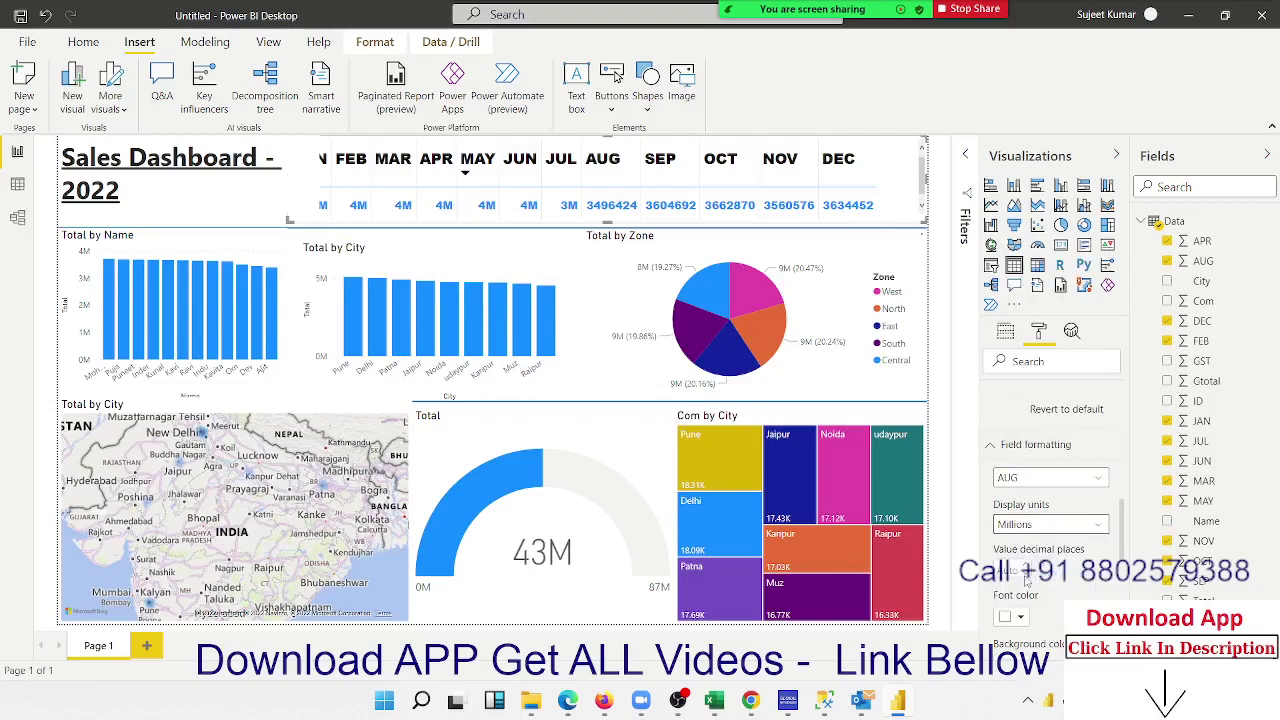
click(1016, 479)
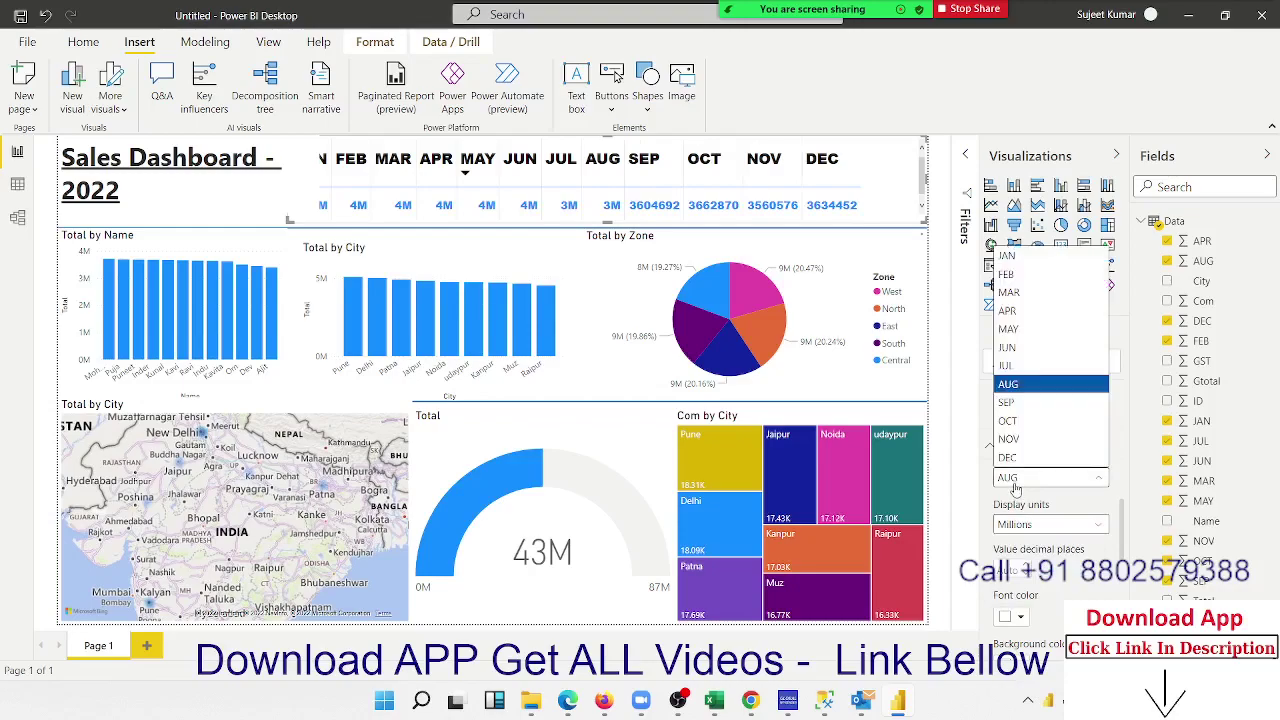
click(1006, 402)
click(1010, 527)
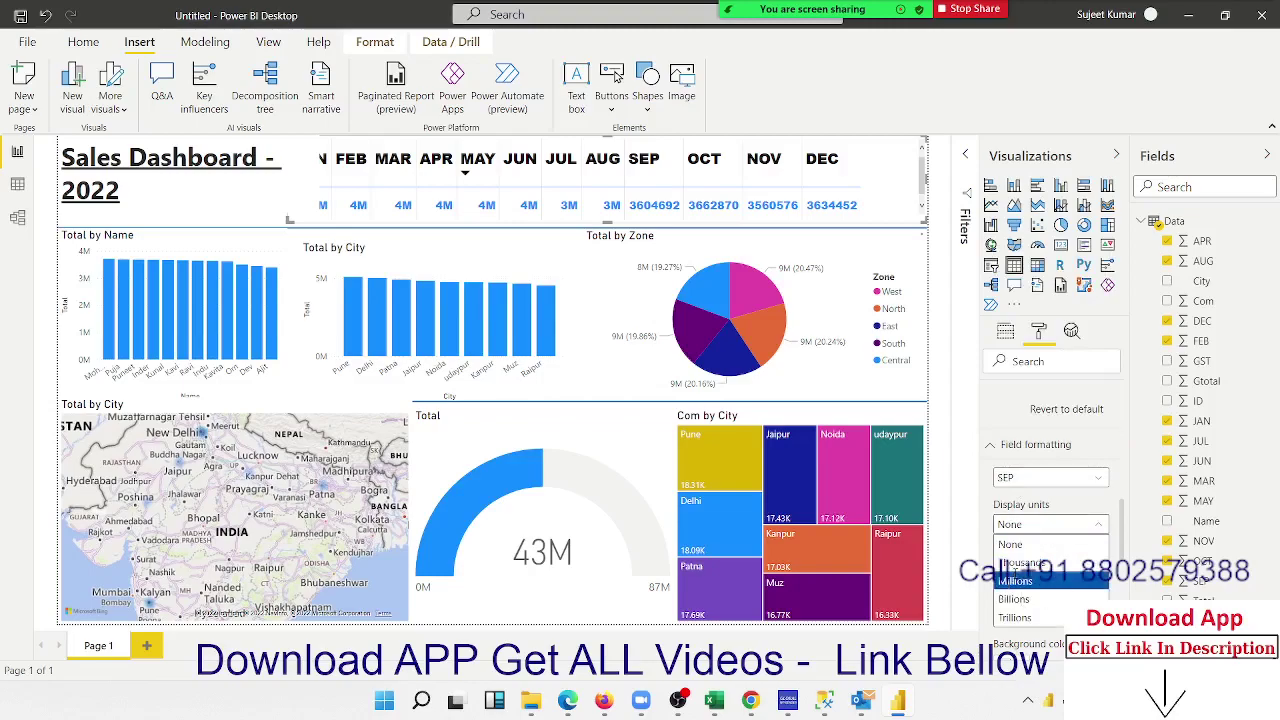
click(1016, 580)
click(1012, 480)
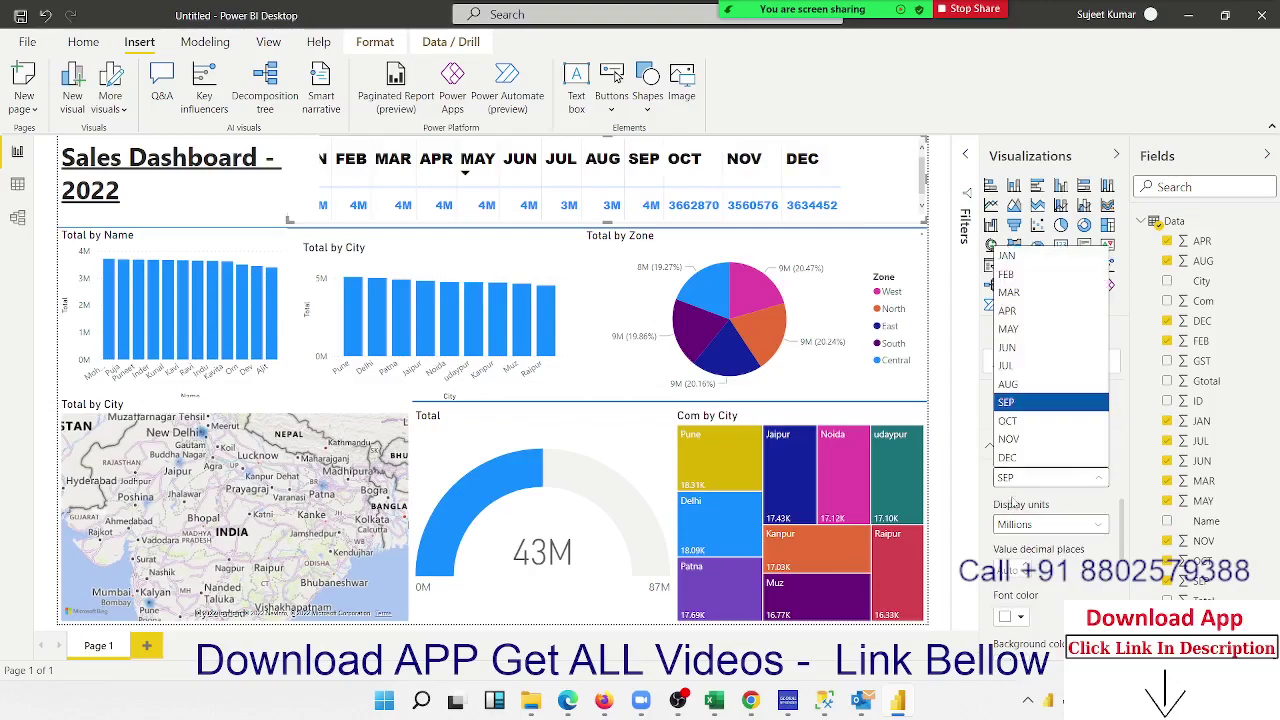
click(1010, 440)
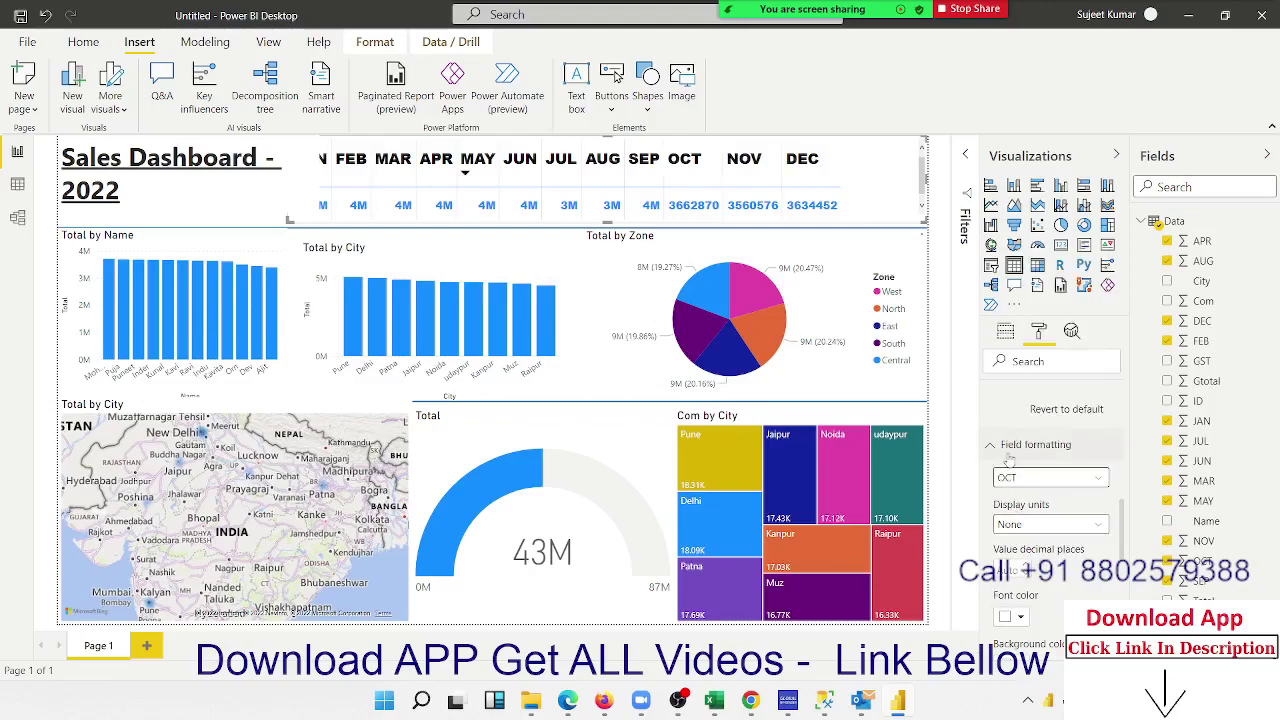
click(1017, 524)
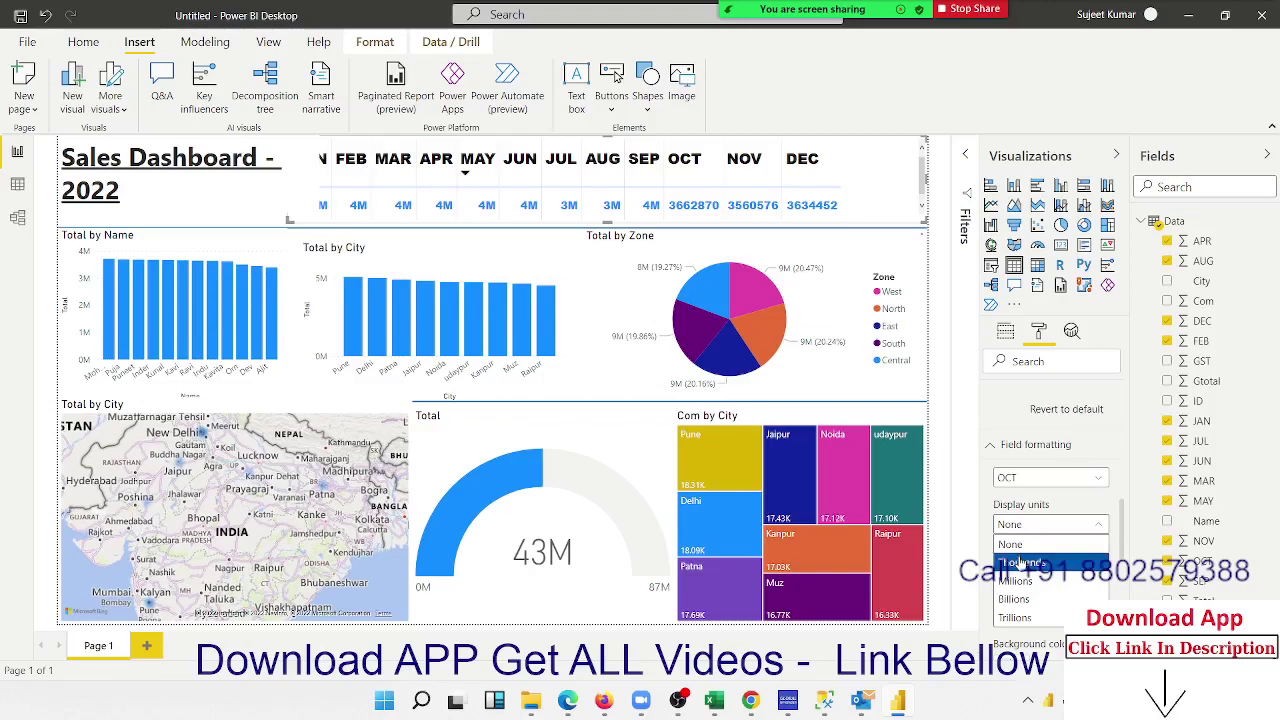
click(1019, 564)
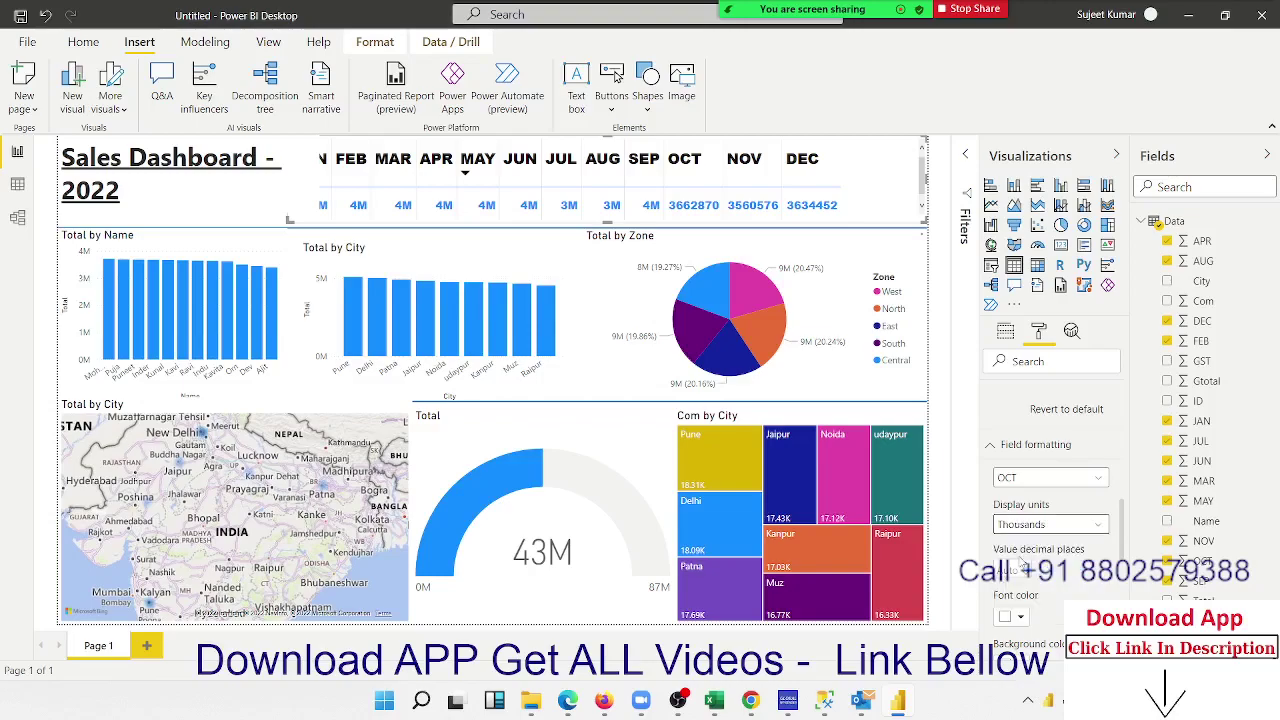
click(1040, 478)
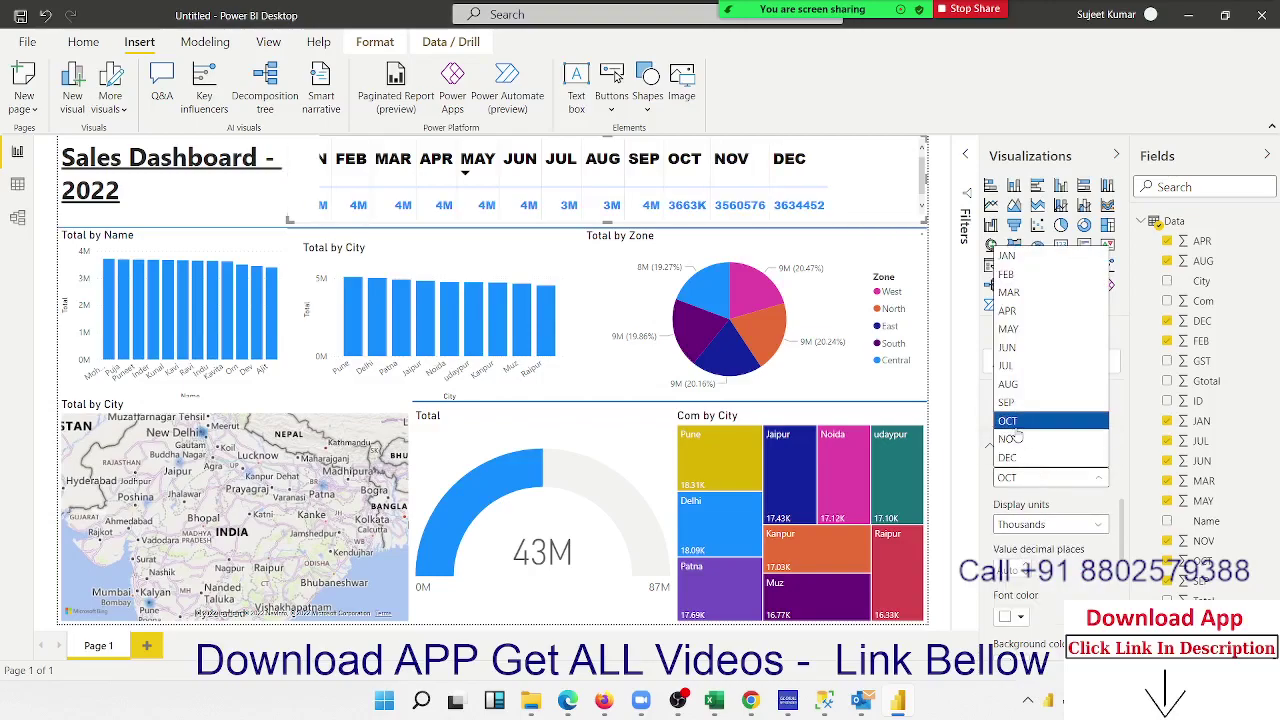
click(1008, 439)
click(1015, 524)
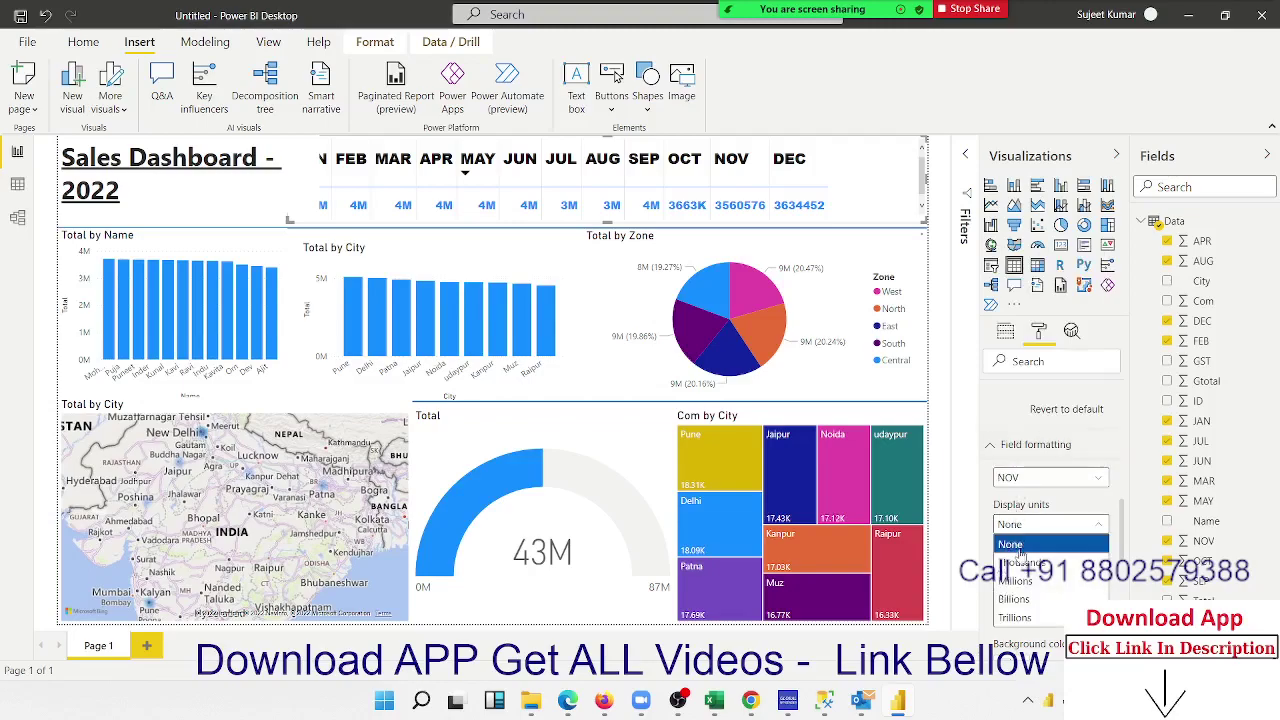
Set NOV and DEC Display units to Millions so both read 4M.
click(1024, 586)
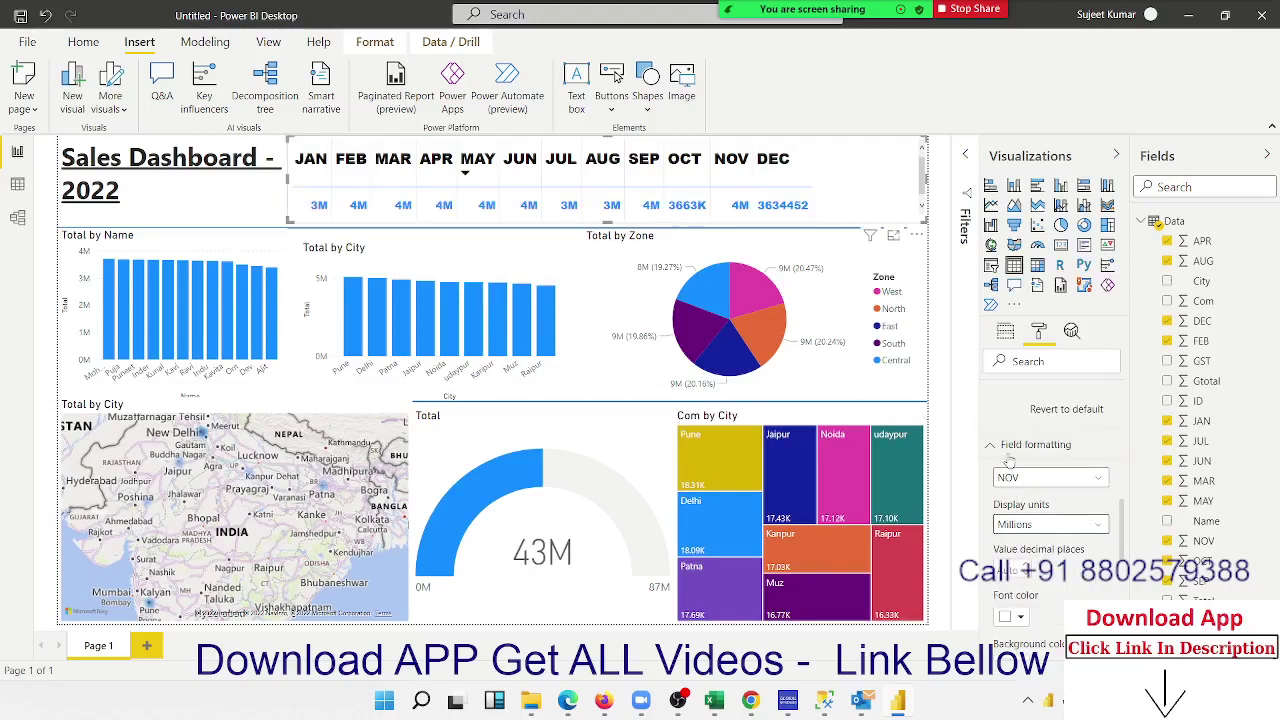
click(1030, 477)
click(1012, 458)
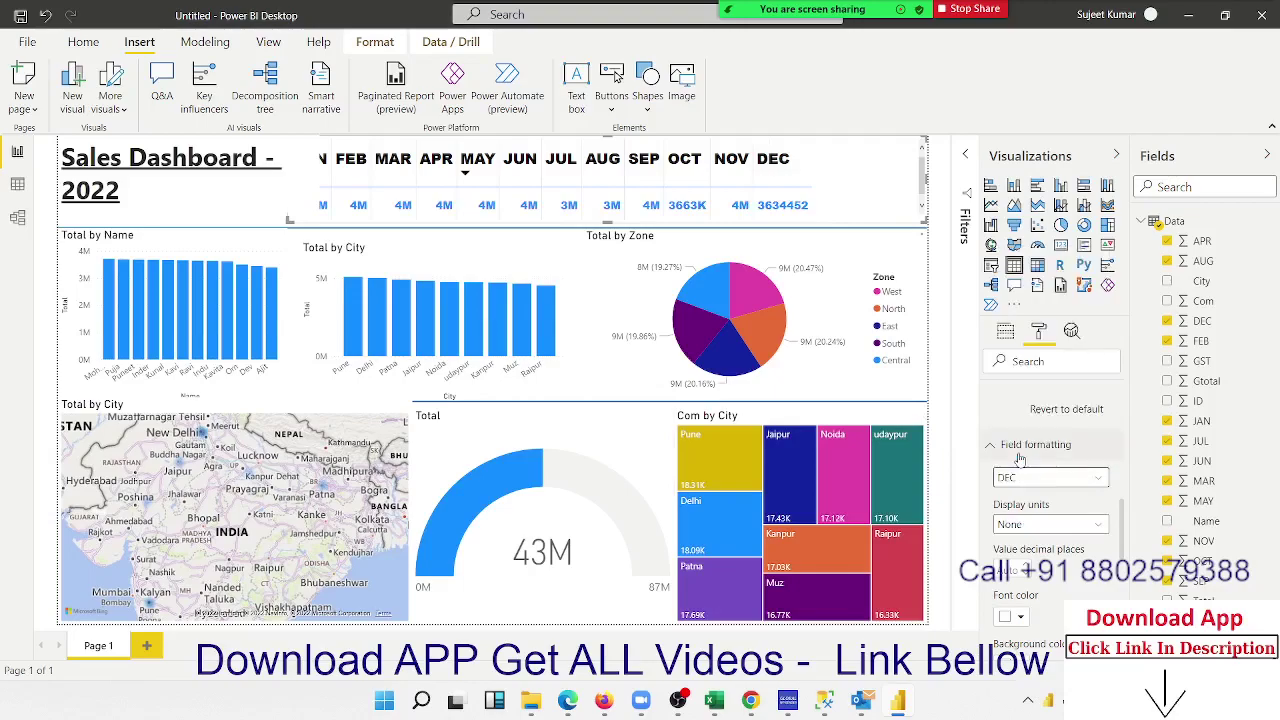
click(1027, 525)
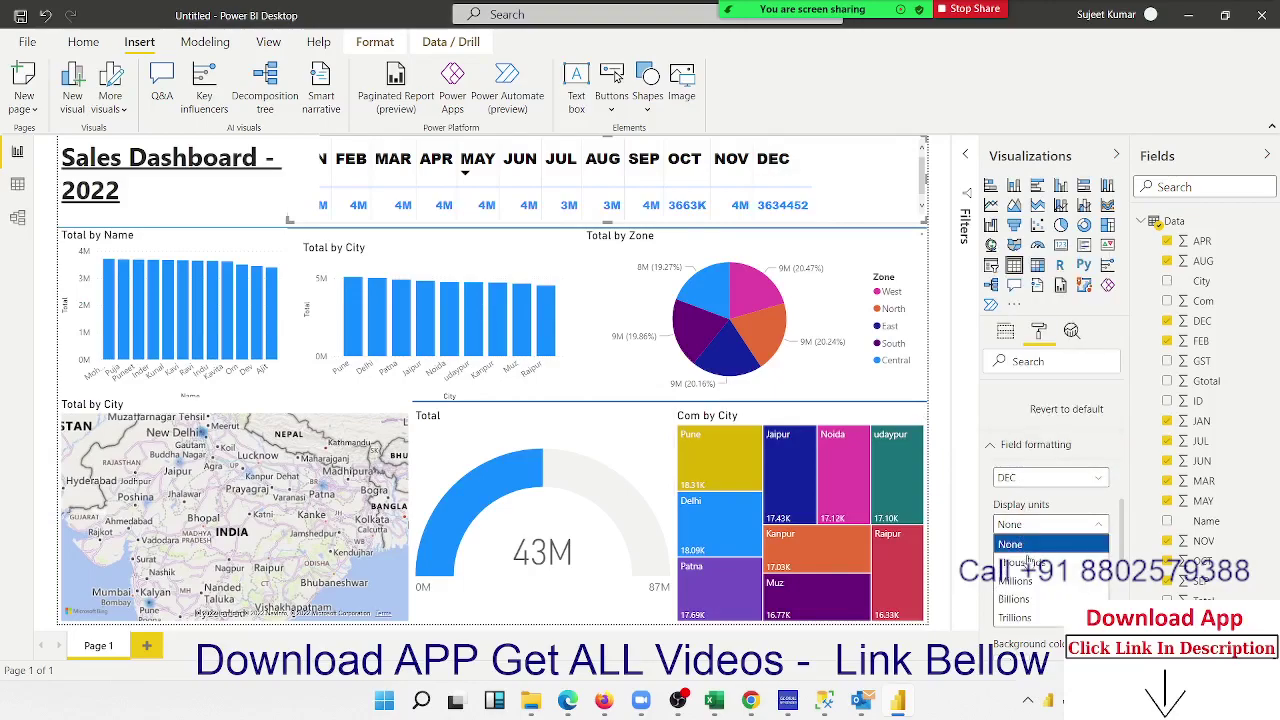
click(1030, 580)
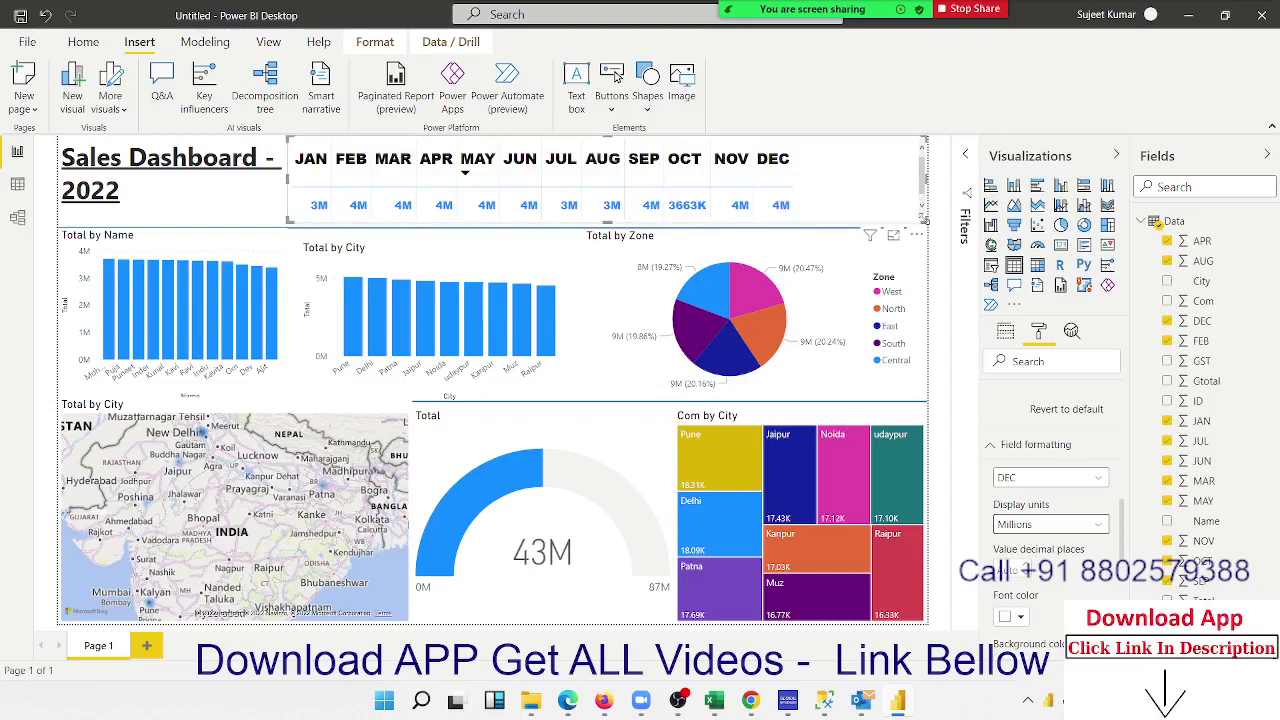
click(1057, 525)
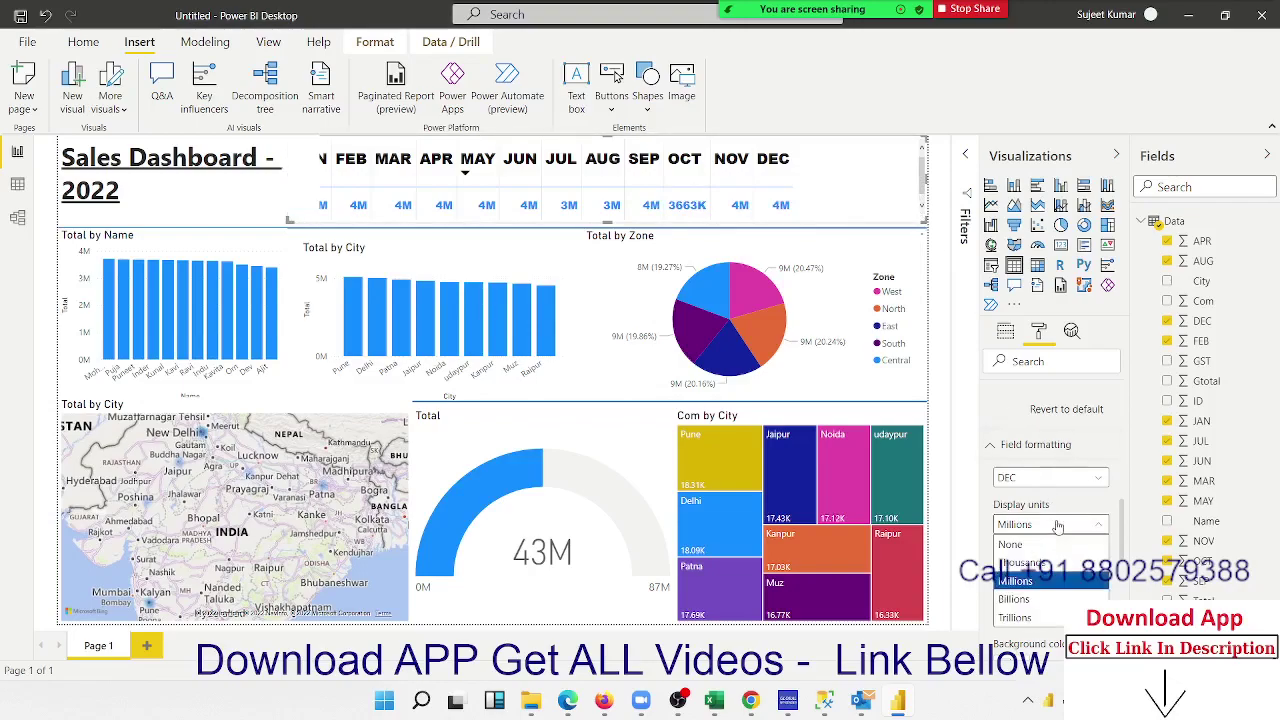
click(1057, 527)
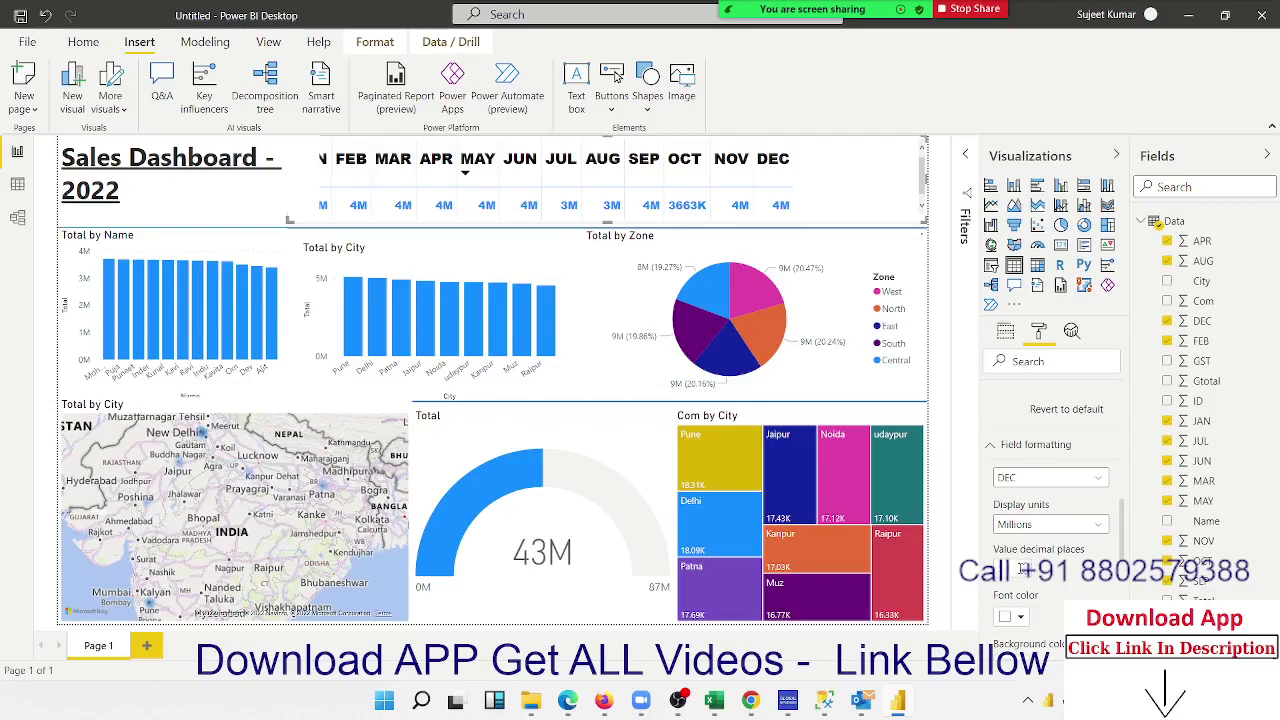
Set OCT to Millions with 2 decimal places so it reads 3.66M.
text(2)
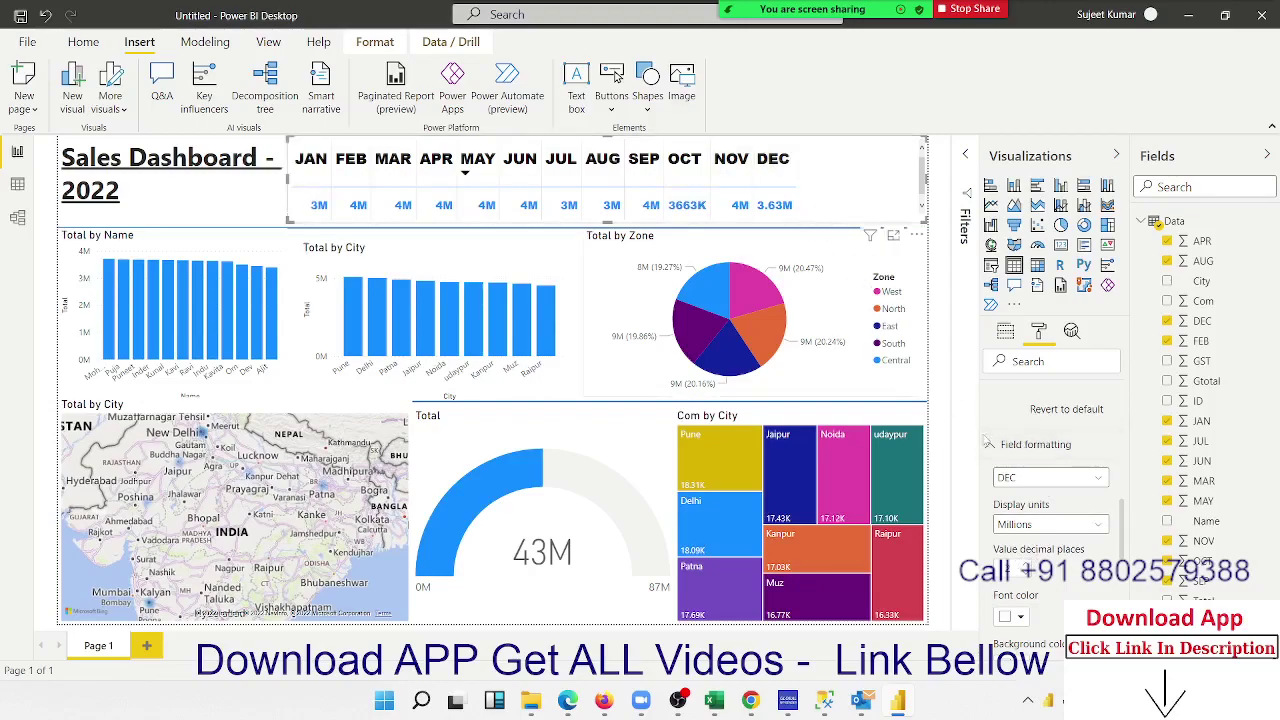
click(1015, 478)
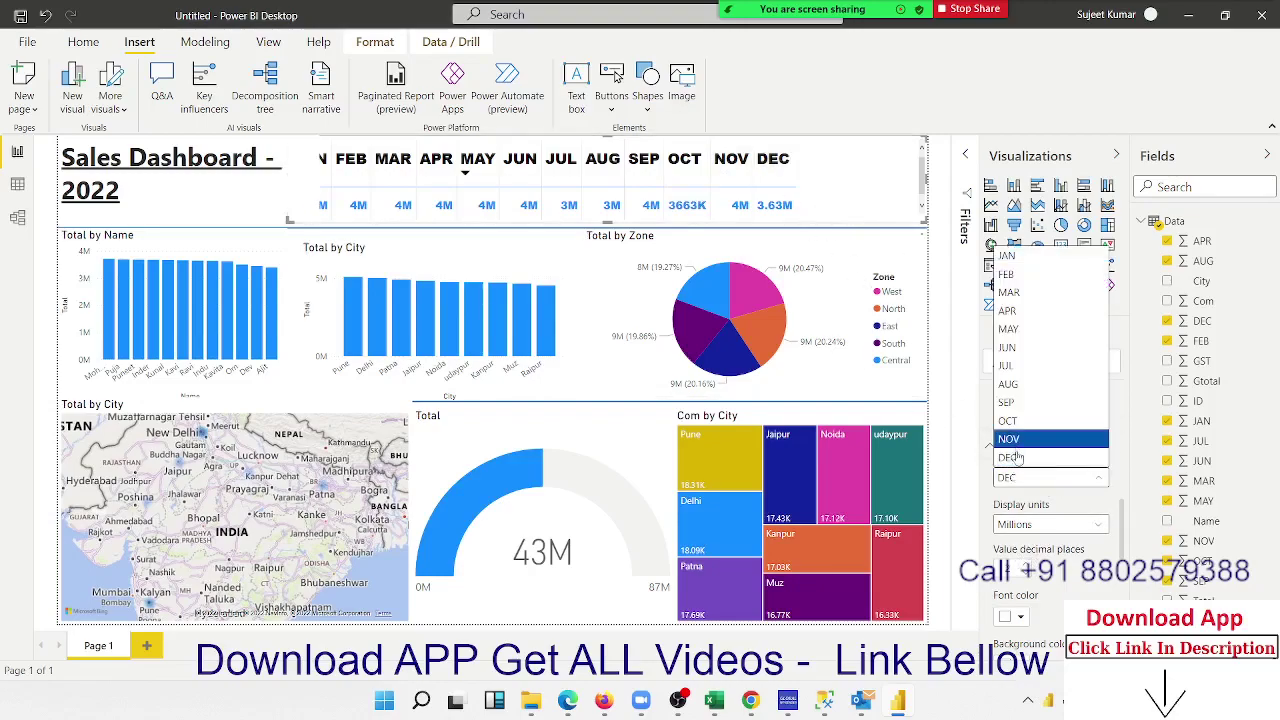
click(1012, 441)
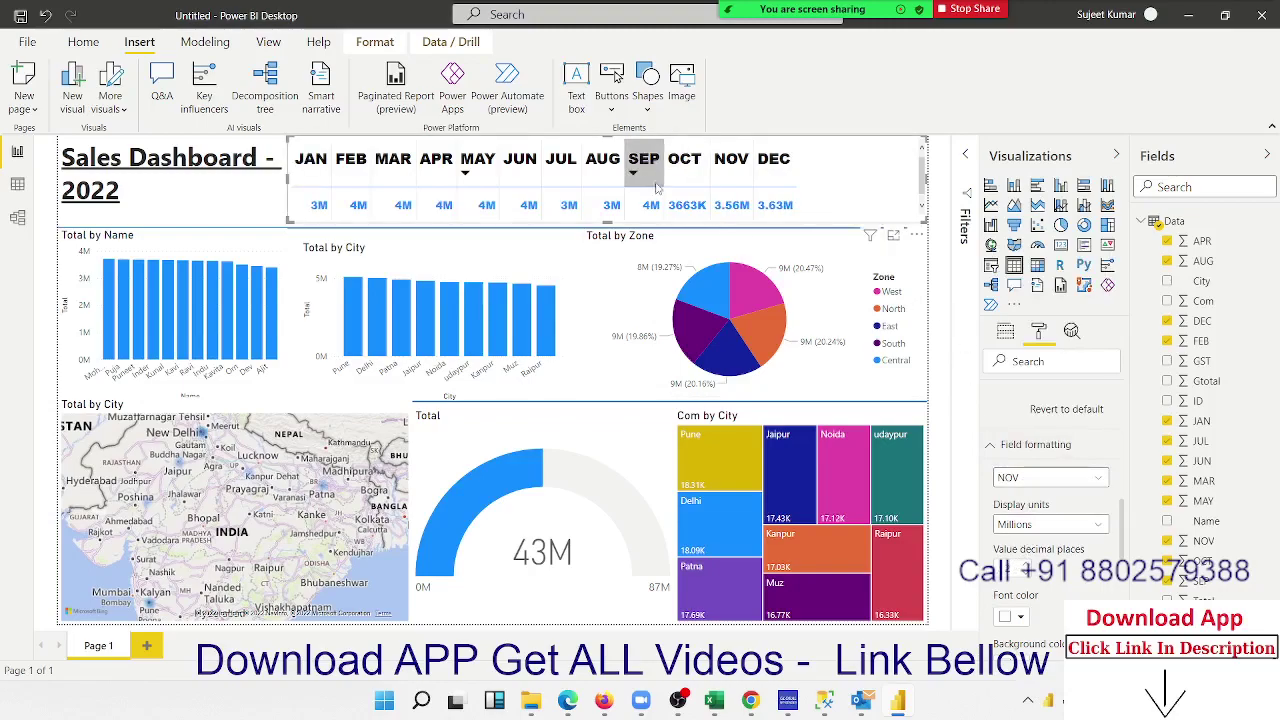
click(1016, 479)
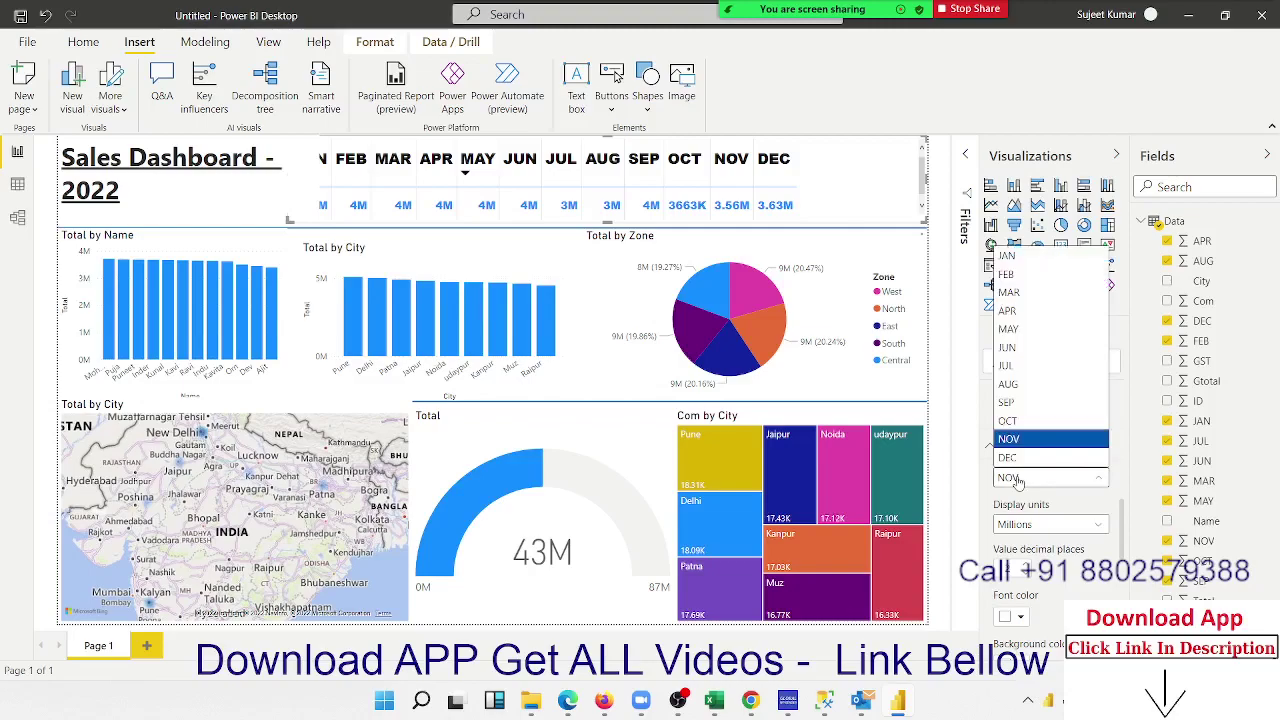
click(1008, 420)
click(1027, 526)
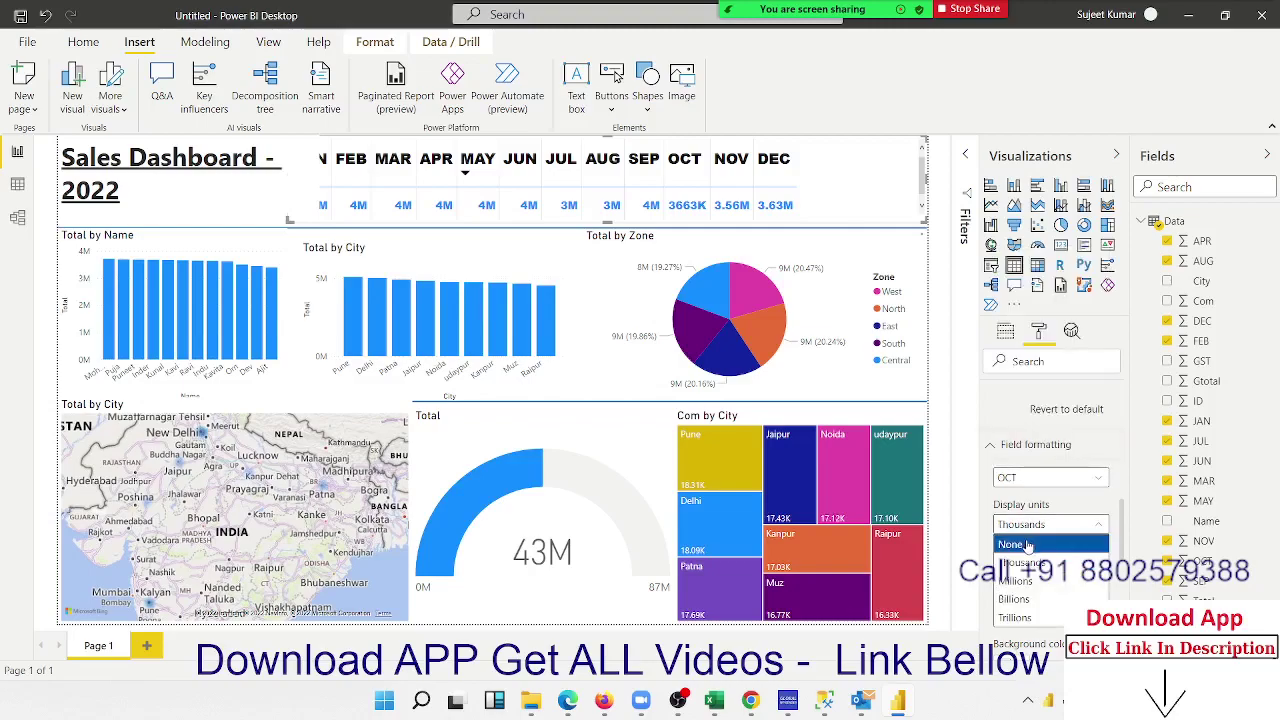
click(1027, 584)
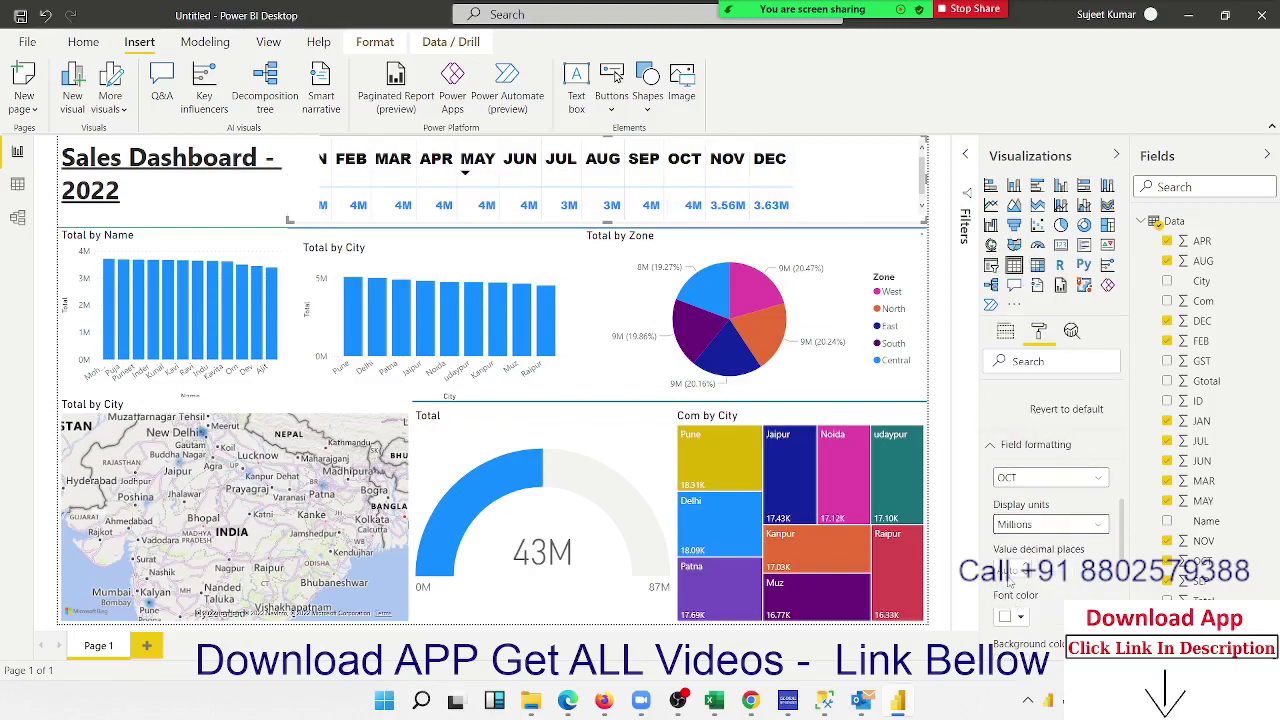
text(2)
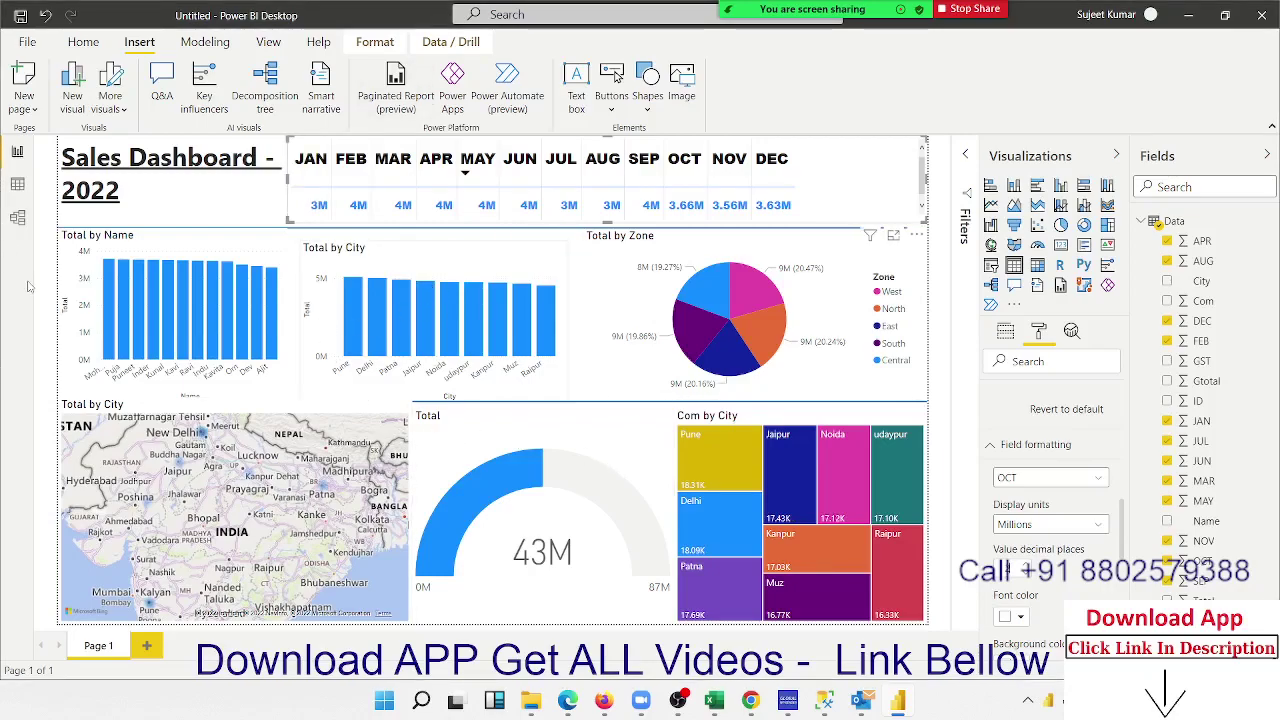
Start publishing and save the report as Sales-2022 on Local Disk (E:).
click(86, 45)
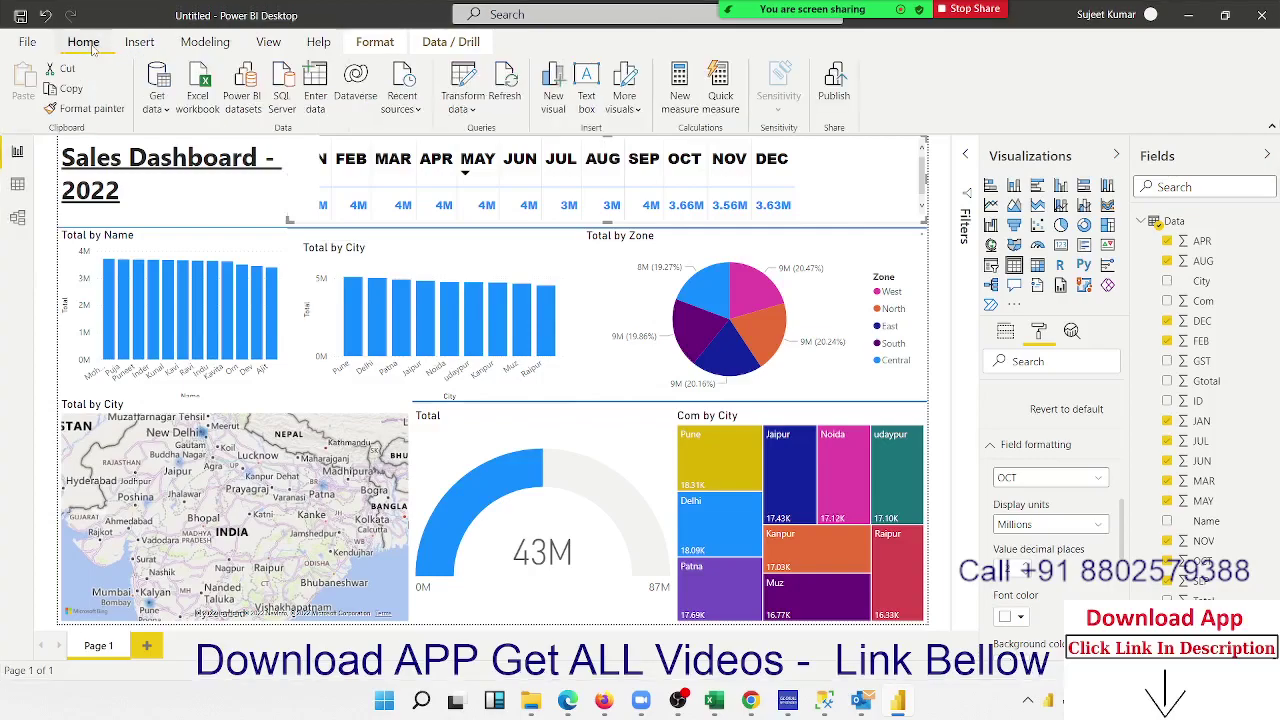
click(838, 96)
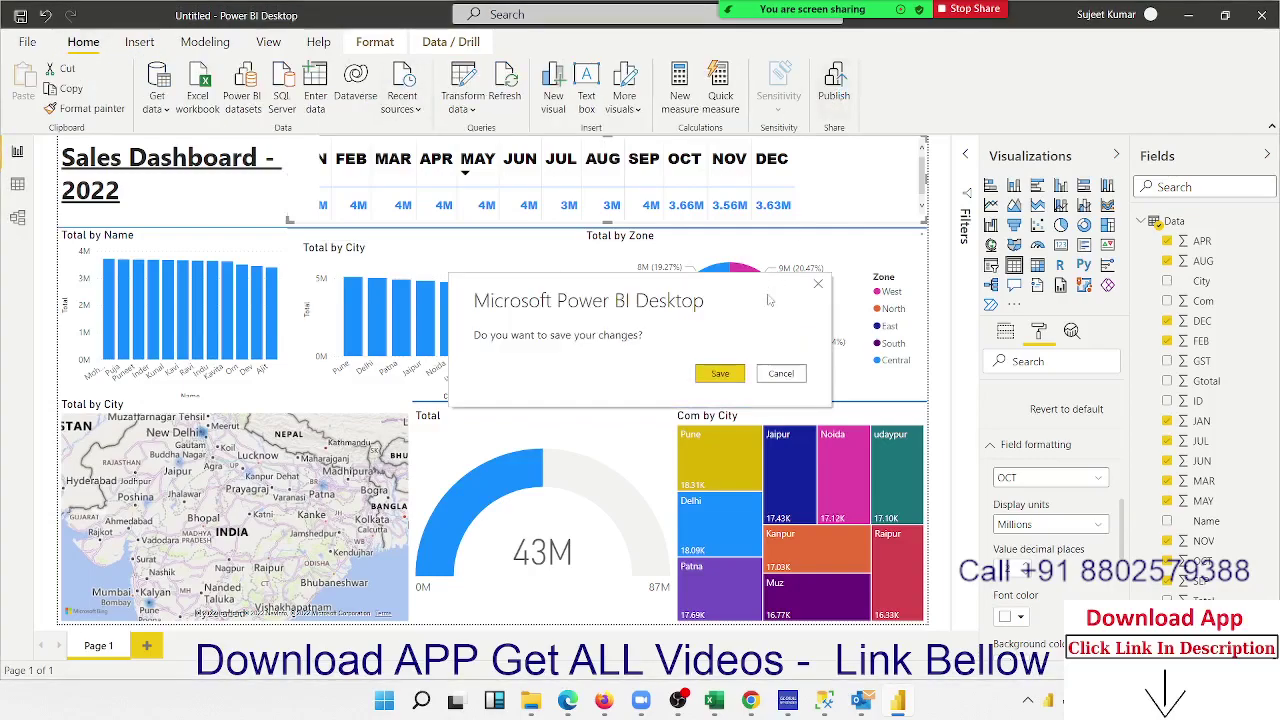
click(733, 371)
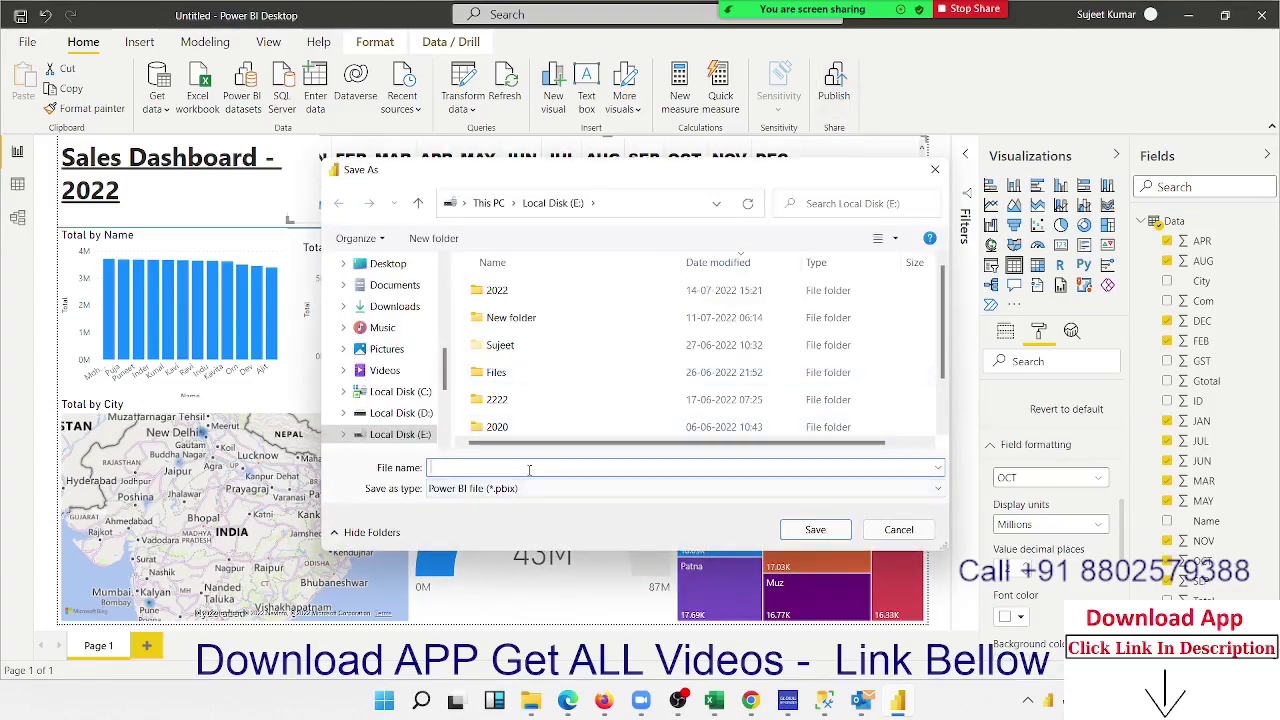
text(Sales)
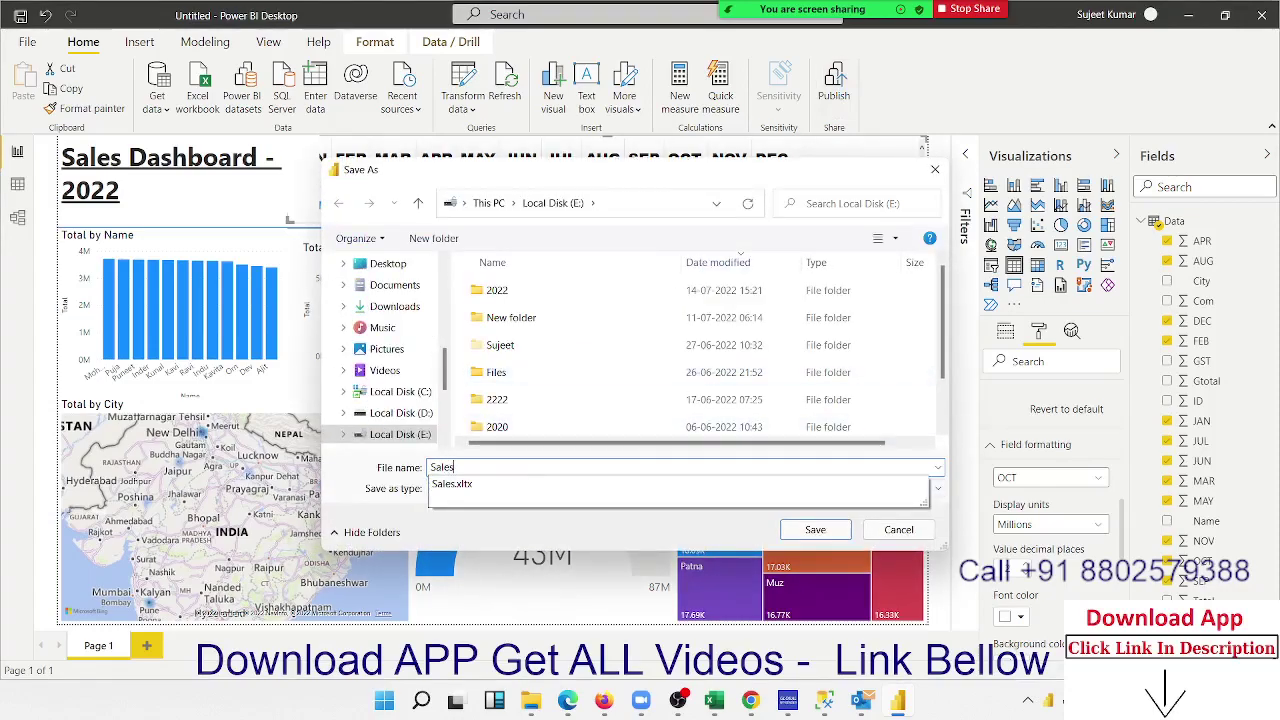
text(-2022)
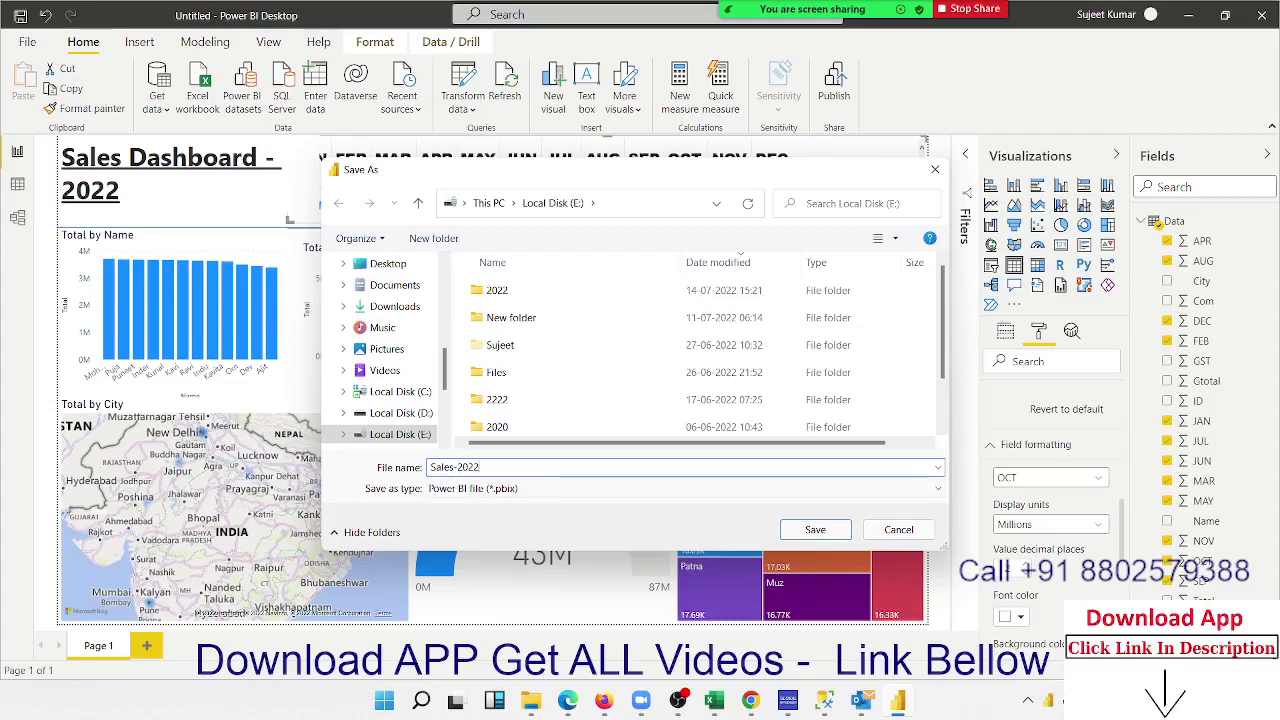
click(815, 529)
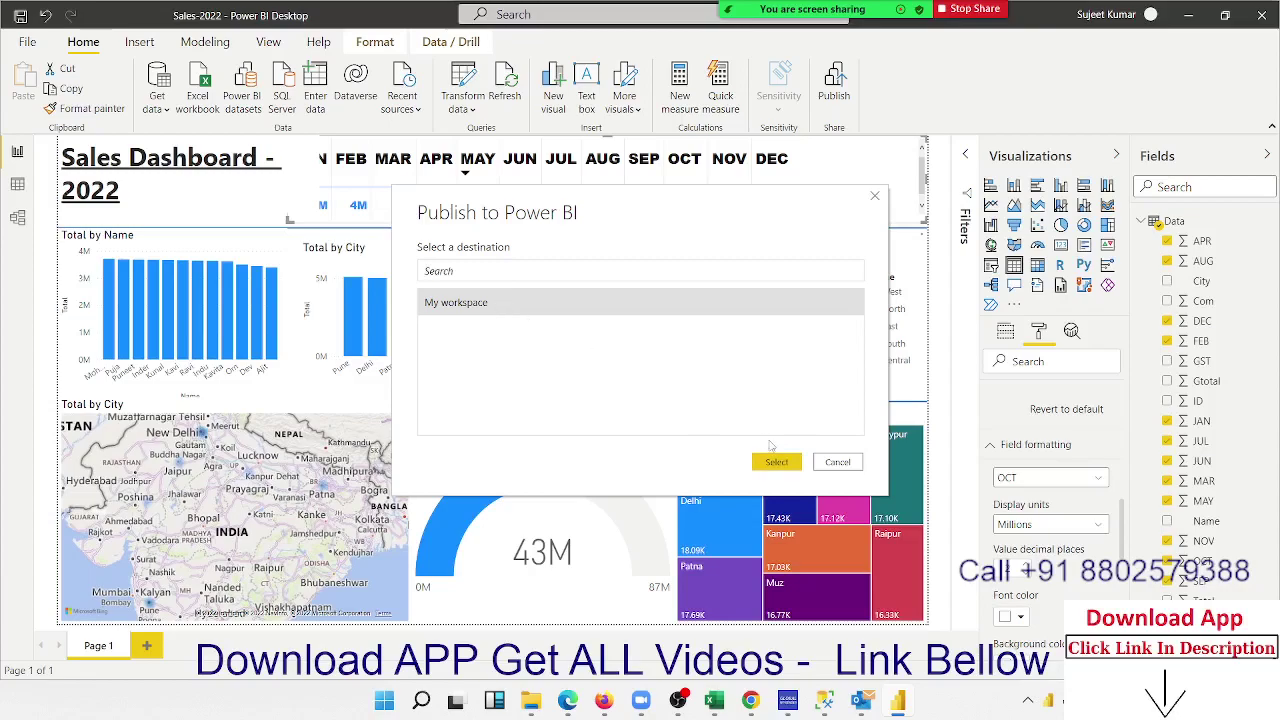
Publish Sales-2022 to My workspace and dismiss the success message.
click(776, 461)
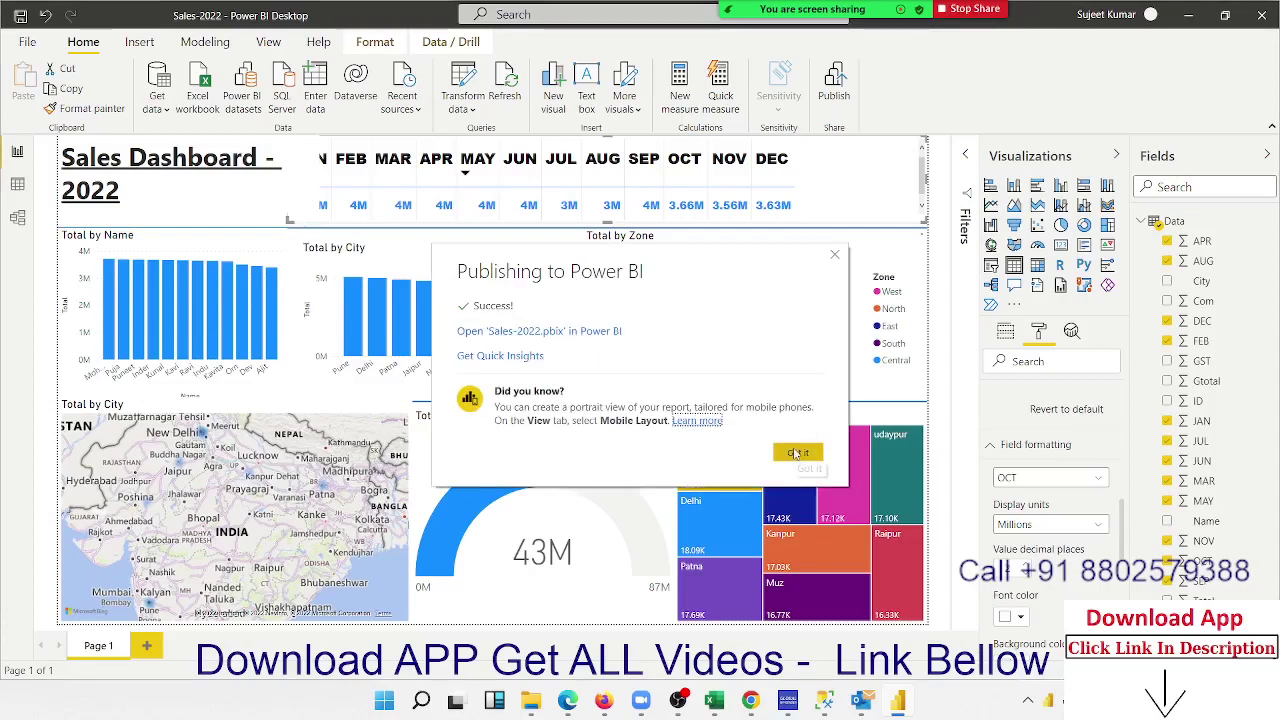
click(799, 459)
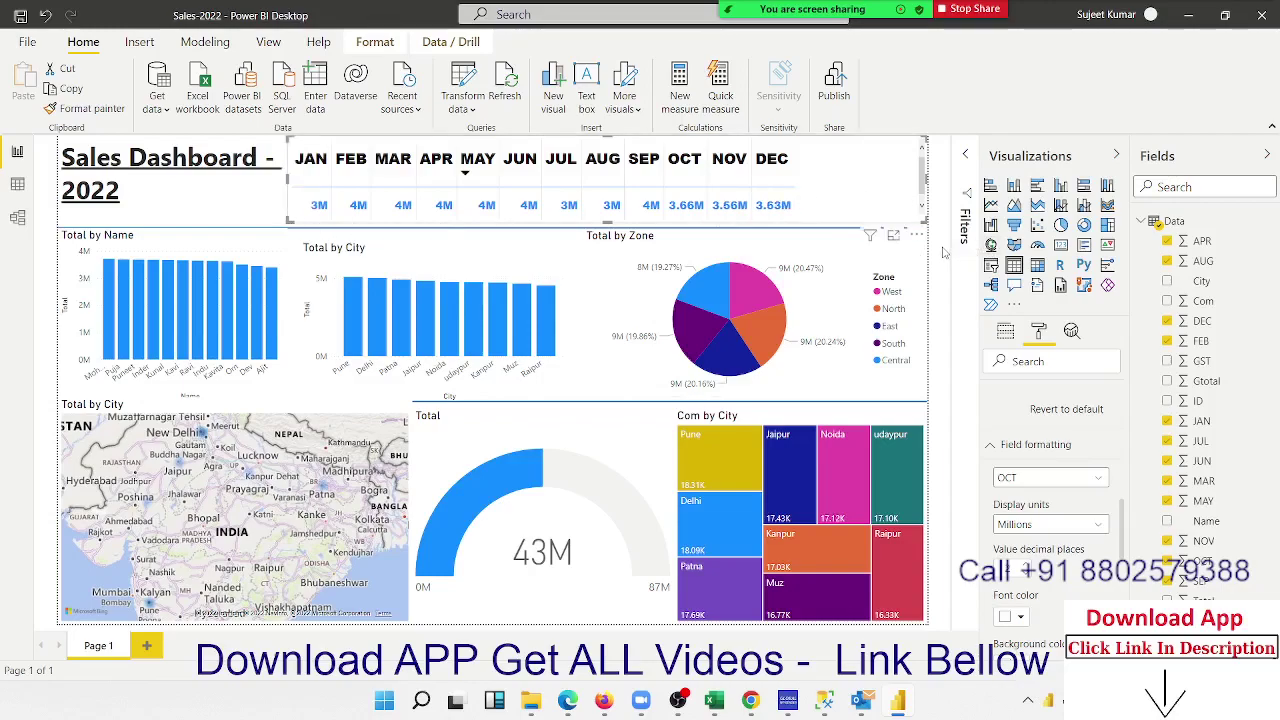
Open powerbi.microsoft.com in a new Chrome tab, dismiss the Zoom participants window, and sign in.
click(762, 706)
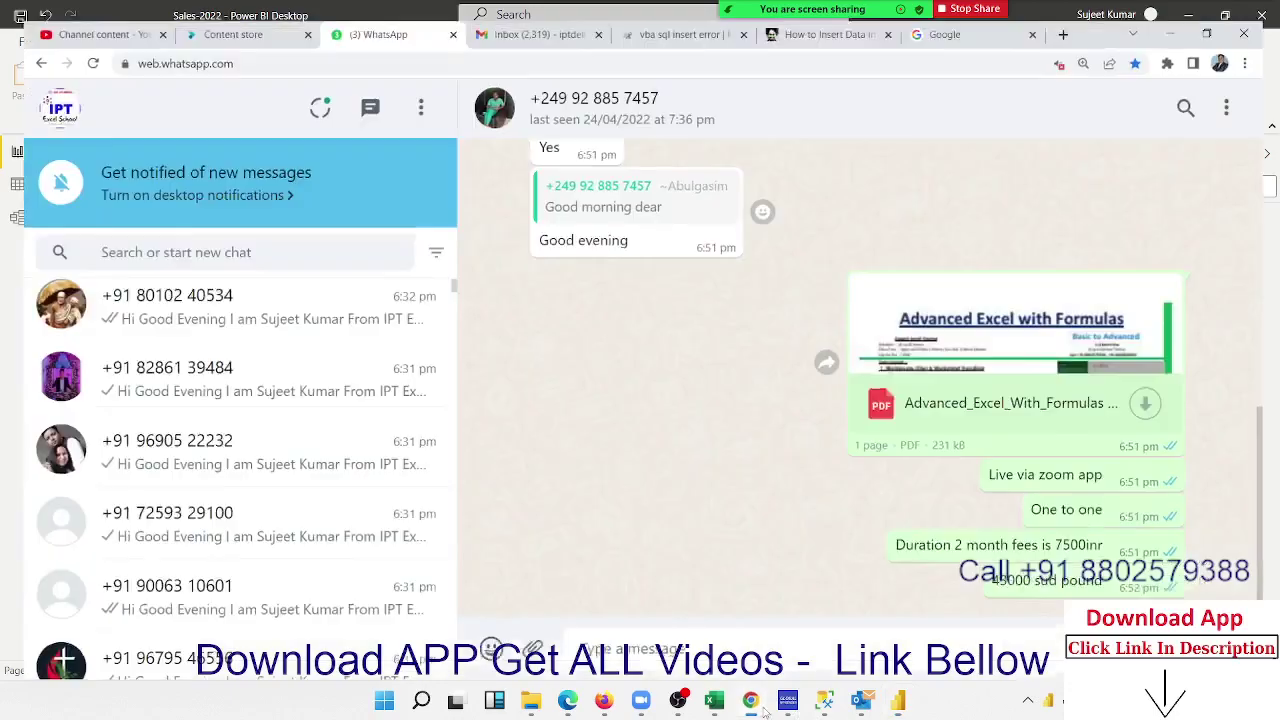
click(718, 28)
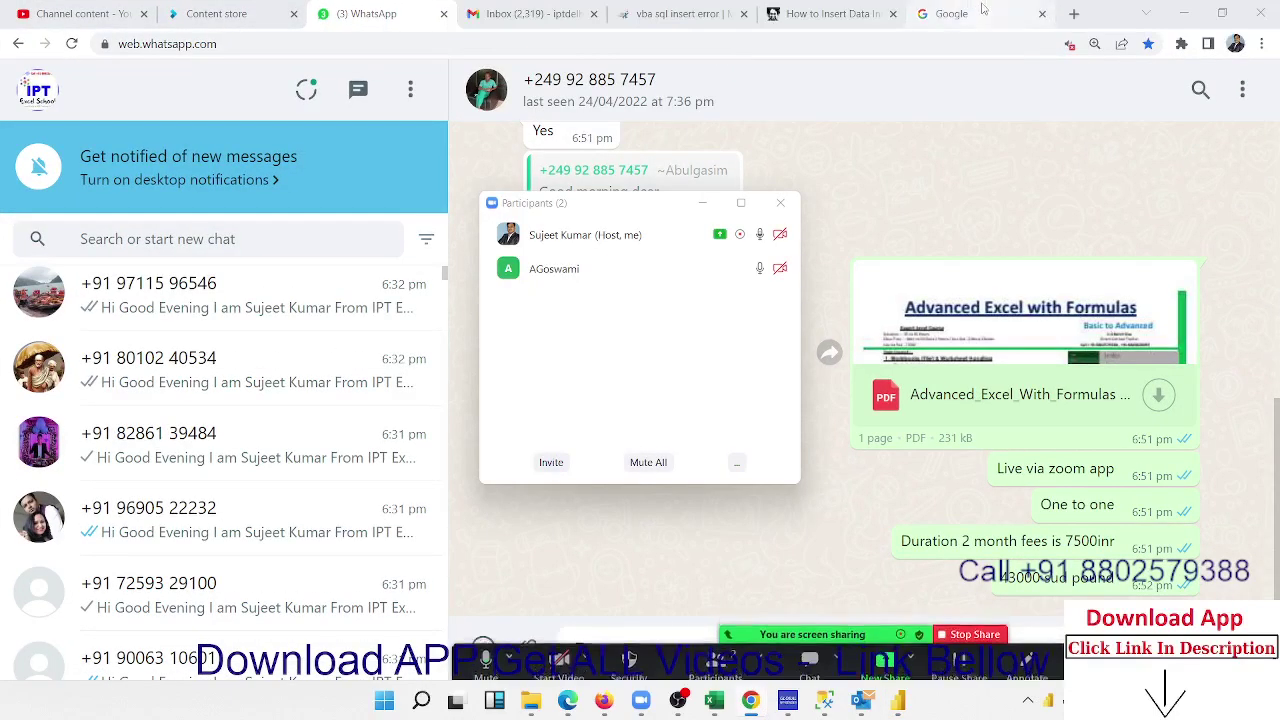
click(983, 10)
click(1074, 13)
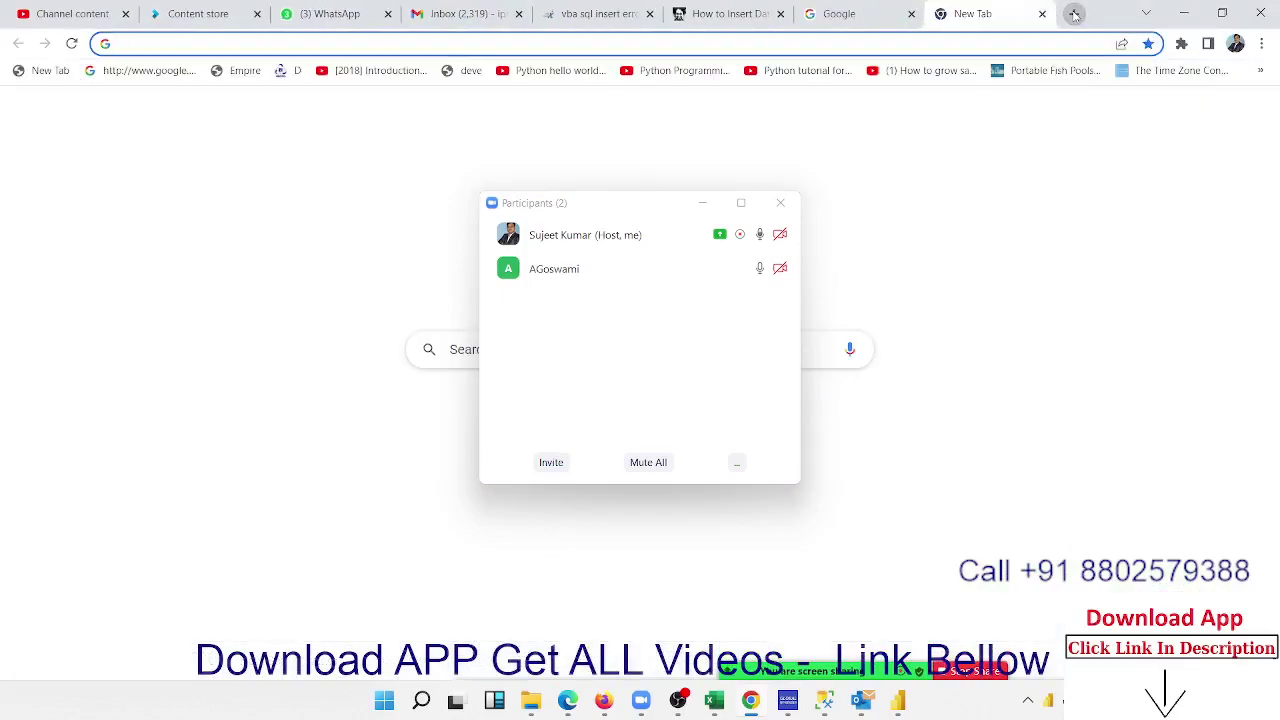
text(powerbi.microsoft.com)
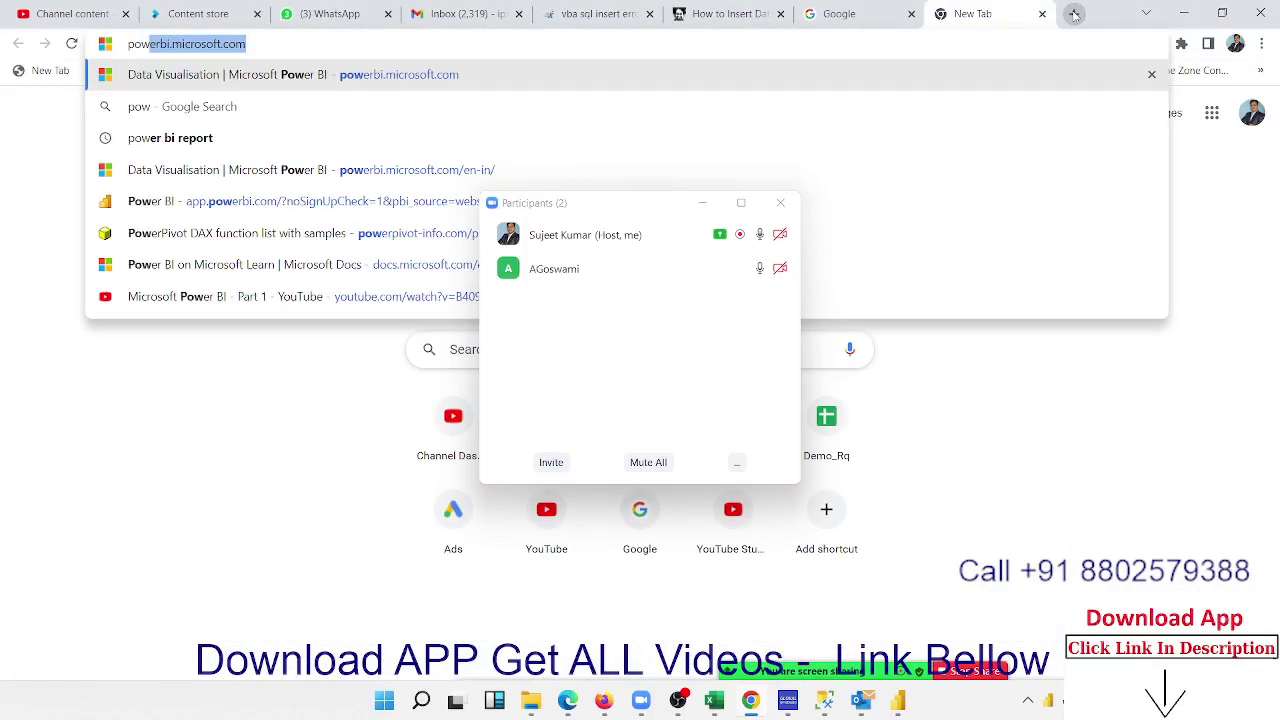
key(Return)
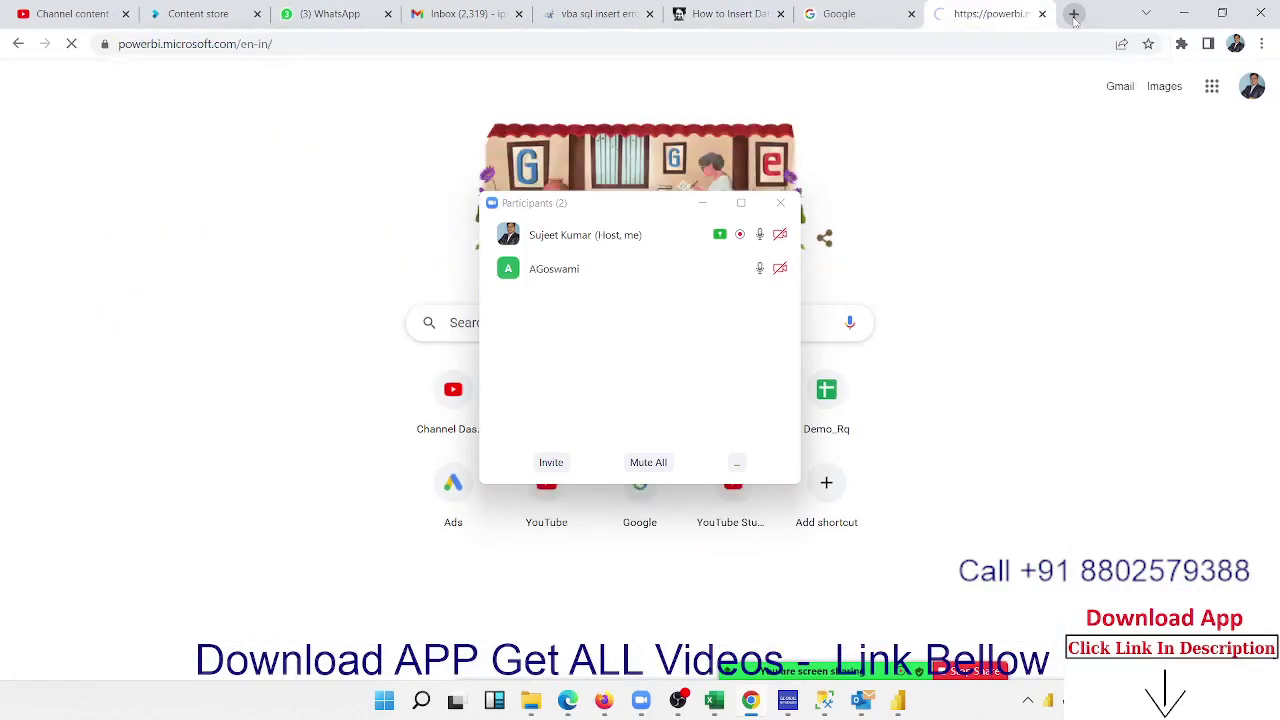
click(778, 203)
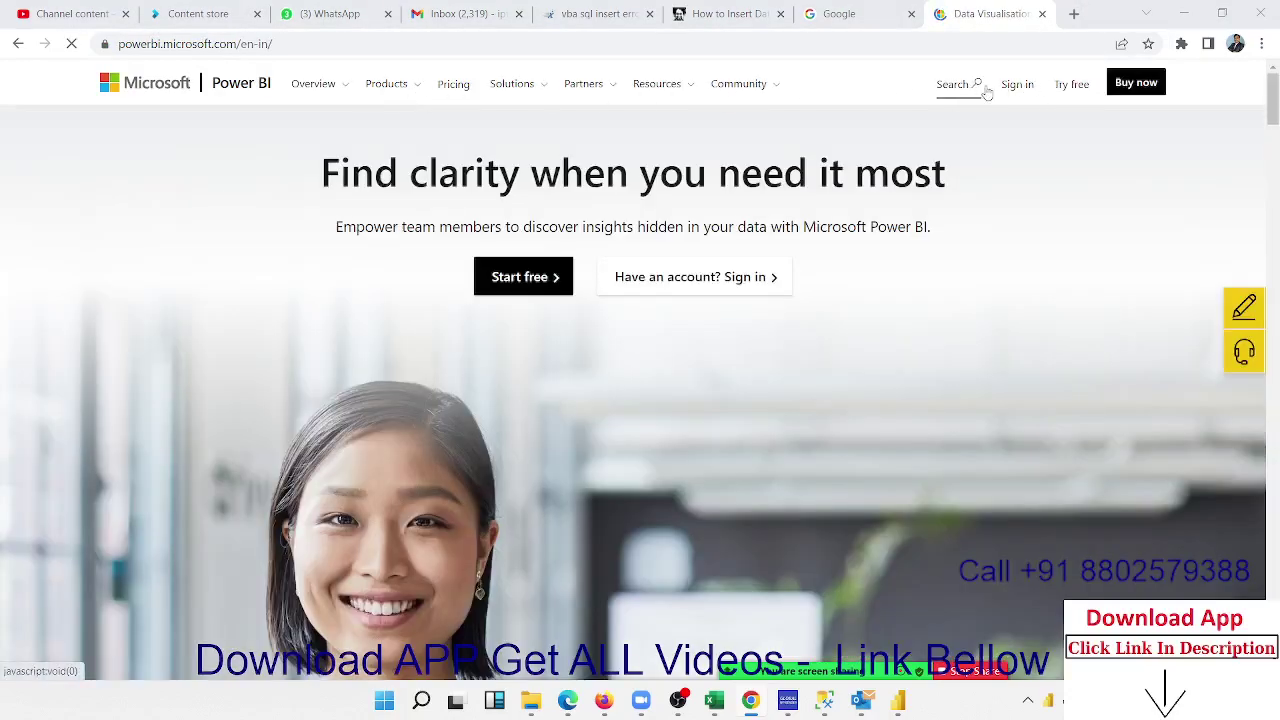
click(1007, 88)
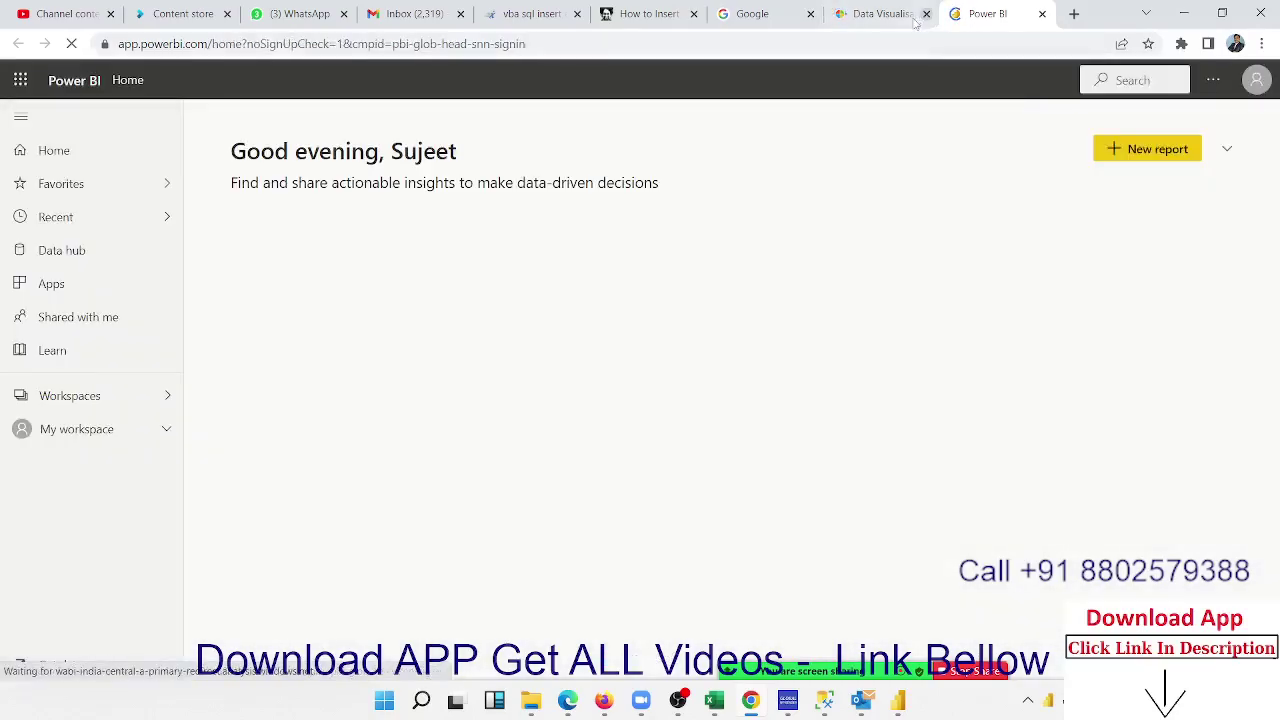
On the app.powerbi.com tab, open My workspace and scroll down to the Sales-2022 report.
click(880, 14)
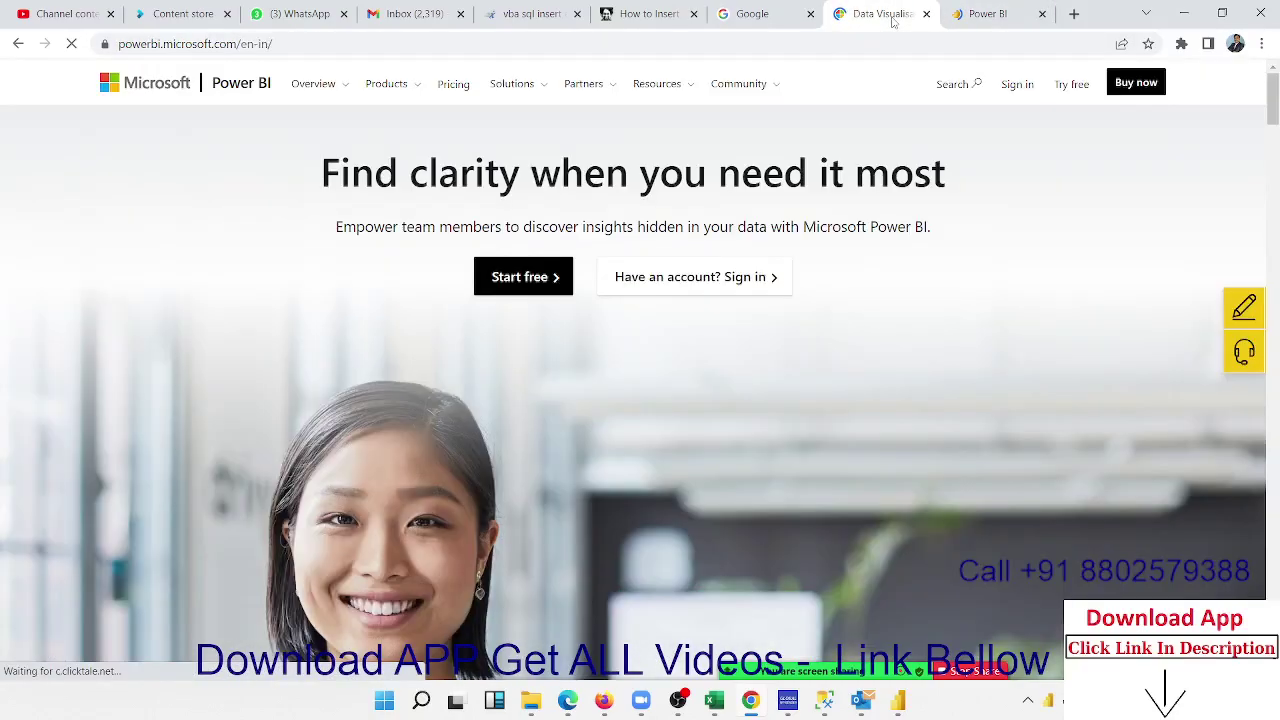
click(1002, 20)
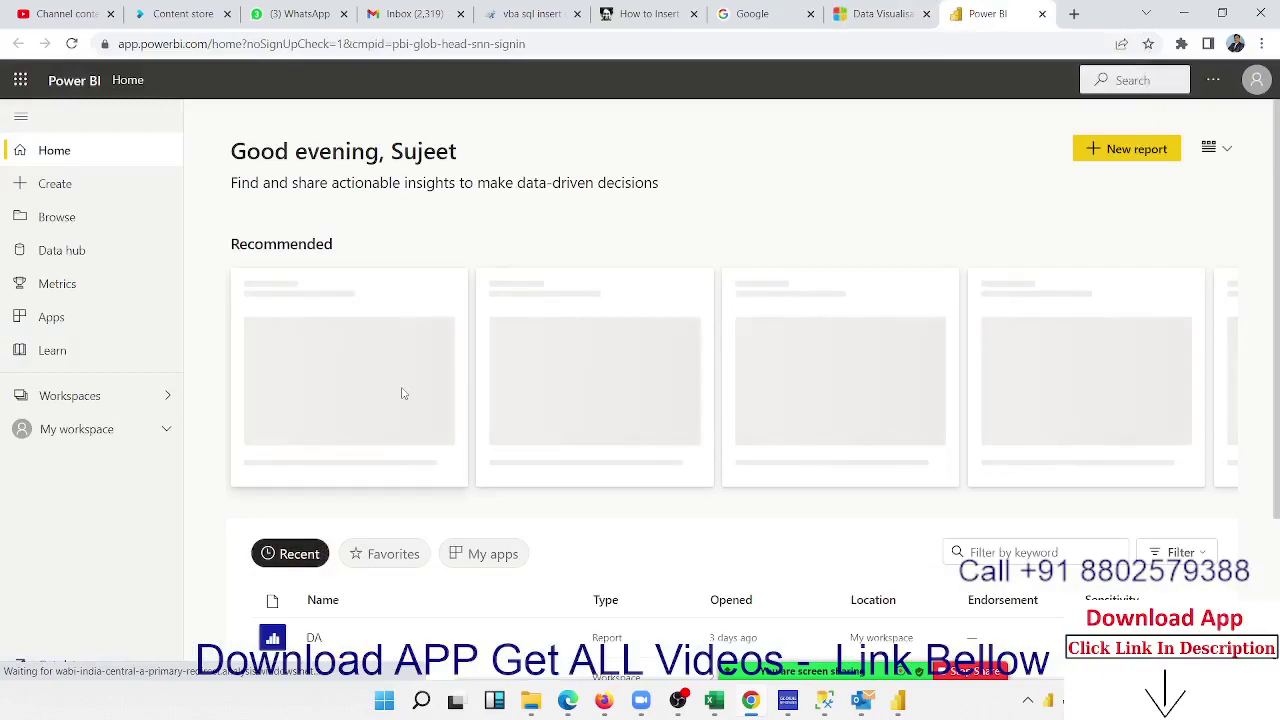
scroll(340, 545, down, 3)
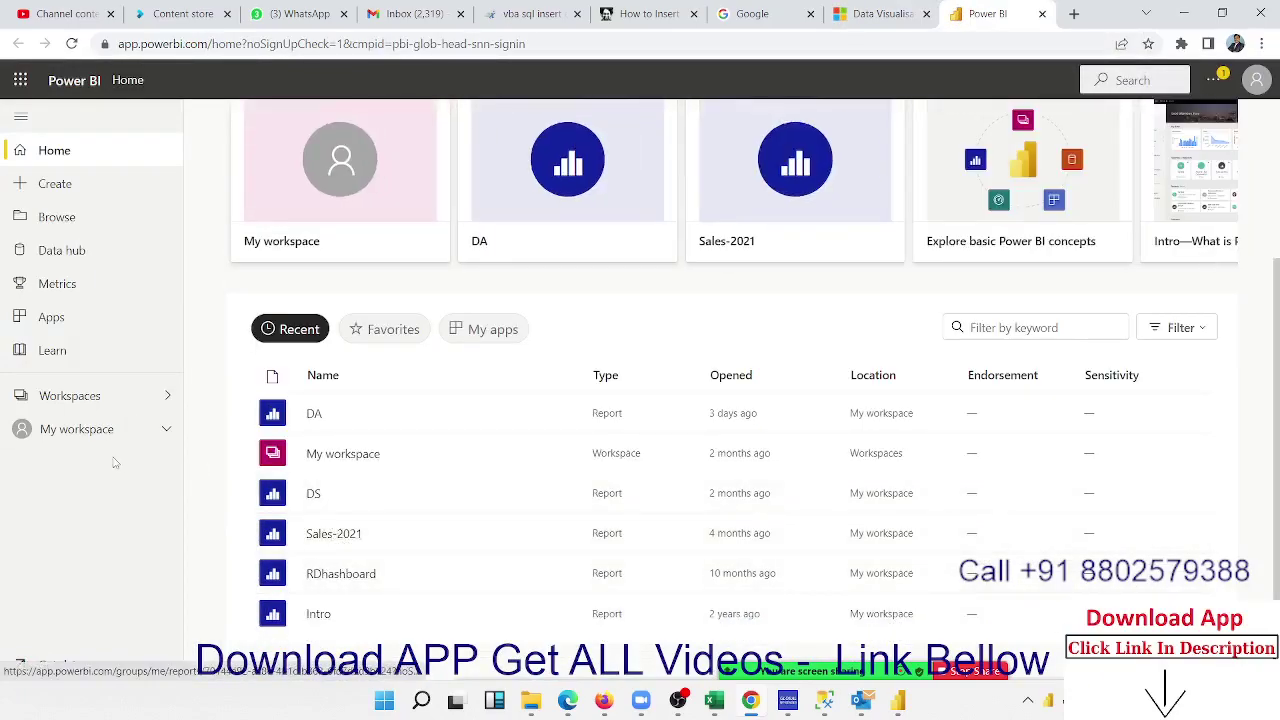
click(95, 431)
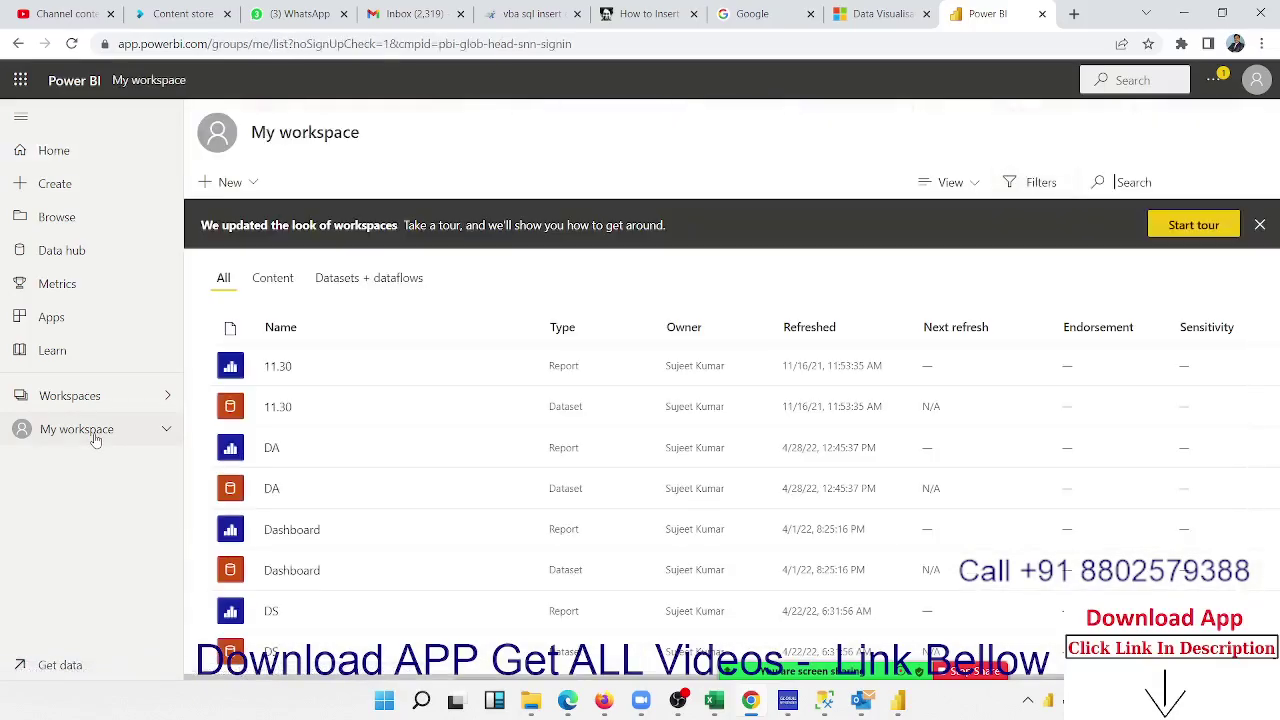
scroll(431, 437, down, 3)
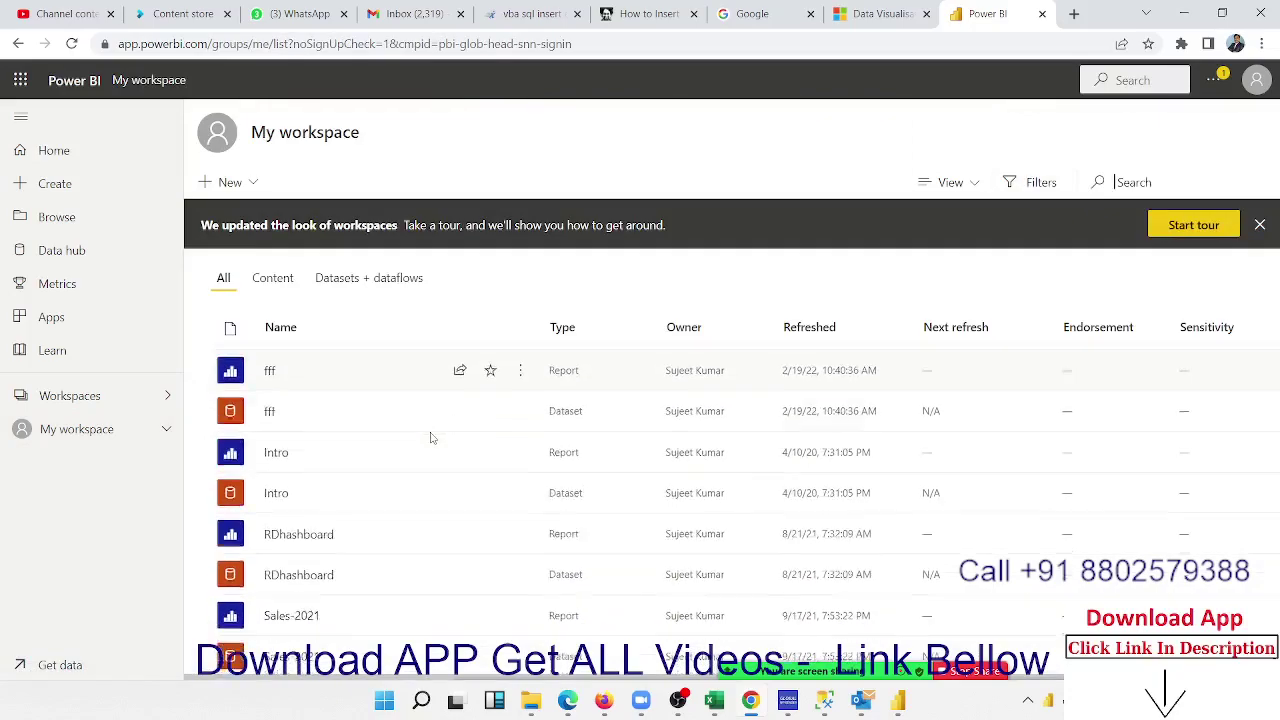
scroll(431, 437, down, 1)
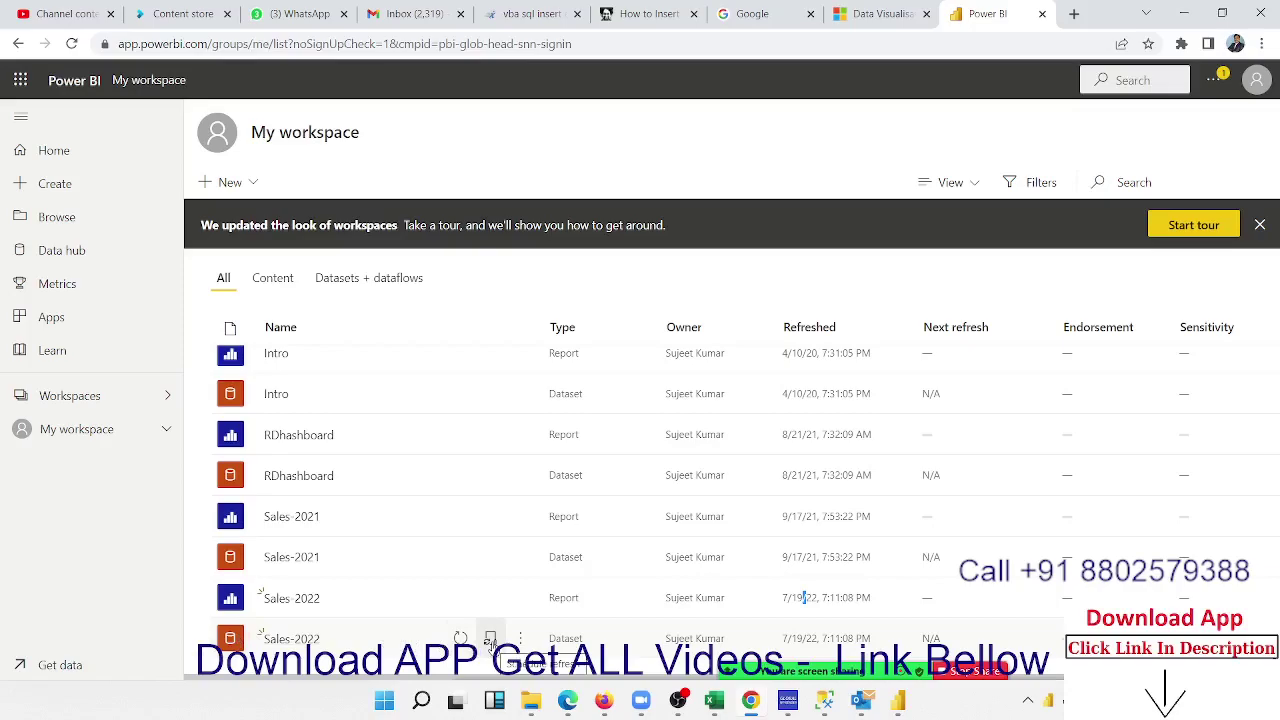
Open the Sales-2022 report, expand the map error's technical details and Cluster URI, then close it.
click(279, 600)
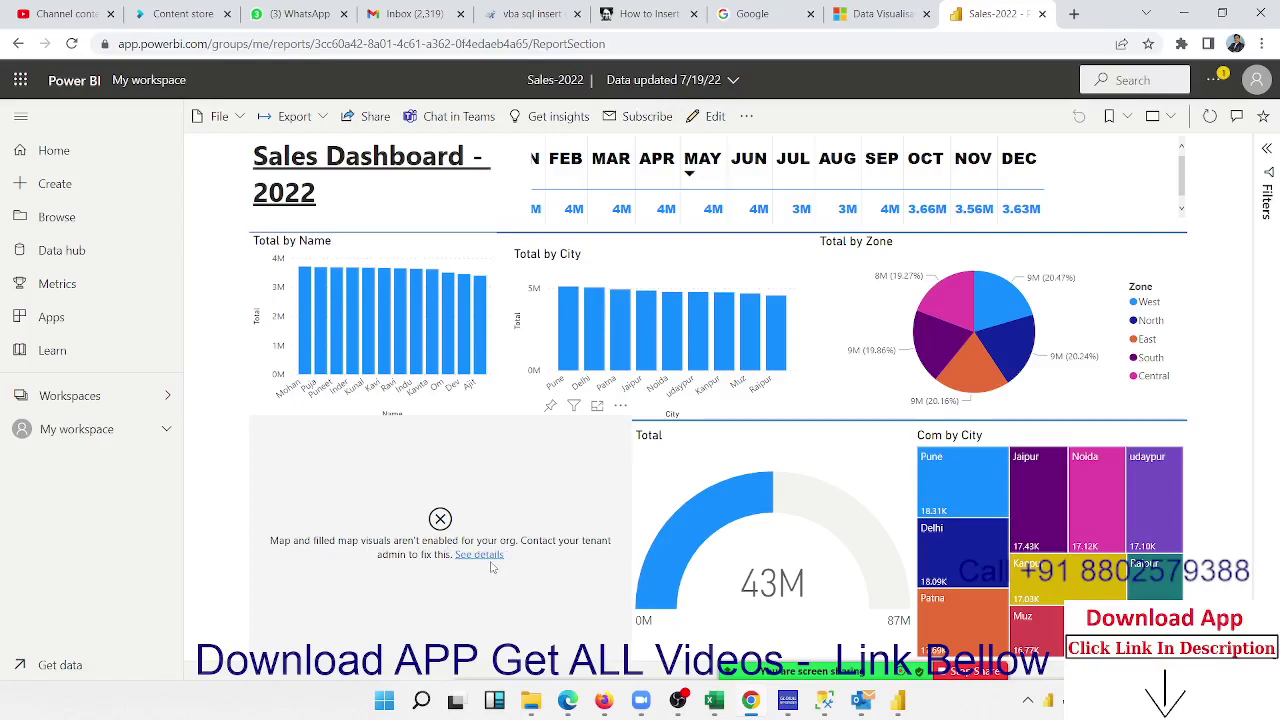
click(486, 555)
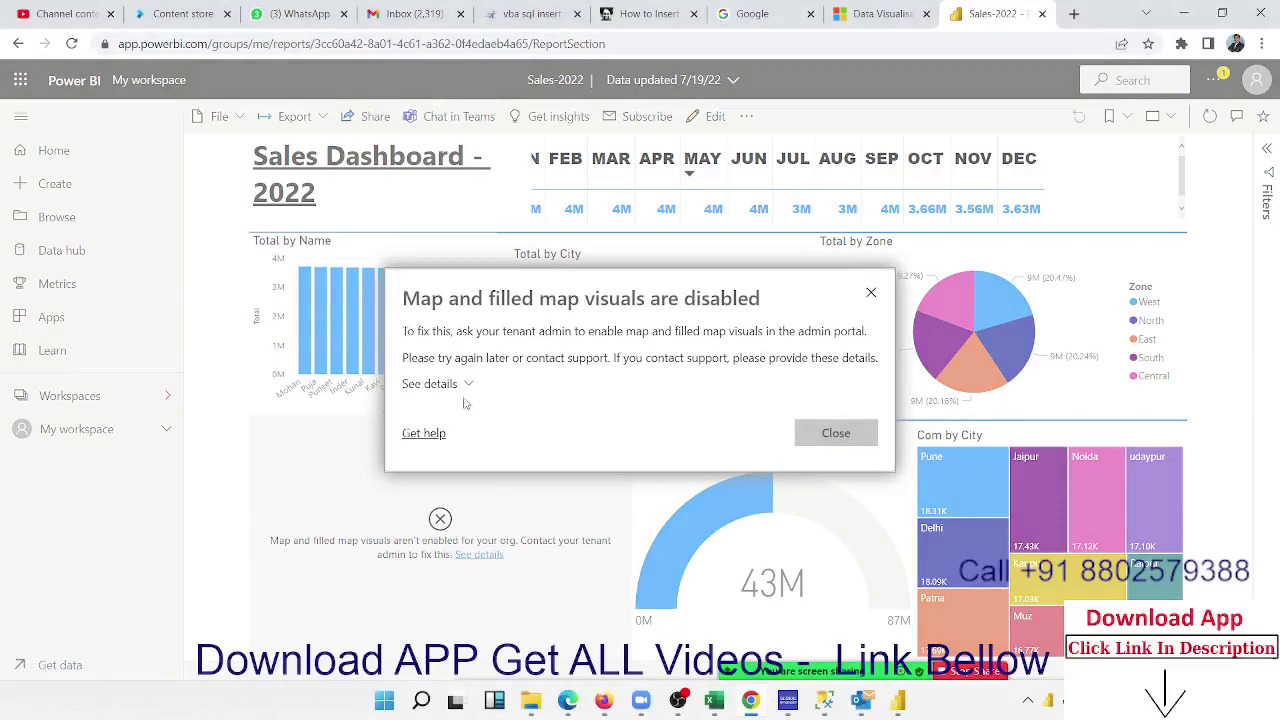
click(463, 386)
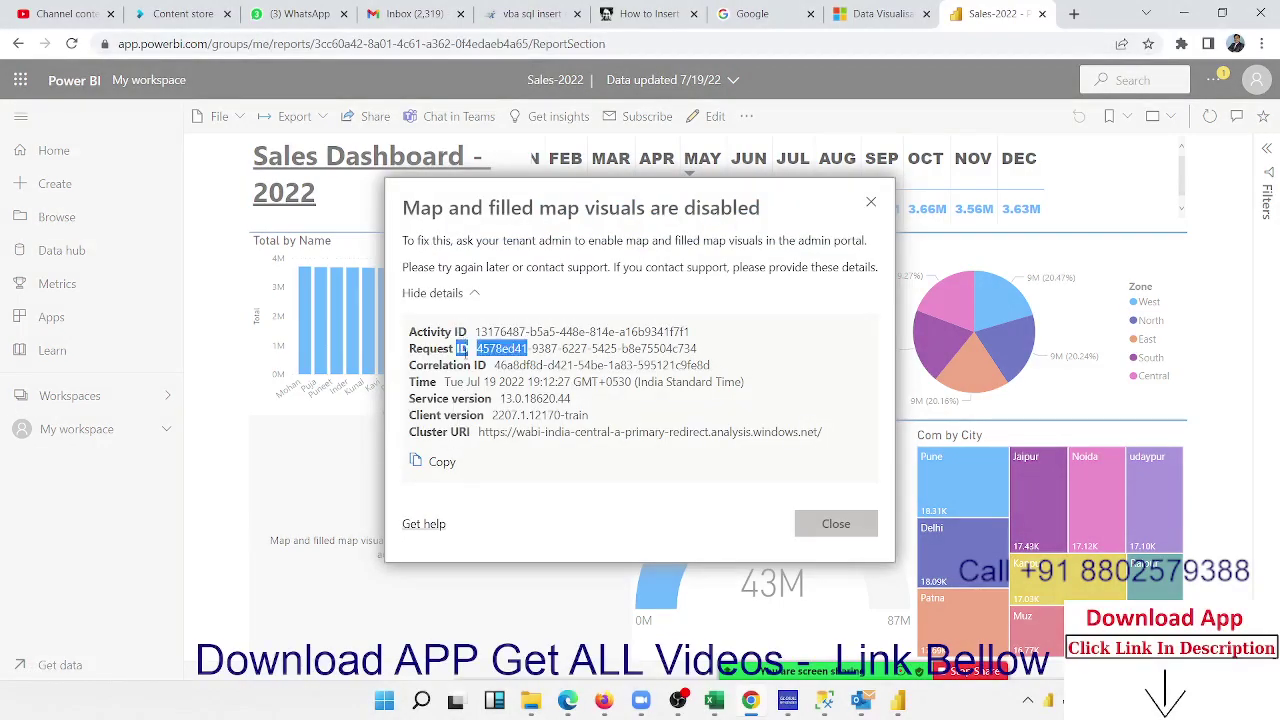
triple_click(515, 431)
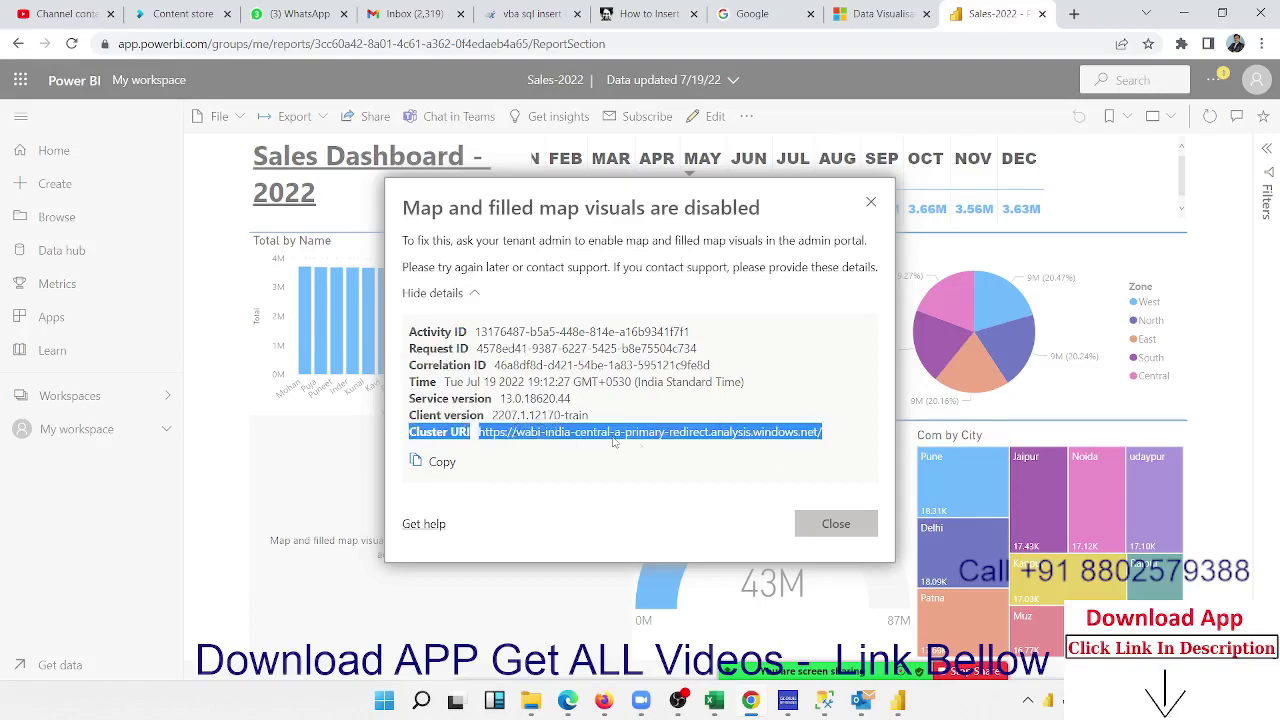
double_click(478, 431)
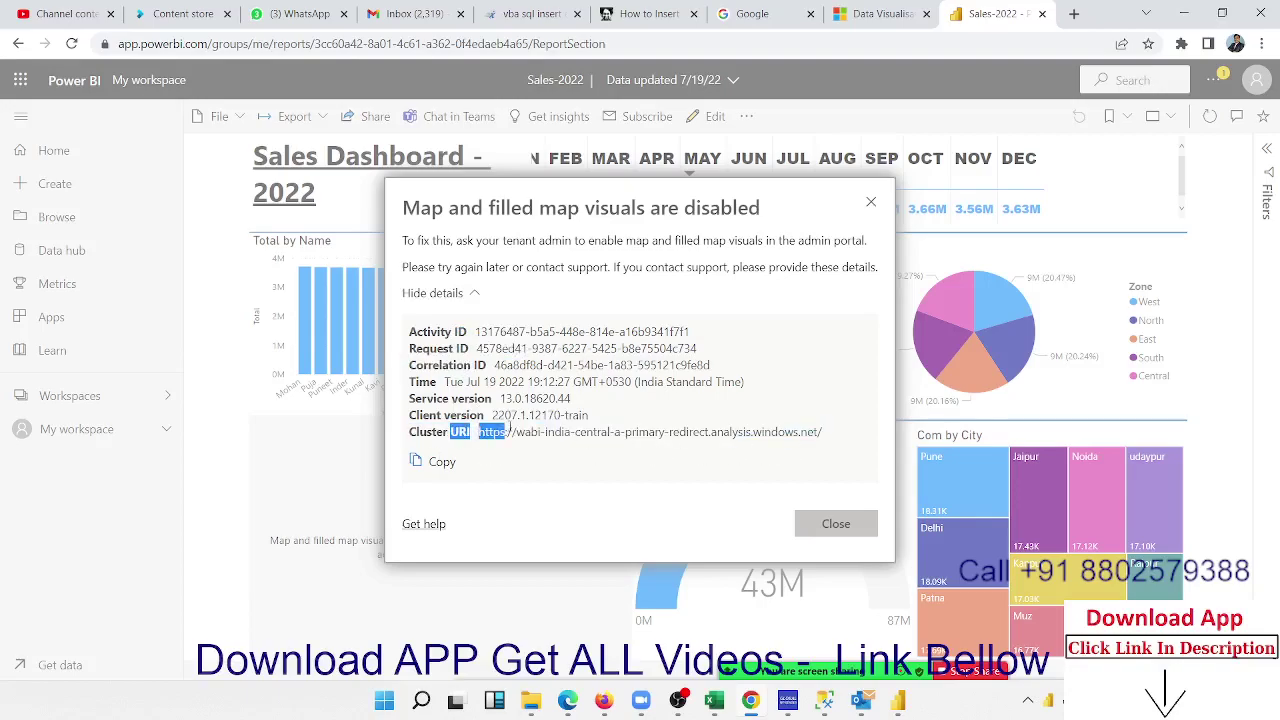
click(857, 524)
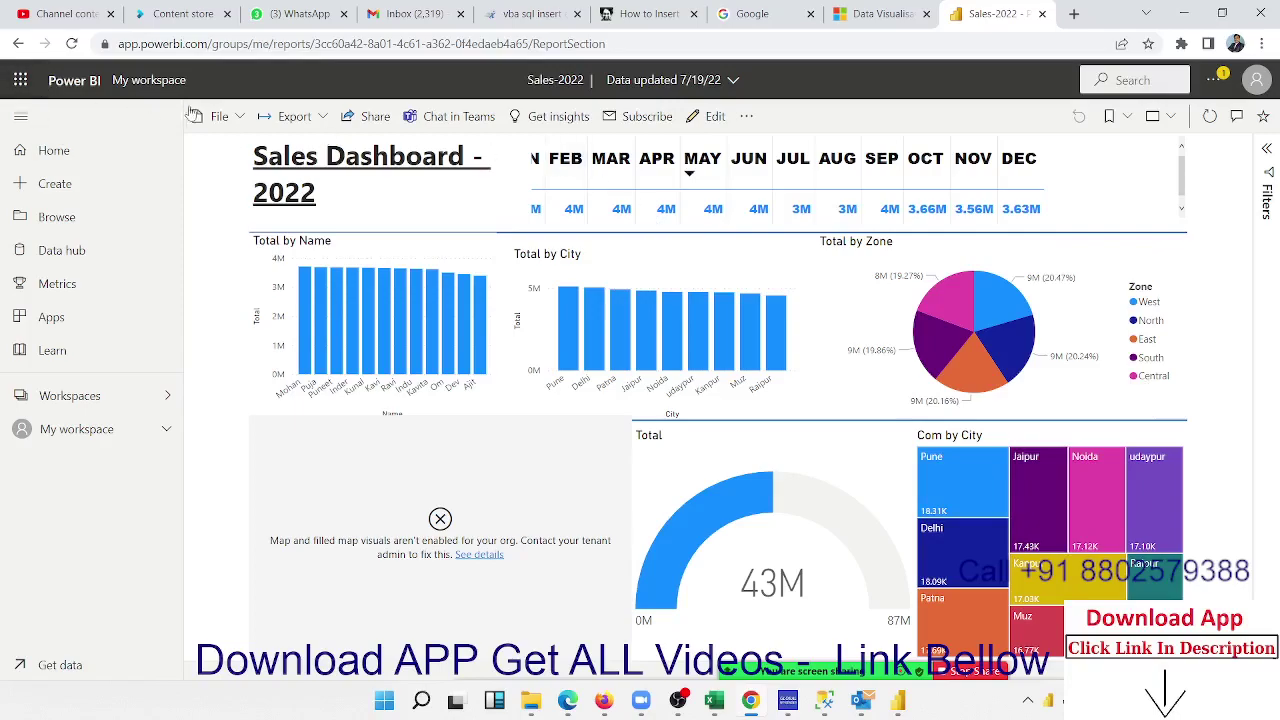
Use Export > Analyze in Excel on Sales-2022 to download Sales-2022.xlsx.
click(237, 117)
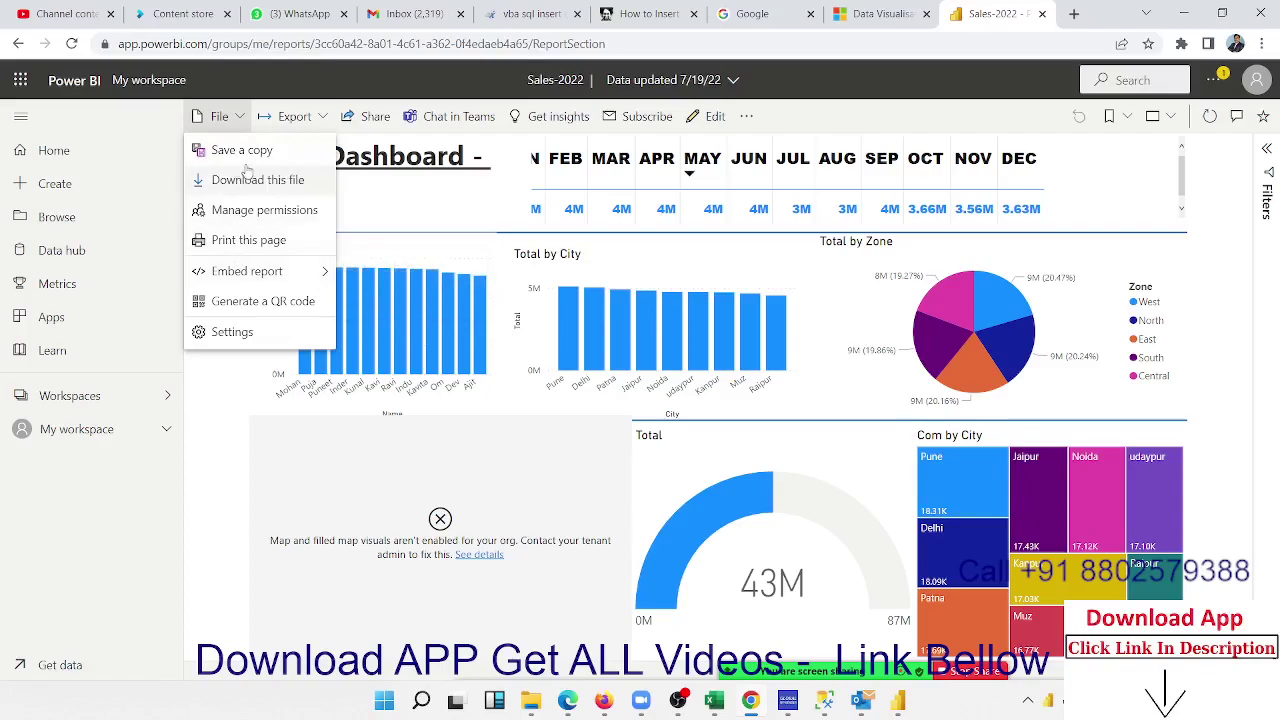
click(320, 118)
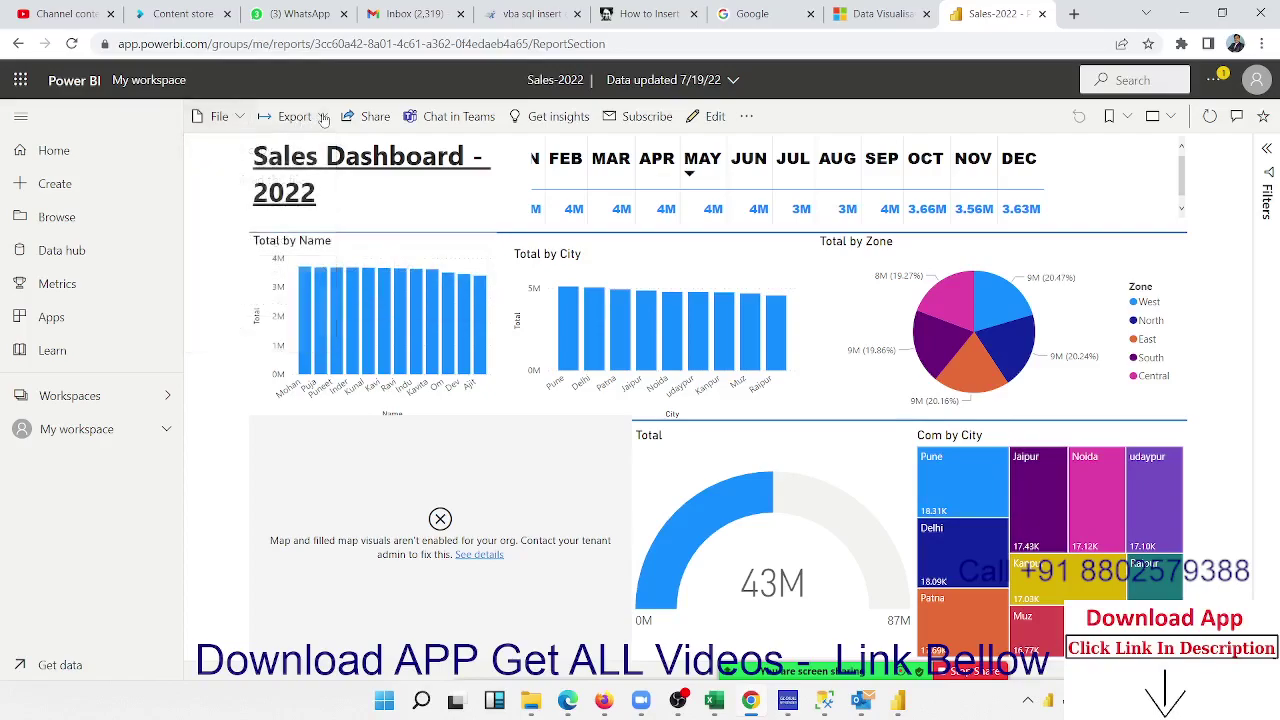
click(323, 118)
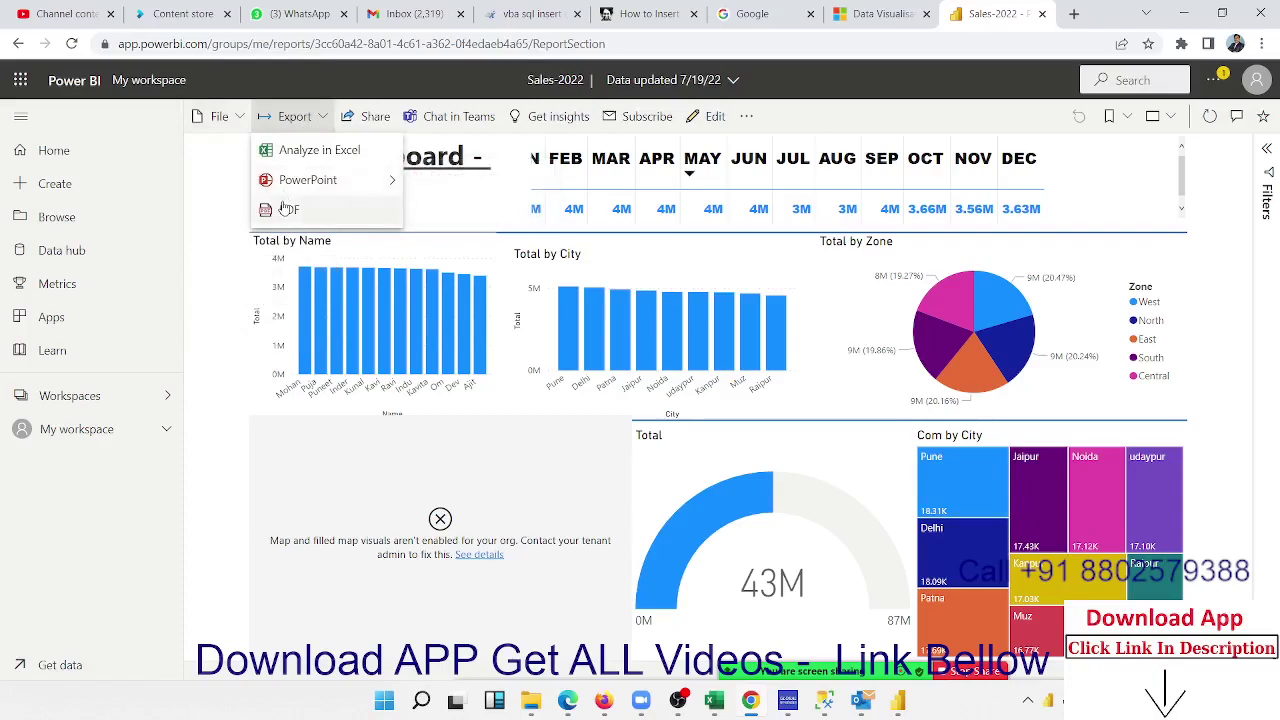
mouse_move(287, 188)
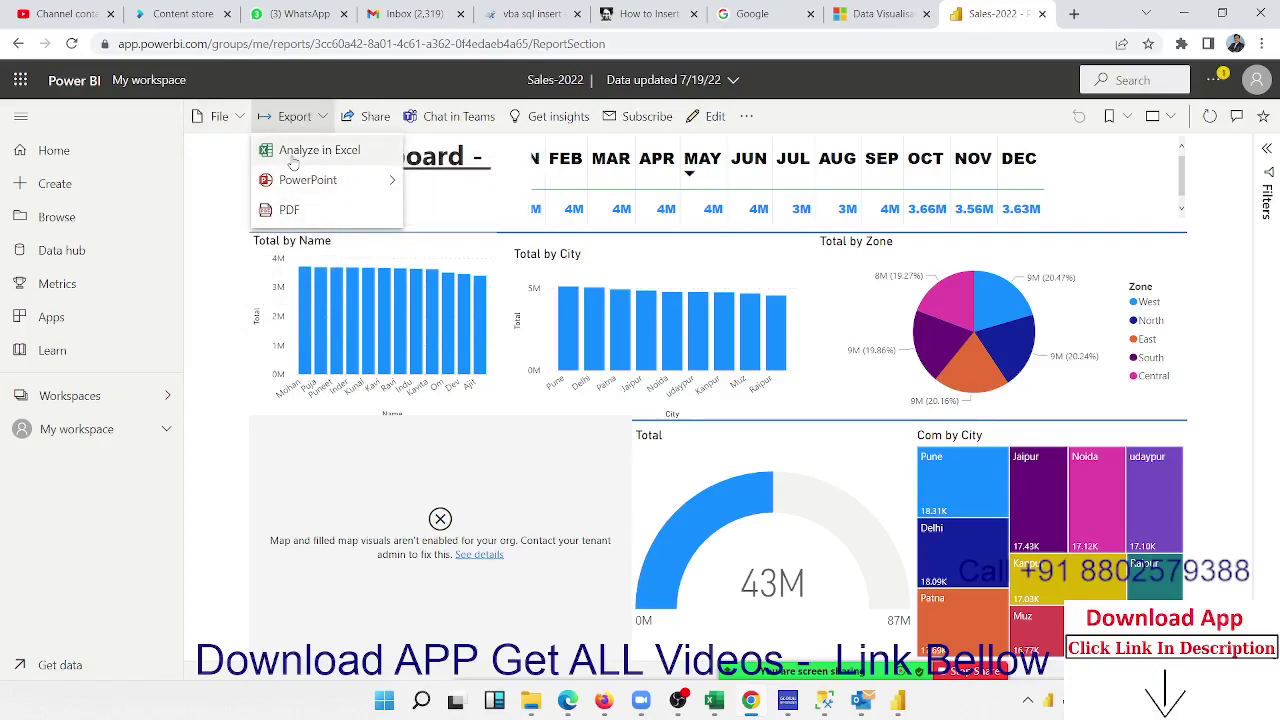
click(295, 158)
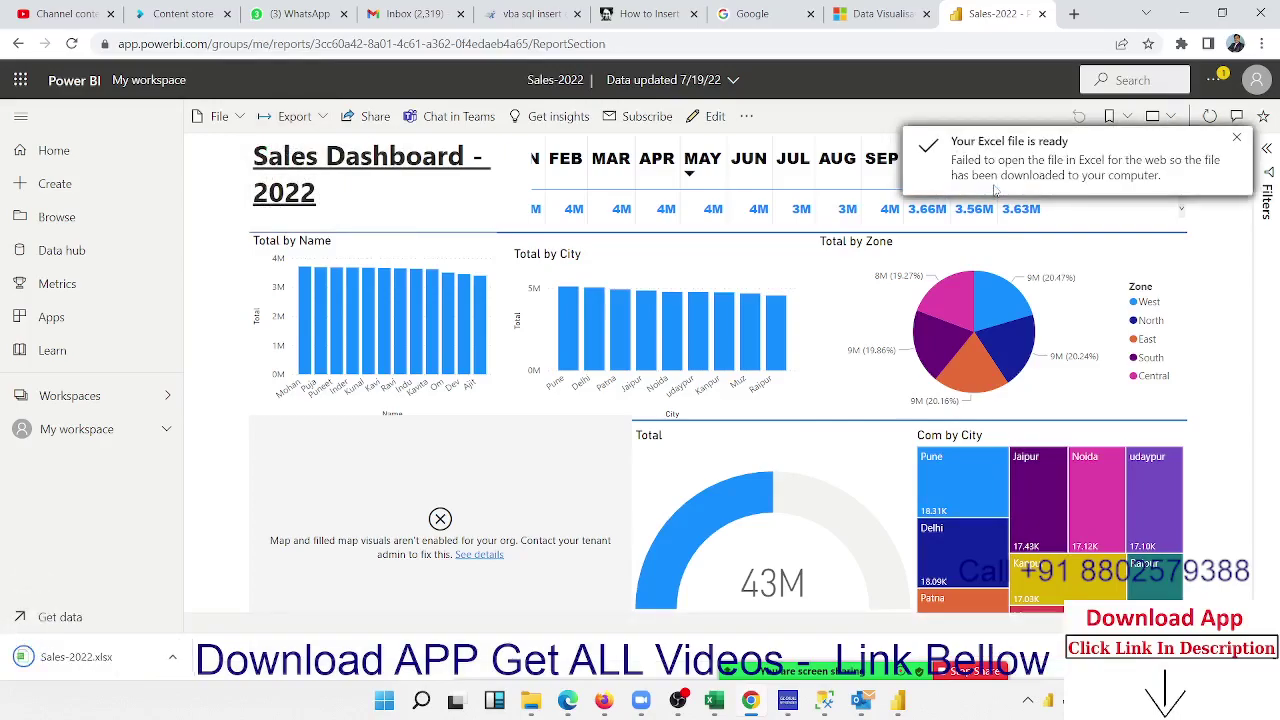
Open the downloaded Sales-2022.xlsx and enable its external data connections.
click(65, 658)
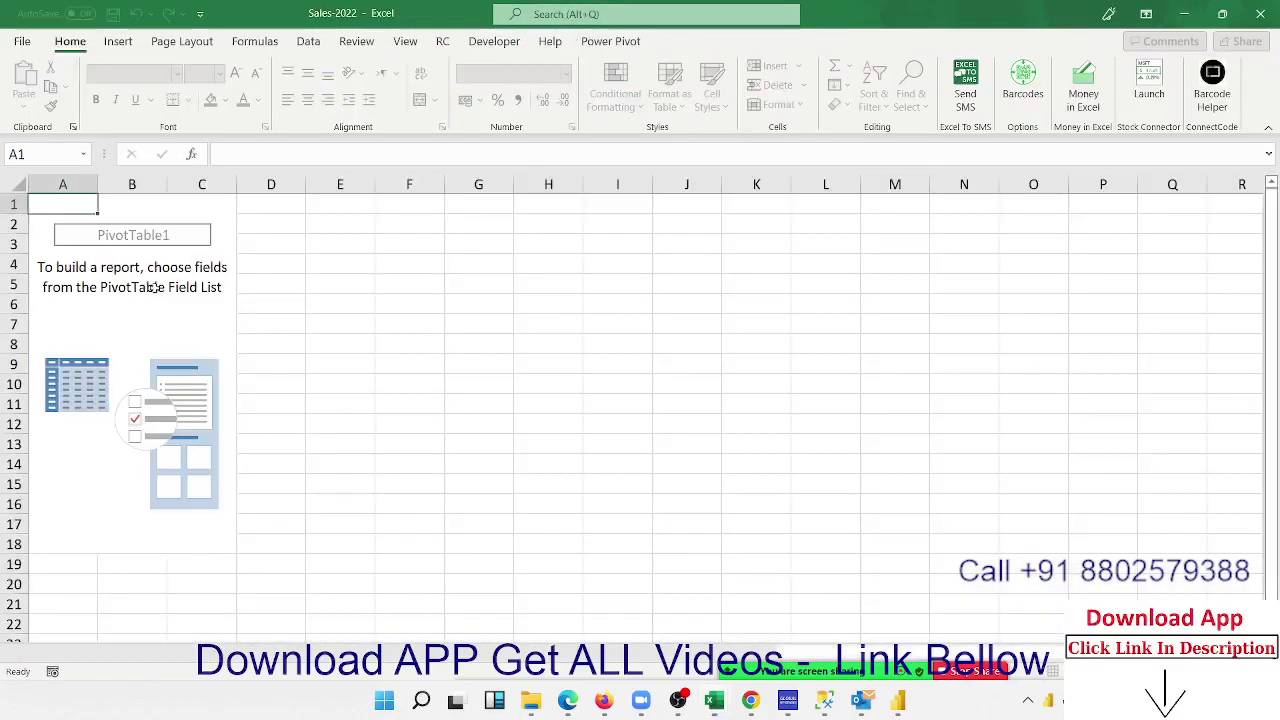
click(155, 287)
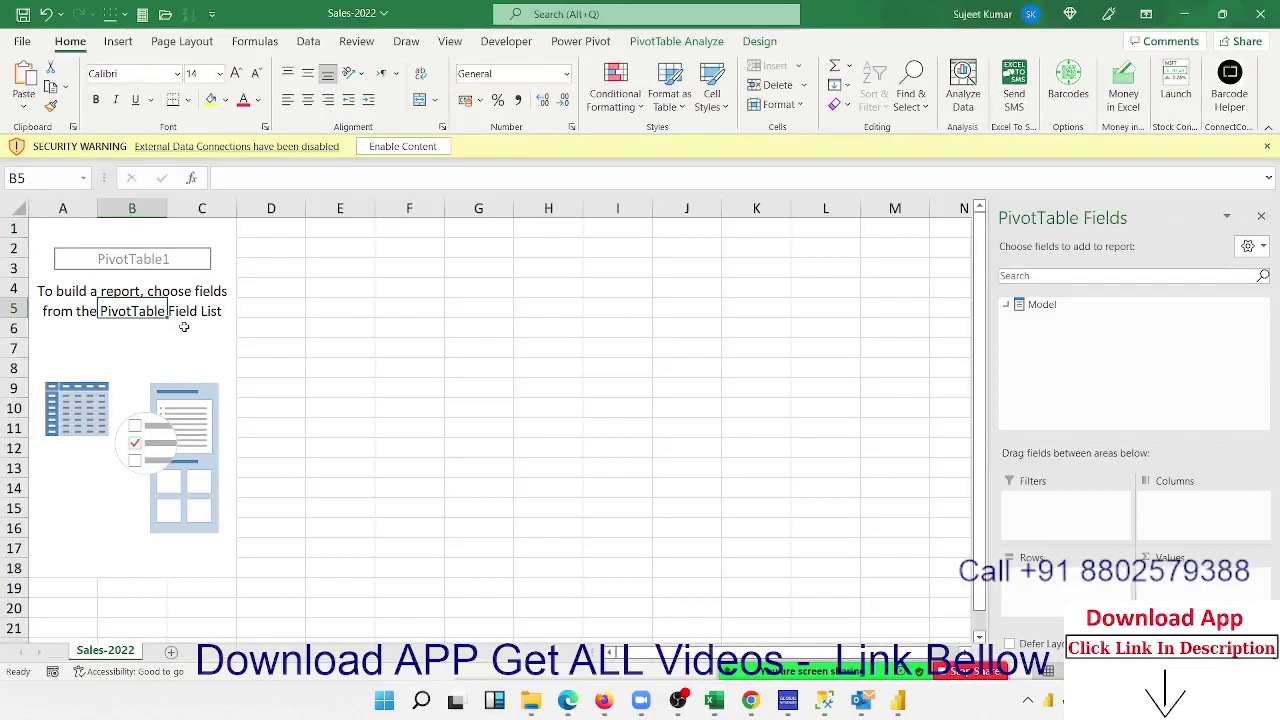
click(394, 146)
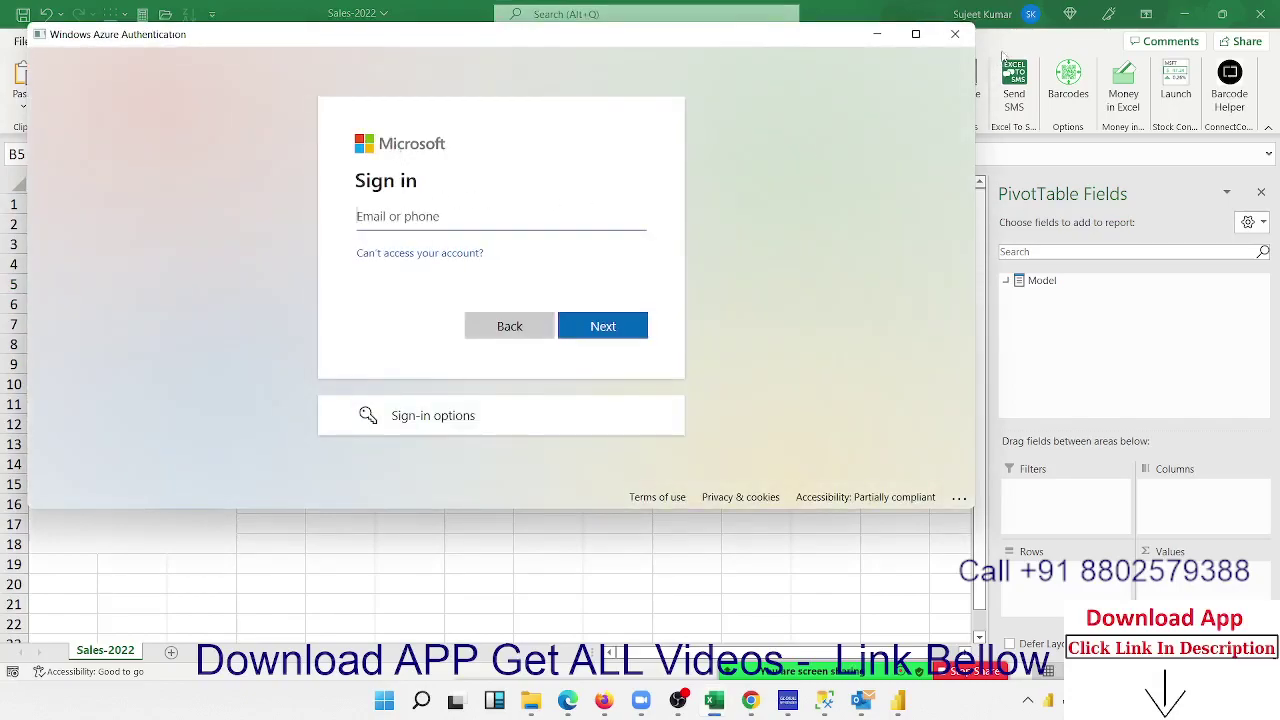
Cancel the Microsoft sign-in, acknowledge the refresh errors, and close the workbook without saving.
click(955, 34)
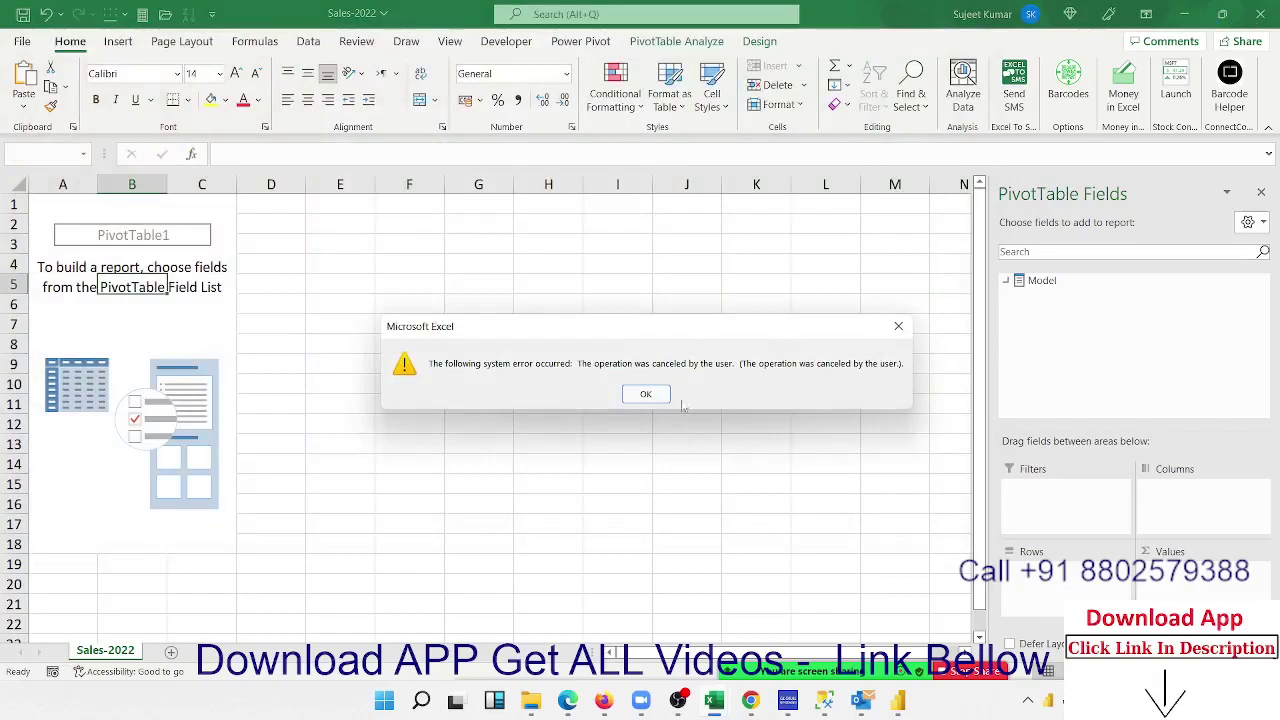
click(655, 394)
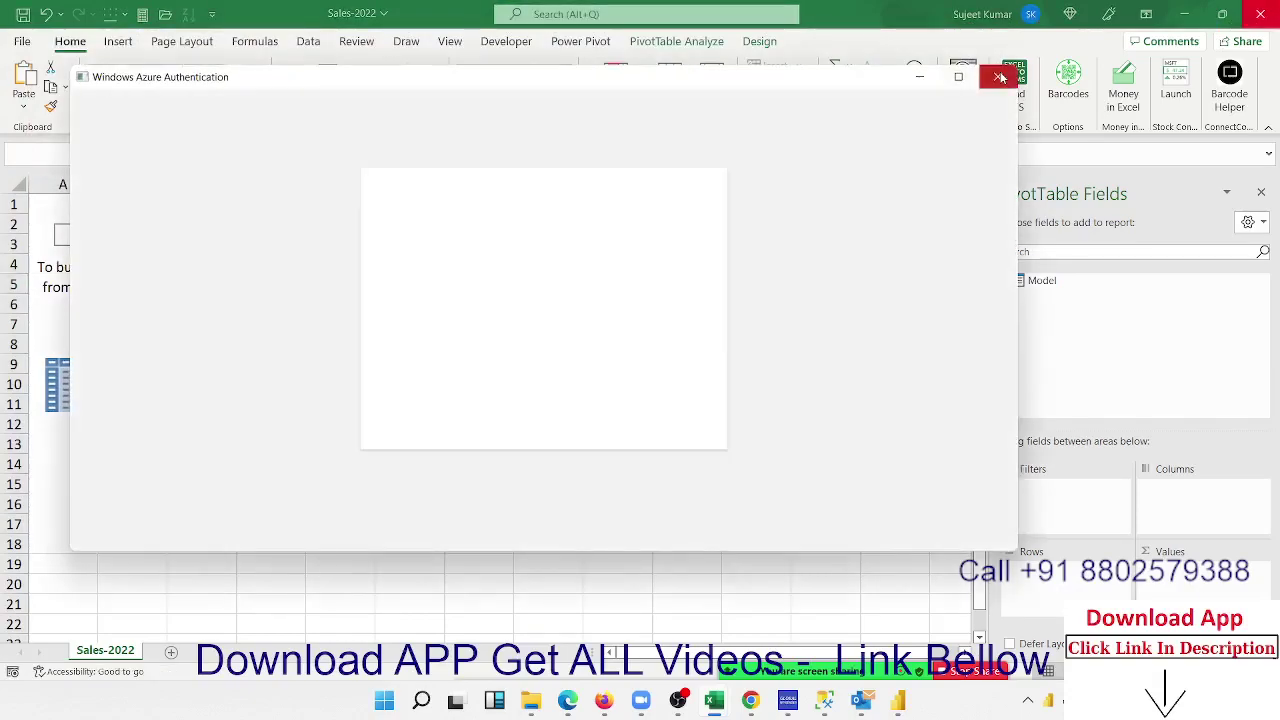
click(997, 77)
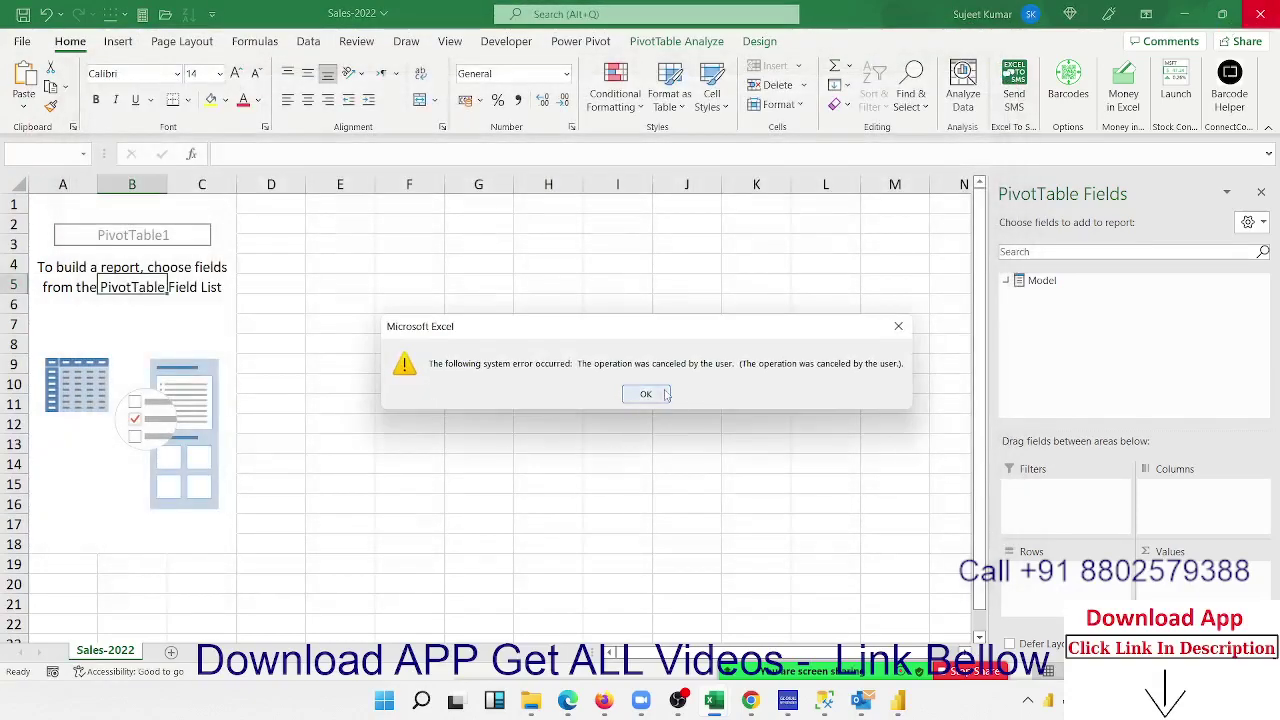
click(643, 394)
click(636, 394)
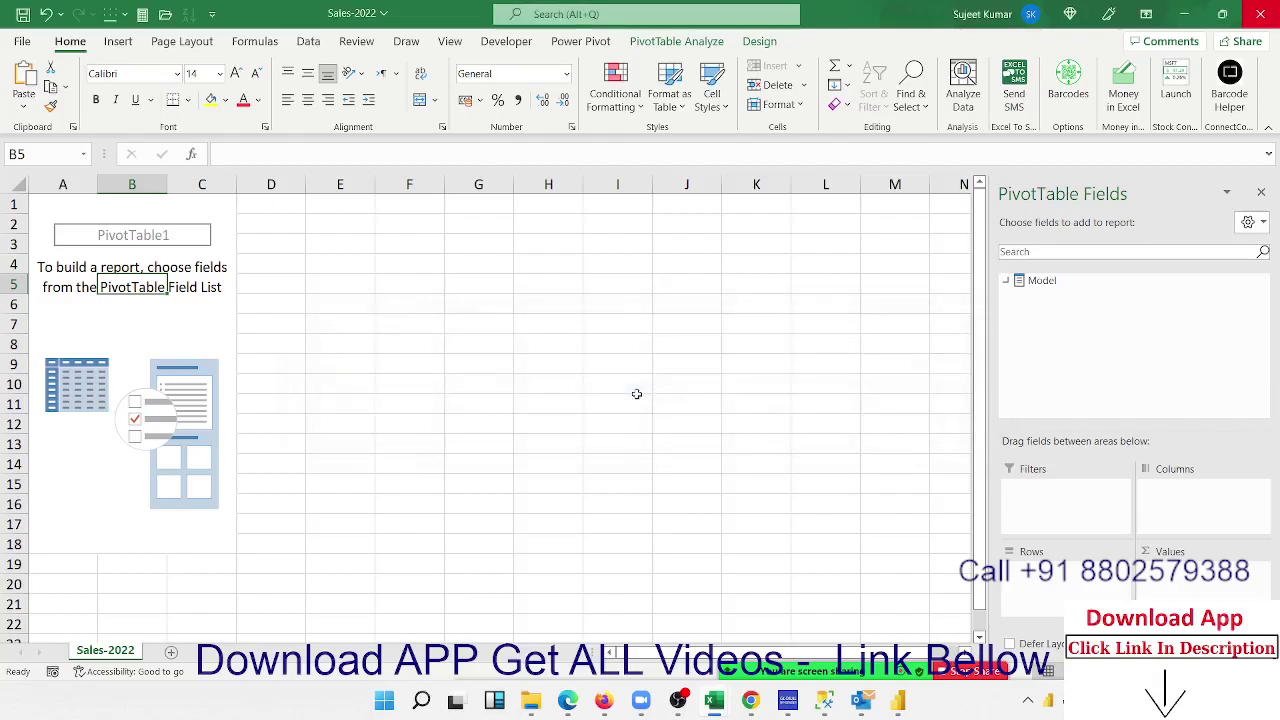
click(1260, 14)
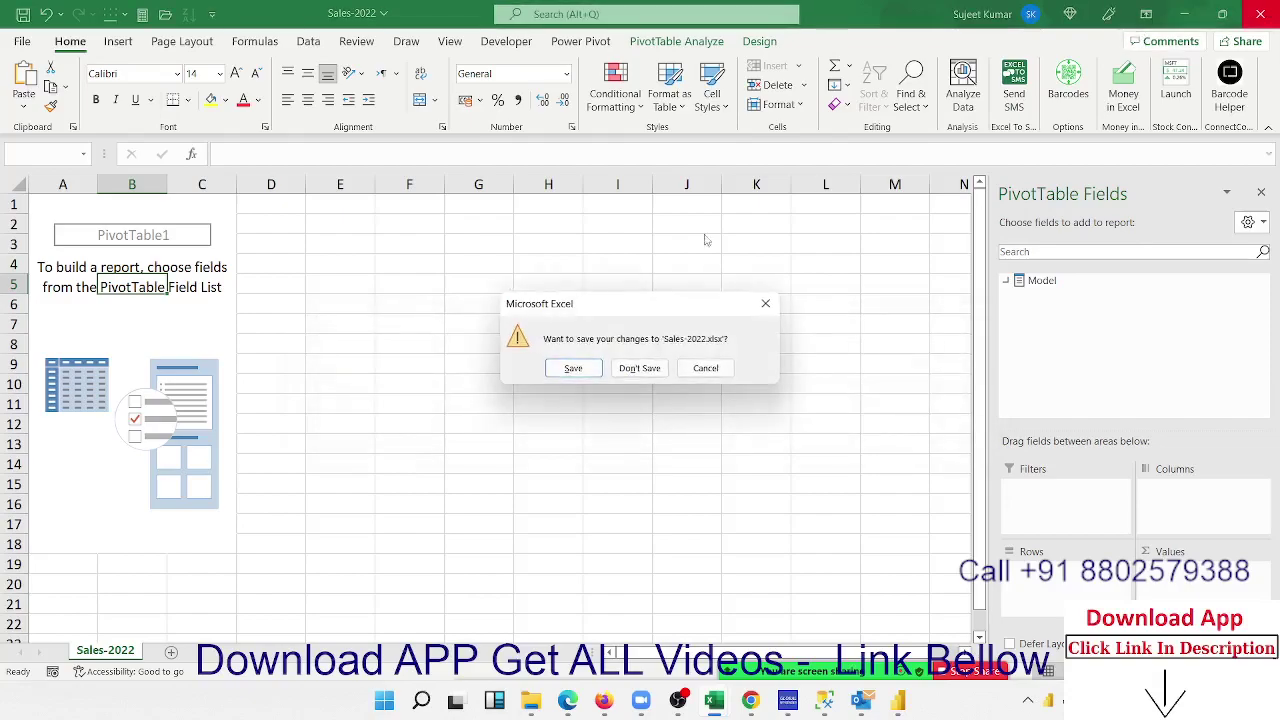
click(640, 369)
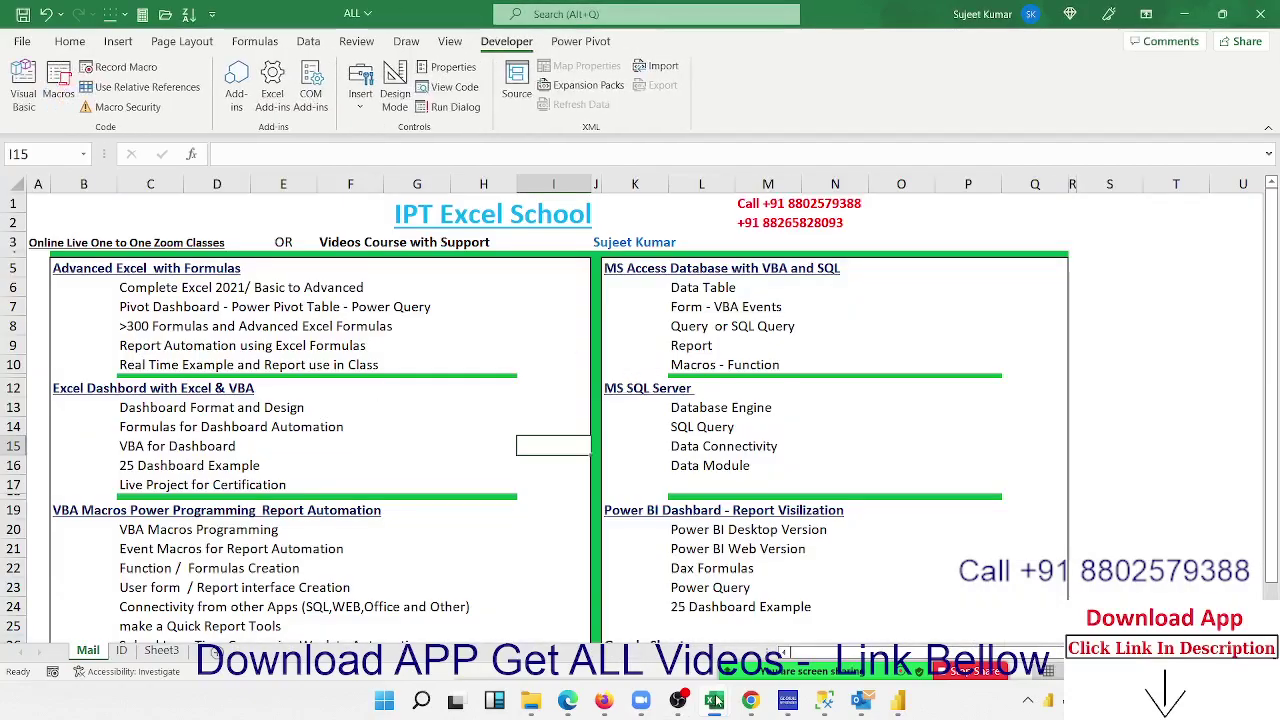
Export the report to PowerPoint with embedded live data, copy the page link, and launch PowerPoint.
click(758, 703)
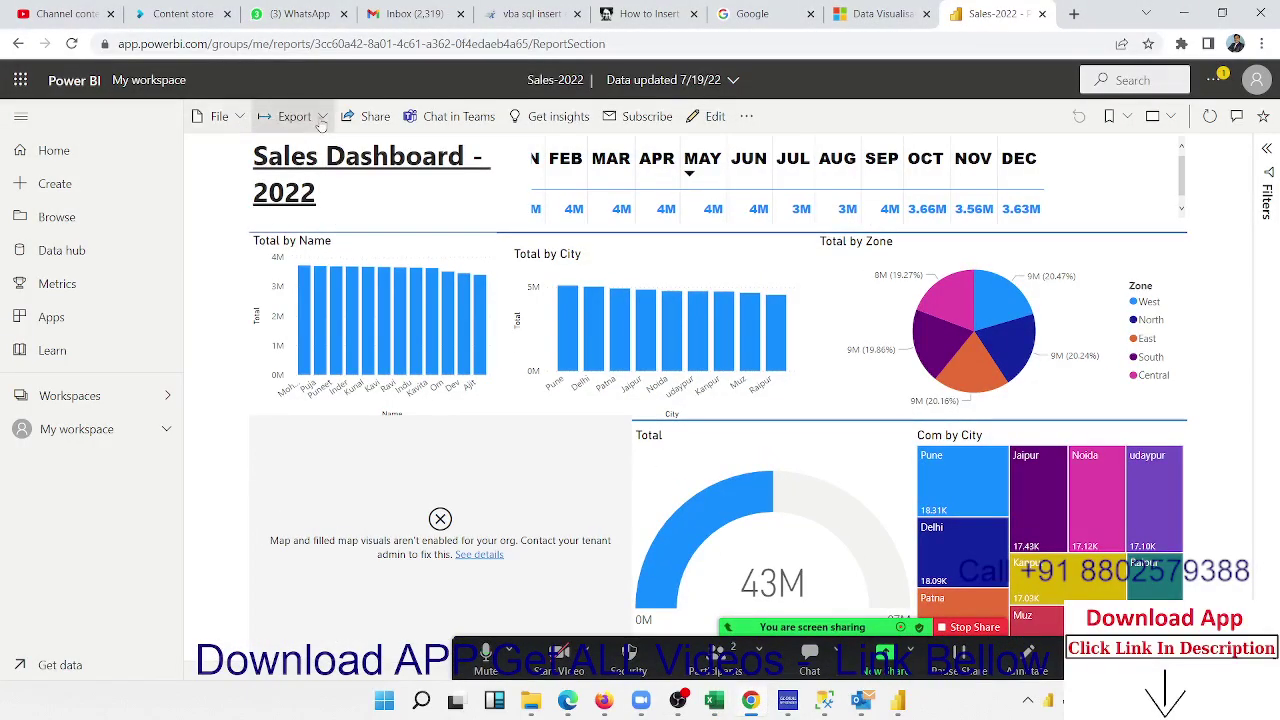
click(285, 117)
mouse_move(318, 188)
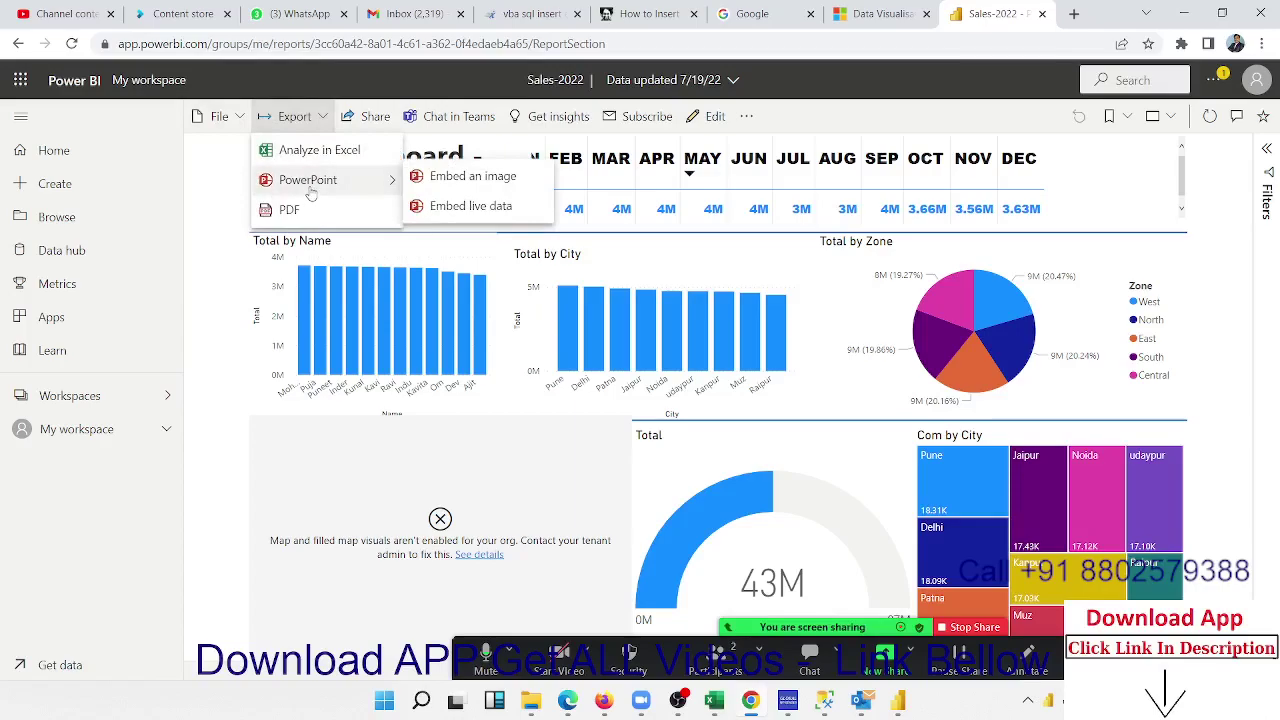
click(476, 210)
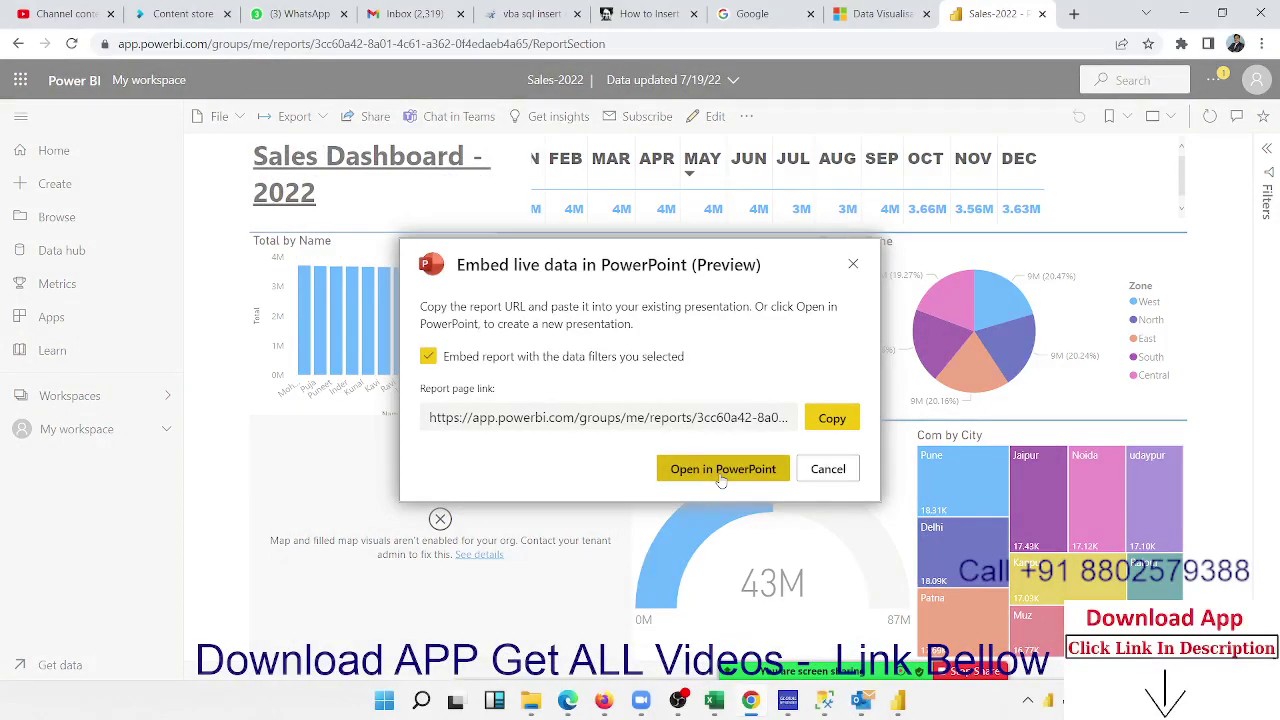
click(832, 418)
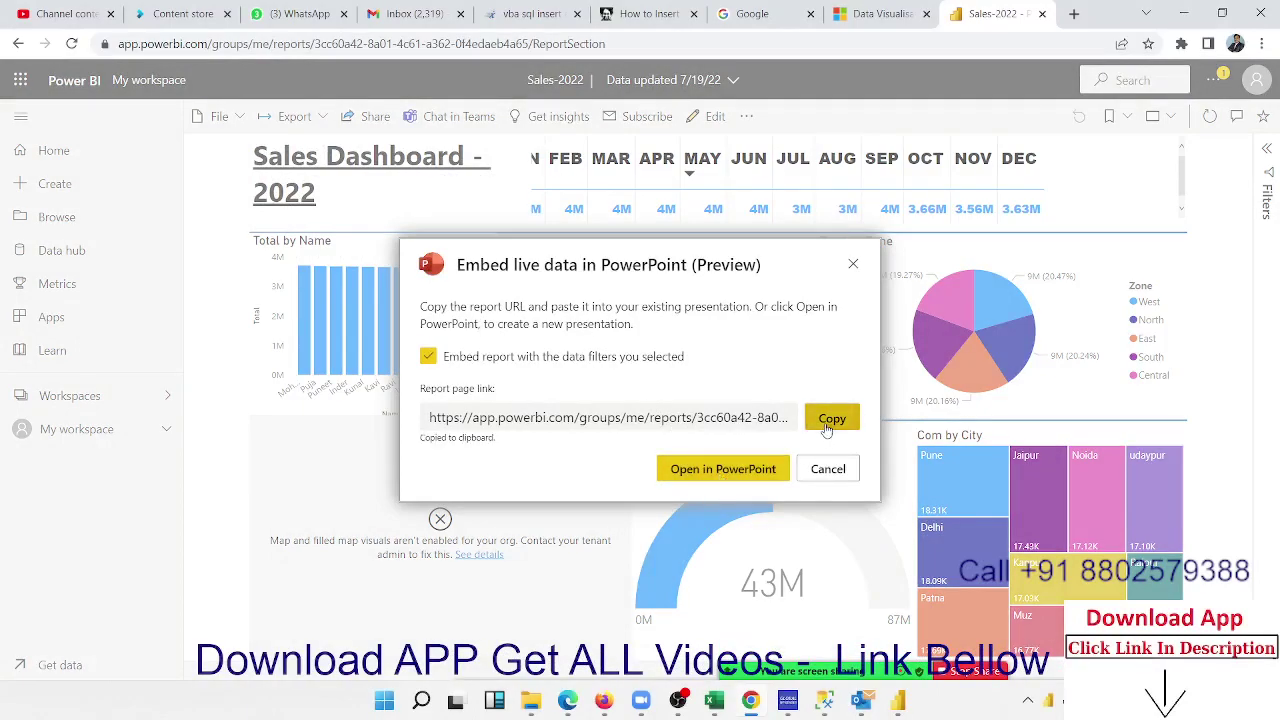
click(711, 476)
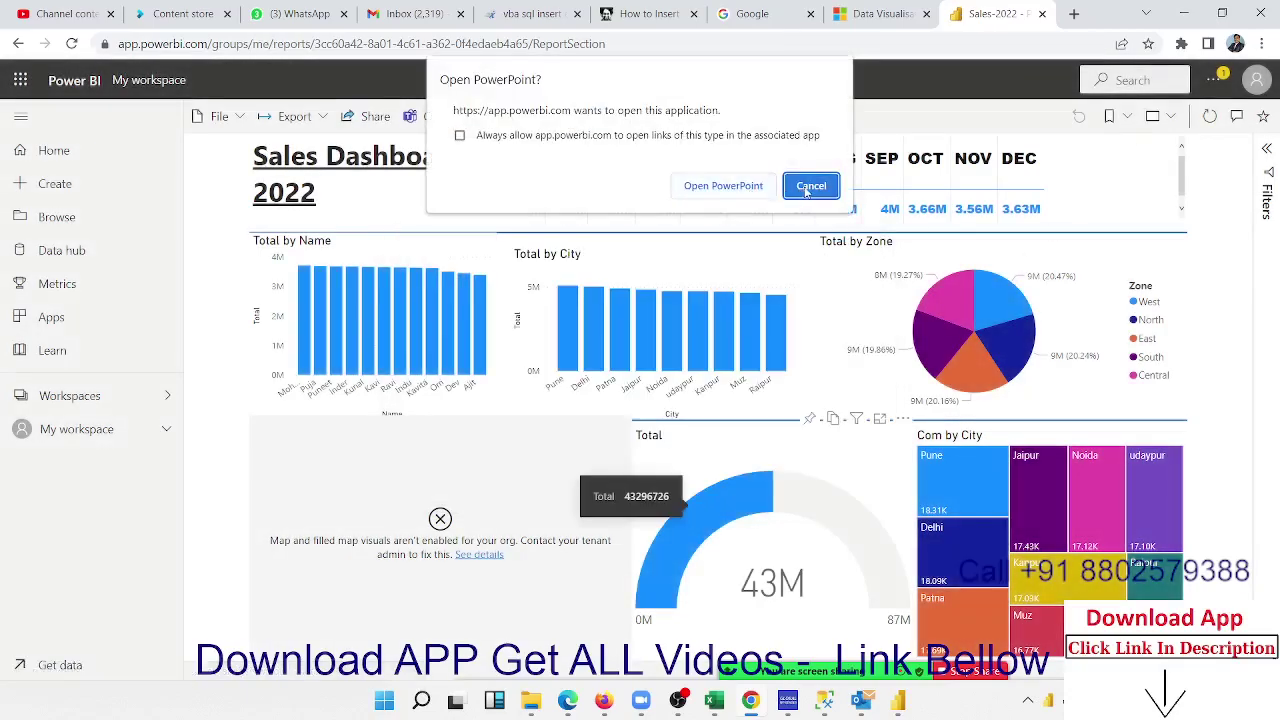
click(723, 186)
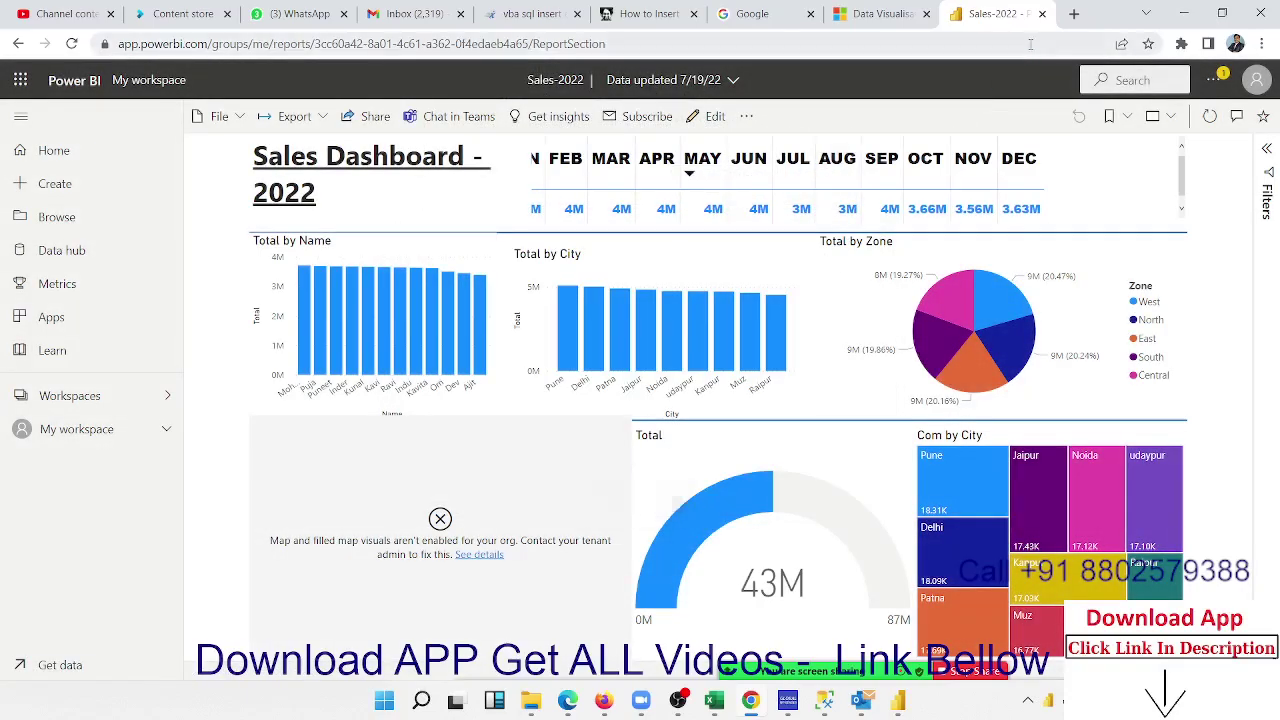
Paste the copied Sales-2022 report link into a new Chrome tab and load it.
click(1074, 14)
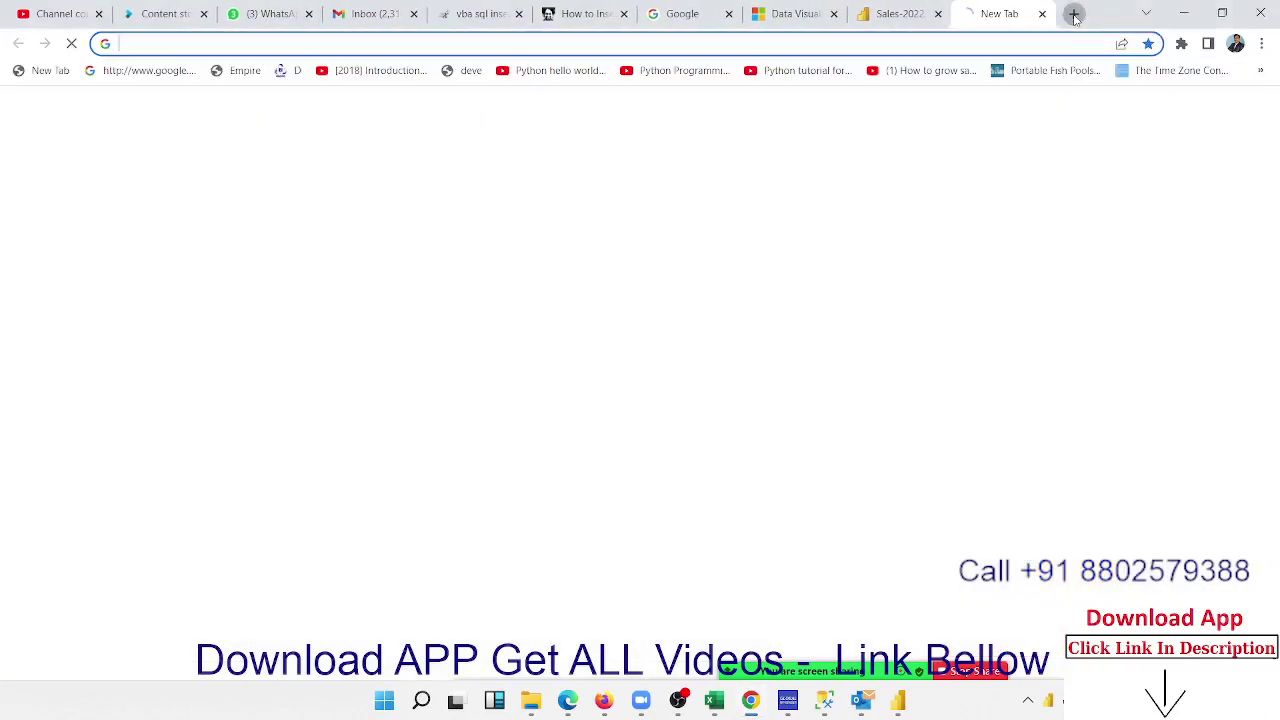
key(ctrl+v)
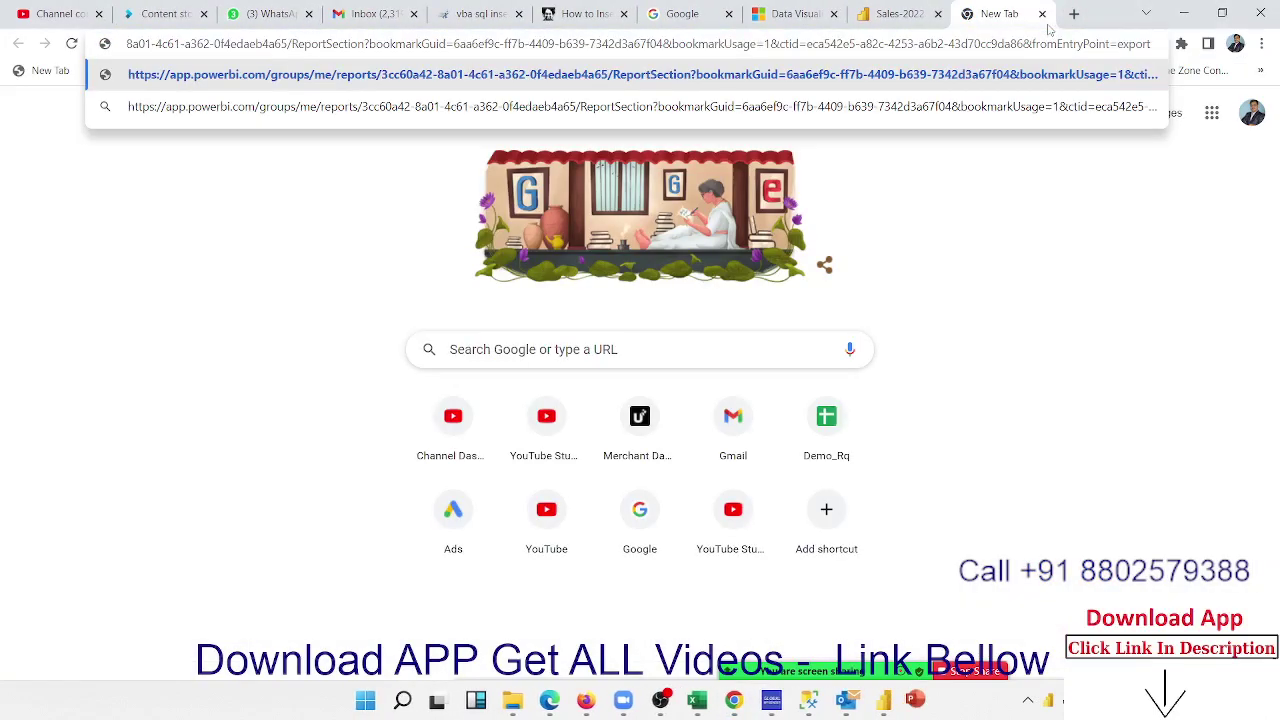
key(Return)
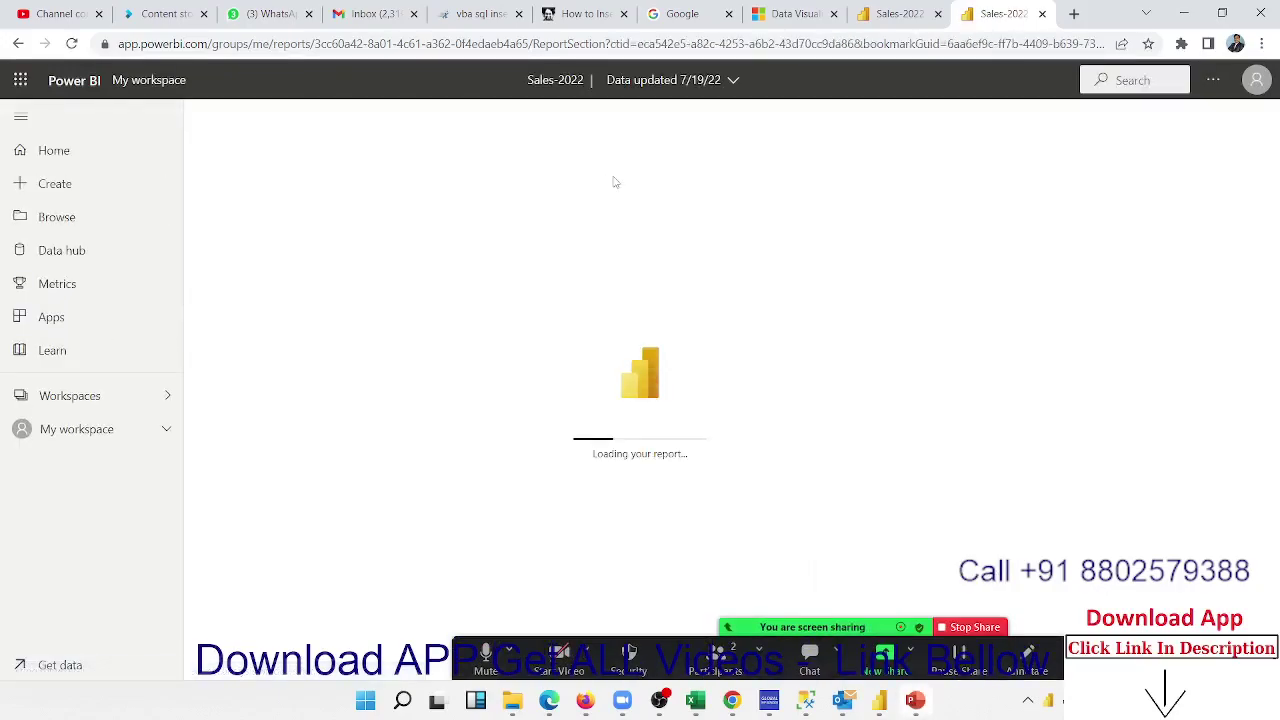
In PowerPoint, trust the Power BI add-in and cancel its Microsoft sign-in.
click(915, 703)
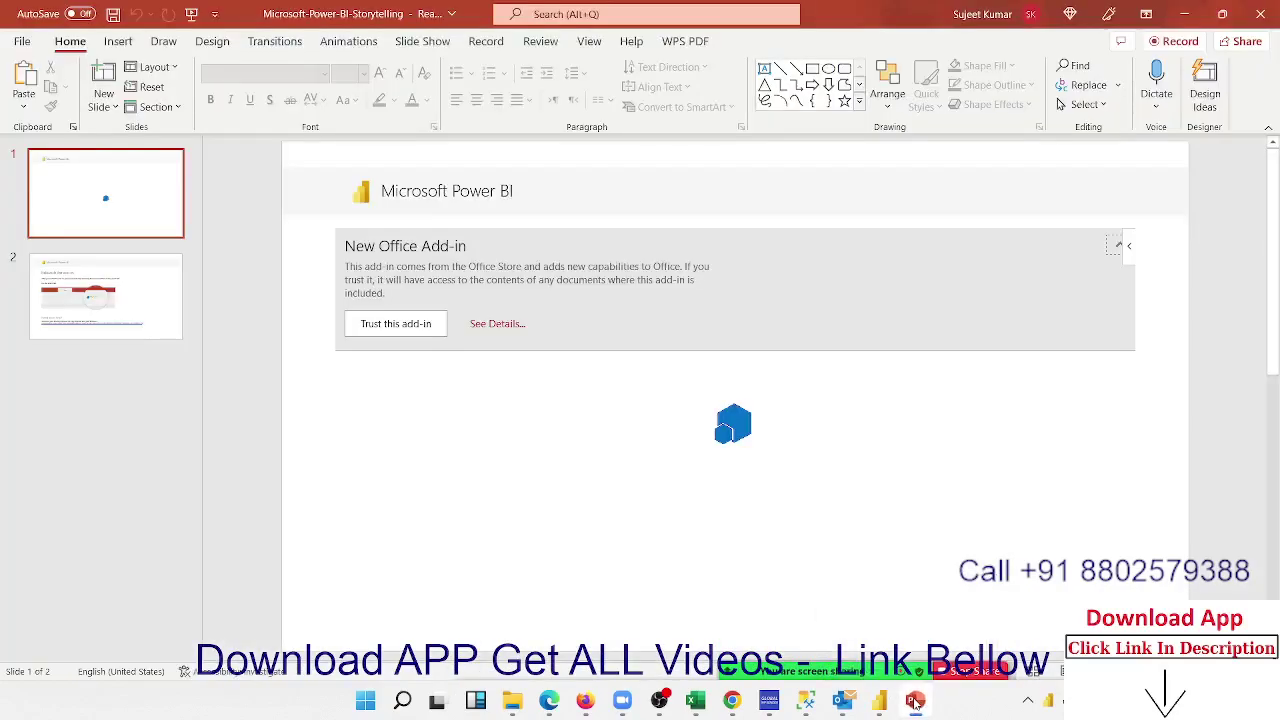
click(401, 325)
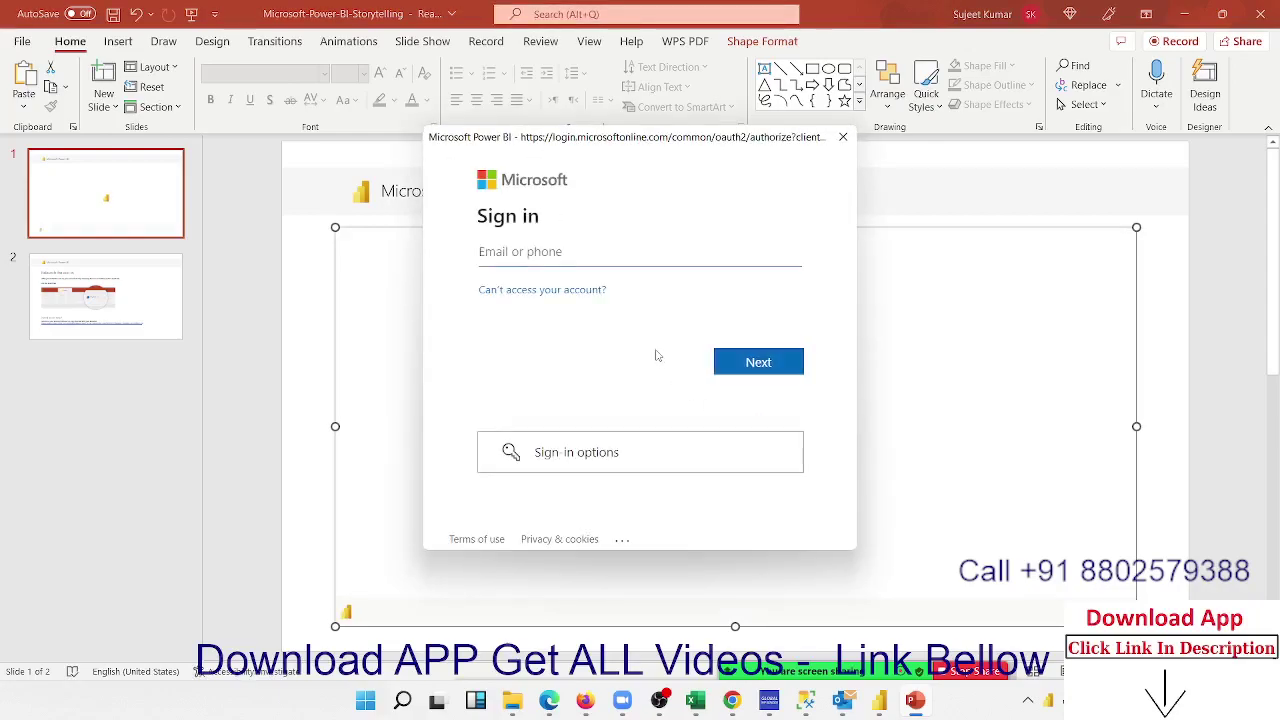
click(843, 140)
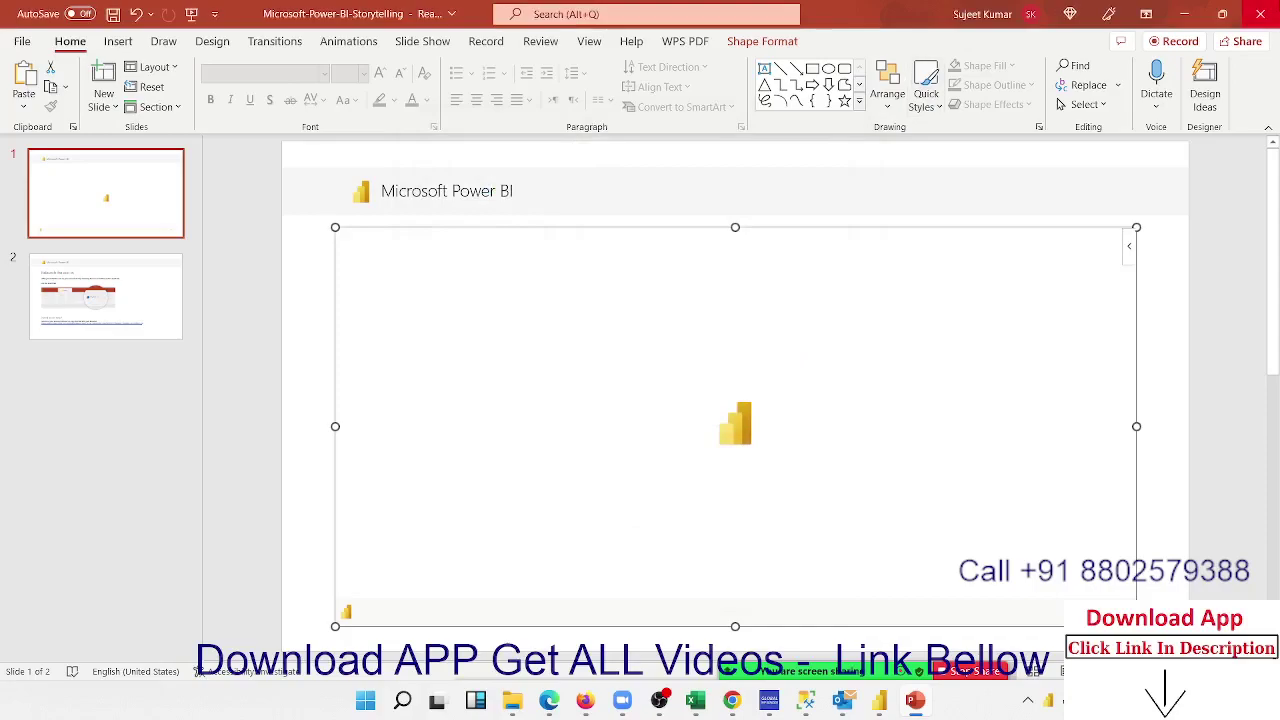
View slide 2, then close the presentation without saving.
click(157, 263)
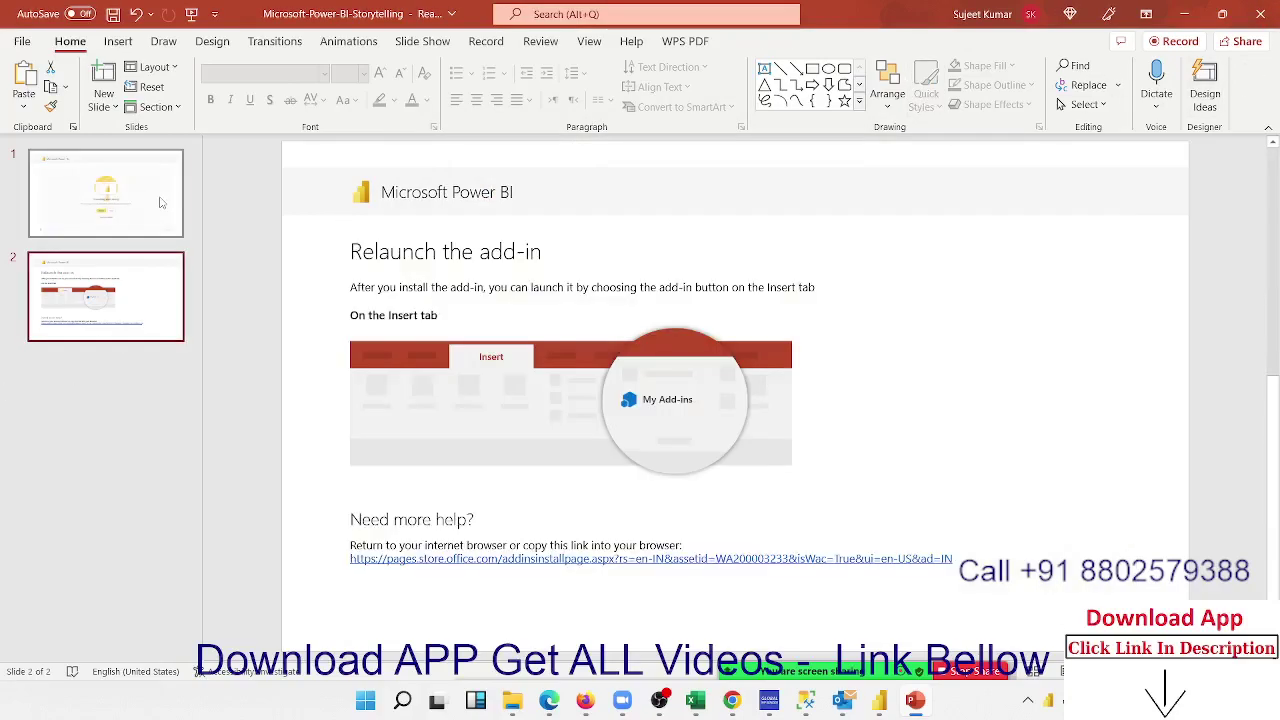
key(Up)
click(157, 263)
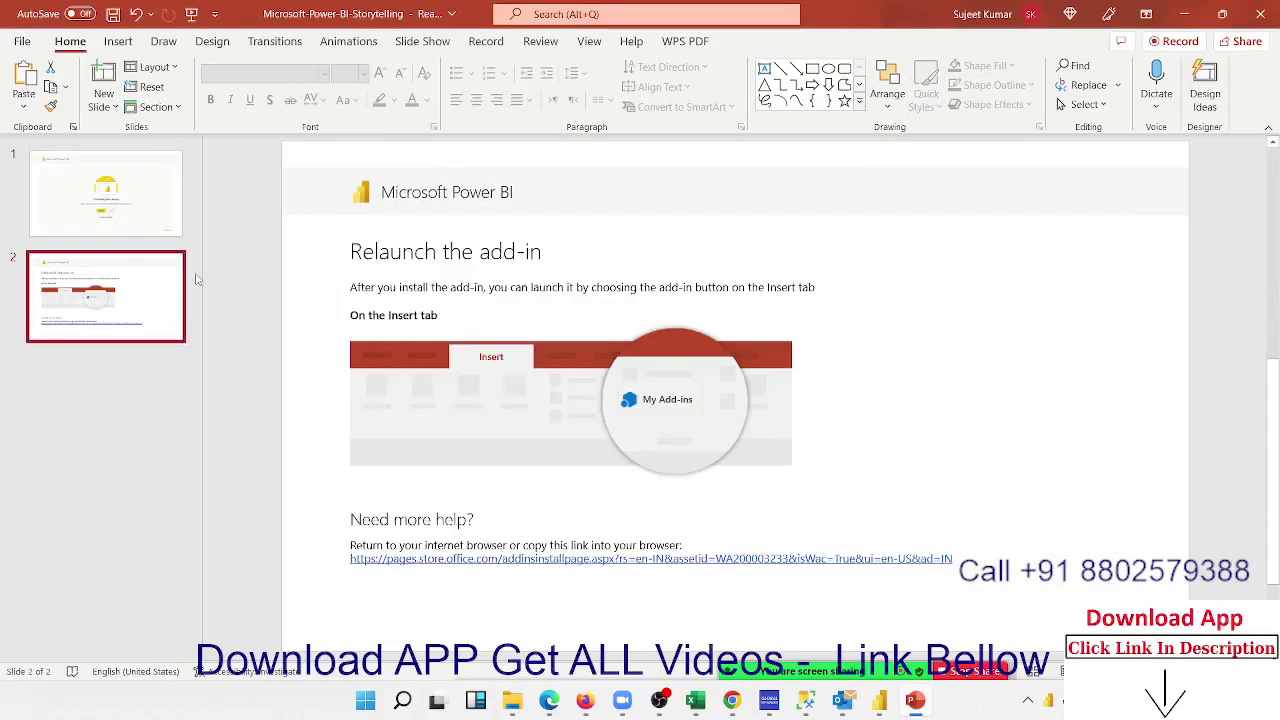
click(1258, 11)
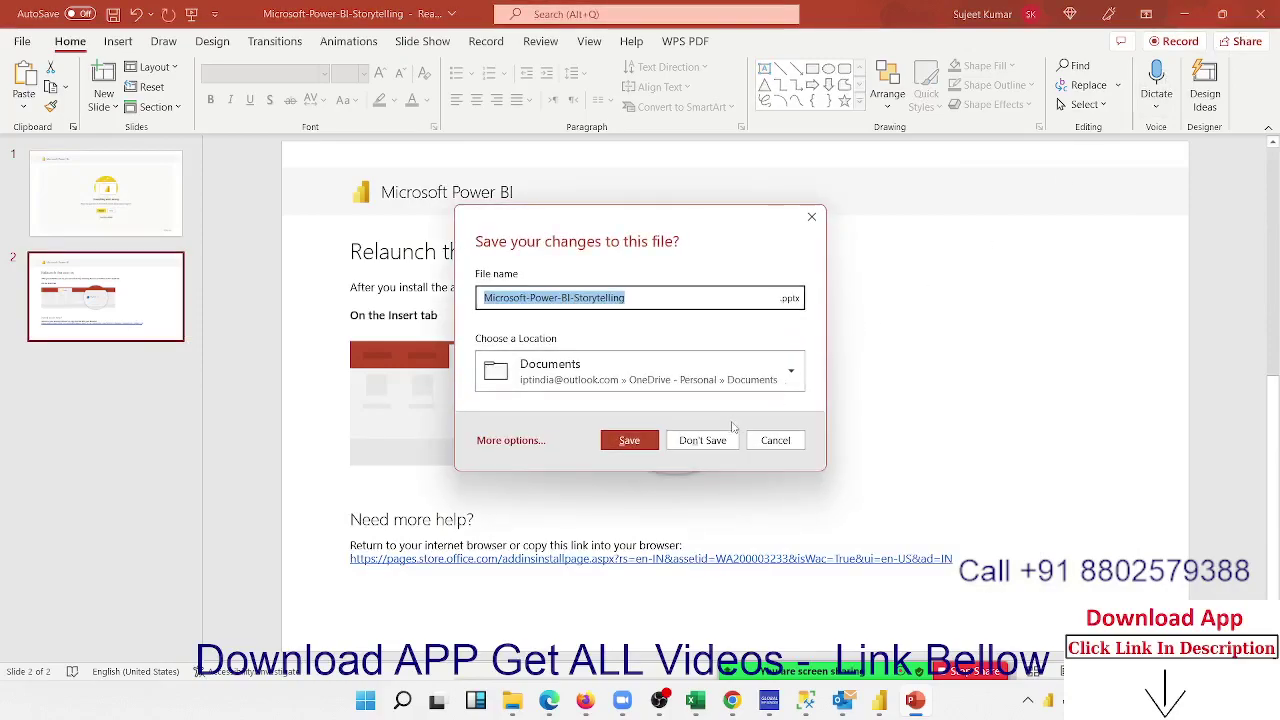
click(702, 444)
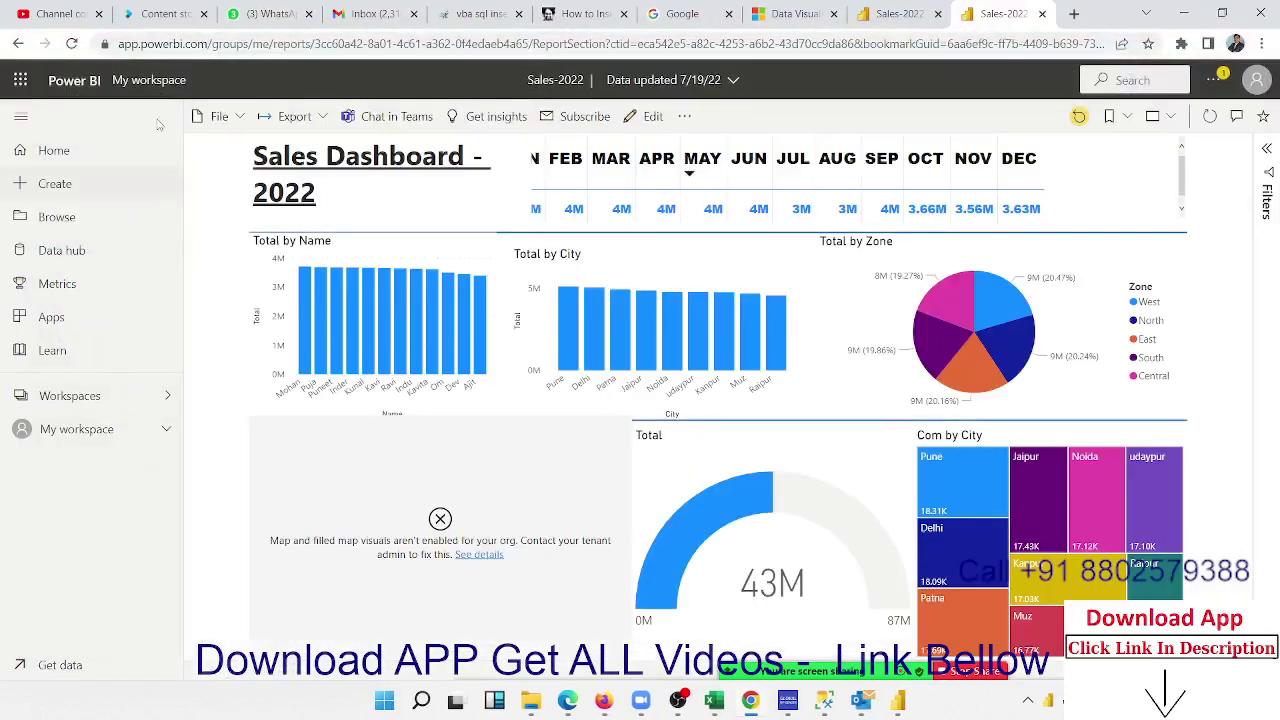
click(231, 122)
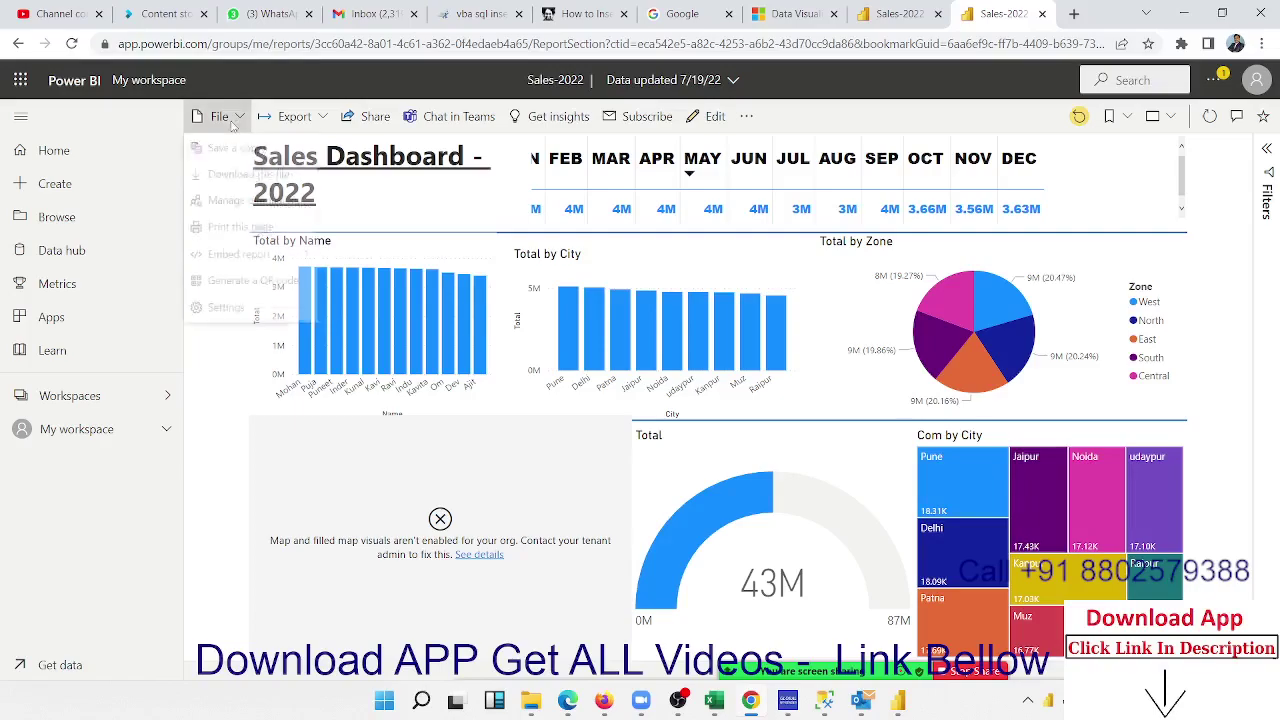
key(Escape)
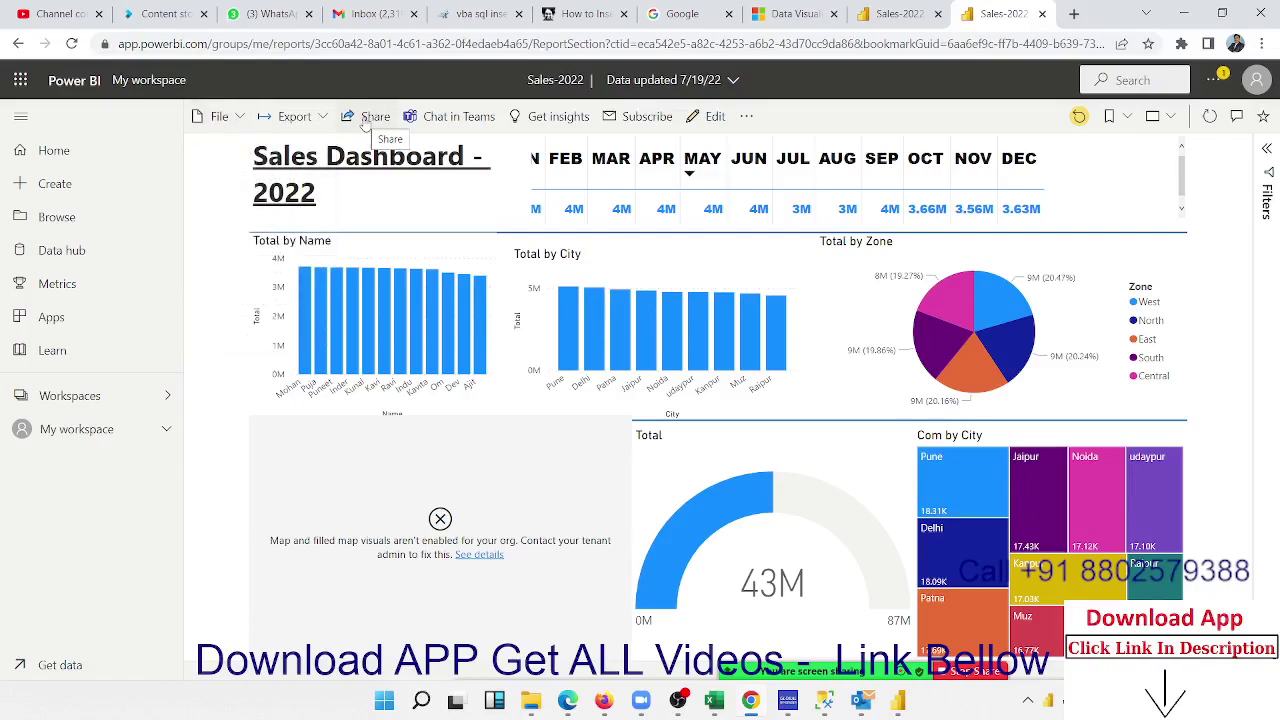
click(460, 118)
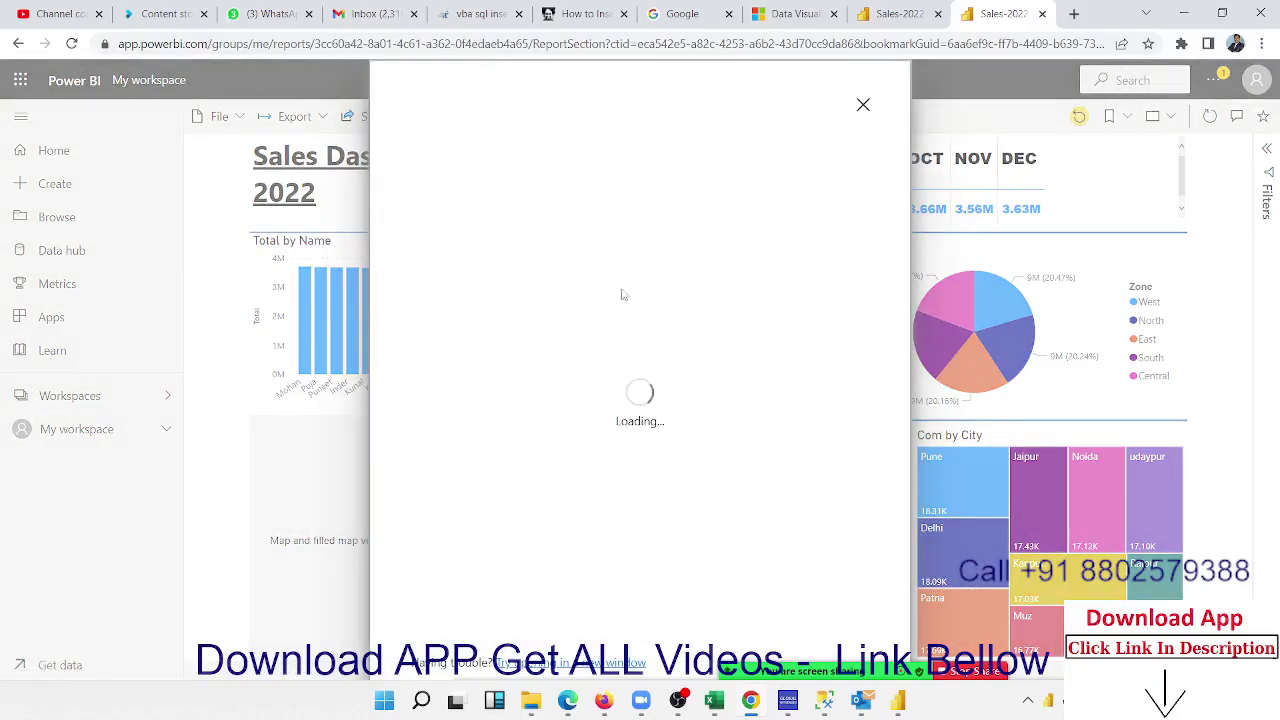
click(866, 107)
click(866, 107)
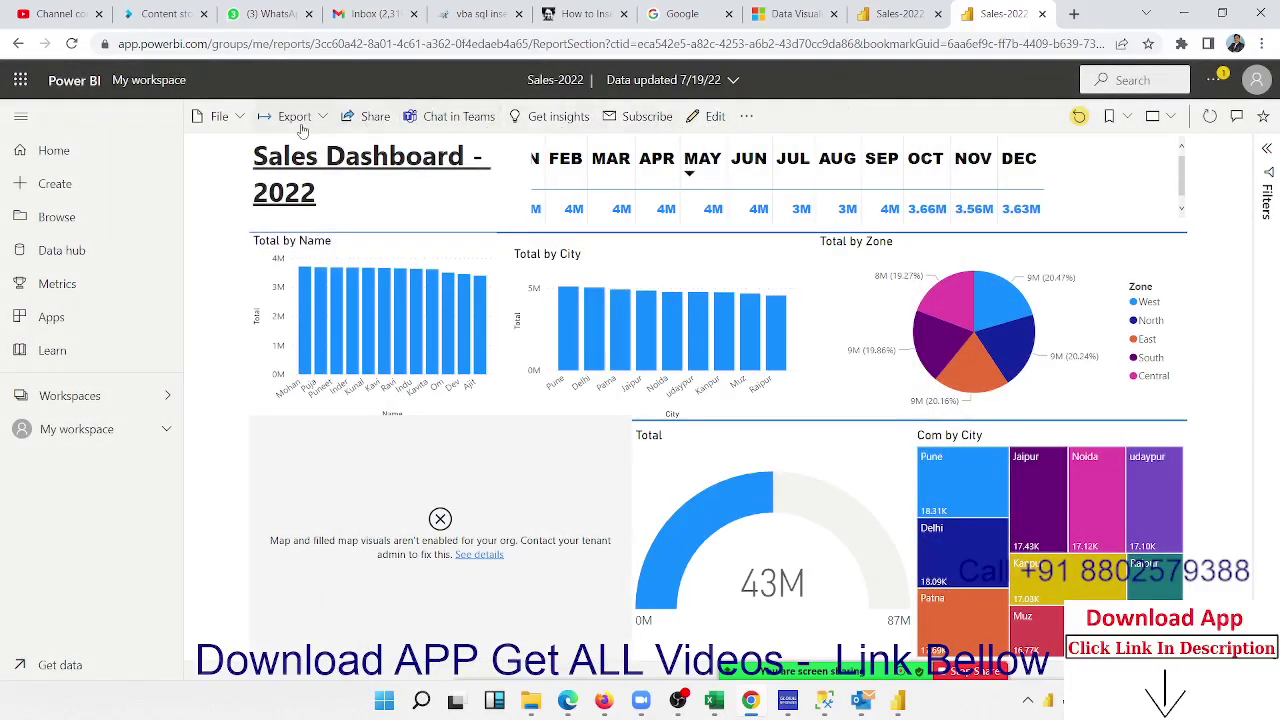
click(229, 127)
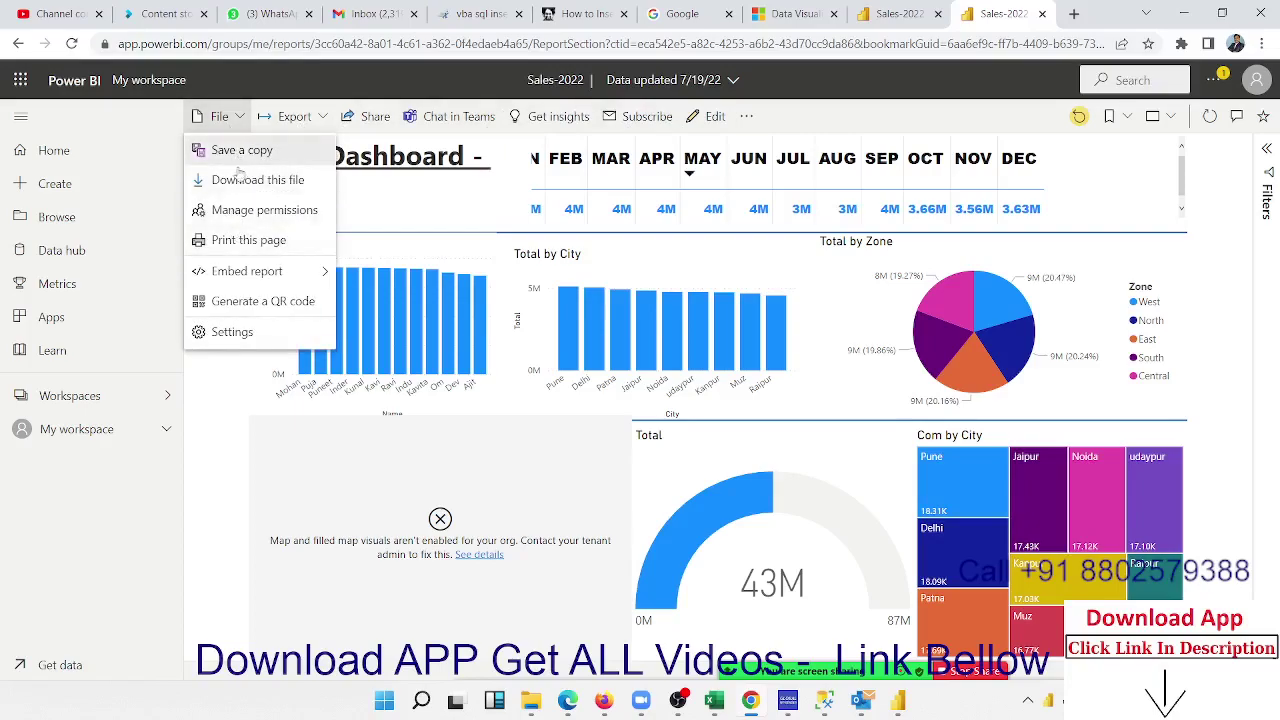
click(240, 214)
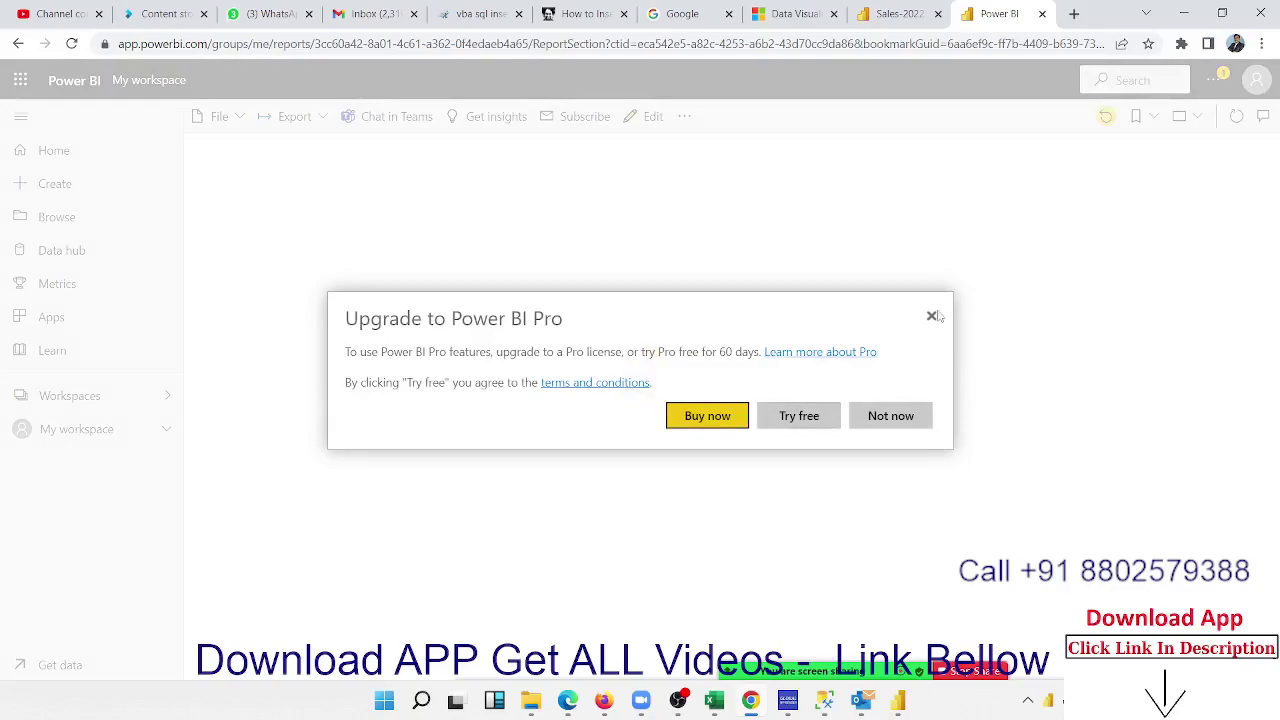
click(931, 316)
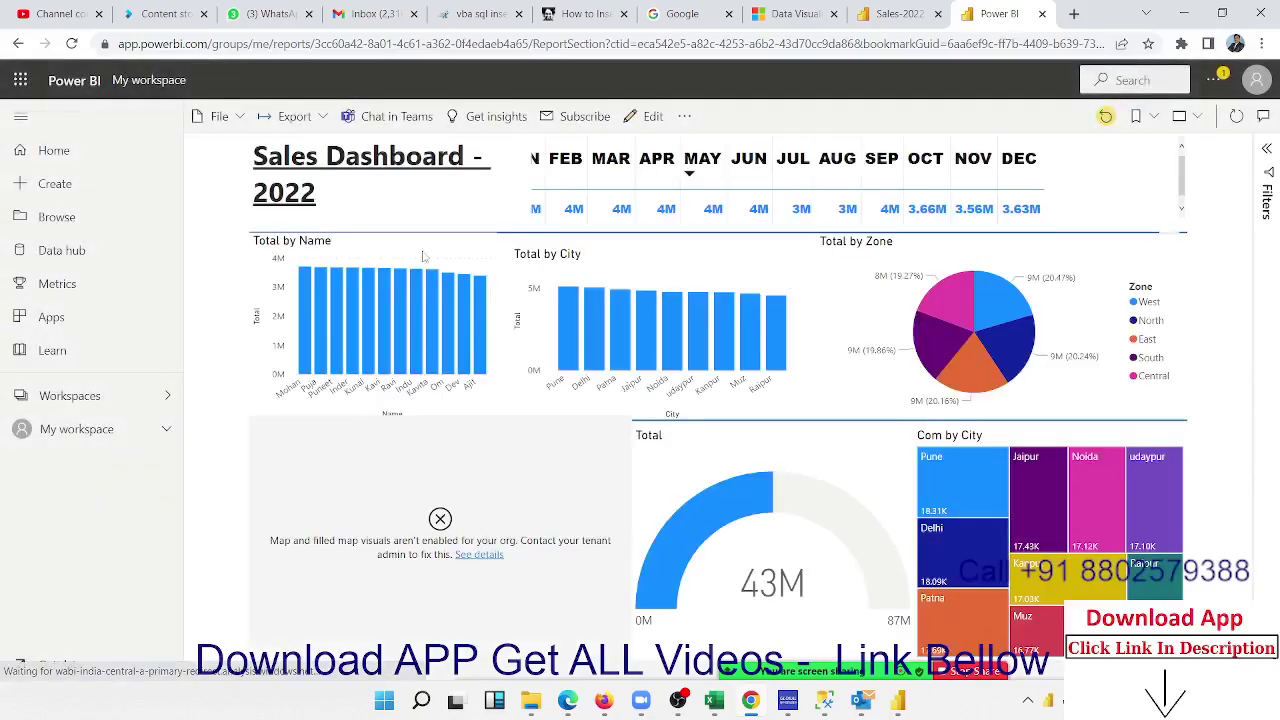
Publish the report to the web via Embed report > Publish to web and copy its public link.
click(238, 118)
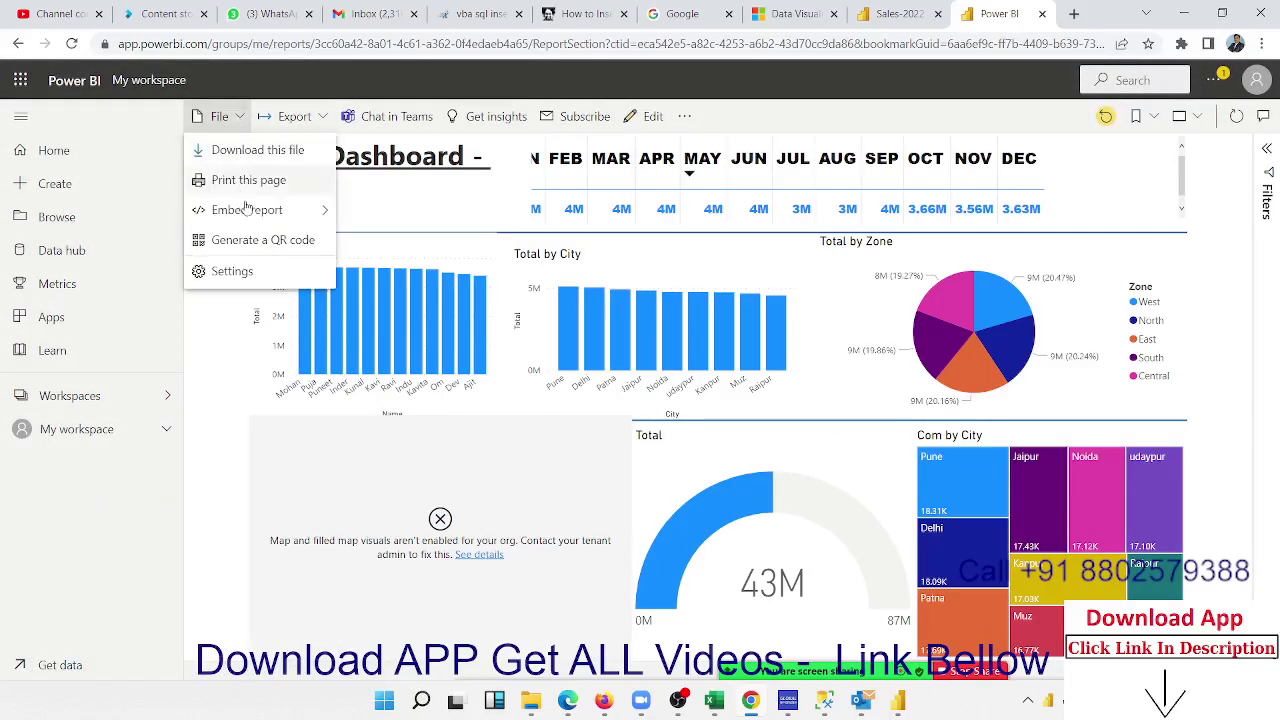
mouse_move(246, 220)
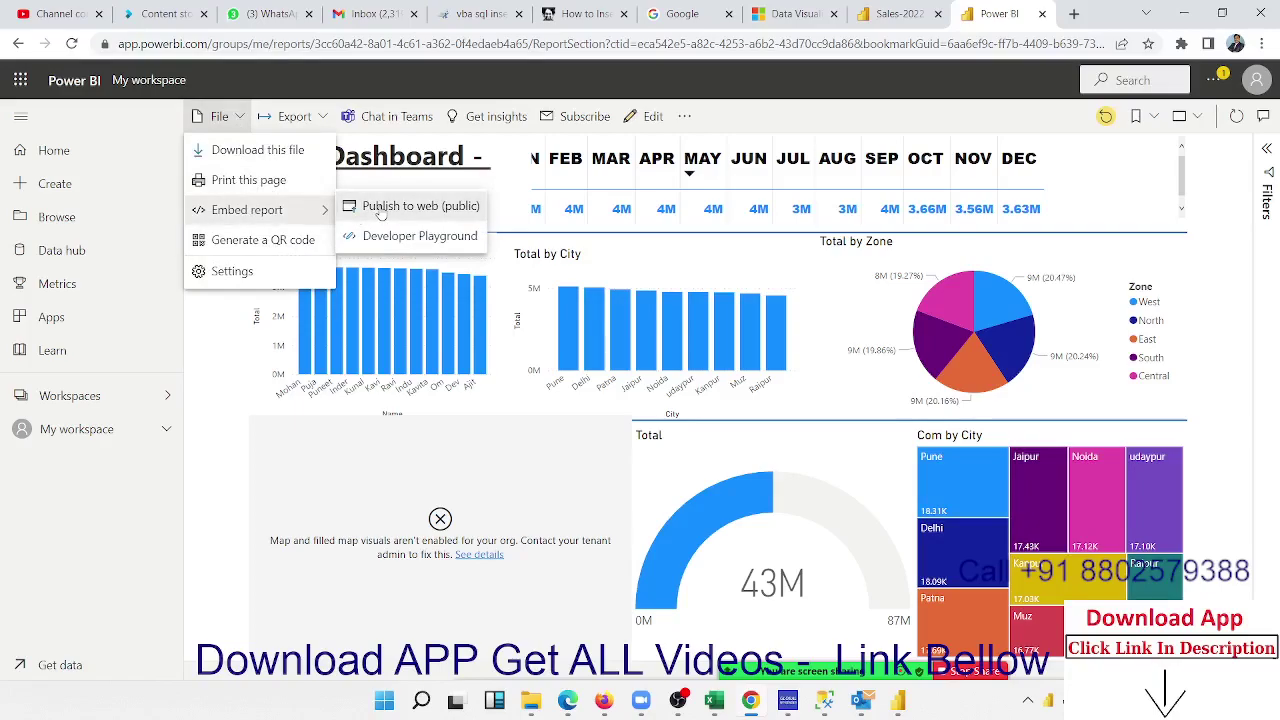
click(380, 207)
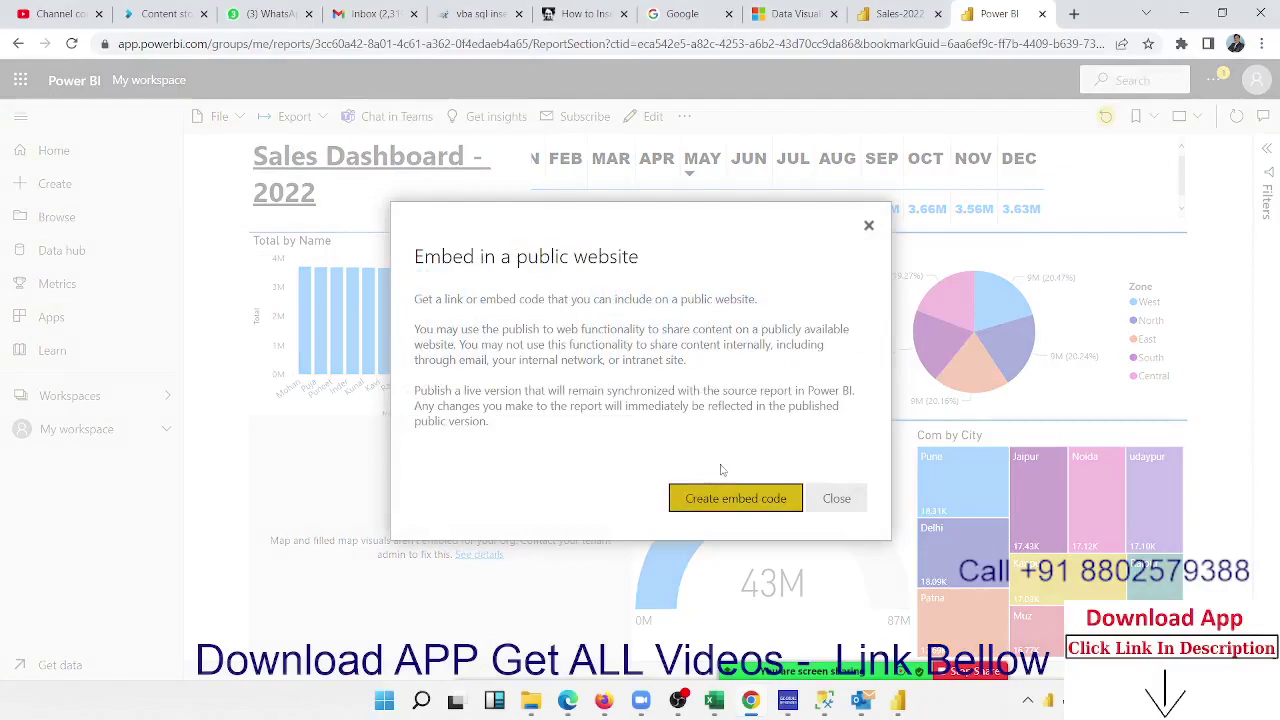
click(722, 502)
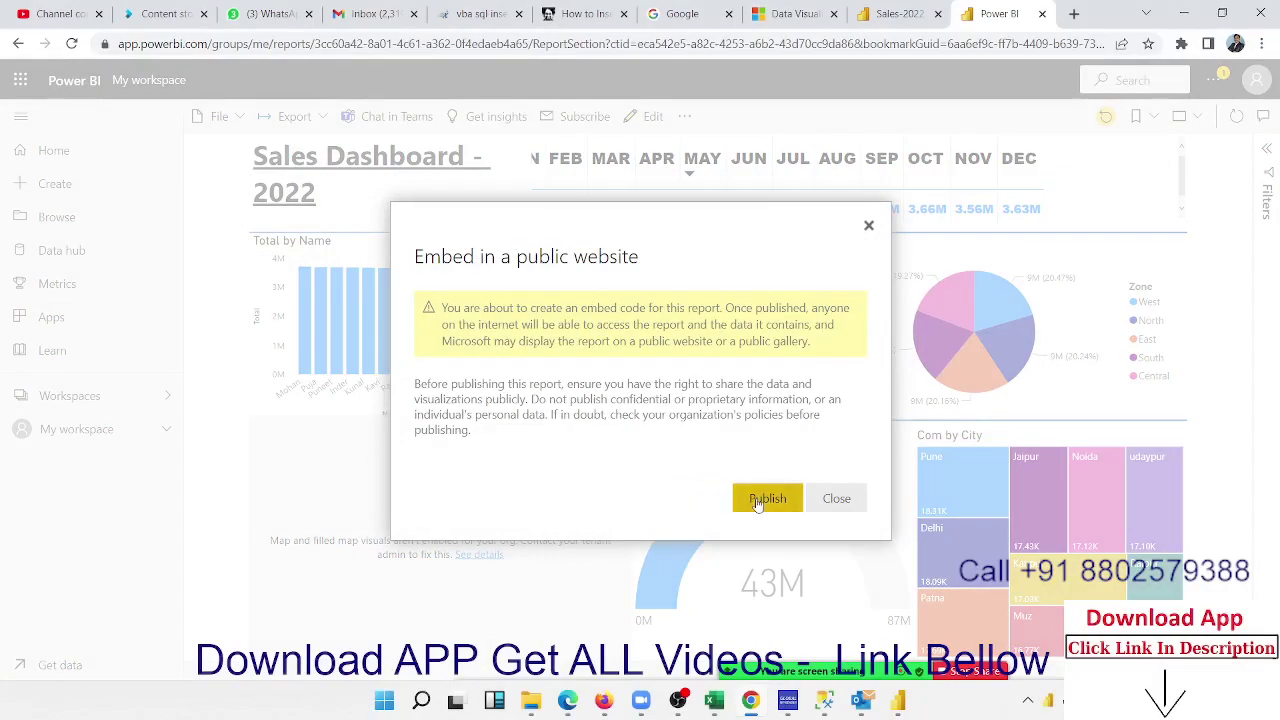
click(758, 497)
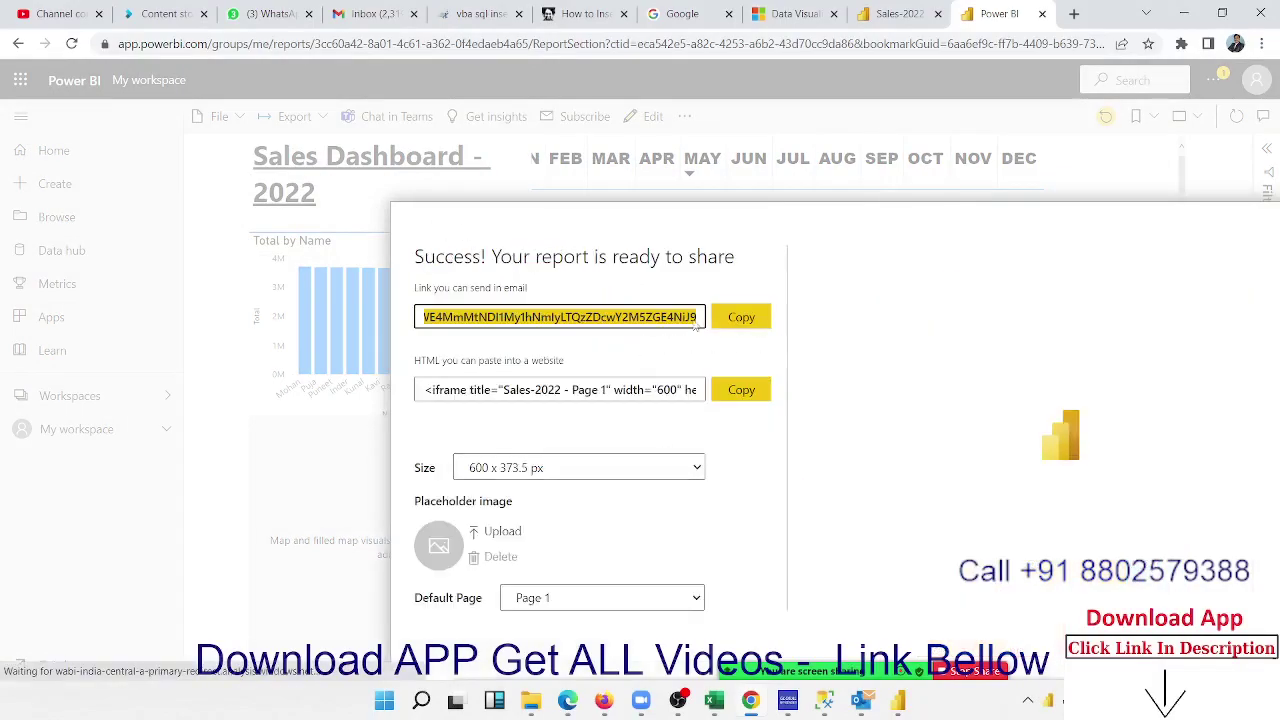
click(750, 318)
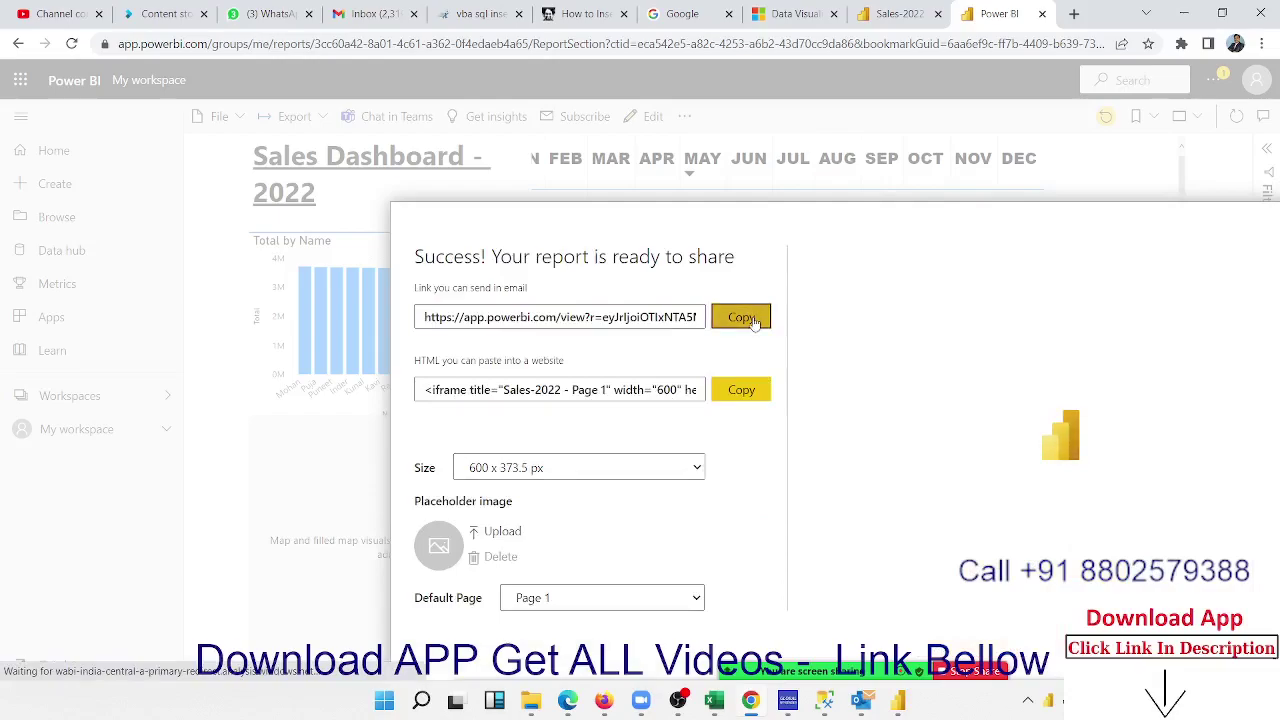
Open the copied public report link in a new browser tab.
click(1073, 14)
key(ctrl+v)
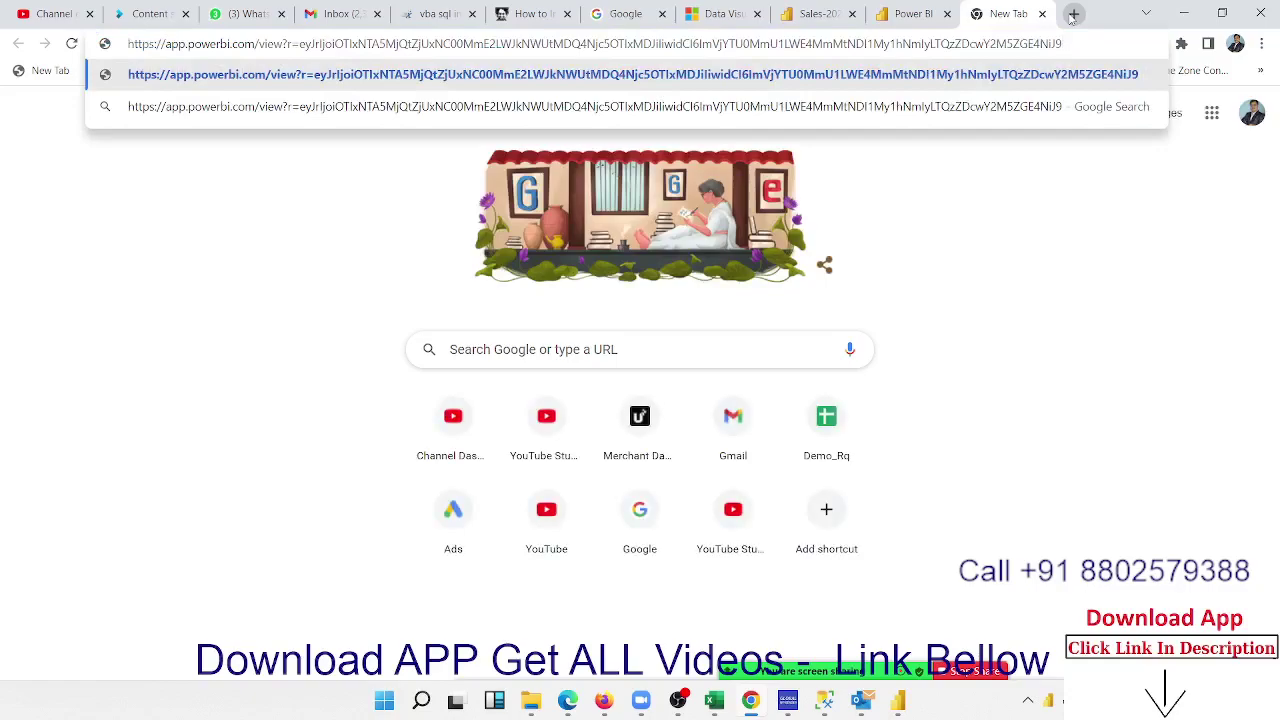
key(Return)
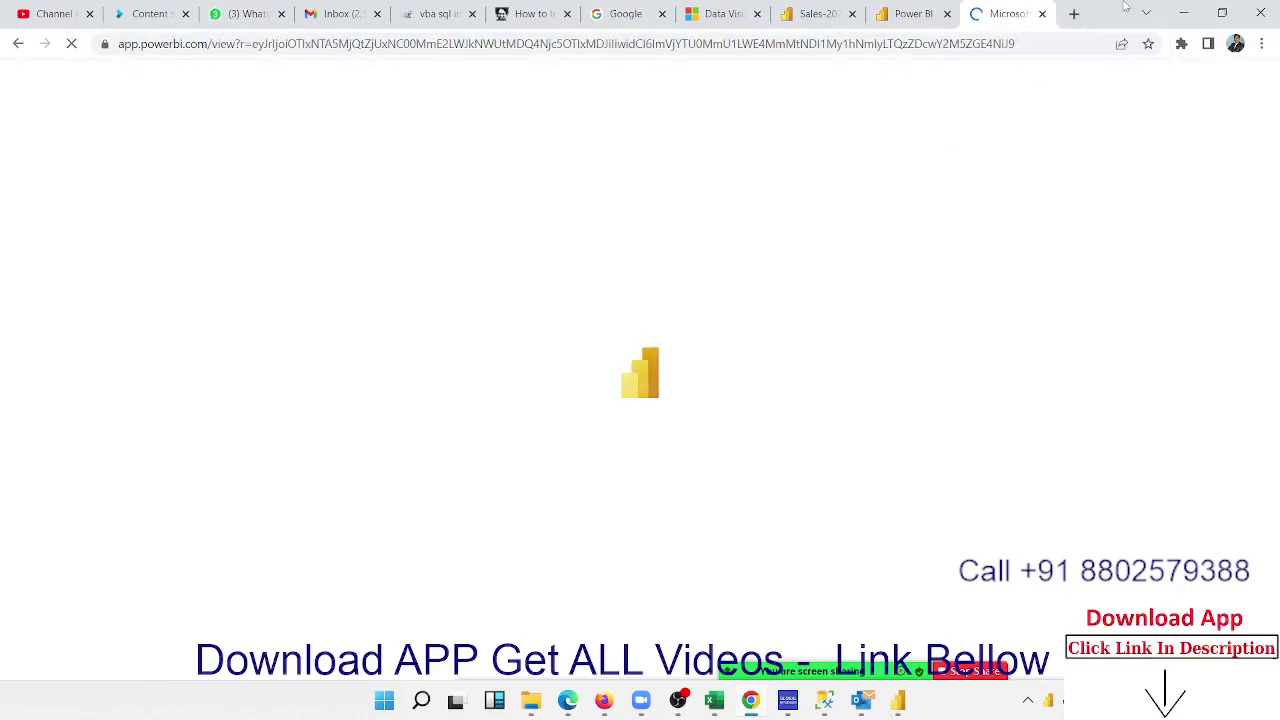
click(1073, 13)
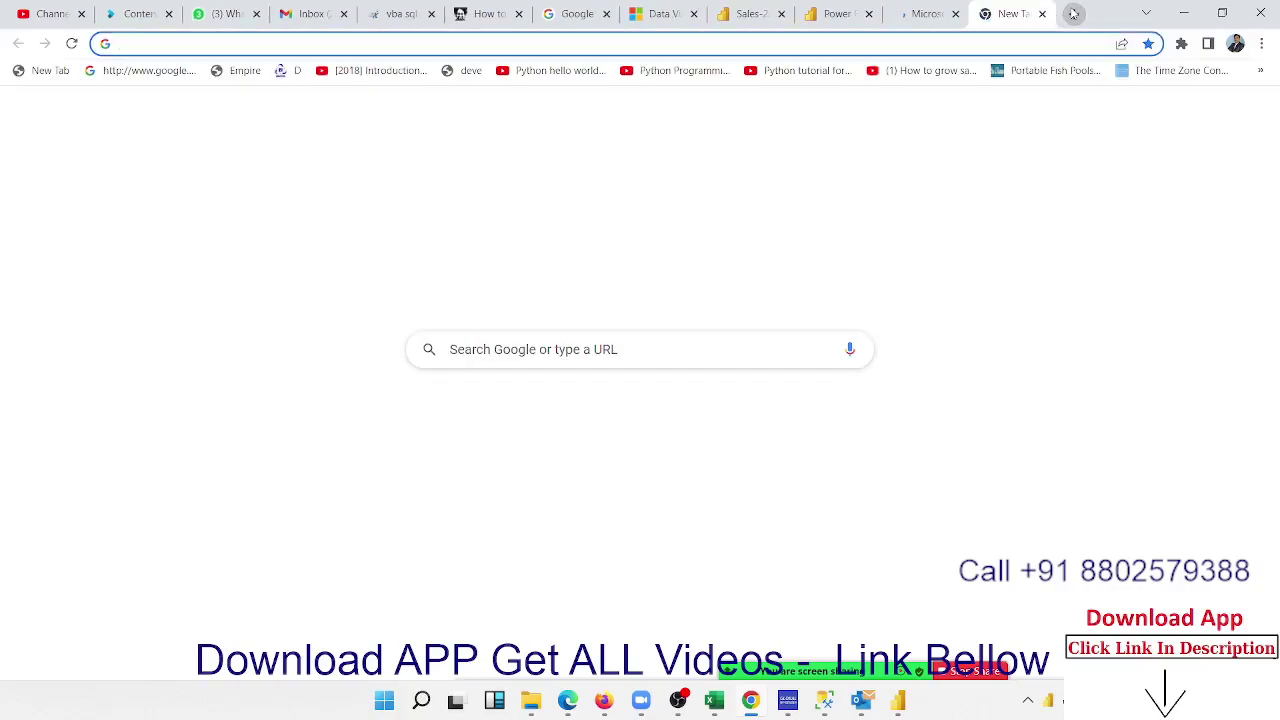
Go to blogger.com and switch to the Advanced Excel Training blog.
text(blo)
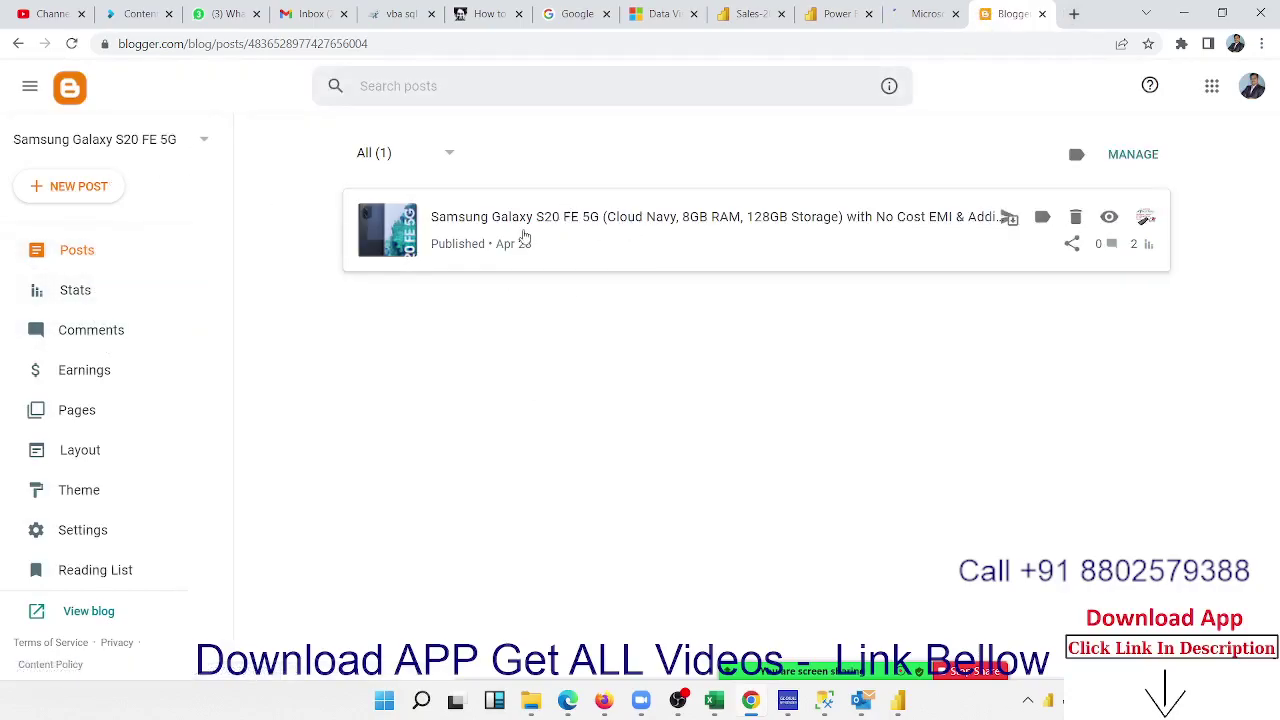
click(125, 145)
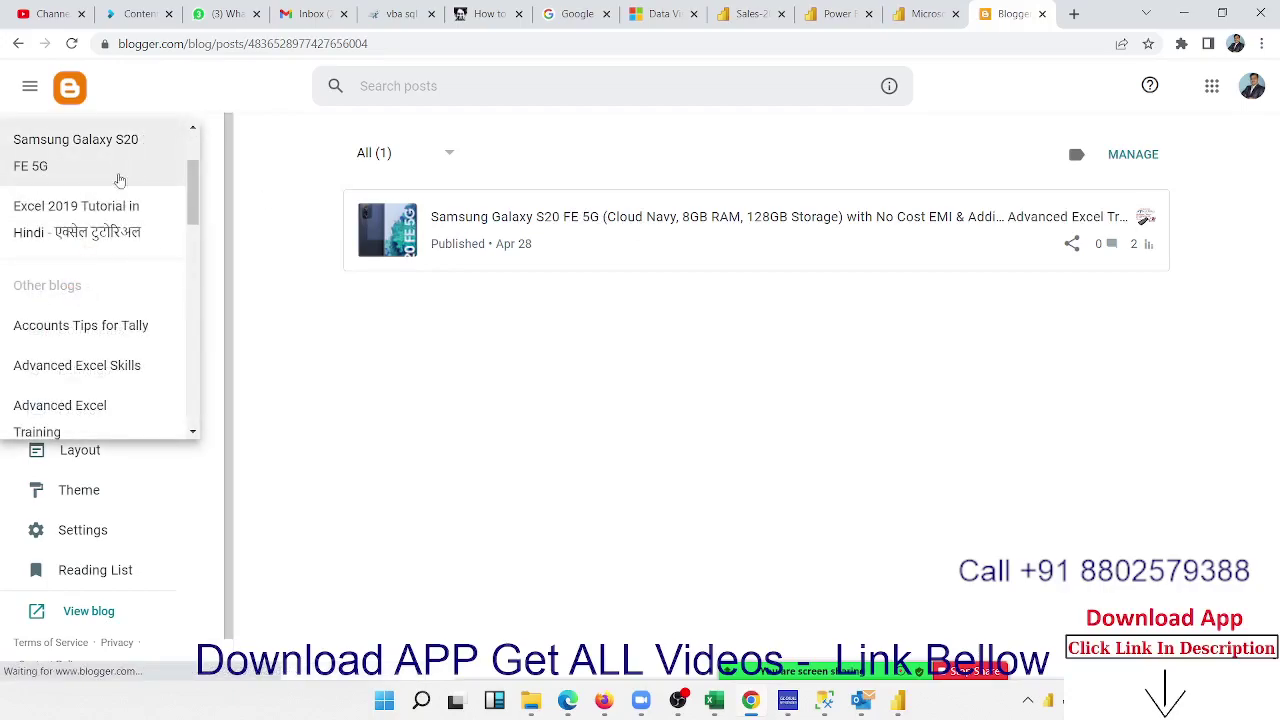
click(90, 405)
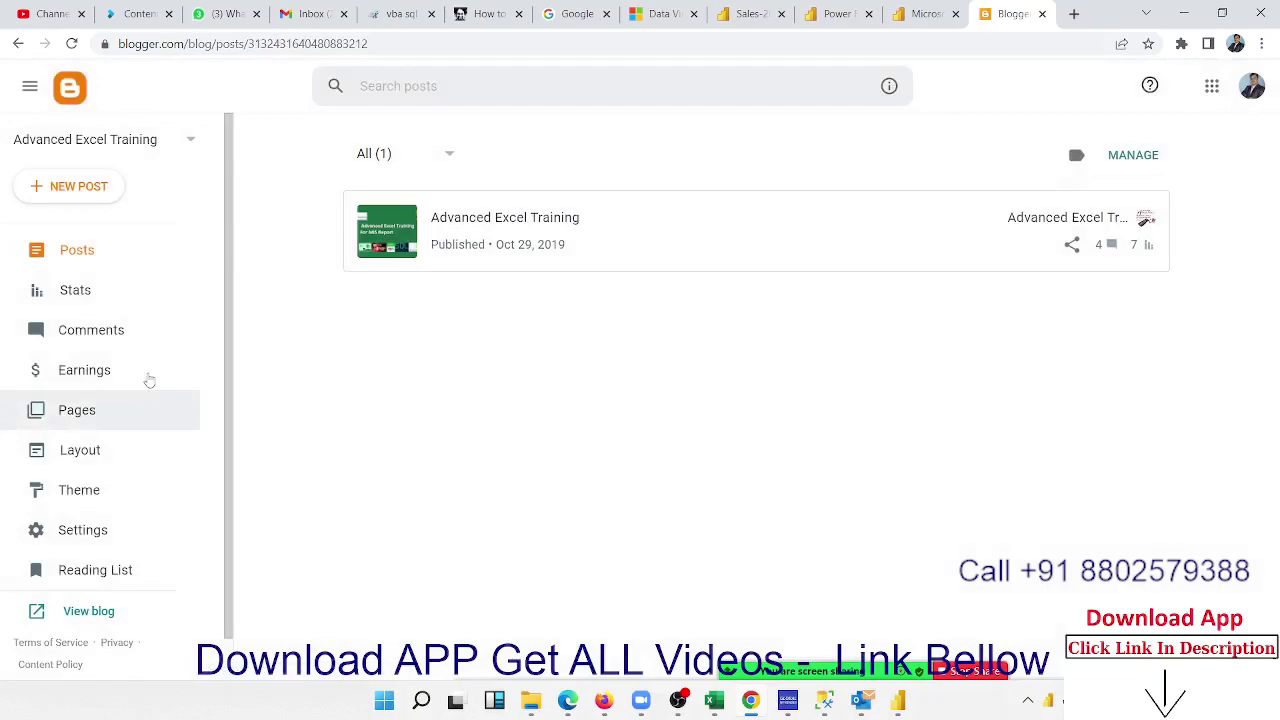
Open the blog's post for editing with the cursor at its end, then return to the public report.
click(478, 229)
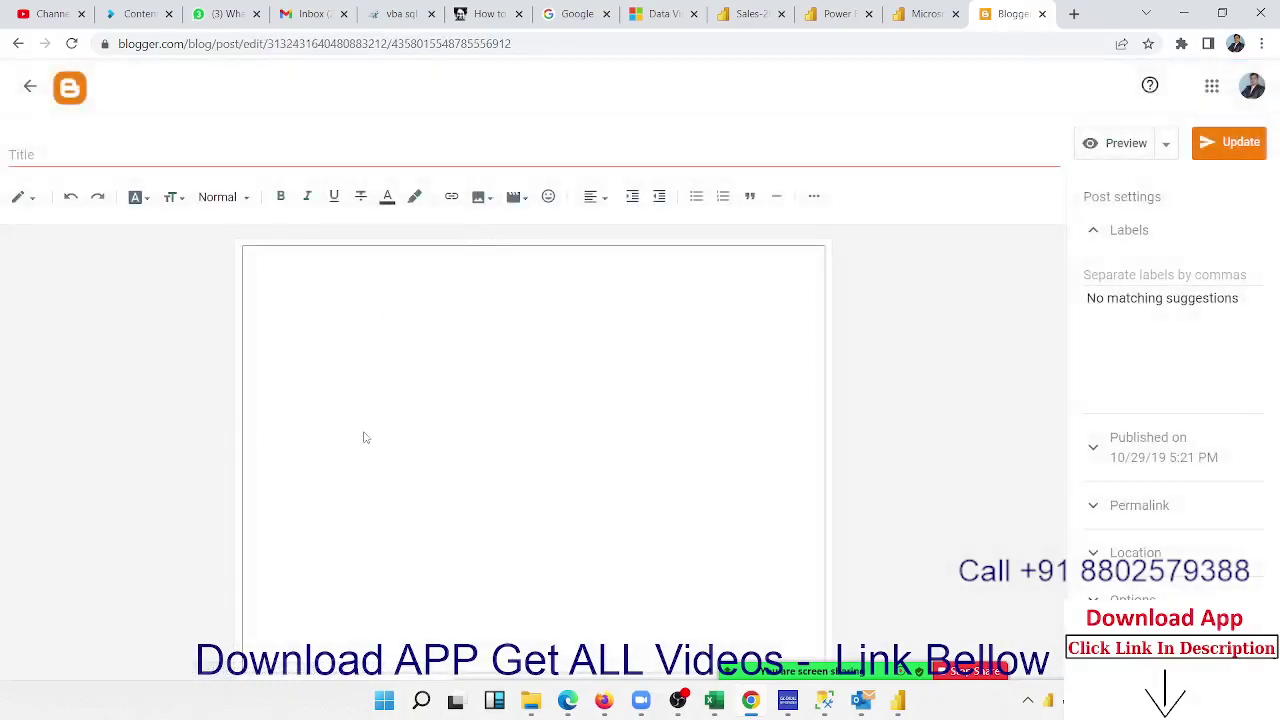
scroll(305, 405, down, 3)
scroll(305, 405, up, 3)
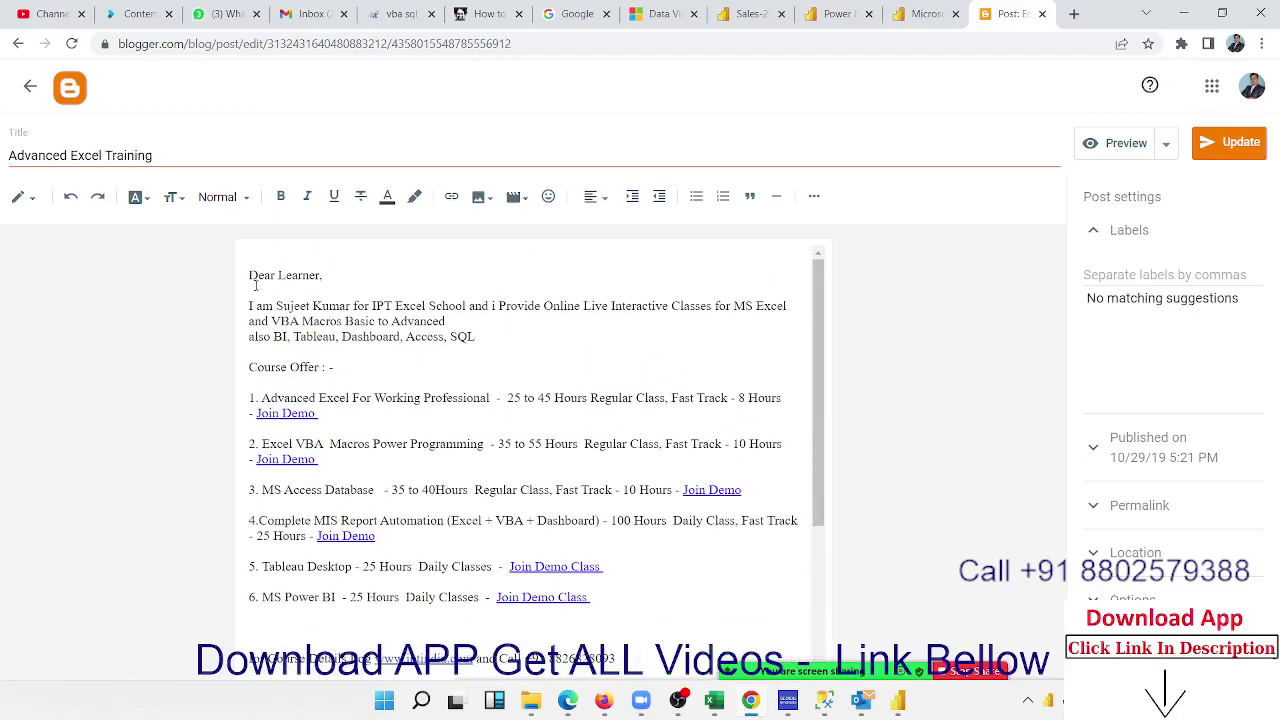
scroll(290, 458, down, 3)
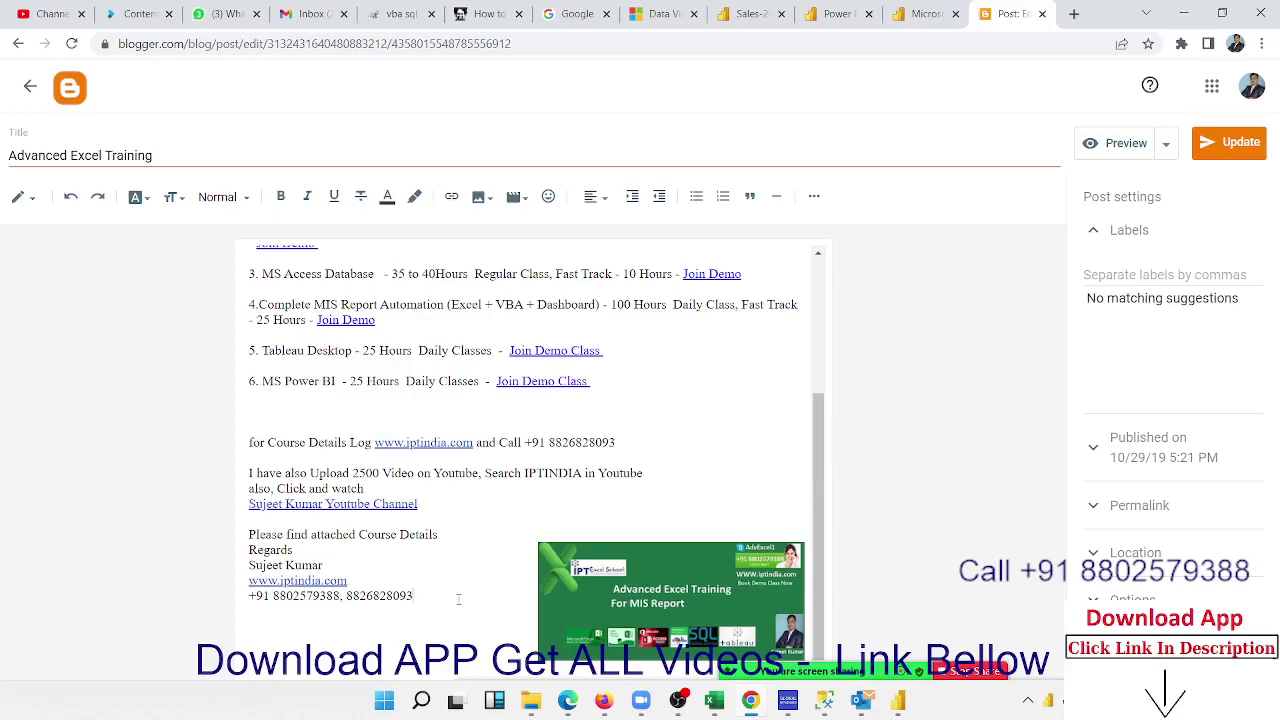
click(433, 619)
scroll(433, 619, down, 1)
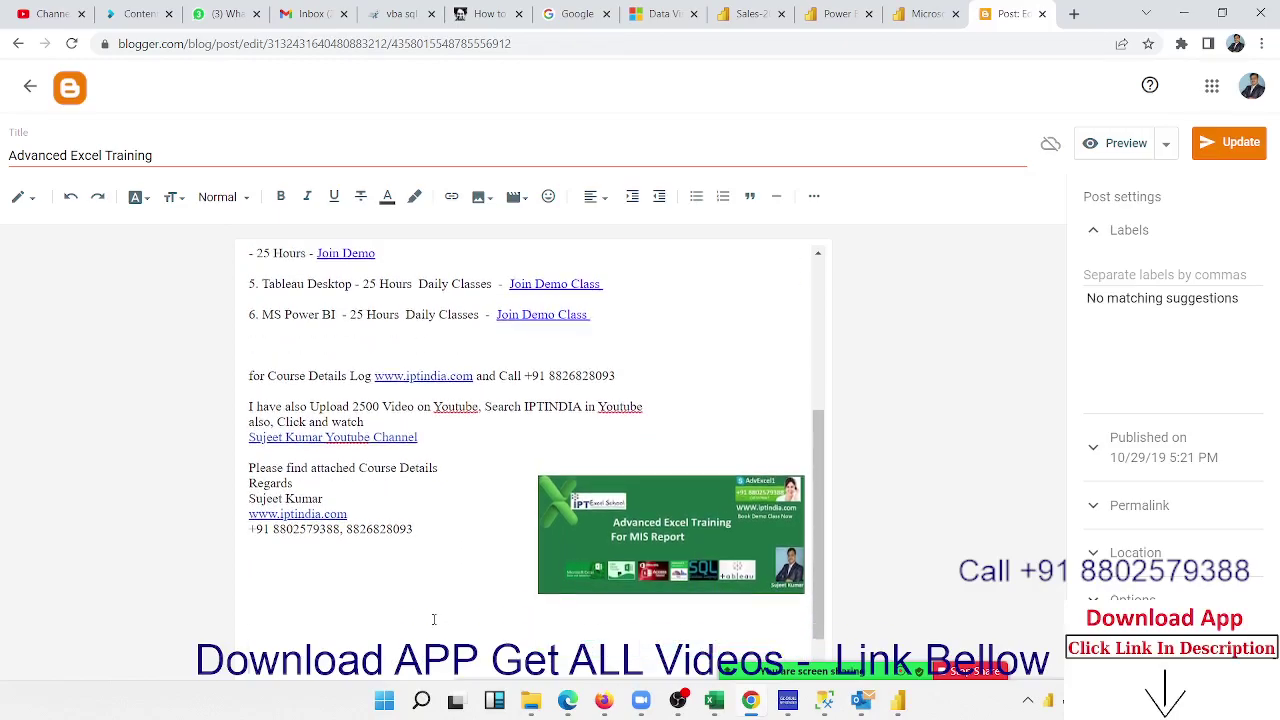
click(912, 15)
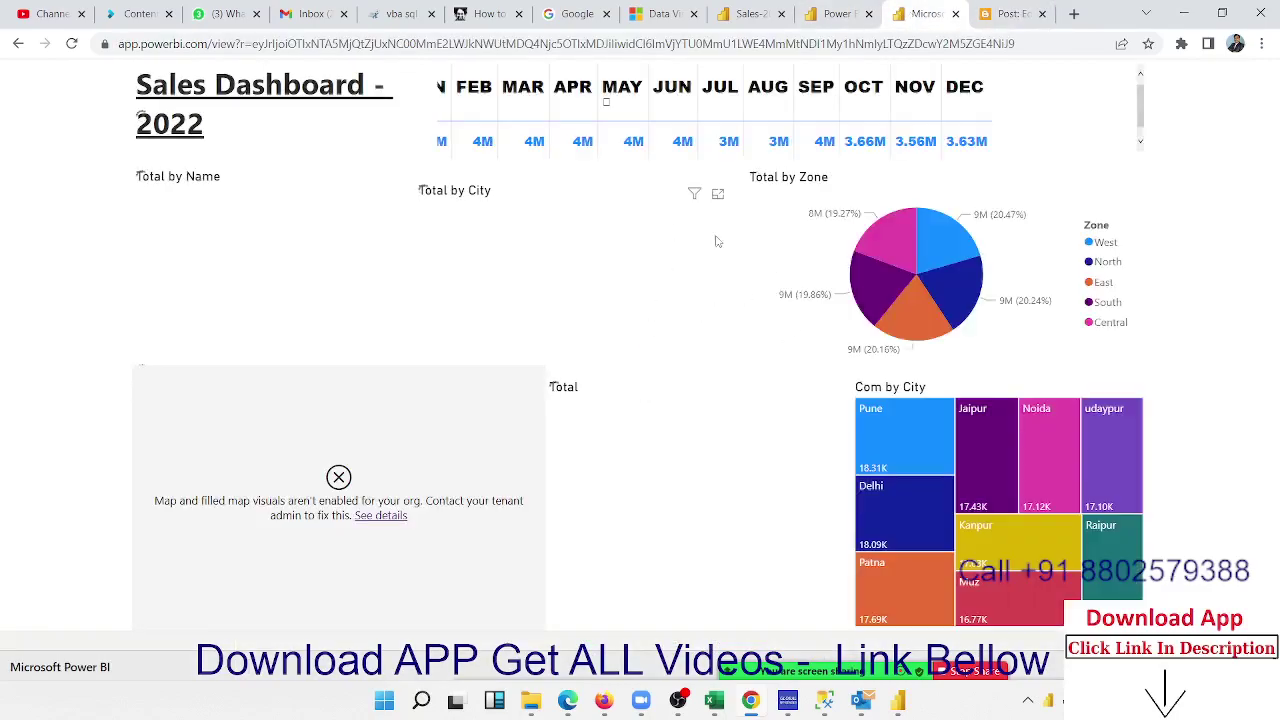
Toggle the Kanpur city filter on and off twice, then filter every visual to the second name.
mouse_move(908, 297)
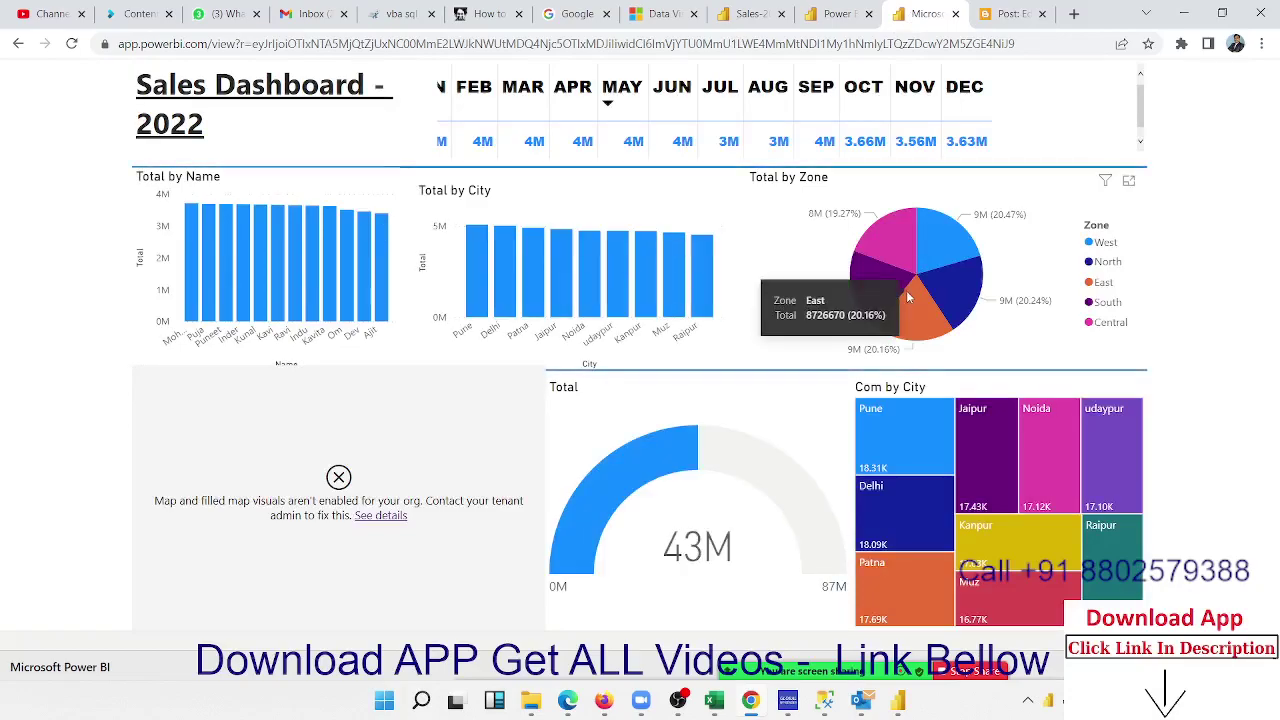
click(654, 265)
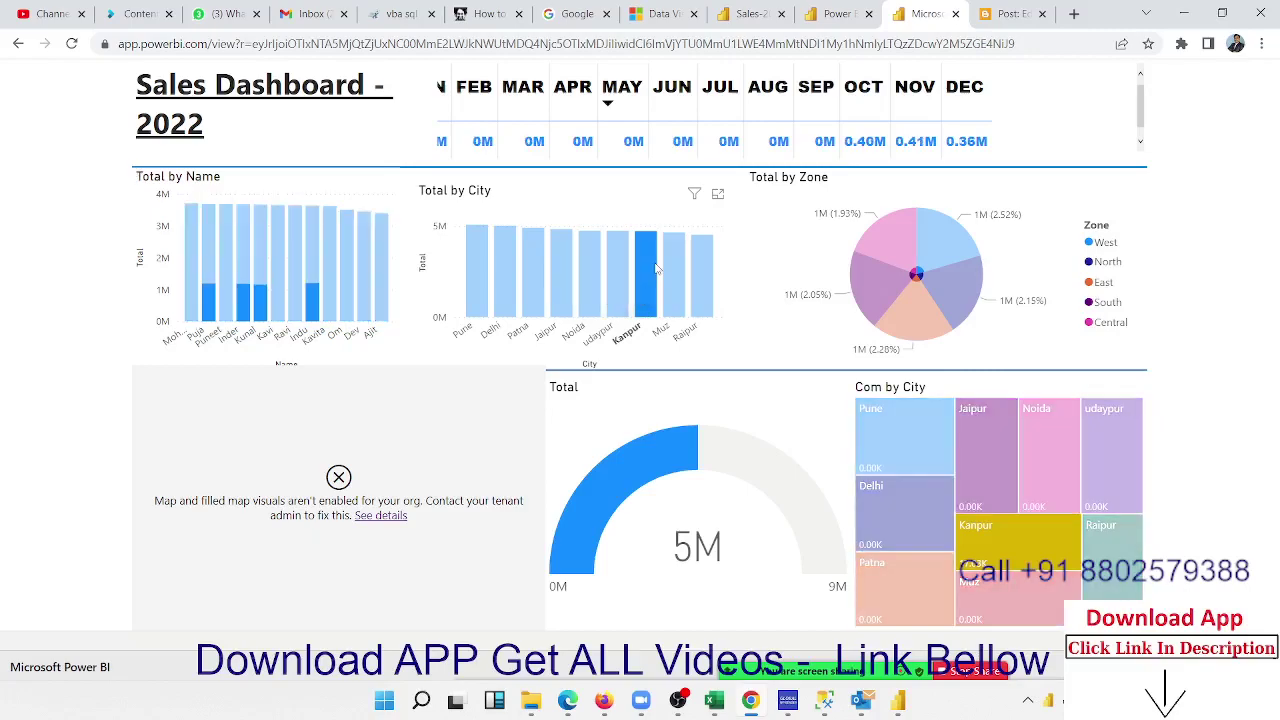
click(656, 268)
click(656, 268)
click(656, 268)
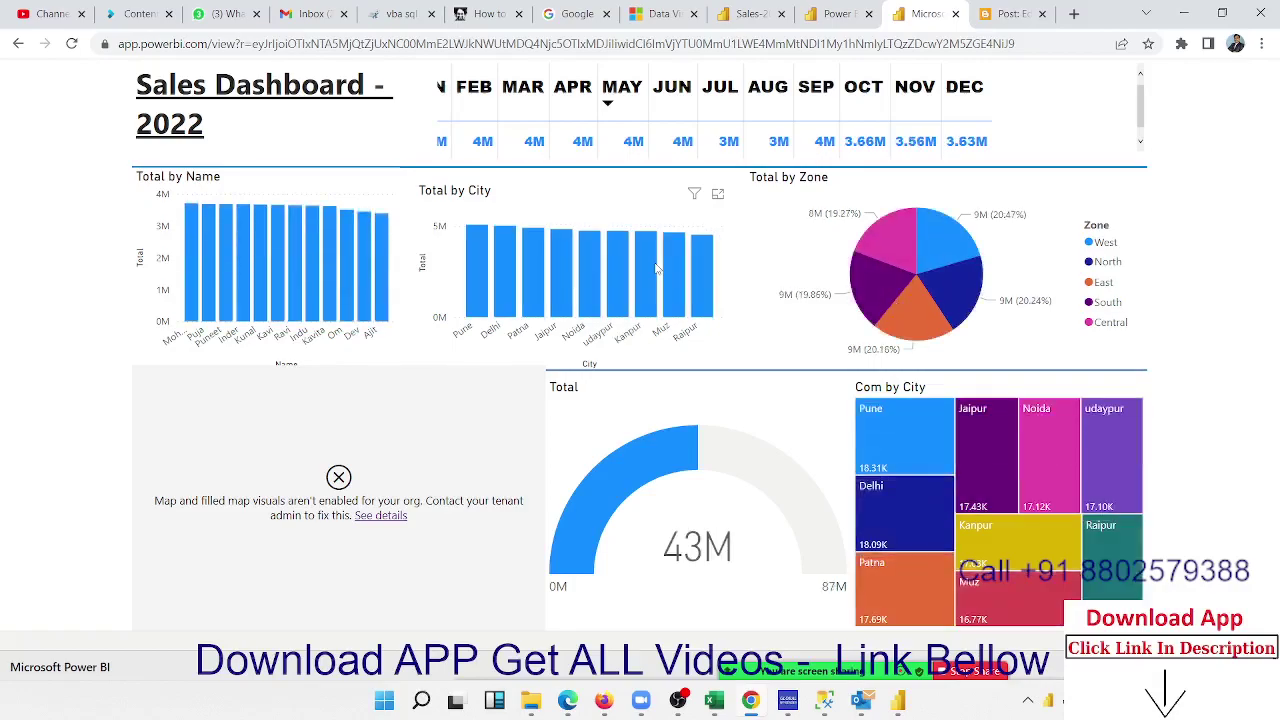
click(208, 303)
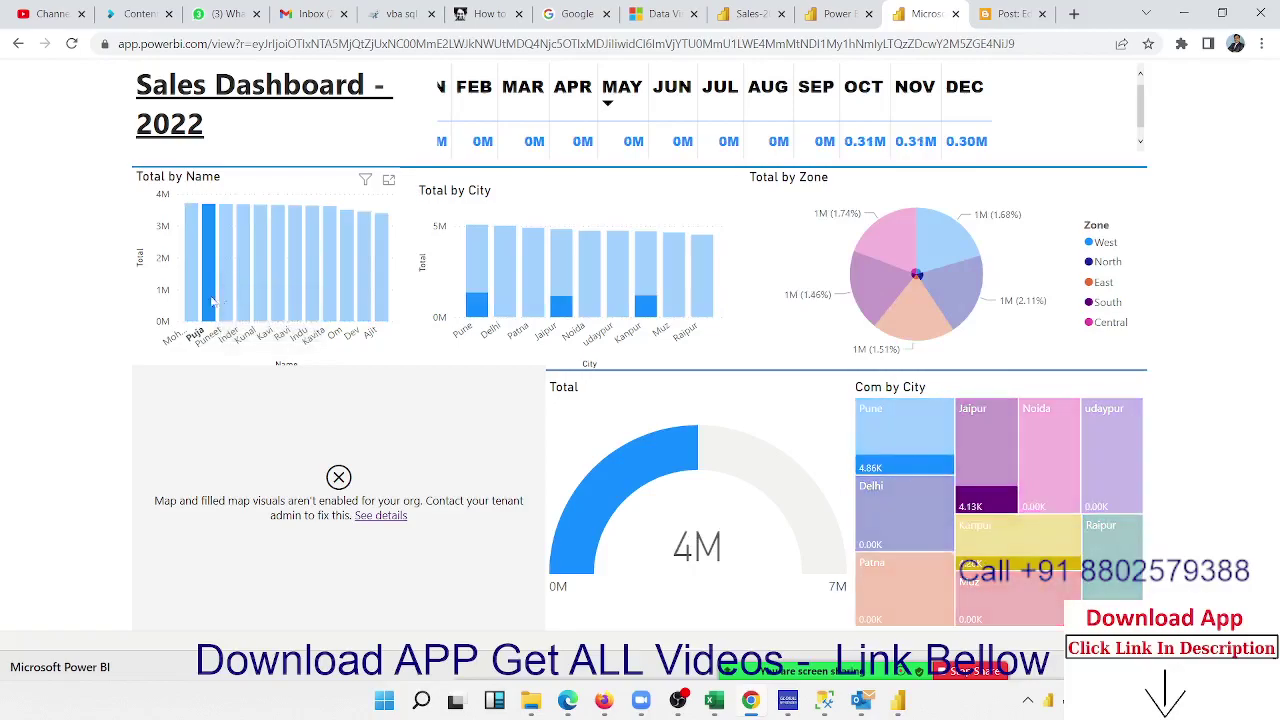
mouse_move(908, 498)
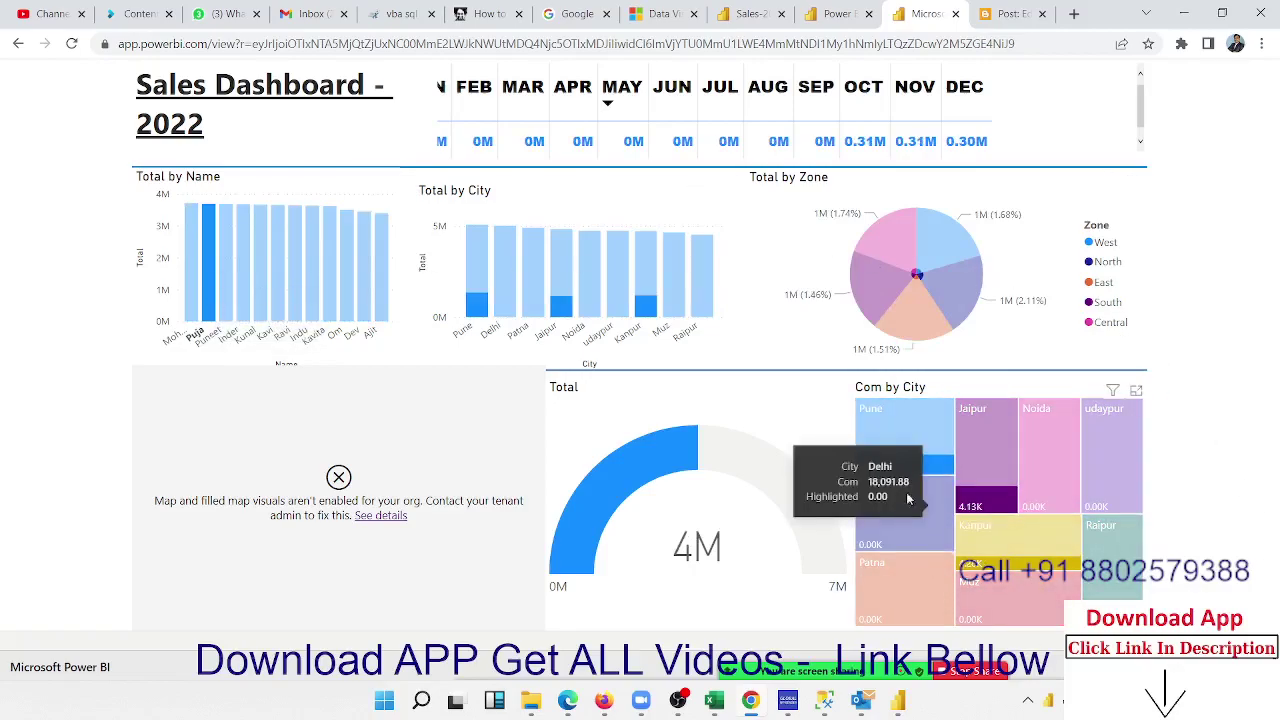
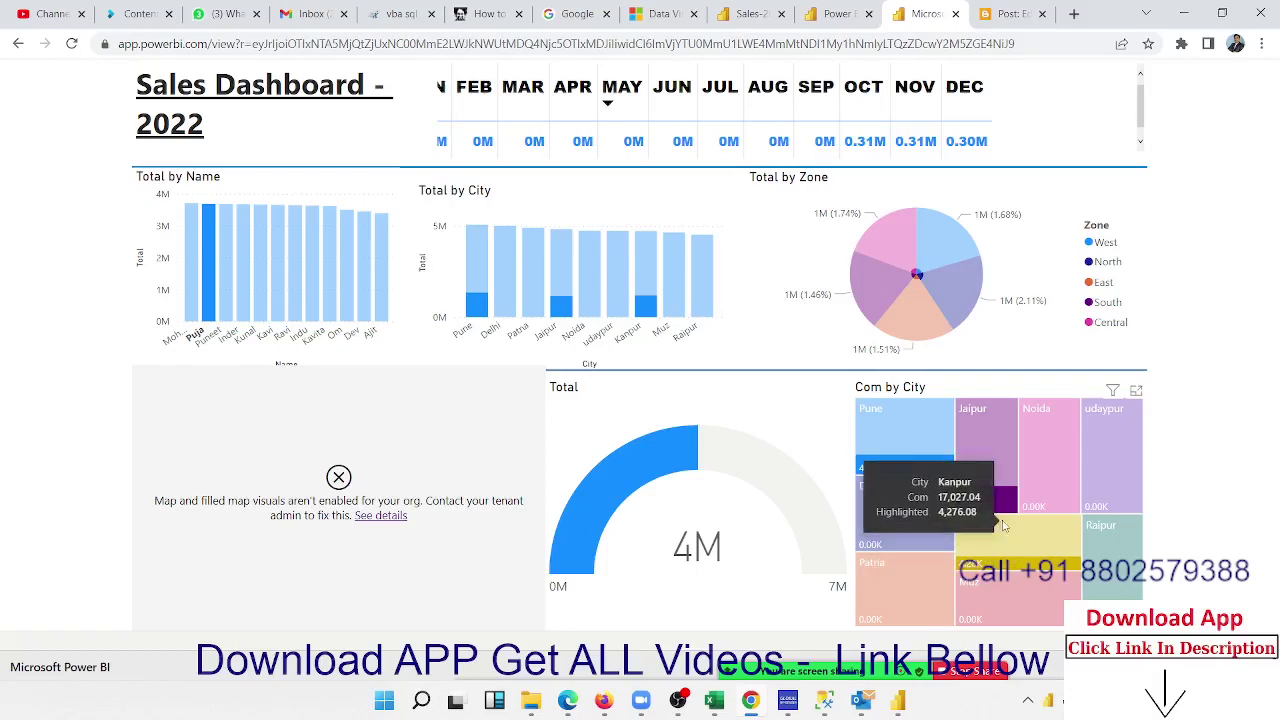
Clear the dashboard cross-filter and copy the report's HTML embed code from the publish-to-web details.
click(210, 244)
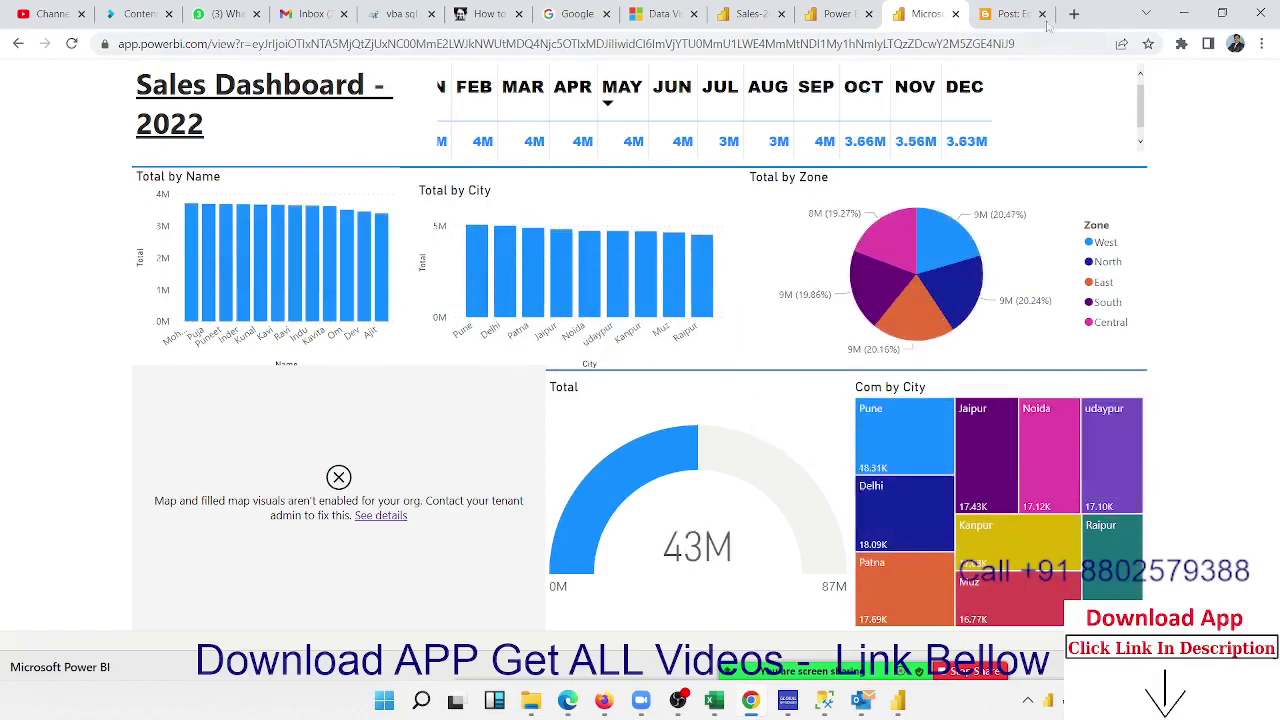
click(838, 18)
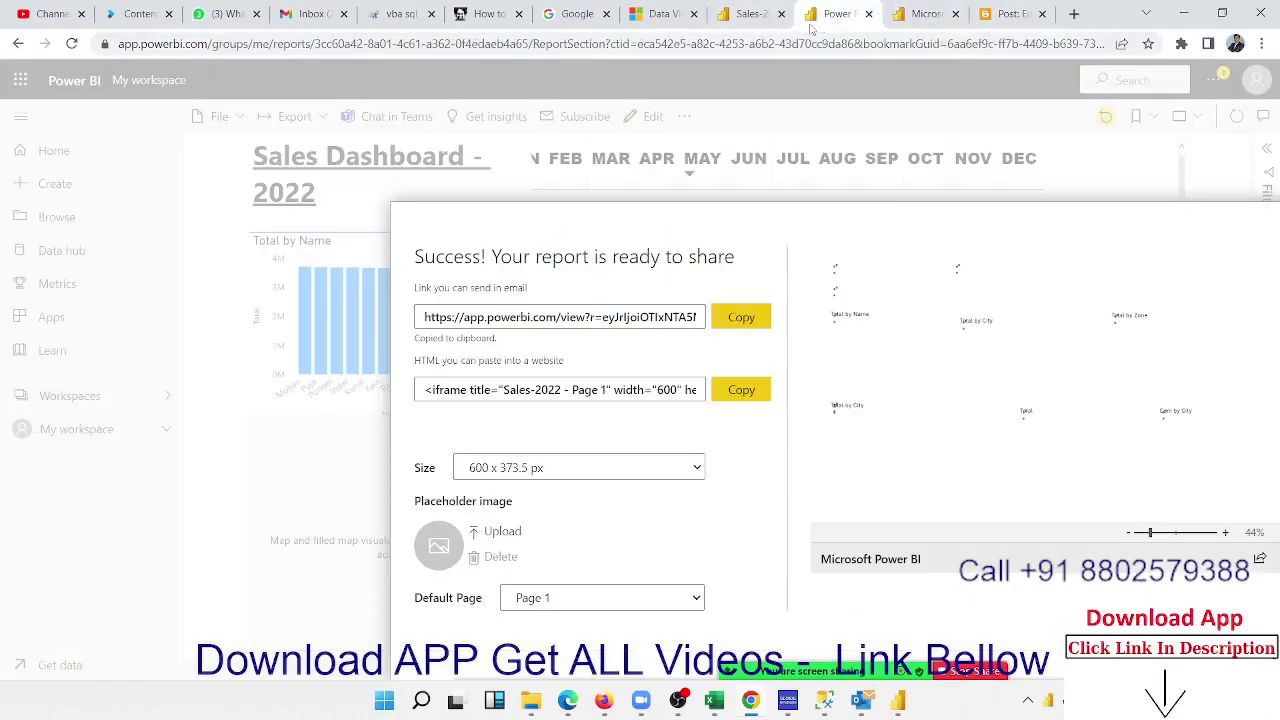
click(738, 391)
Paste the Power BI embed code at the end of the Advanced Excel Training post and save it.
click(1010, 14)
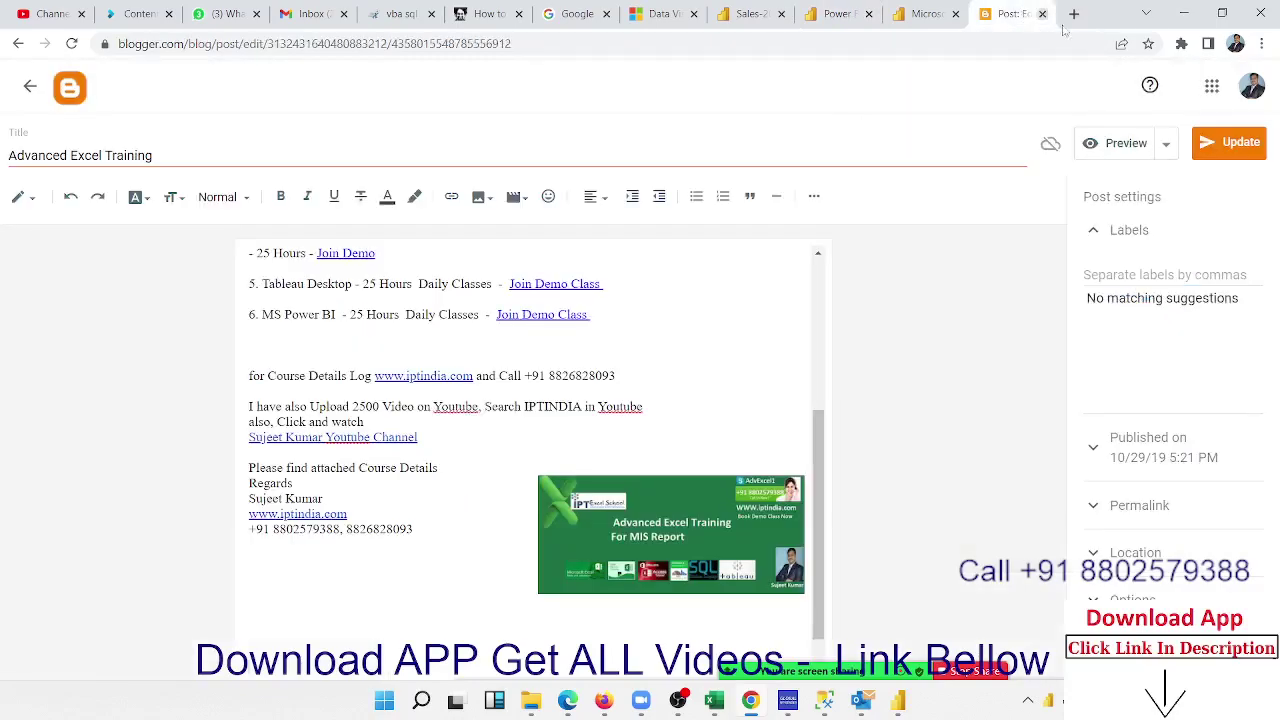
scroll(307, 620, down, 1)
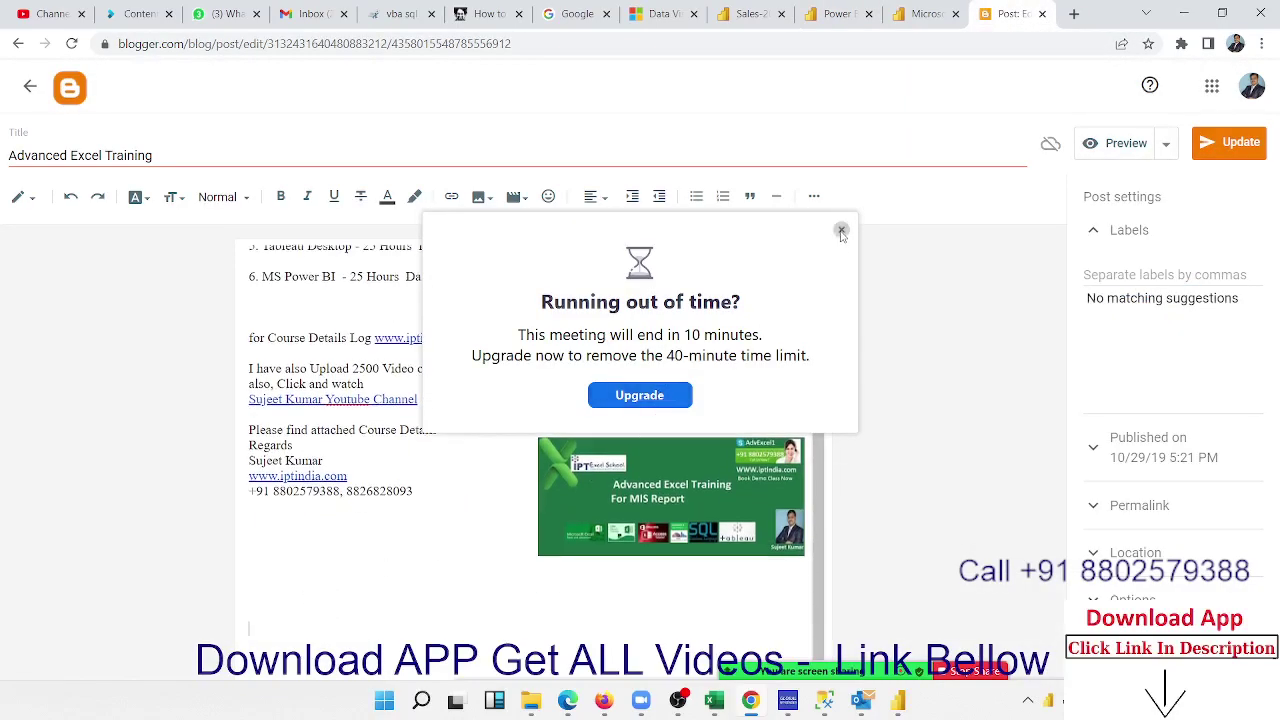
click(841, 230)
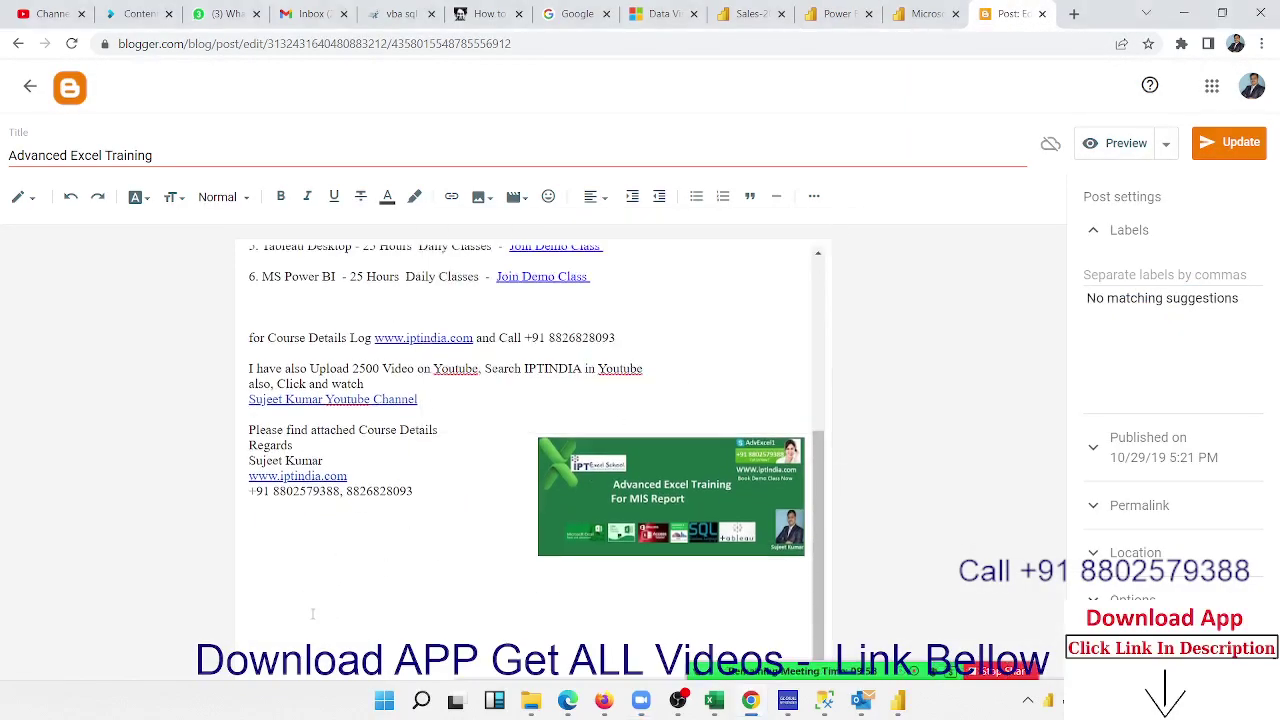
key(ctrl+v)
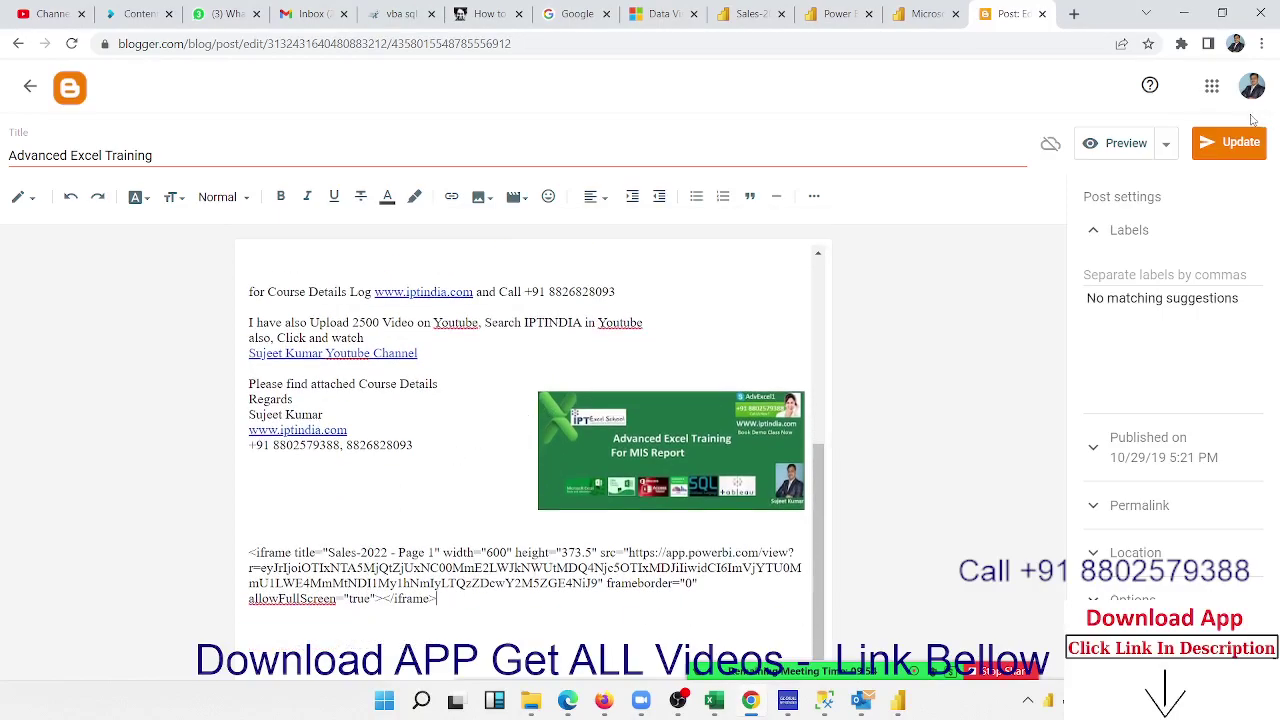
click(1242, 145)
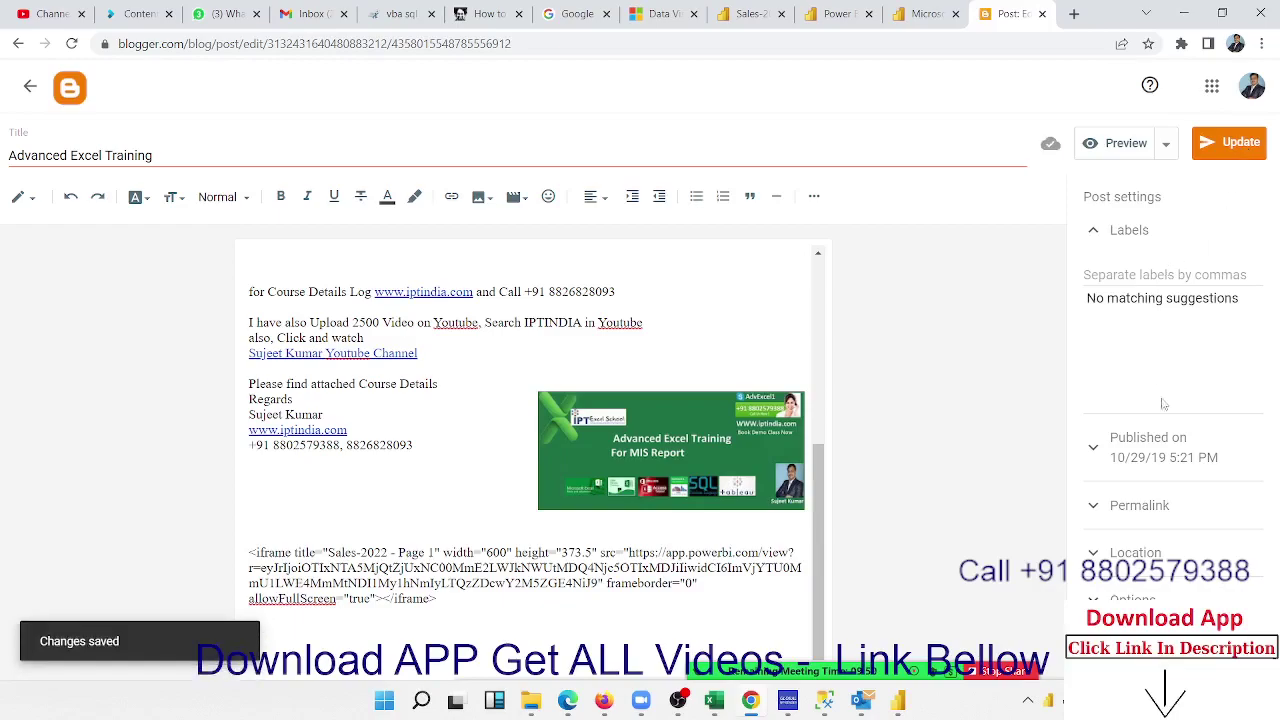
Preview the post and scroll through it to check how the embed code appears.
click(1113, 152)
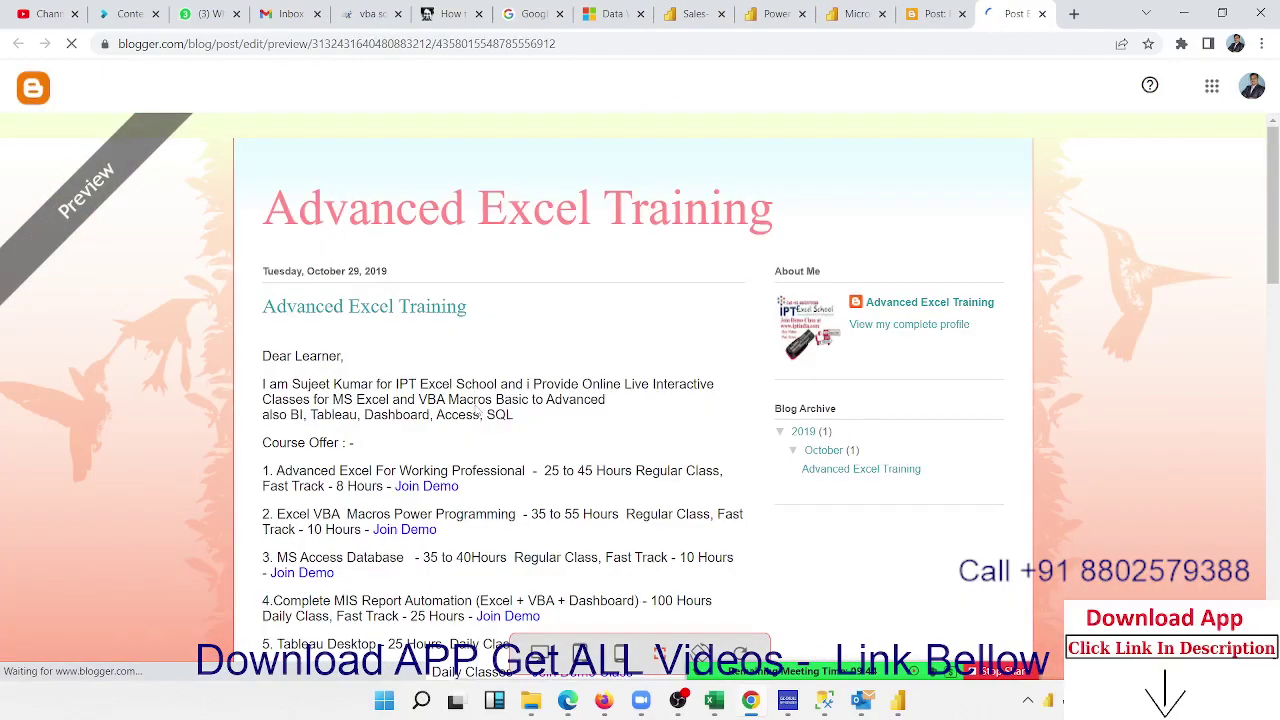
scroll(478, 413, down, 3)
scroll(478, 413, down, 5)
scroll(478, 413, down, 4)
scroll(476, 413, up, 3)
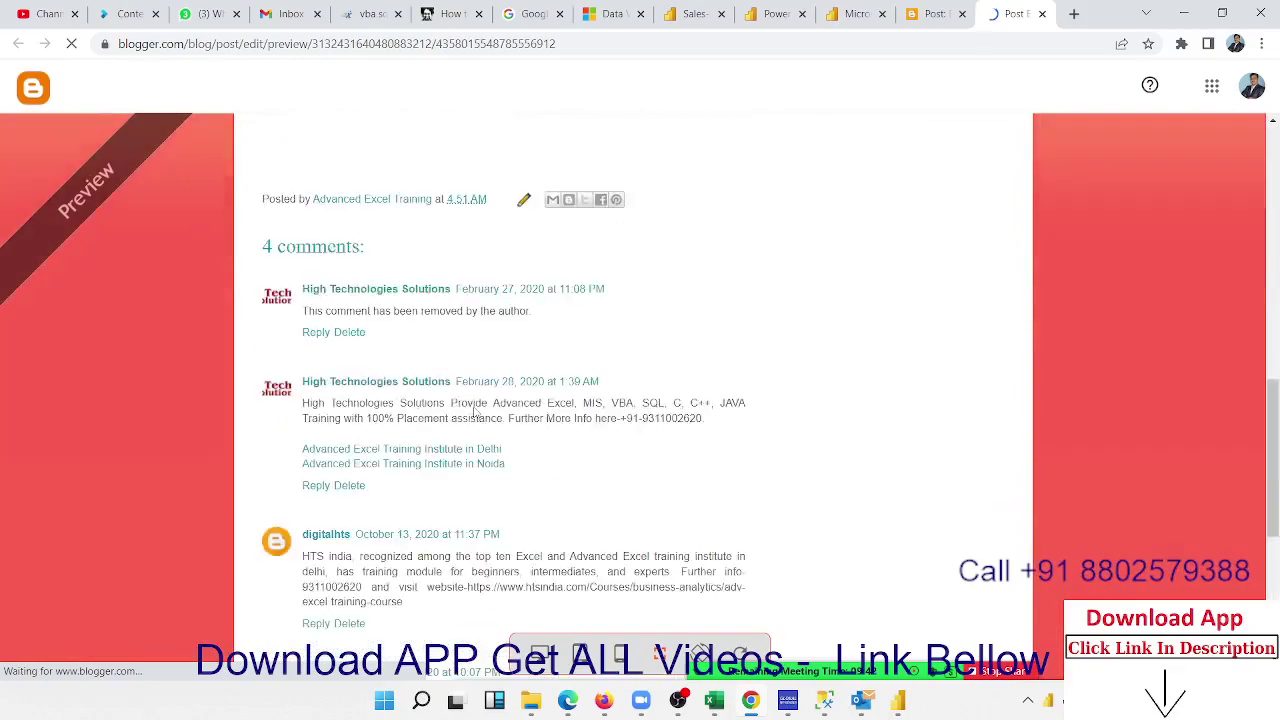
scroll(476, 413, up, 1)
scroll(476, 413, up, 3)
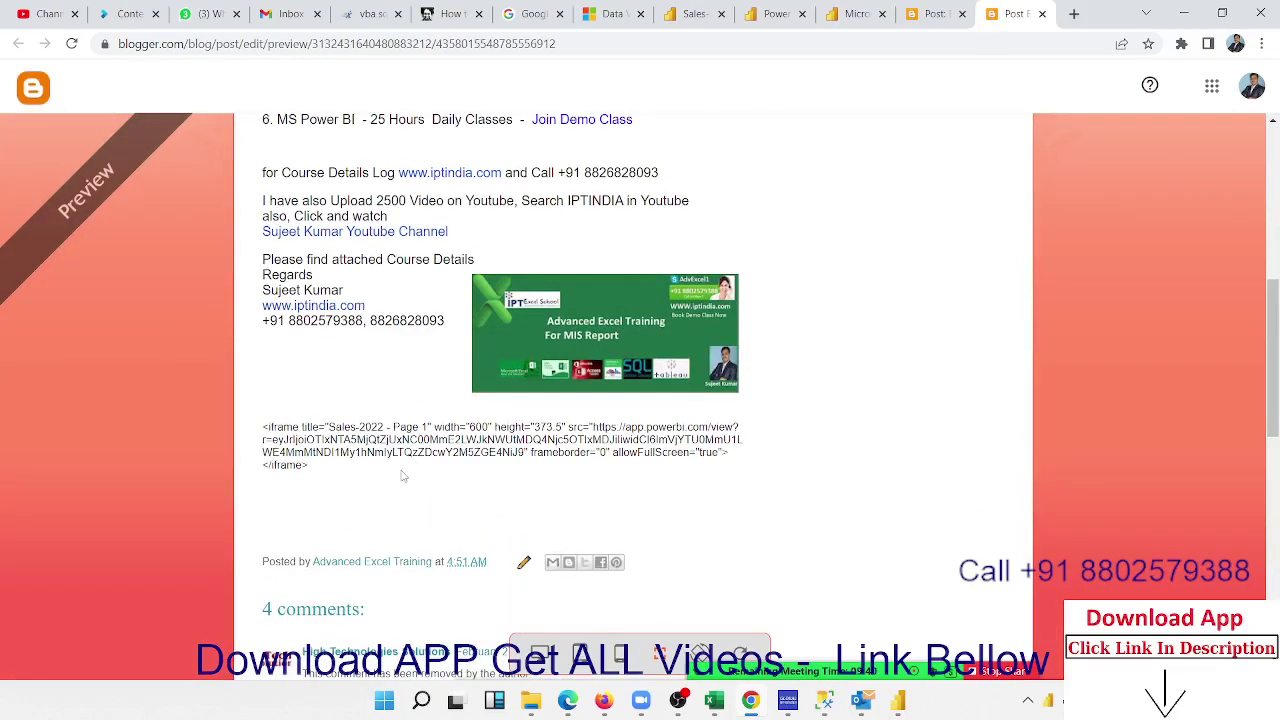
Cut the pasted iframe text out of the post body.
click(1041, 14)
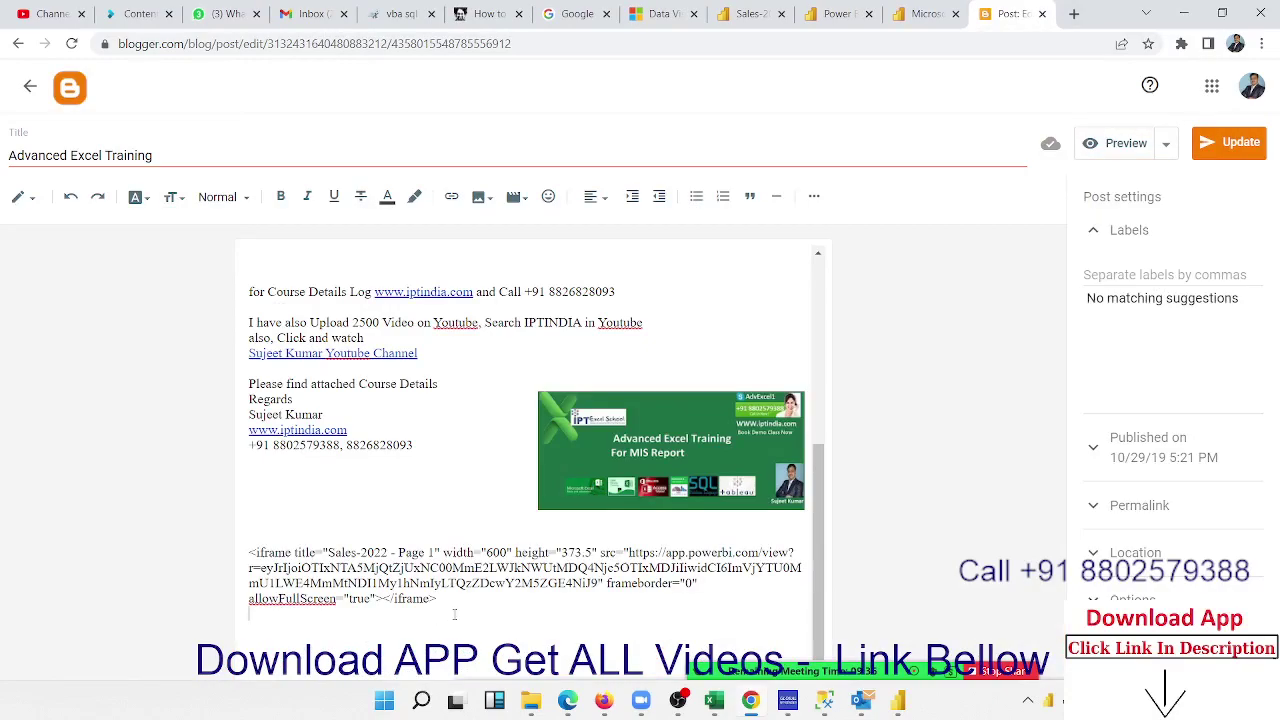
drag(454, 614, 230, 548)
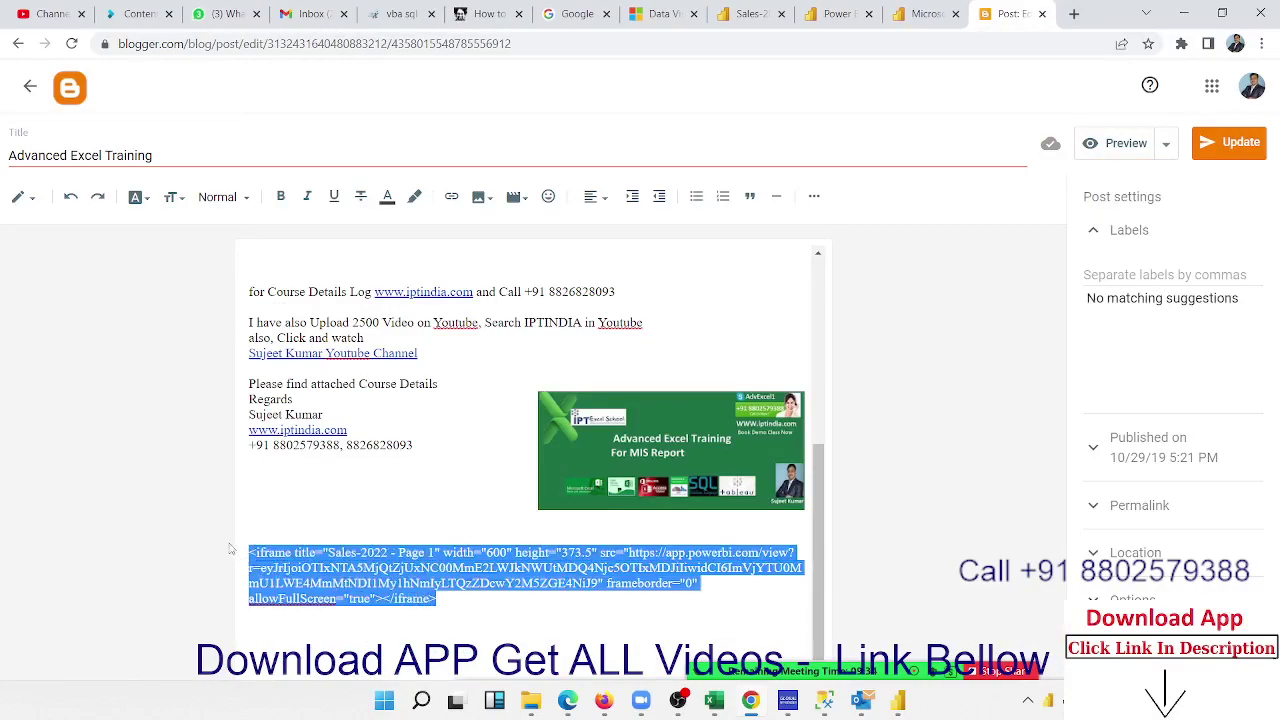
key(ctrl+x)
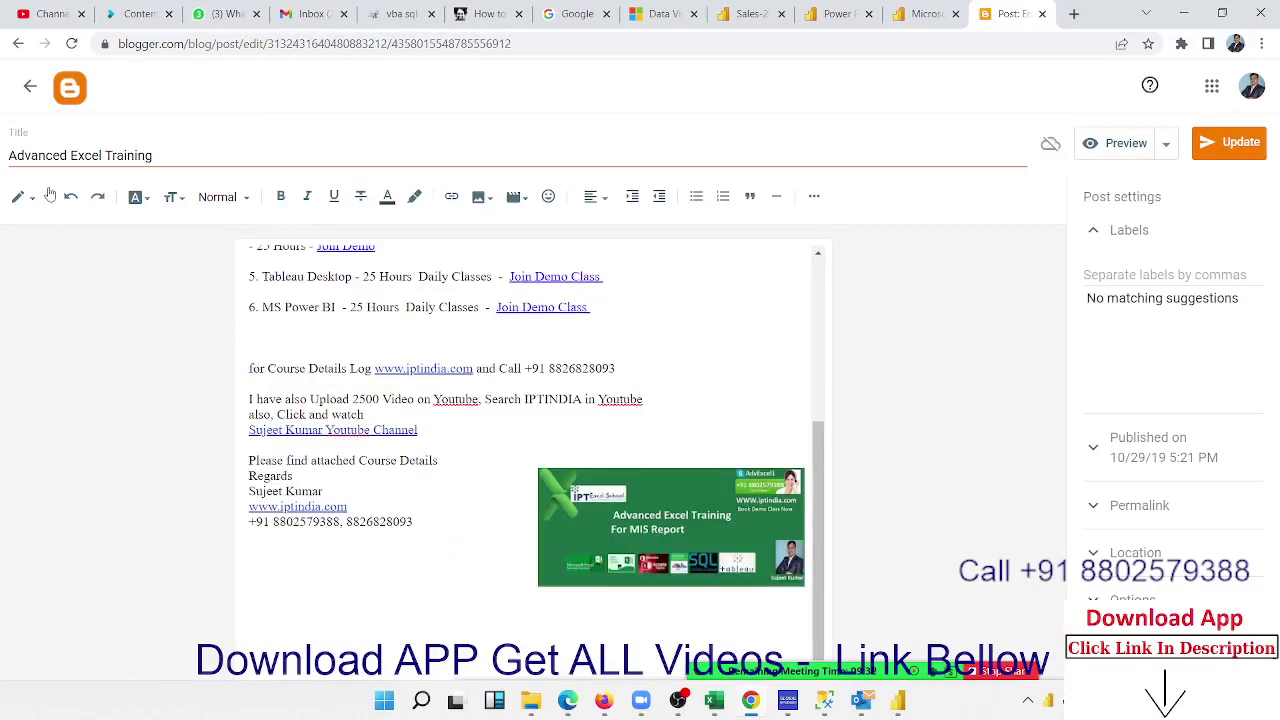
Paste the iframe embed code at the end of the post's HTML source and save the post.
click(28, 198)
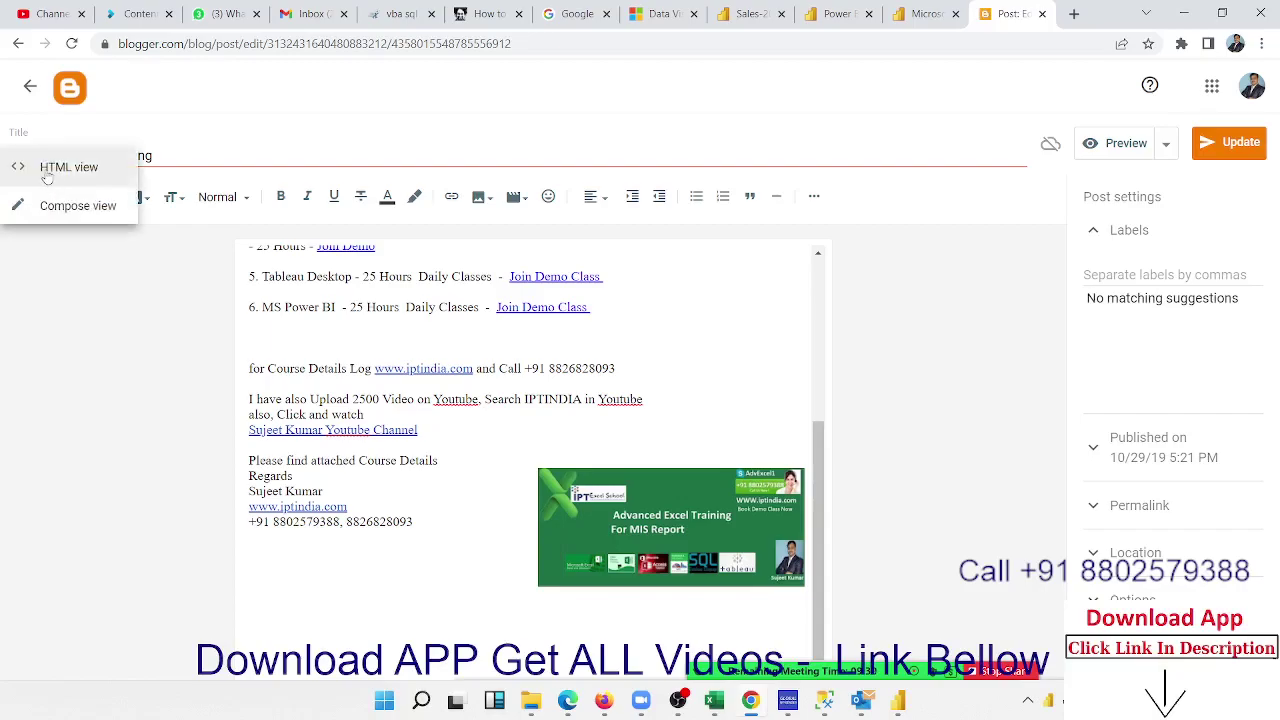
click(45, 172)
scroll(215, 398, down, 5)
scroll(215, 398, down, 5)
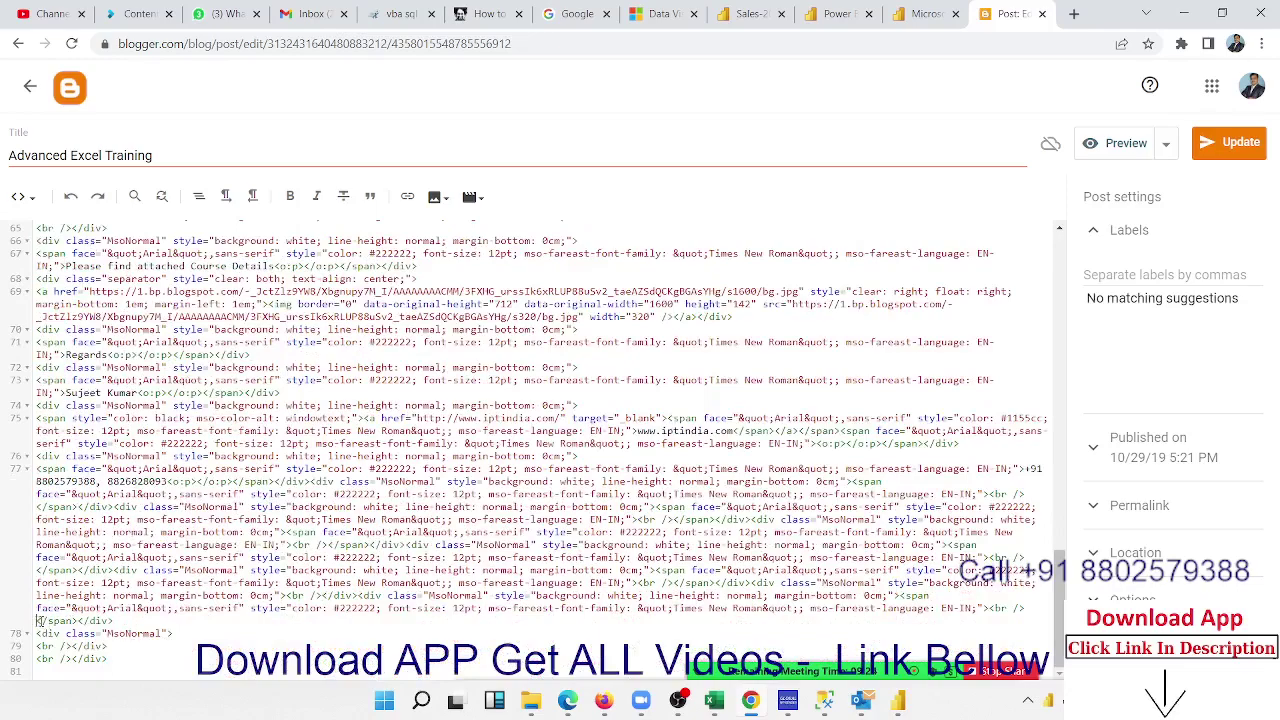
key(Return)
key(Return)
key(Return)
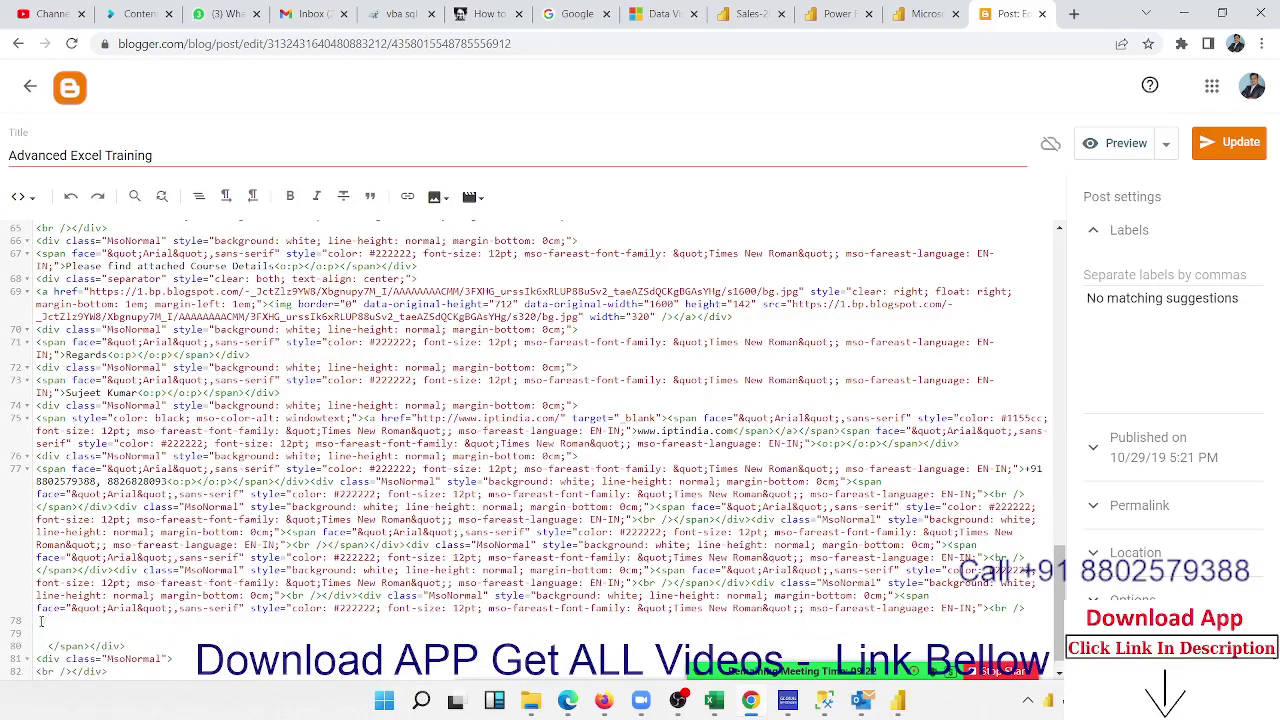
key(ctrl+v)
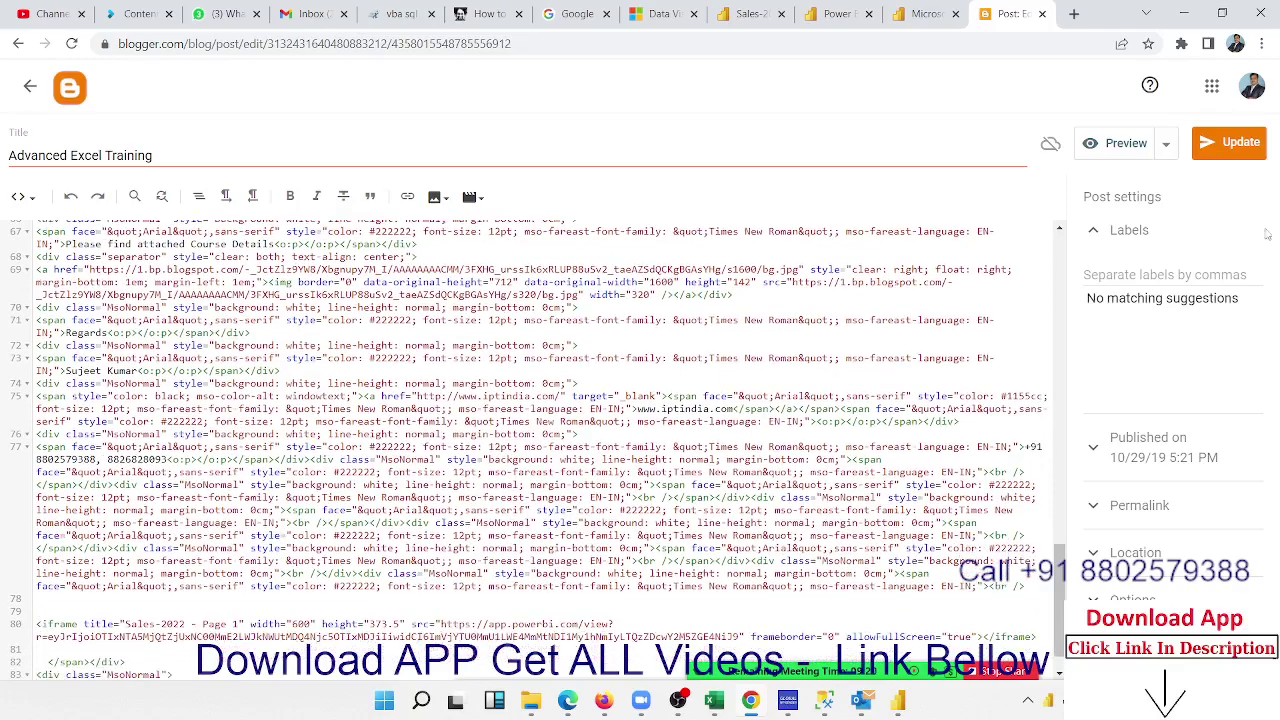
click(1224, 150)
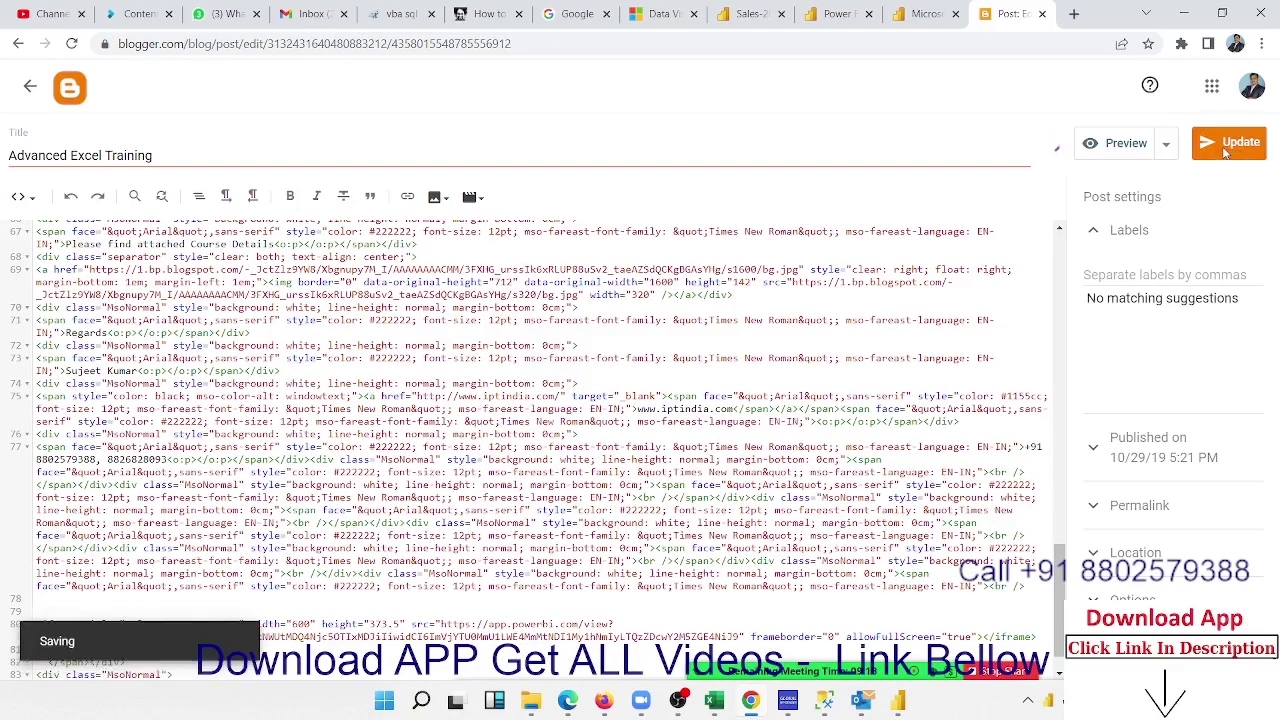
Preview the post to confirm the Sales Dashboard - 2022 embed displays, then close the preview and editor tabs.
click(1128, 143)
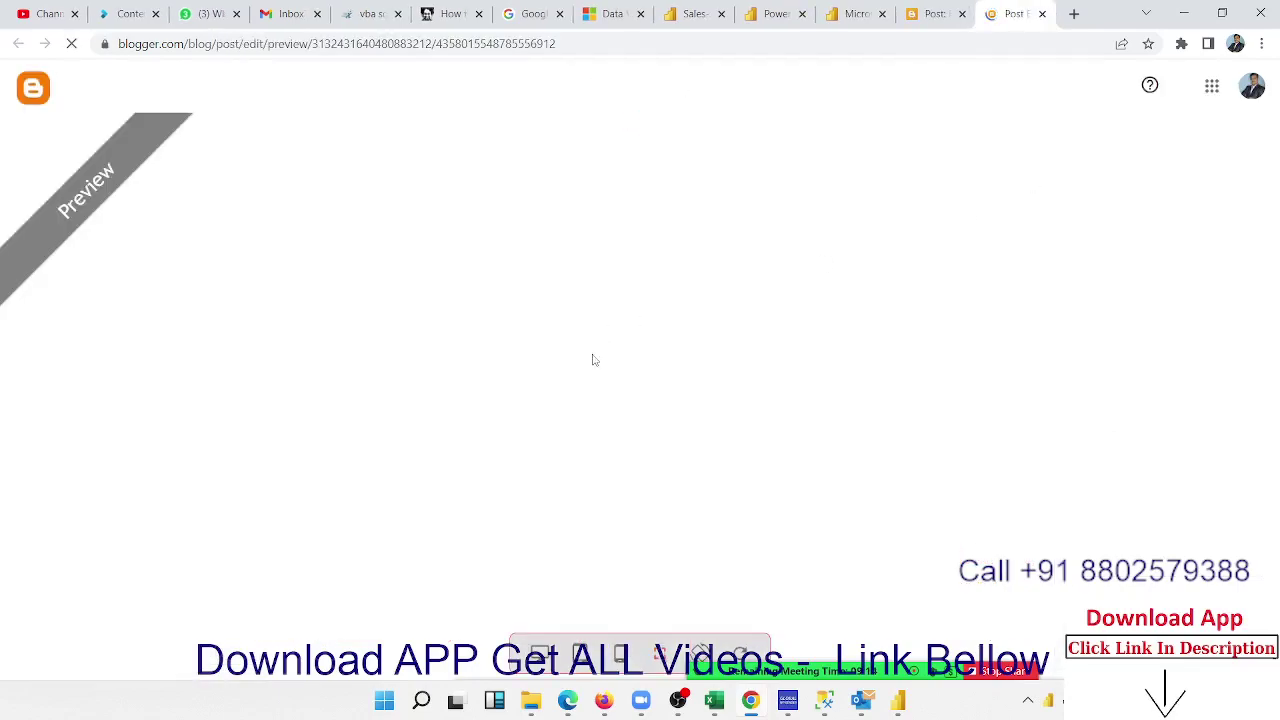
scroll(607, 348, down, 6)
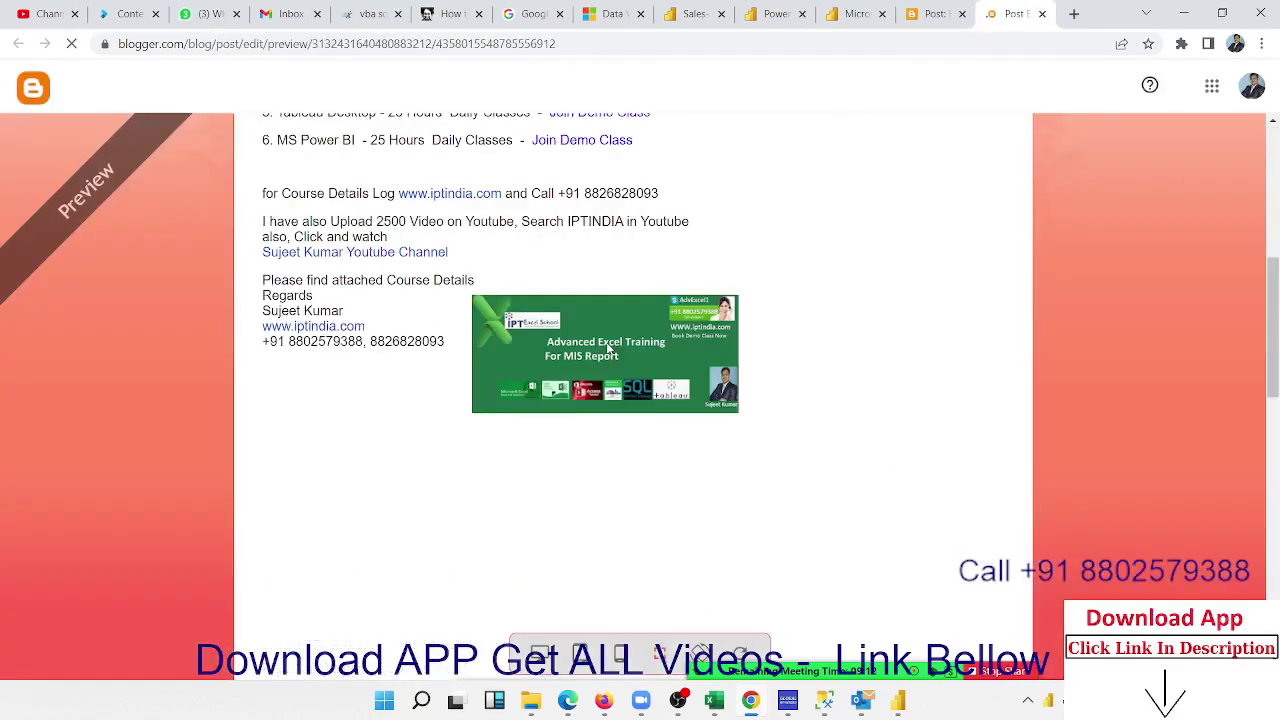
scroll(607, 348, down, 6)
scroll(607, 348, down, 2)
scroll(607, 348, down, 2)
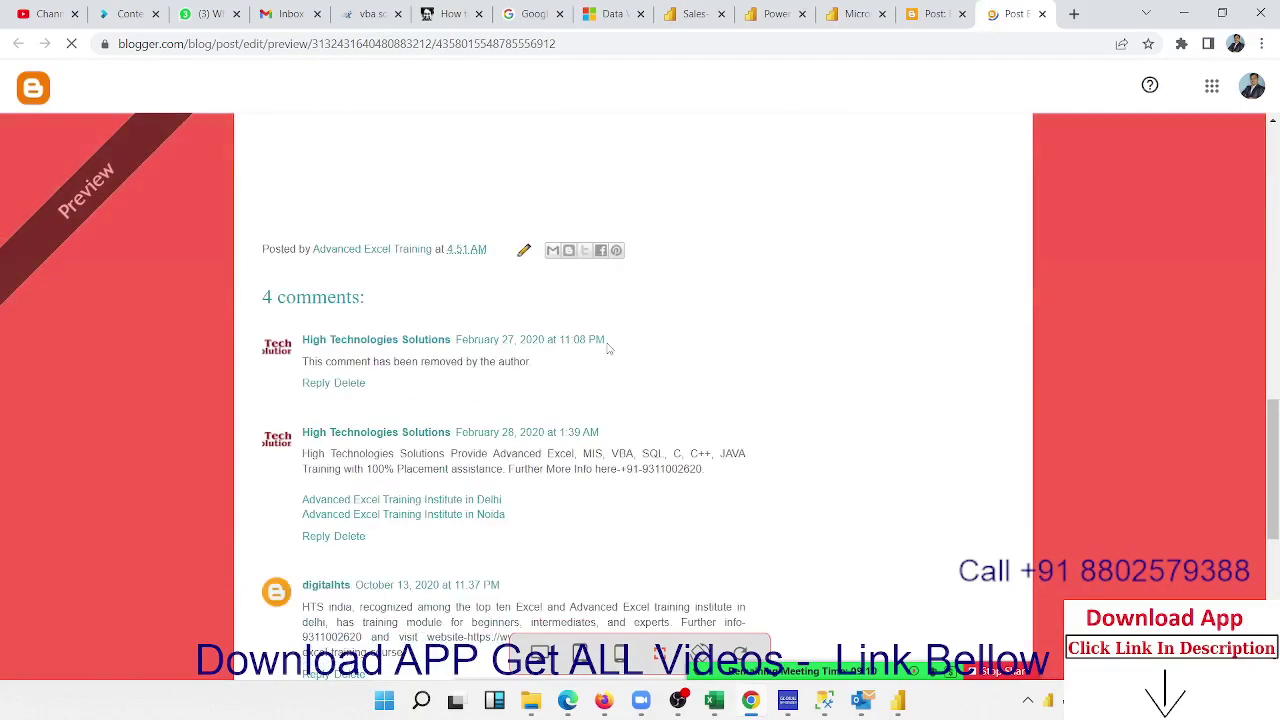
scroll(607, 348, down, 3)
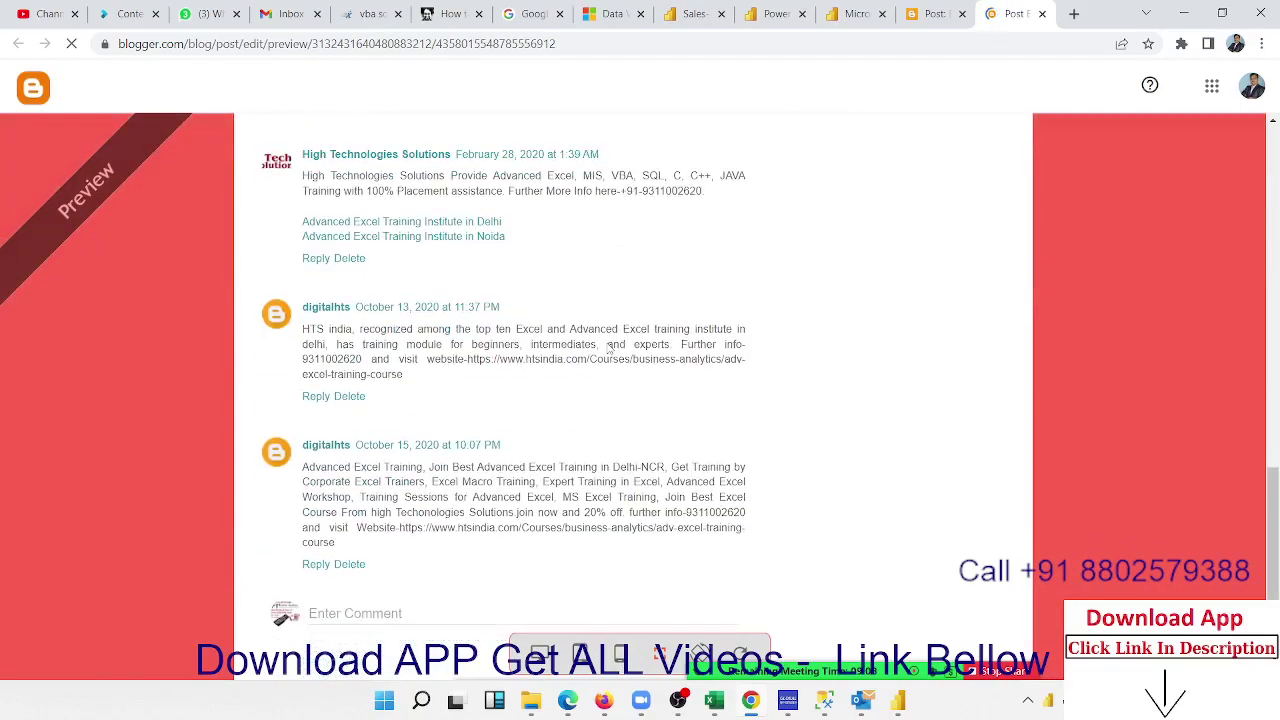
scroll(607, 348, down, 2)
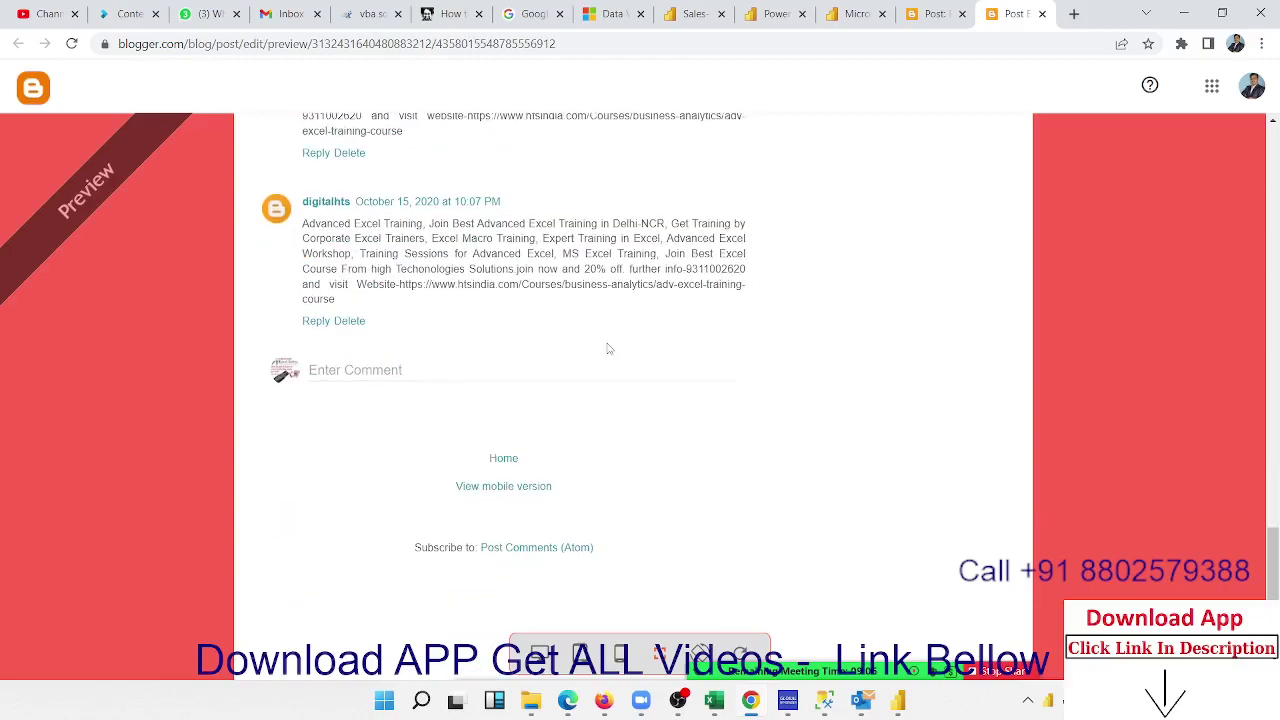
scroll(607, 348, up, 7)
scroll(607, 348, up, 3)
scroll(607, 348, down, 3)
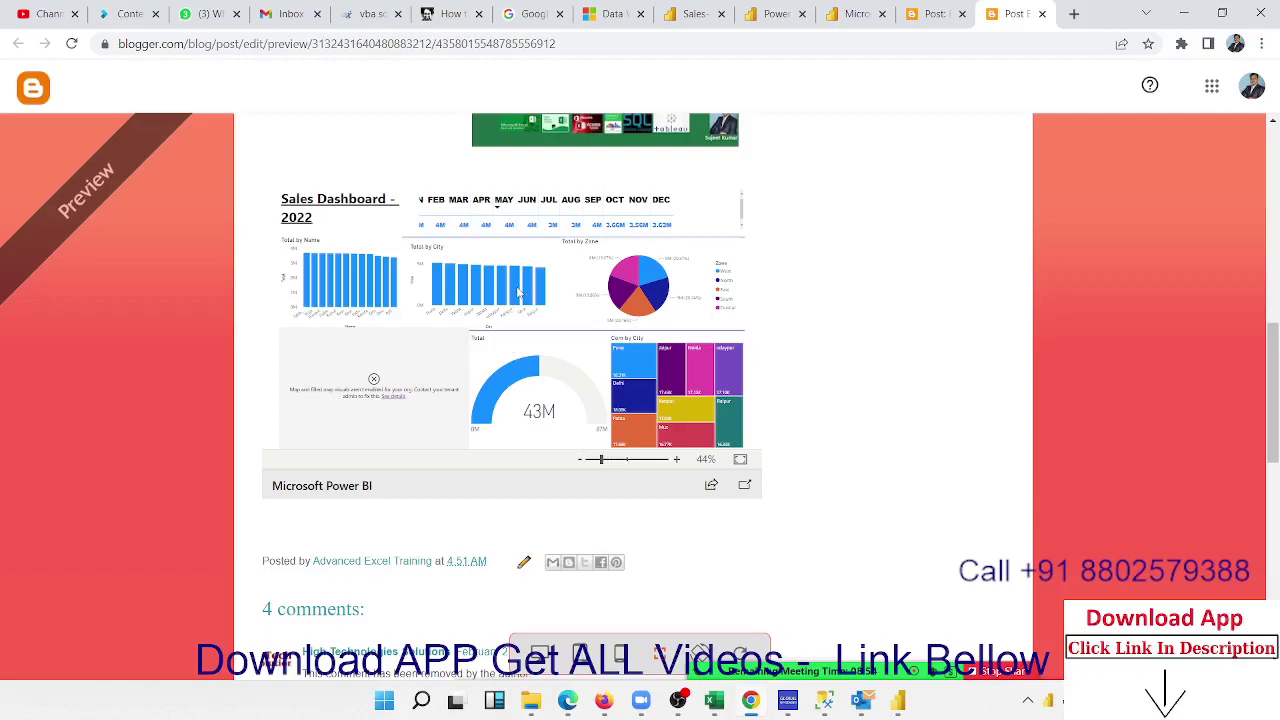
scroll(633, 428, up, 3)
scroll(633, 428, down, 3)
scroll(617, 293, up, 3)
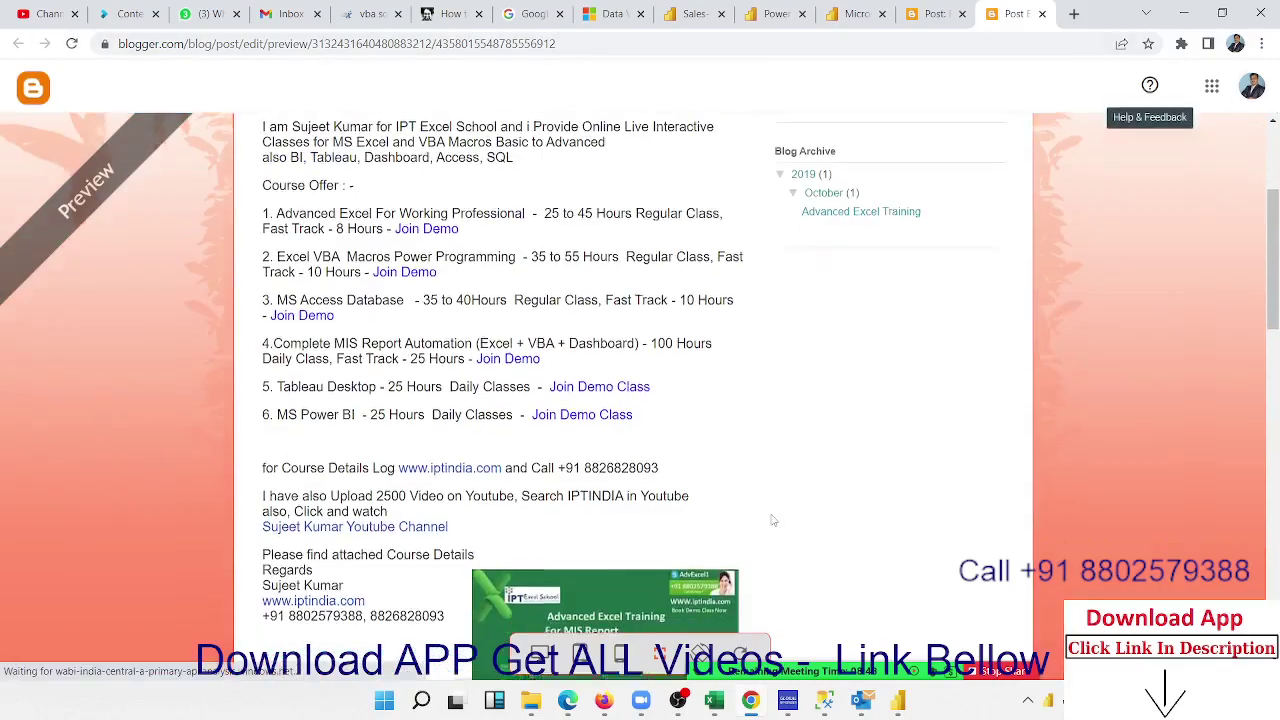
scroll(738, 508, down, 3)
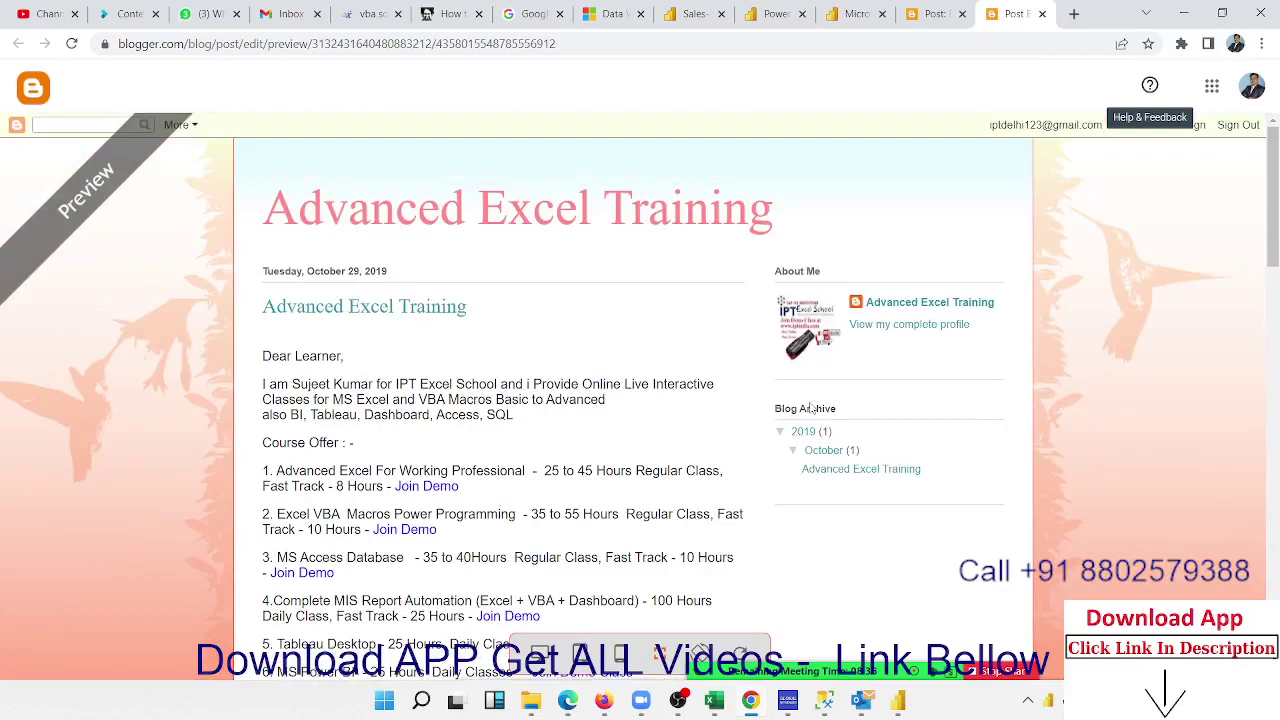
click(1042, 14)
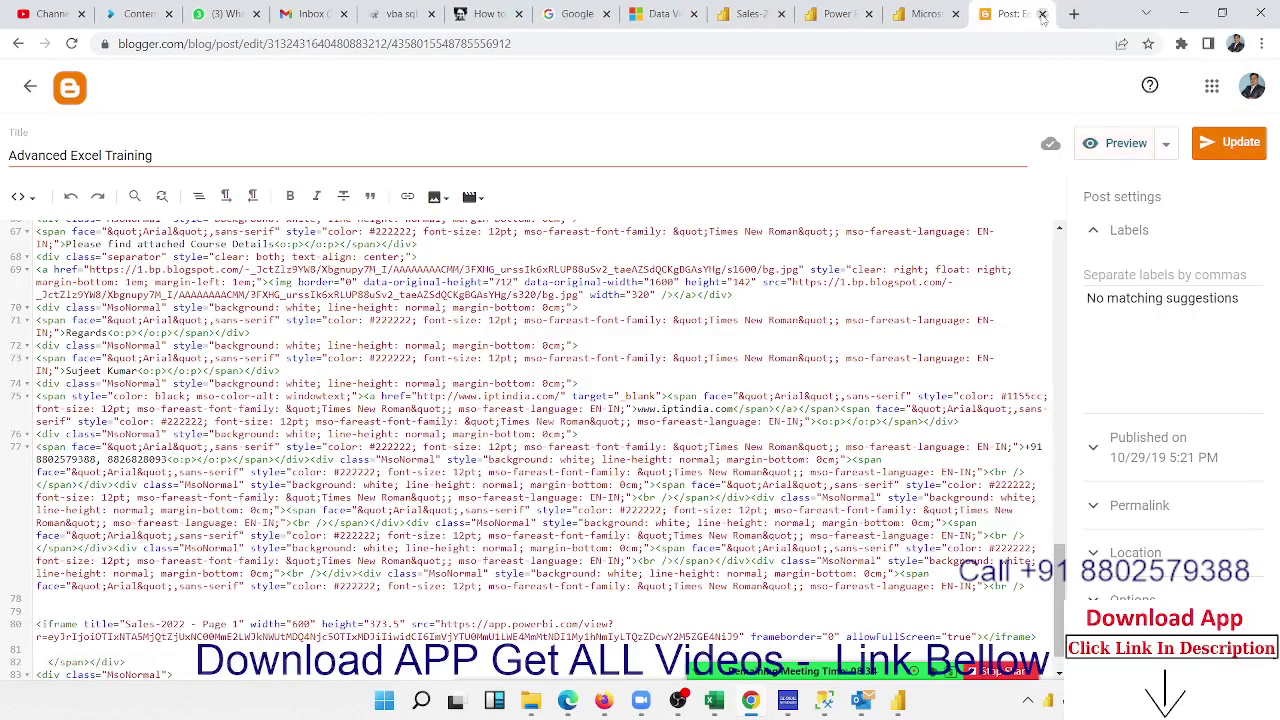
click(1042, 14)
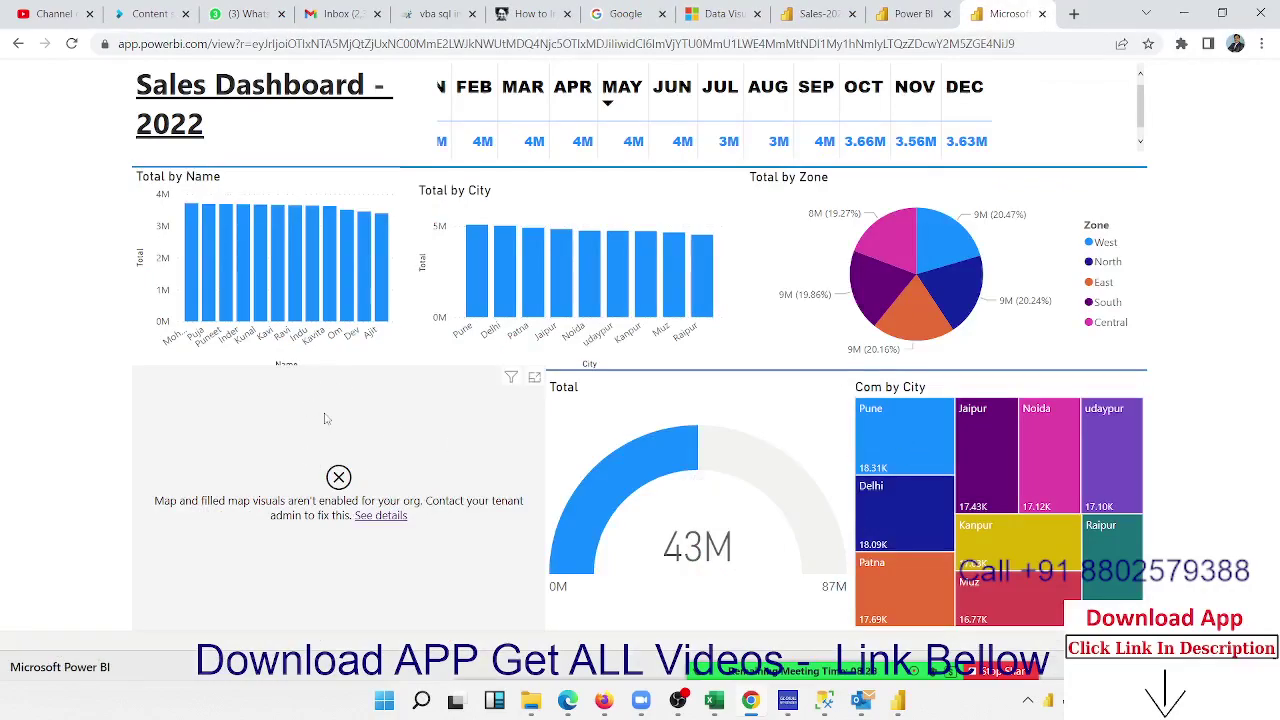
Convert the Total by City map into a matrix with City rows, Zone columns and Total values.
click(897, 703)
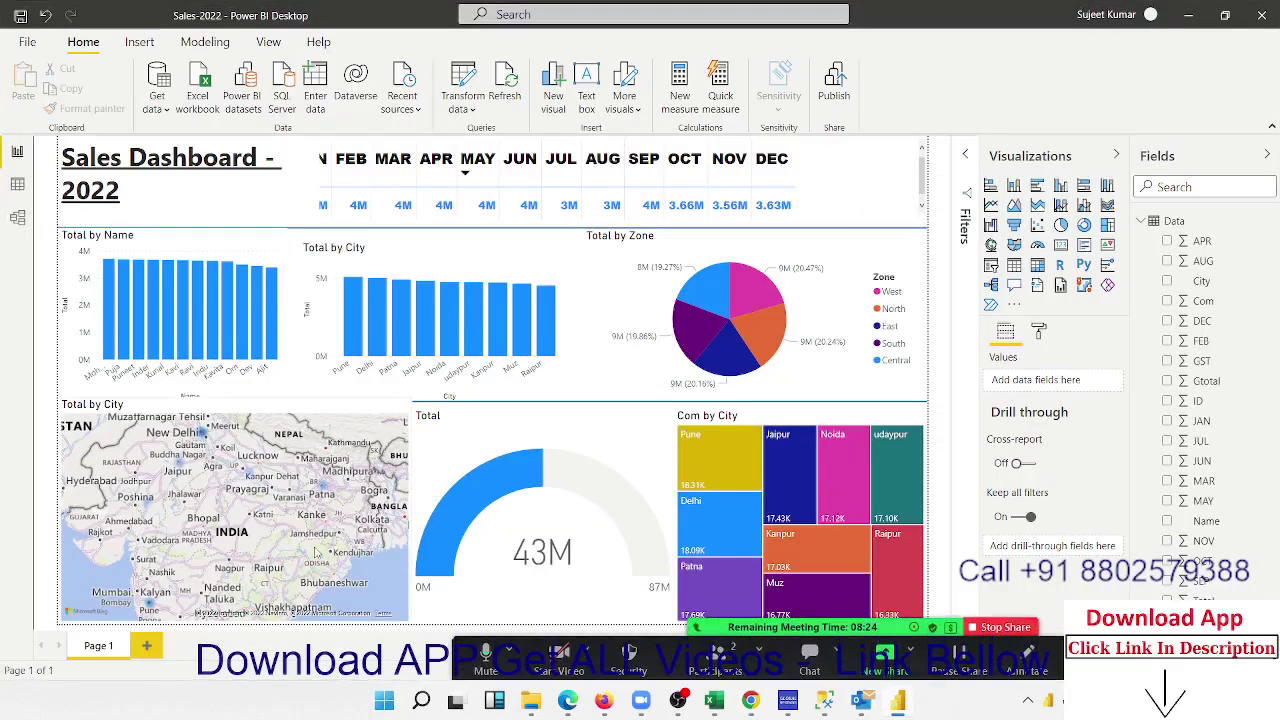
click(303, 497)
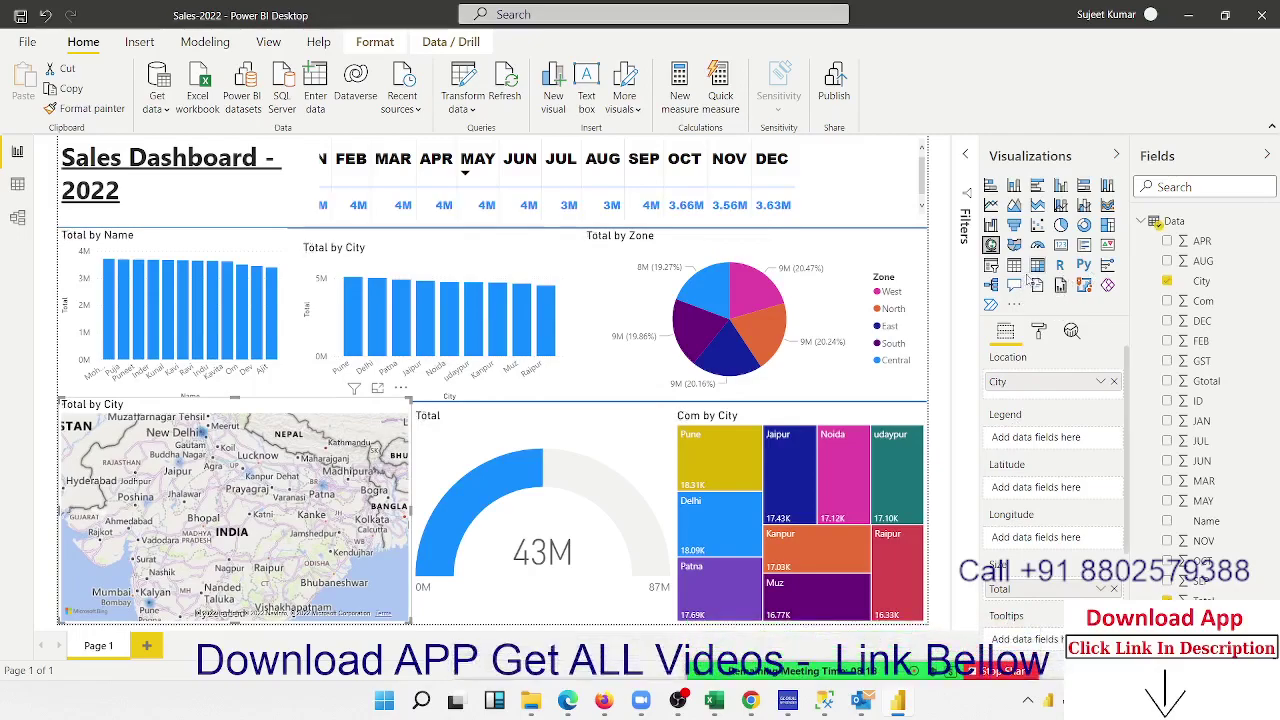
click(1014, 266)
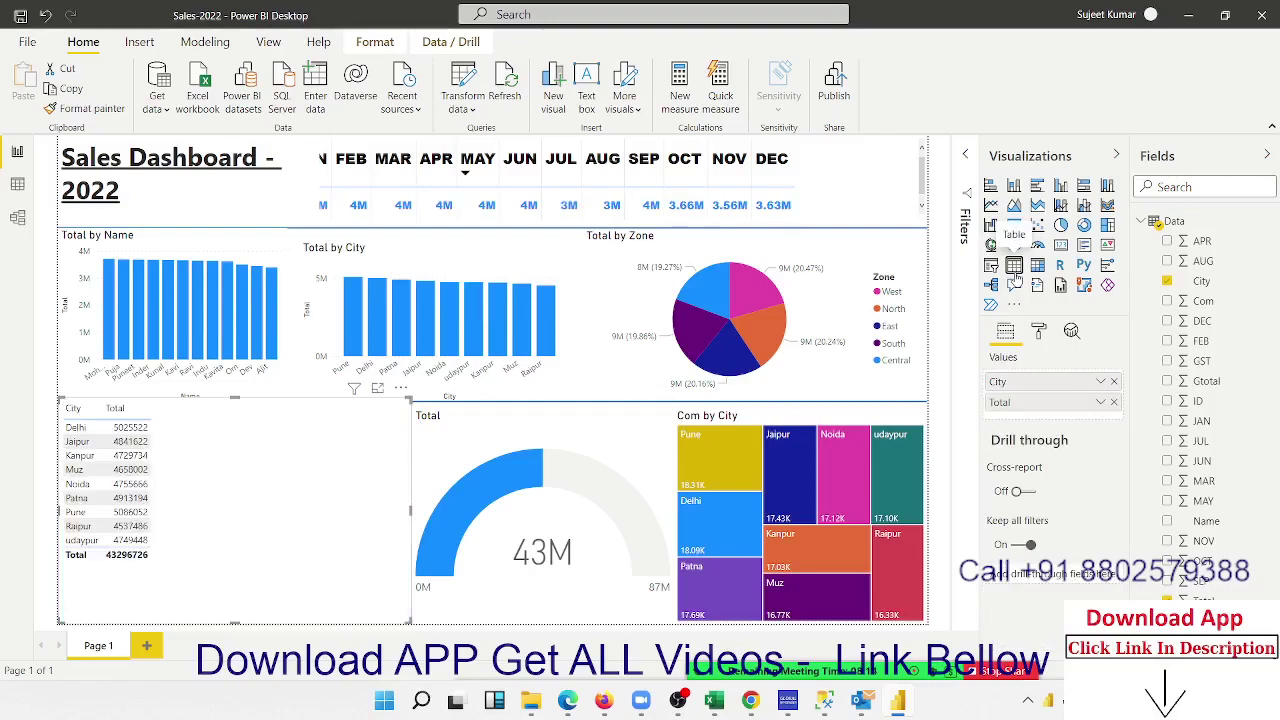
click(1036, 266)
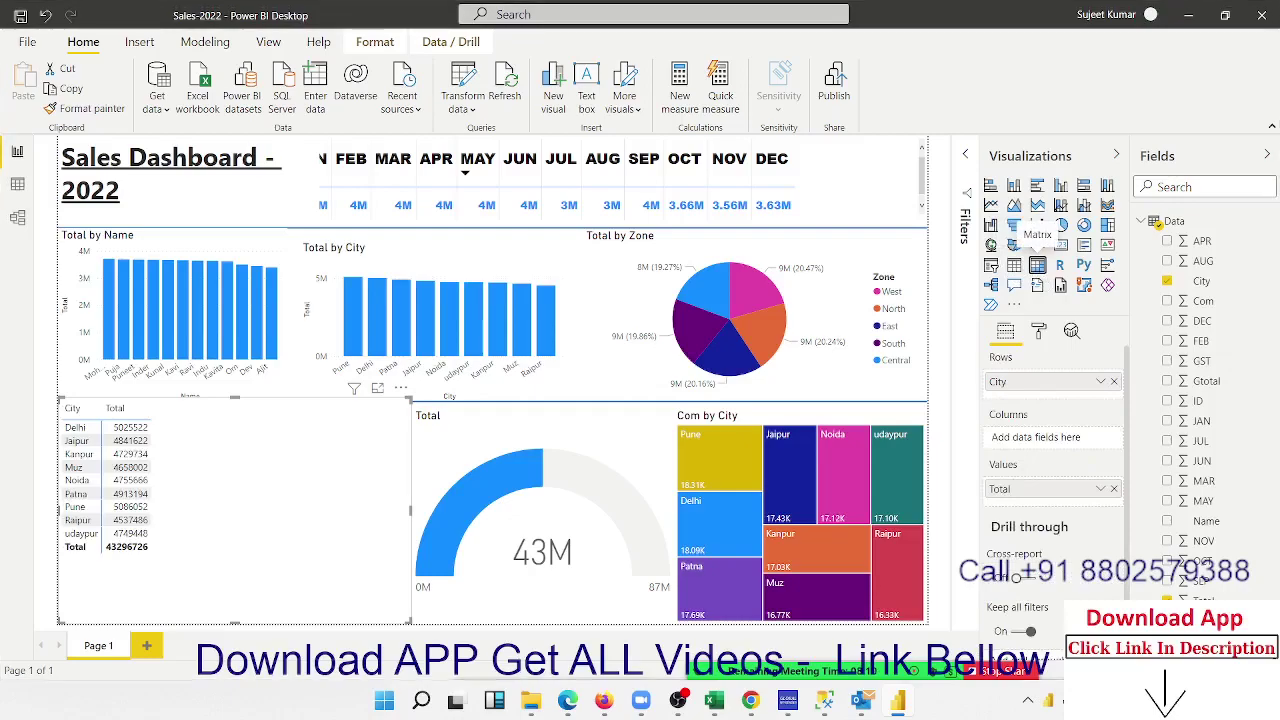
drag(1195, 590, 1063, 450)
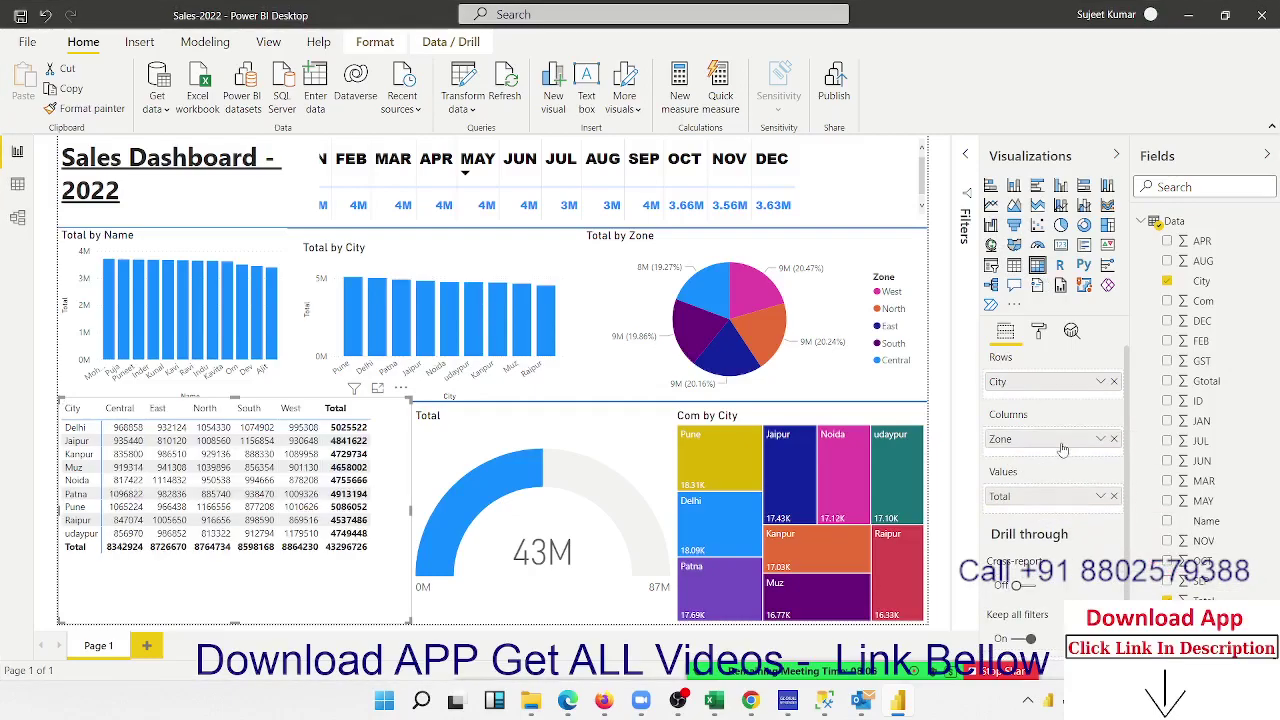
Save Sales-2022.pbix and publish to My workspace, backing out at the replace-dataset prompt.
click(830, 100)
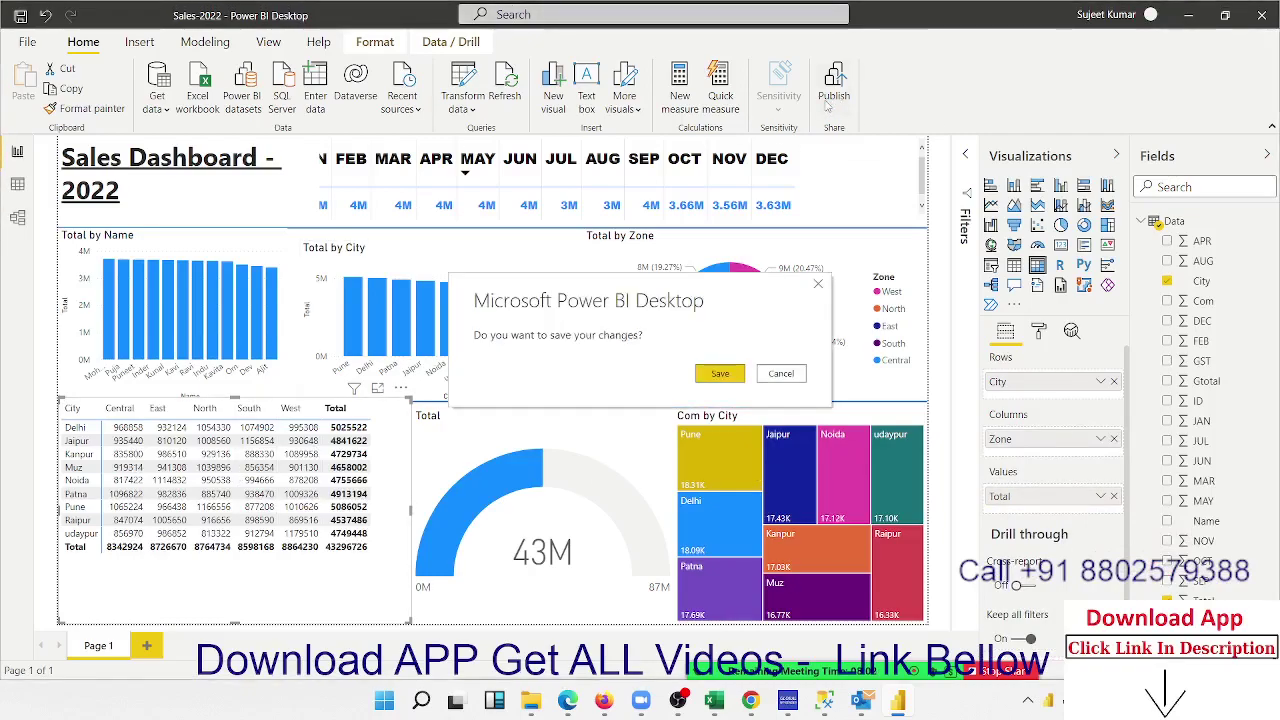
click(722, 374)
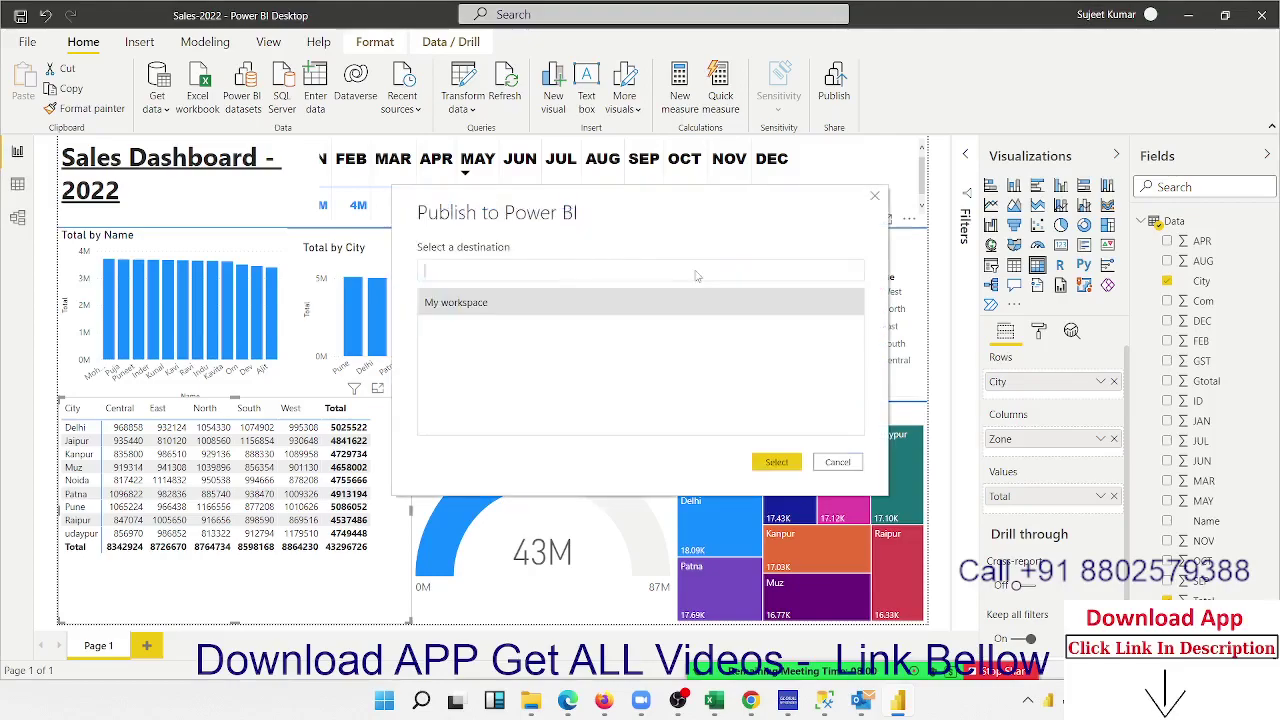
click(776, 462)
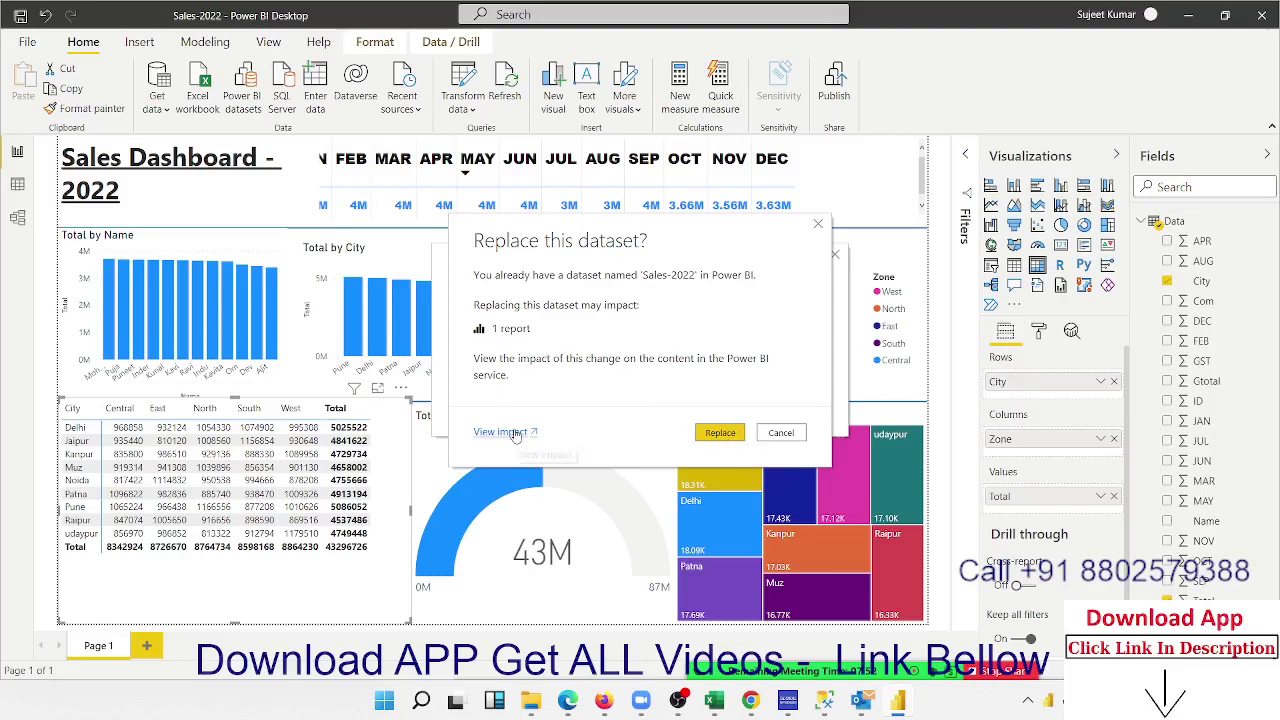
mouse_move(704, 225)
mouse_down()
mouse_move(307, 190)
mouse_move(517, 194)
mouse_up()
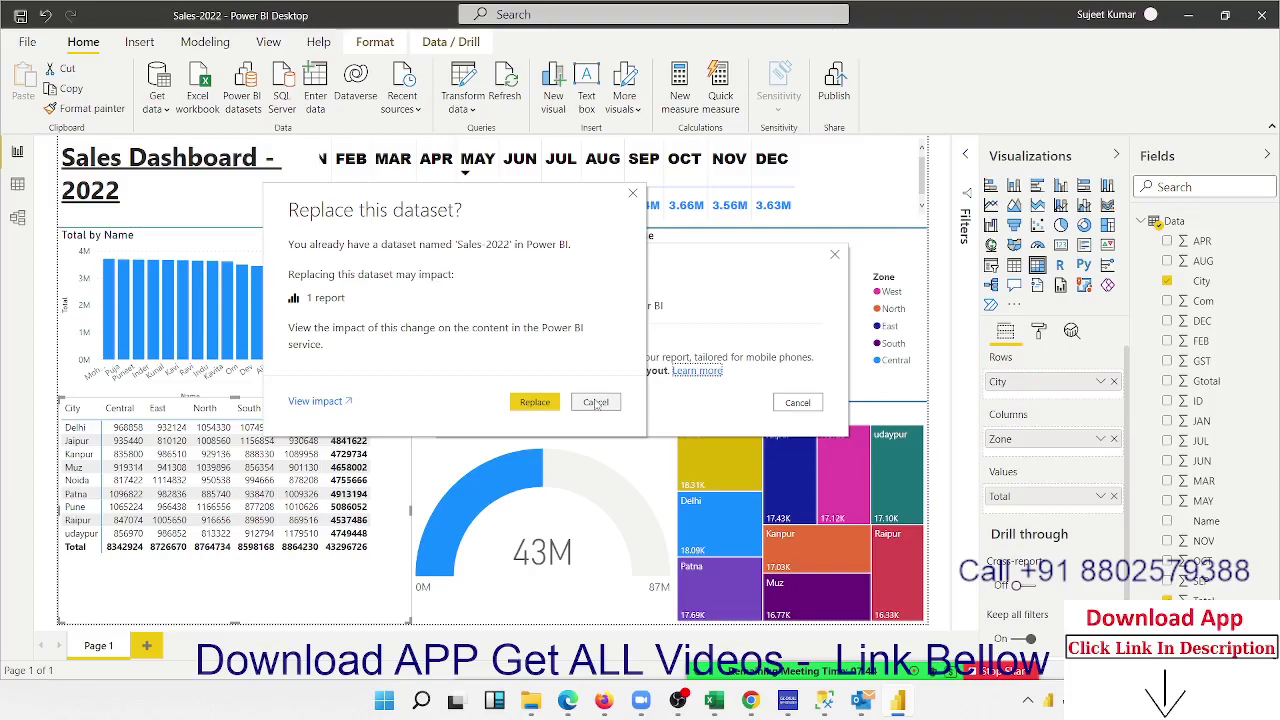
click(596, 402)
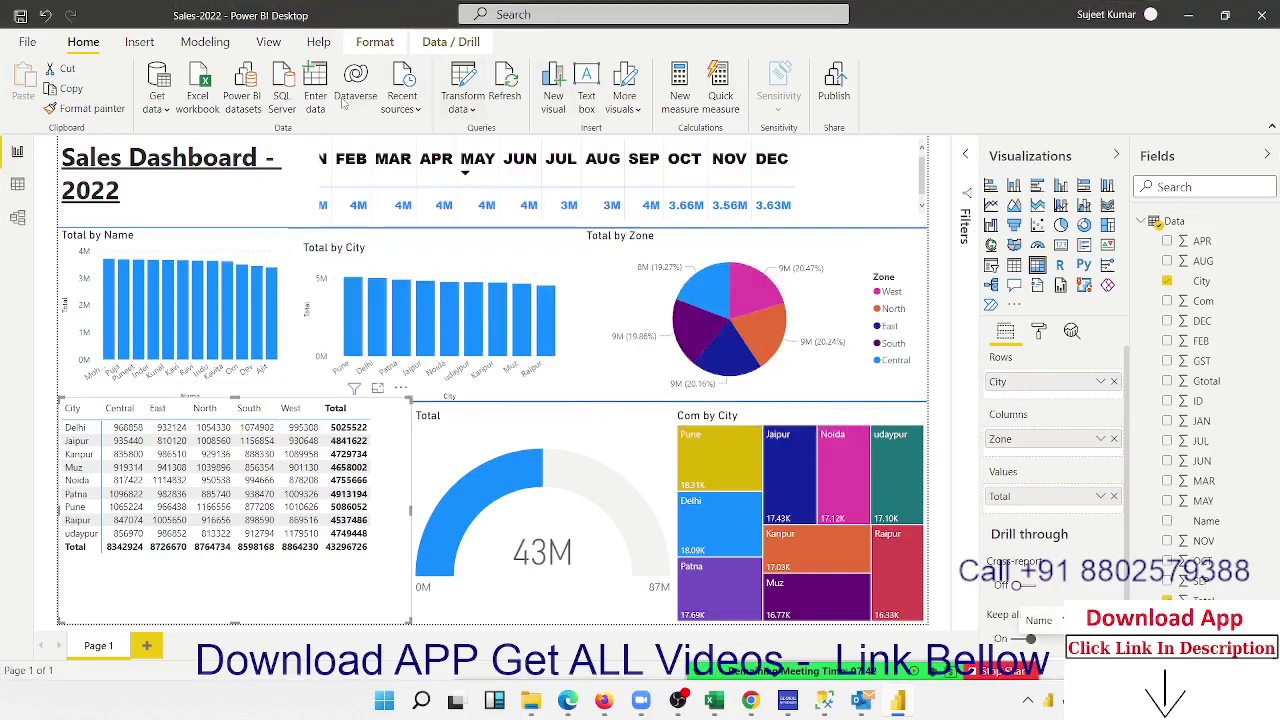
Republish to My workspace, replacing the existing Sales-2022 dataset, and bring up the web report.
mouse_move(750, 710)
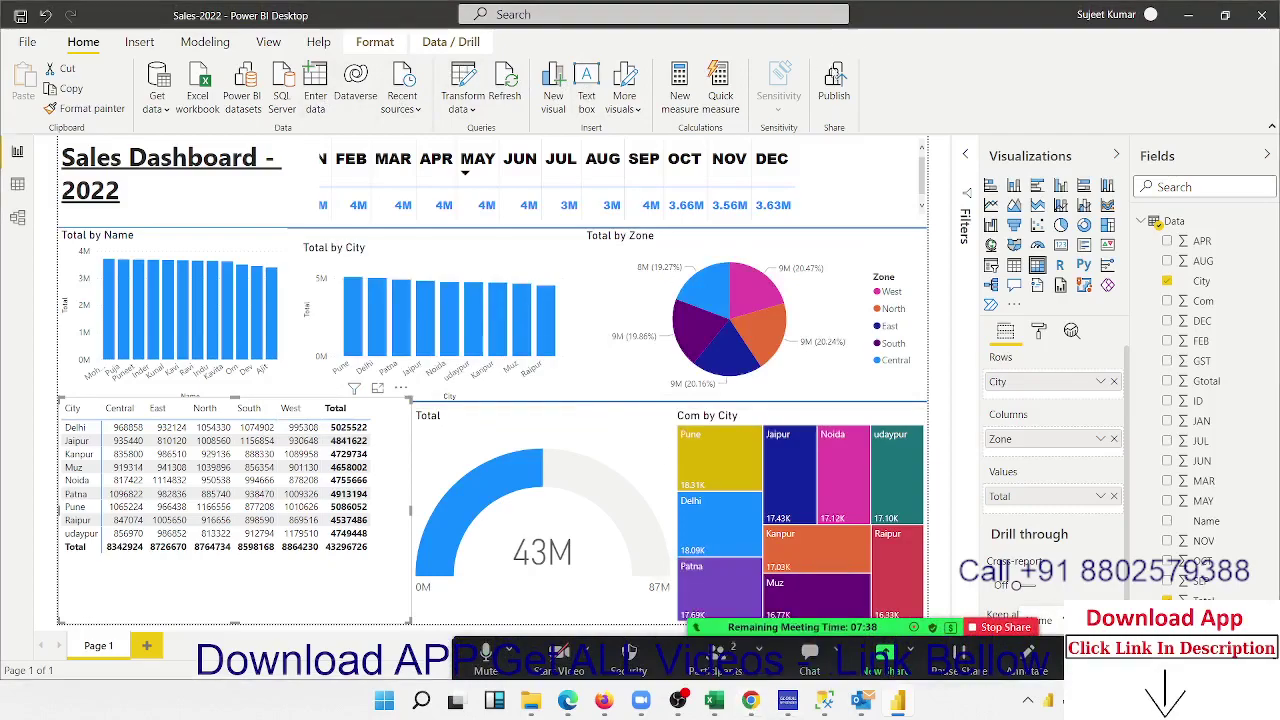
click(838, 85)
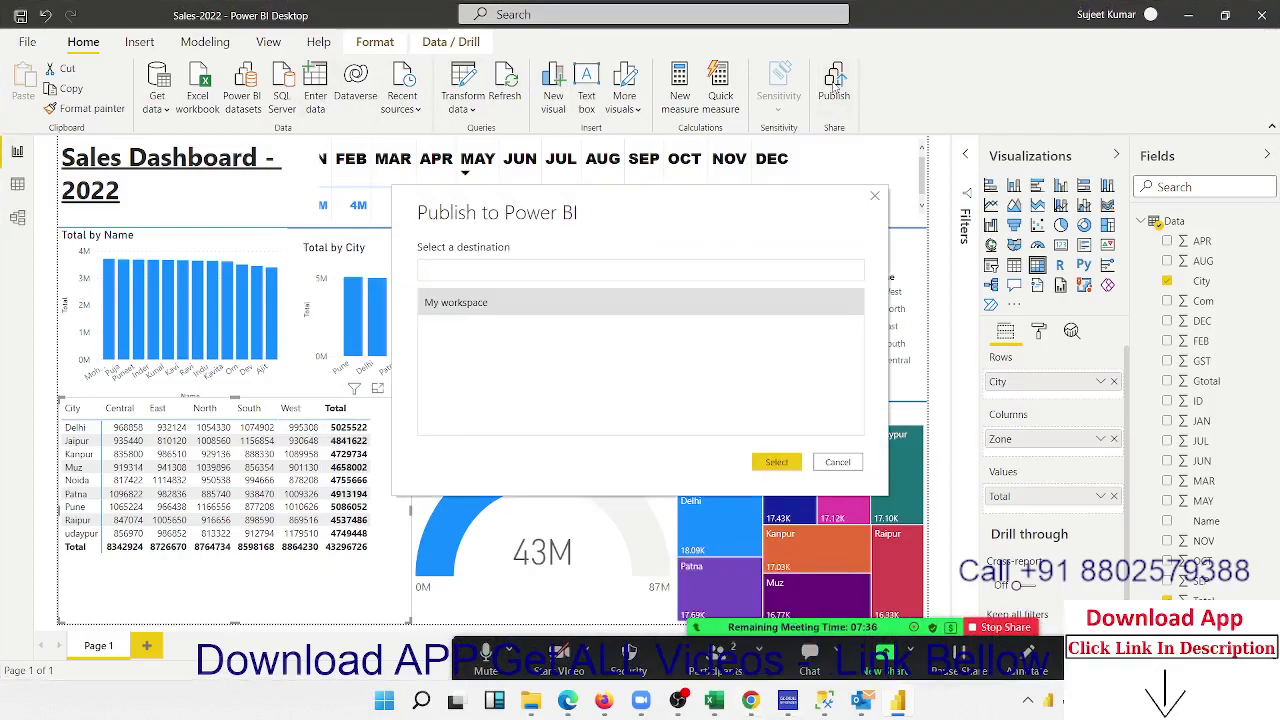
click(773, 466)
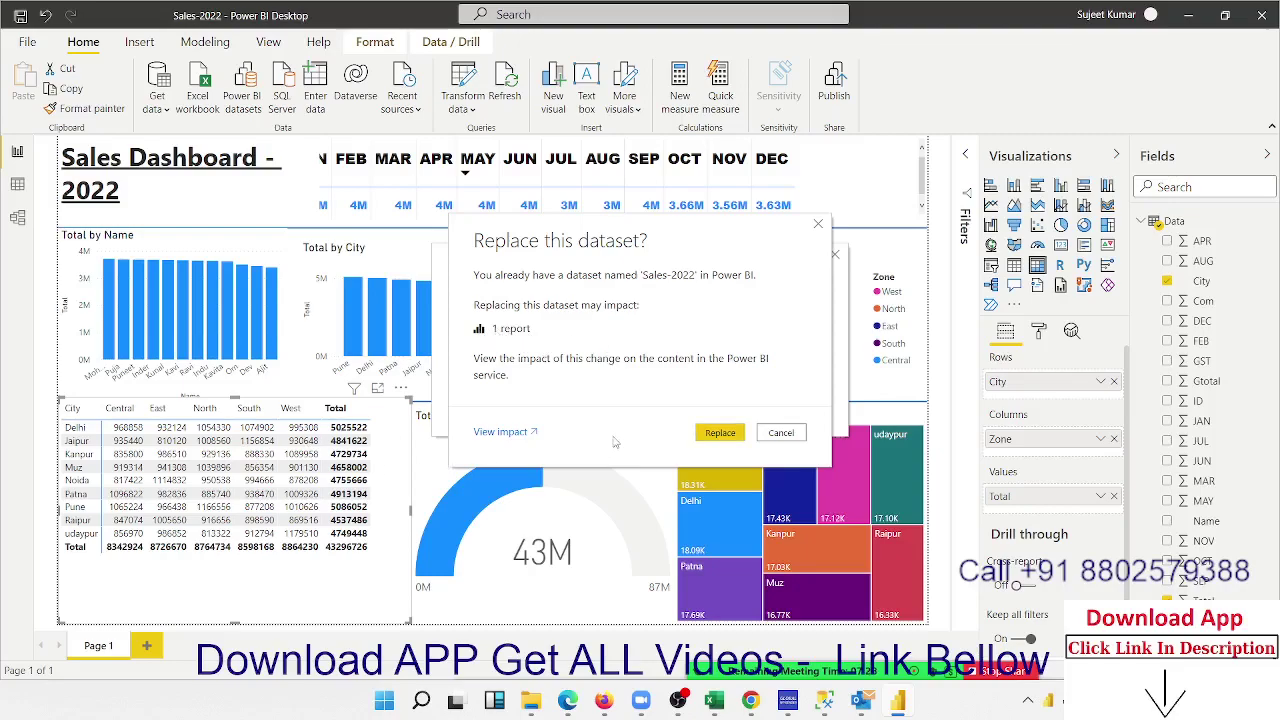
click(702, 433)
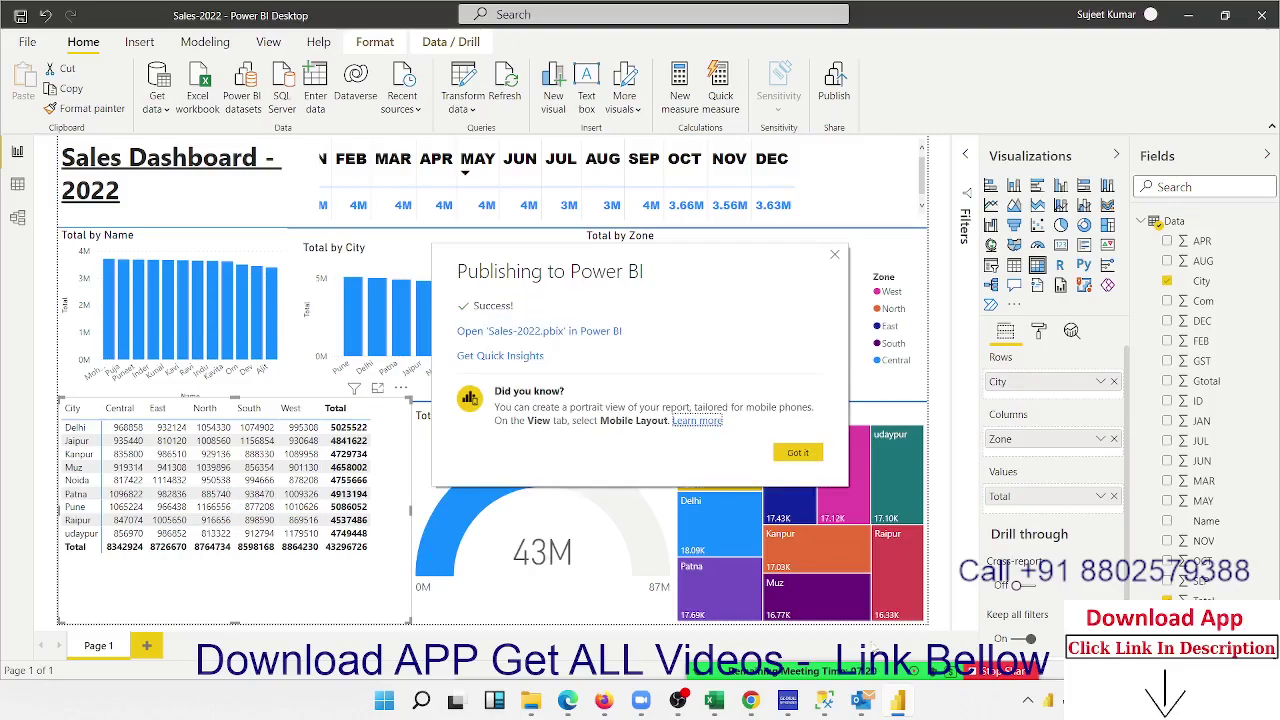
click(797, 451)
click(750, 700)
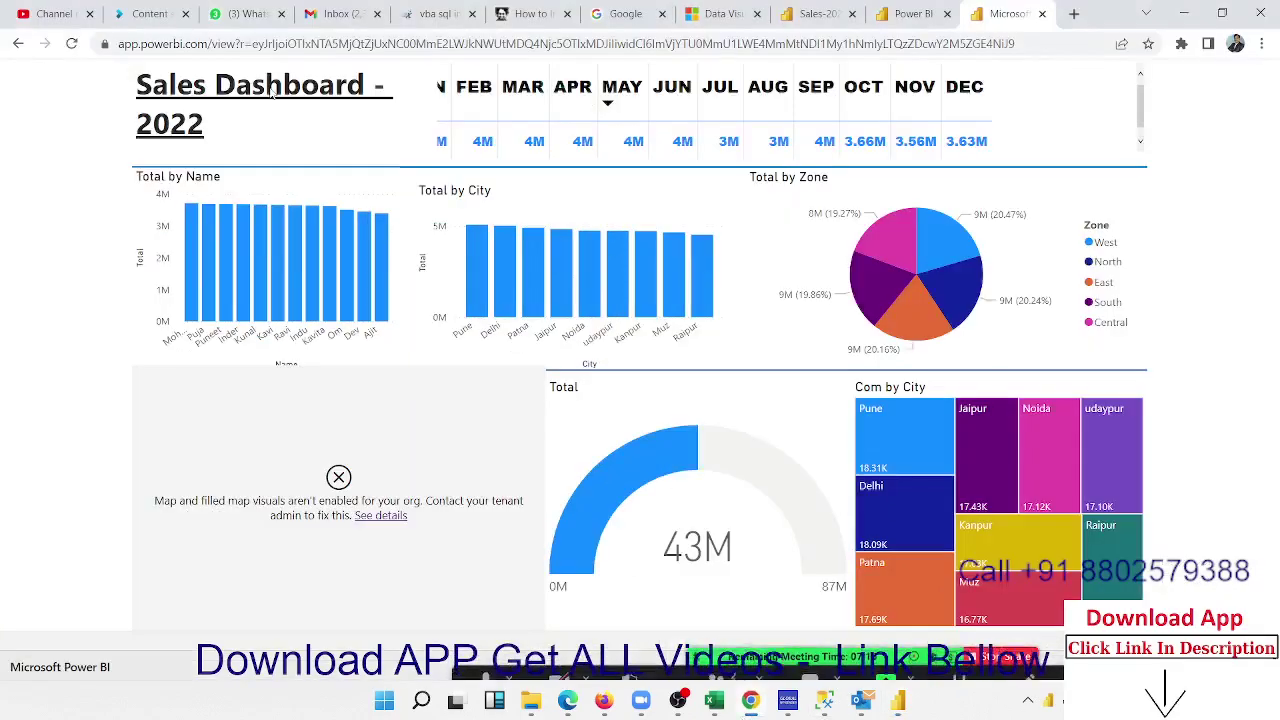
Reload the public view and the Sales-2022 workspace report to fetch the new version.
click(72, 43)
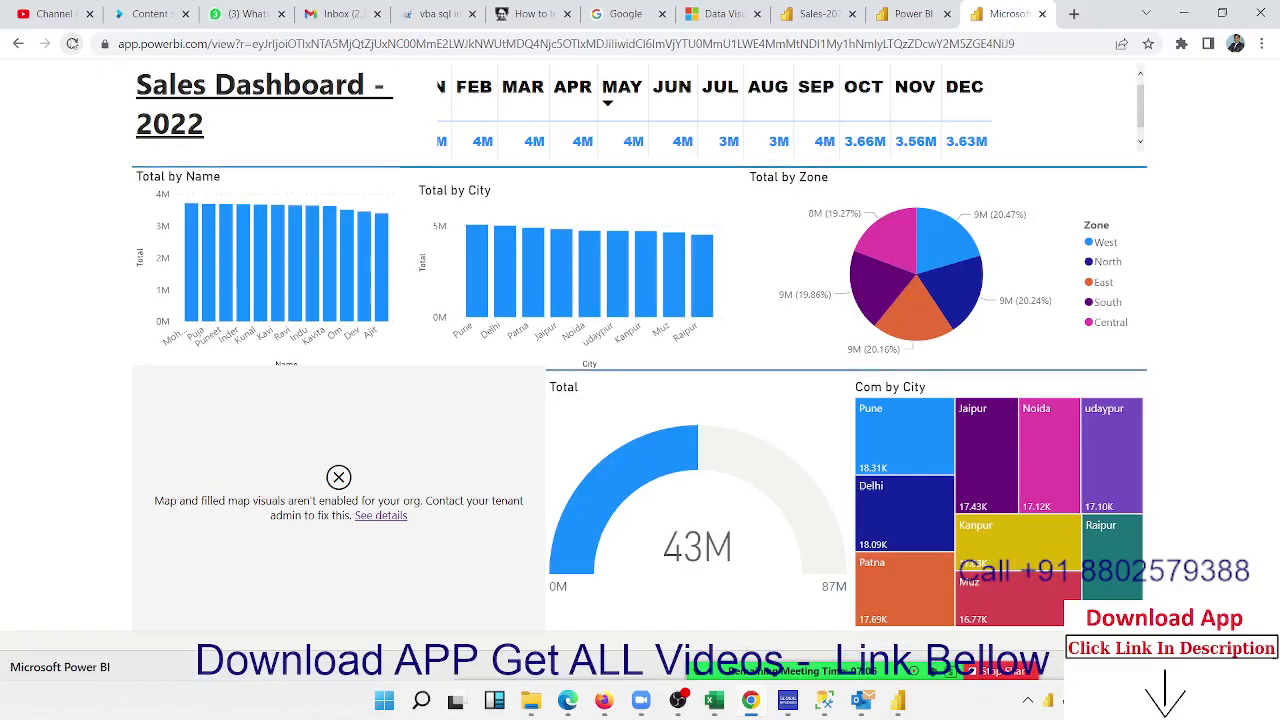
click(72, 43)
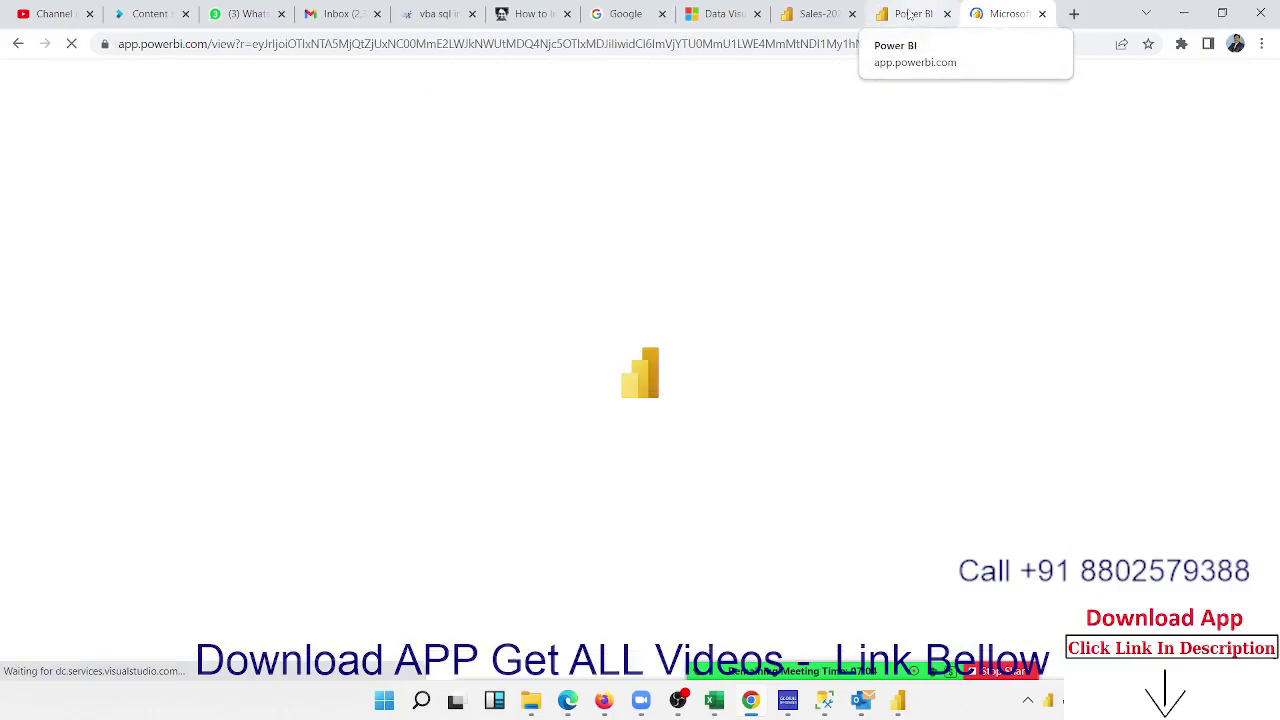
click(910, 14)
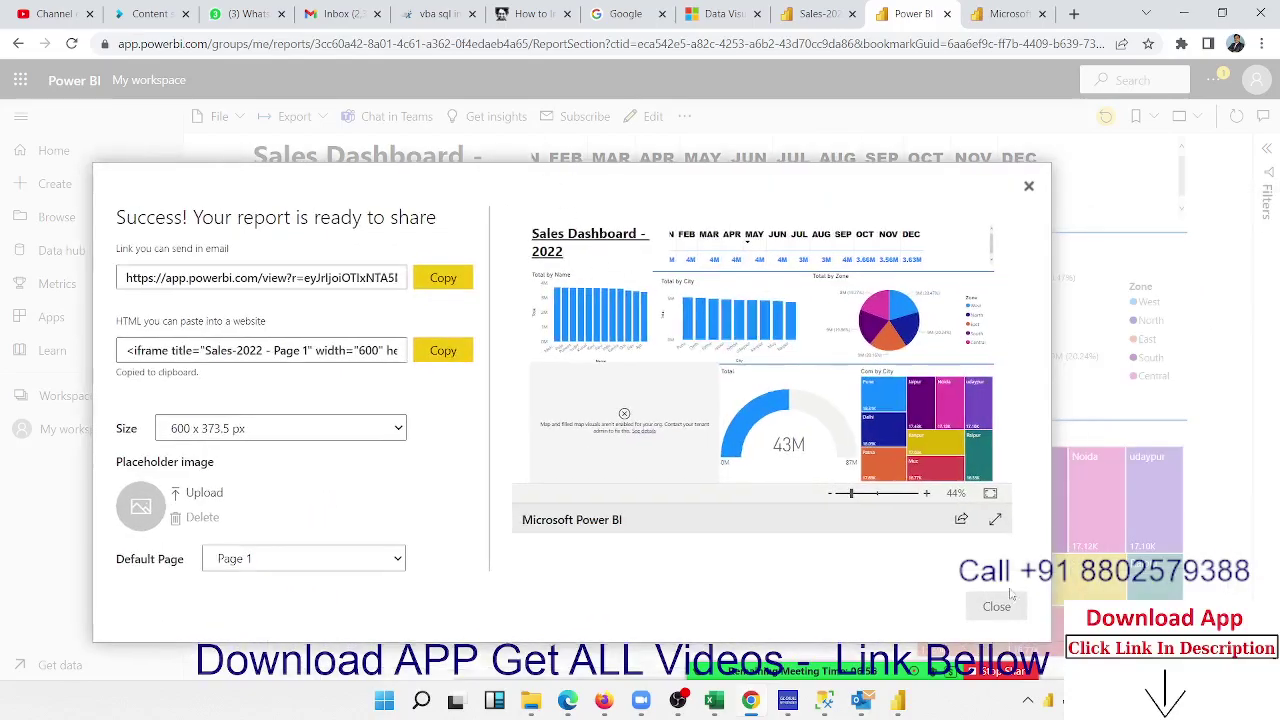
click(991, 603)
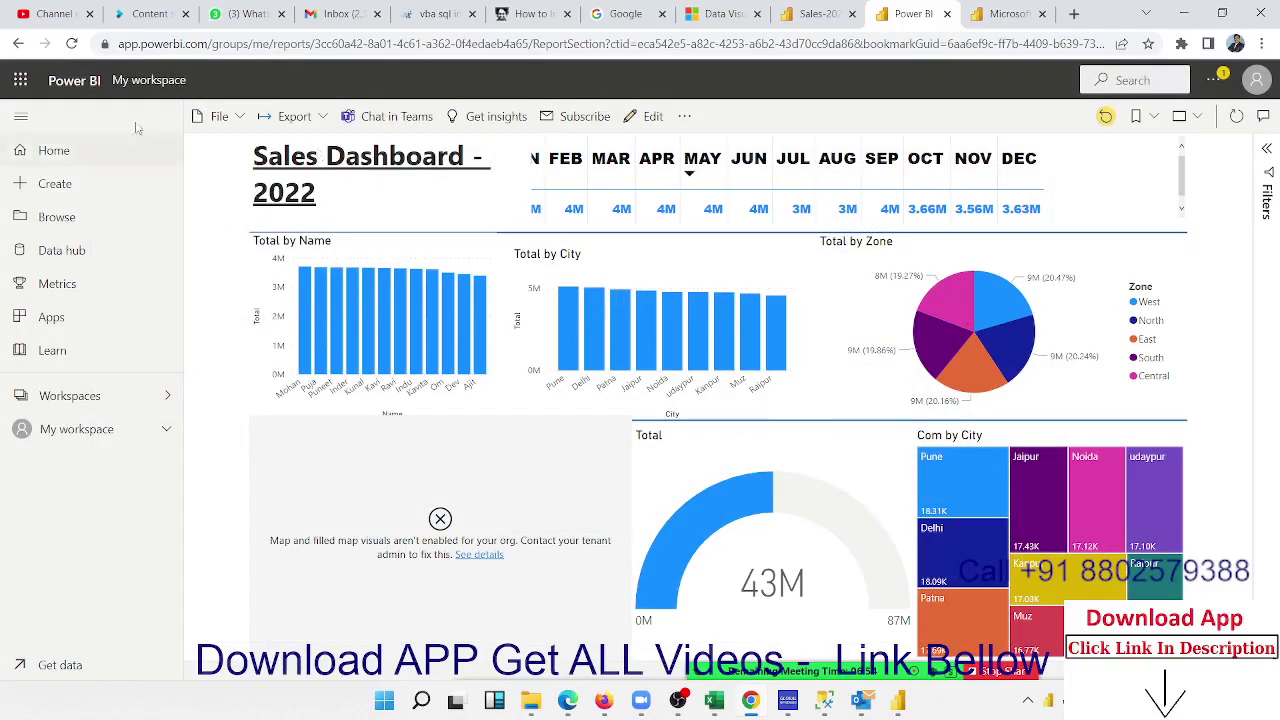
click(73, 45)
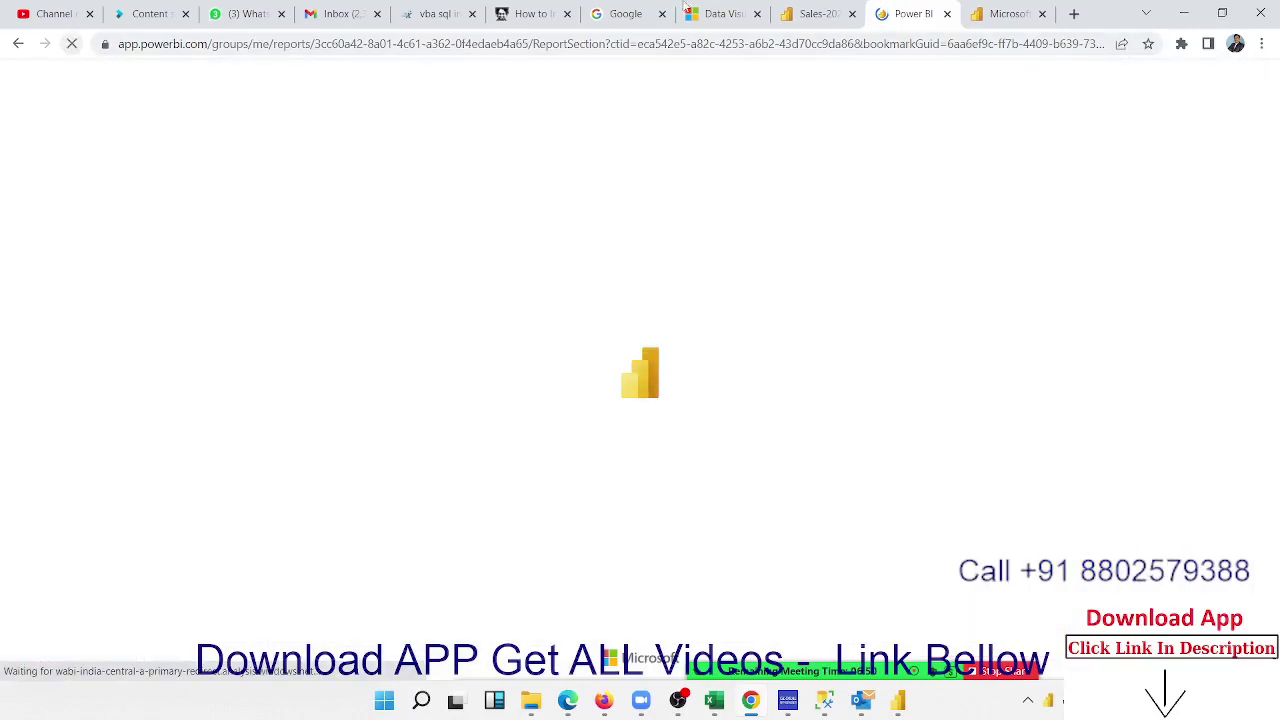
Compare the public report tab with the Sales-2022 workspace report showing the City-by-Zone matrix.
click(1008, 14)
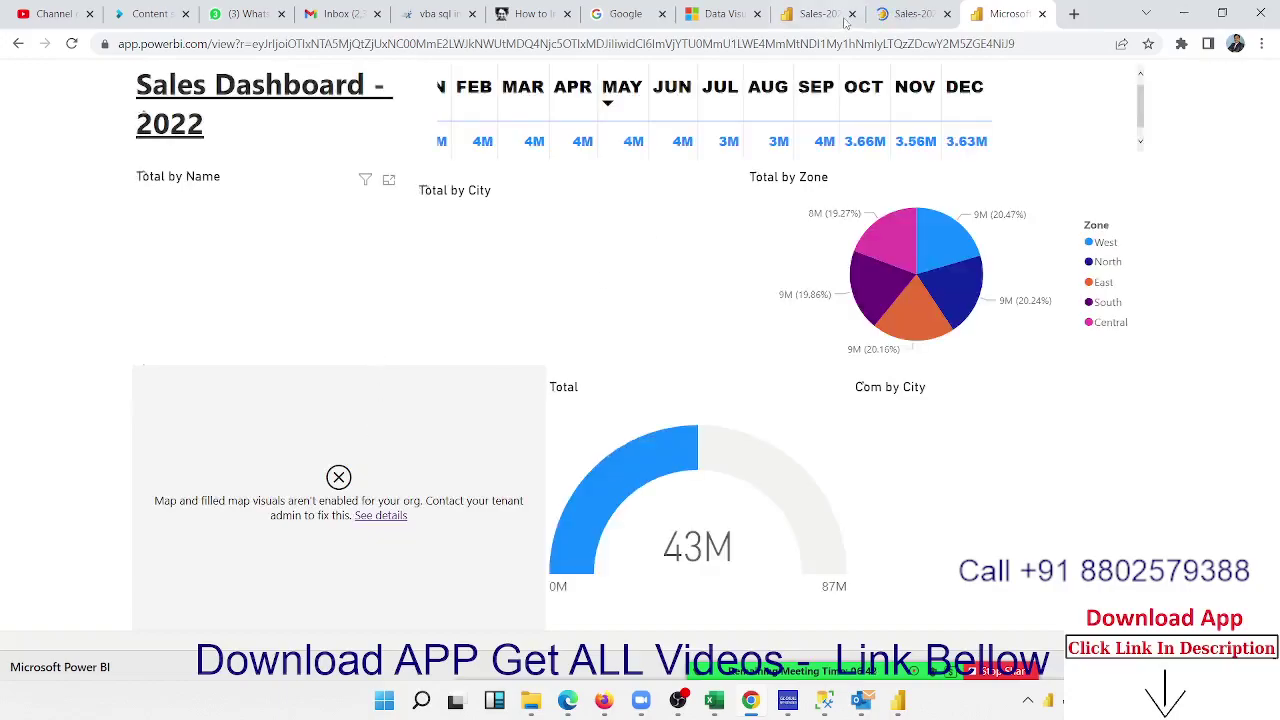
click(905, 16)
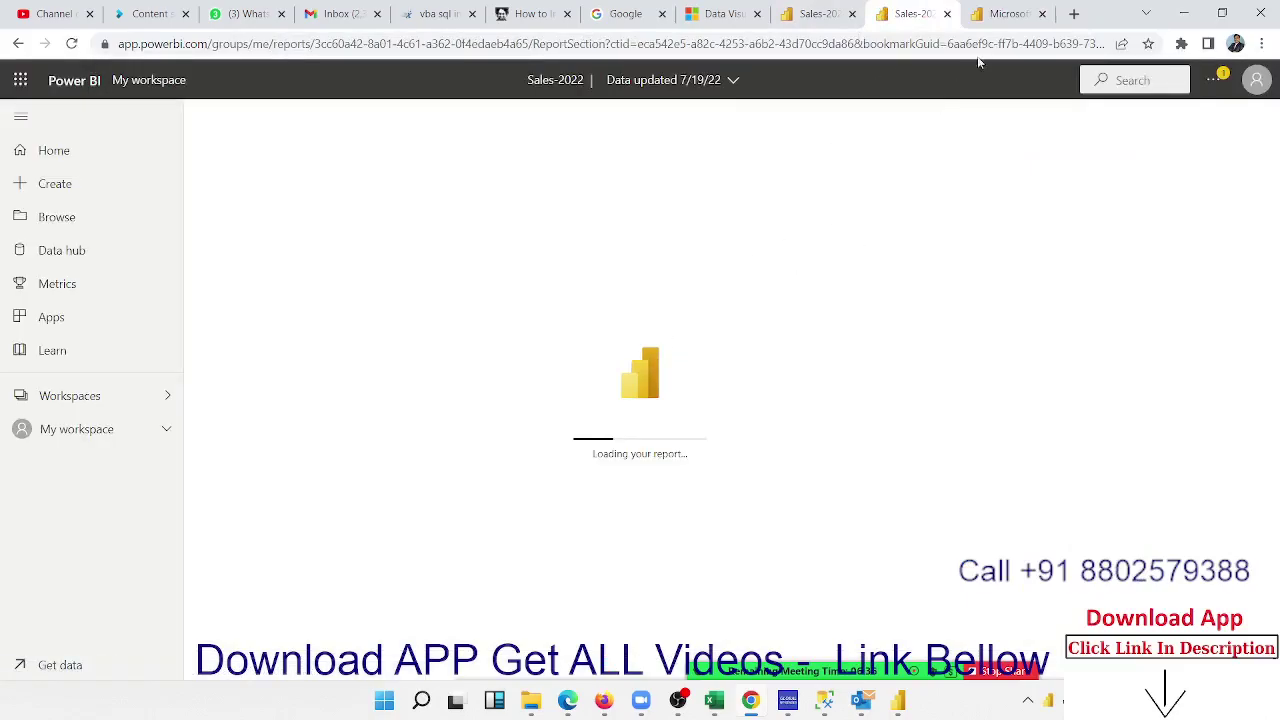
click(1005, 16)
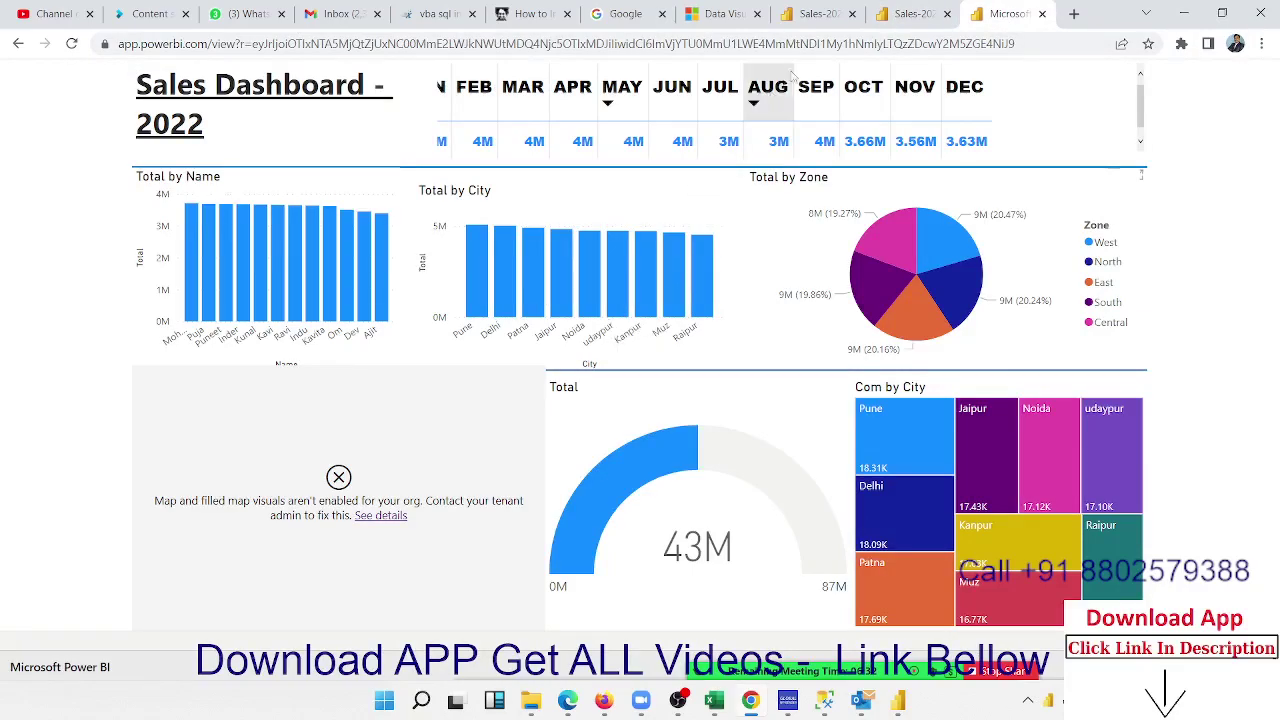
click(905, 14)
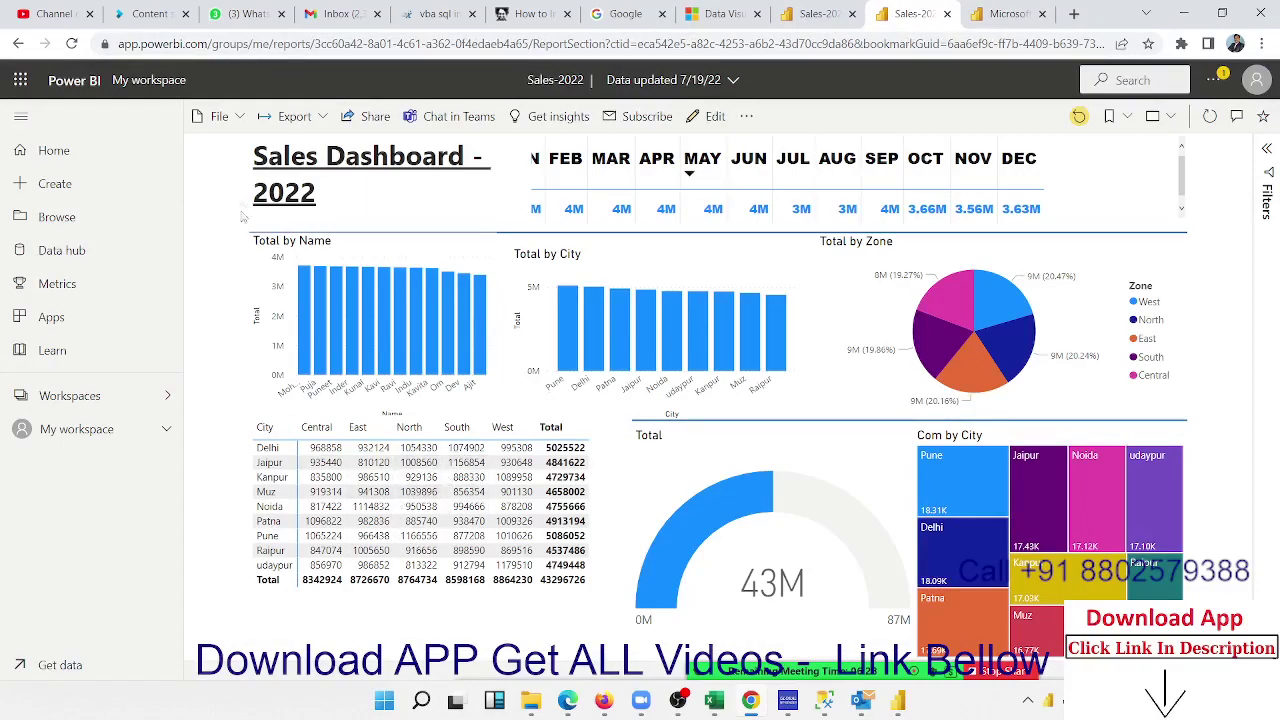
click(238, 121)
mouse_move(255, 275)
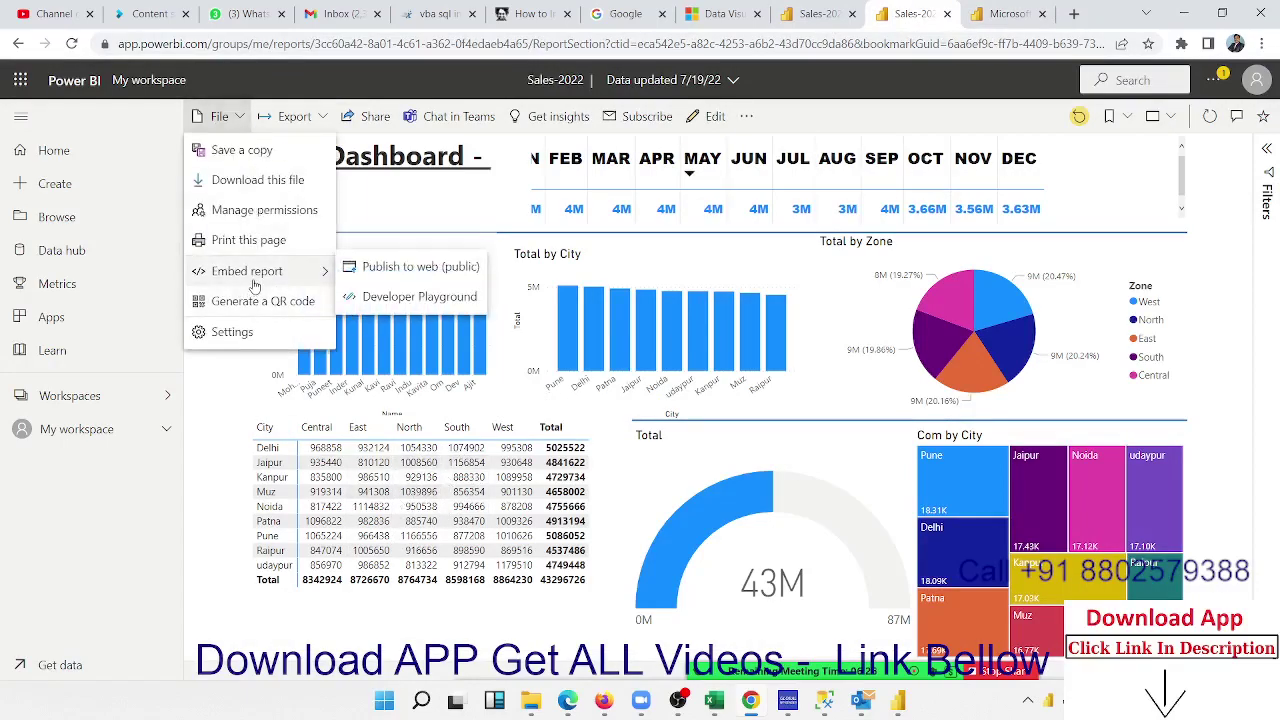
click(392, 268)
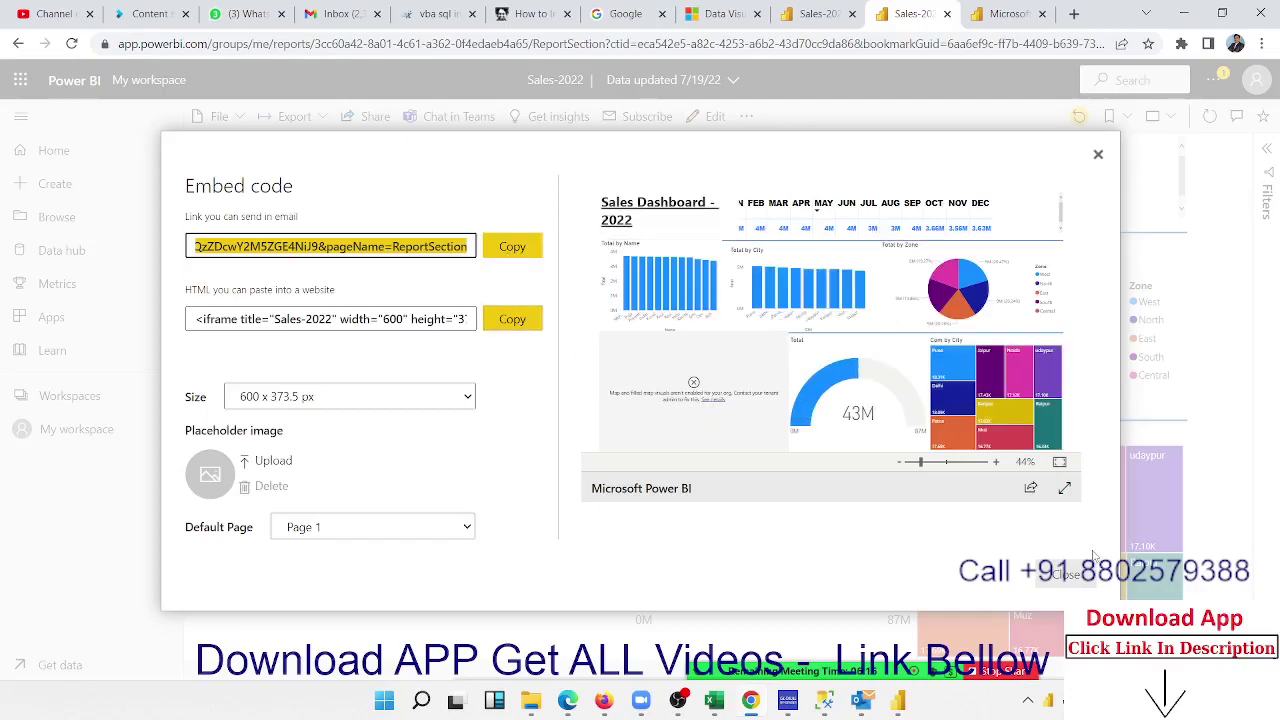
click(1097, 158)
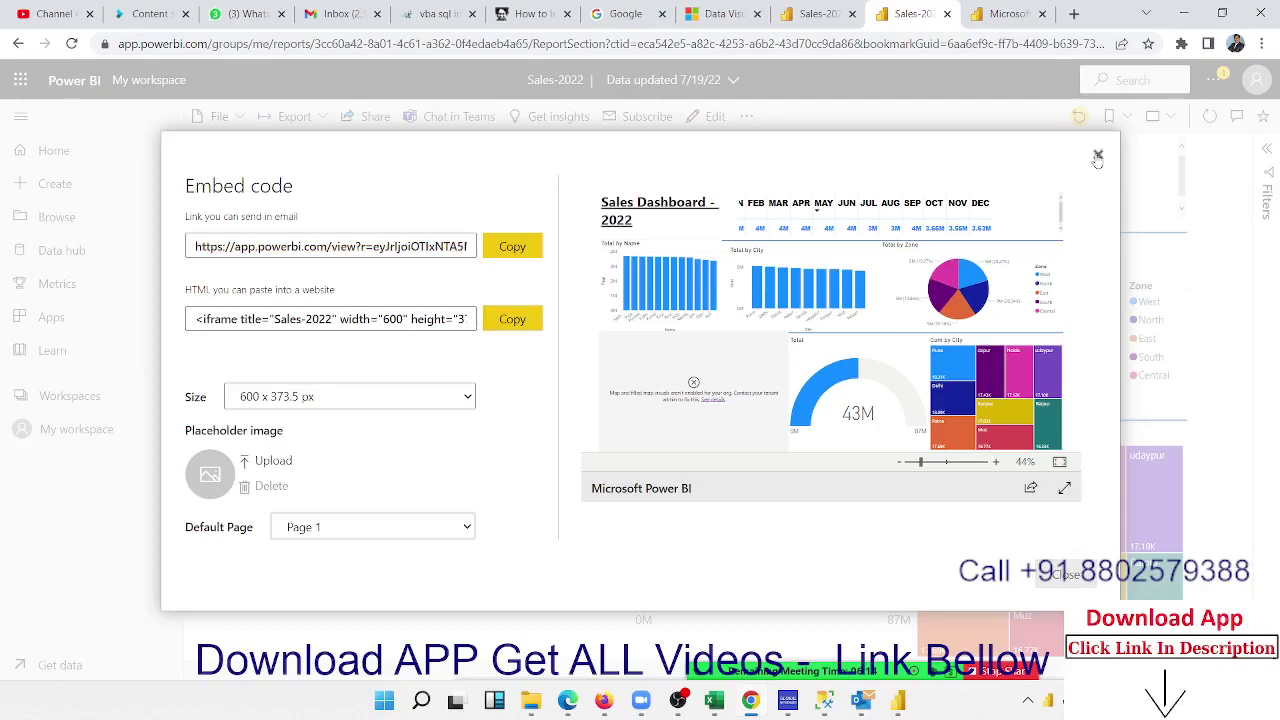
click(1097, 158)
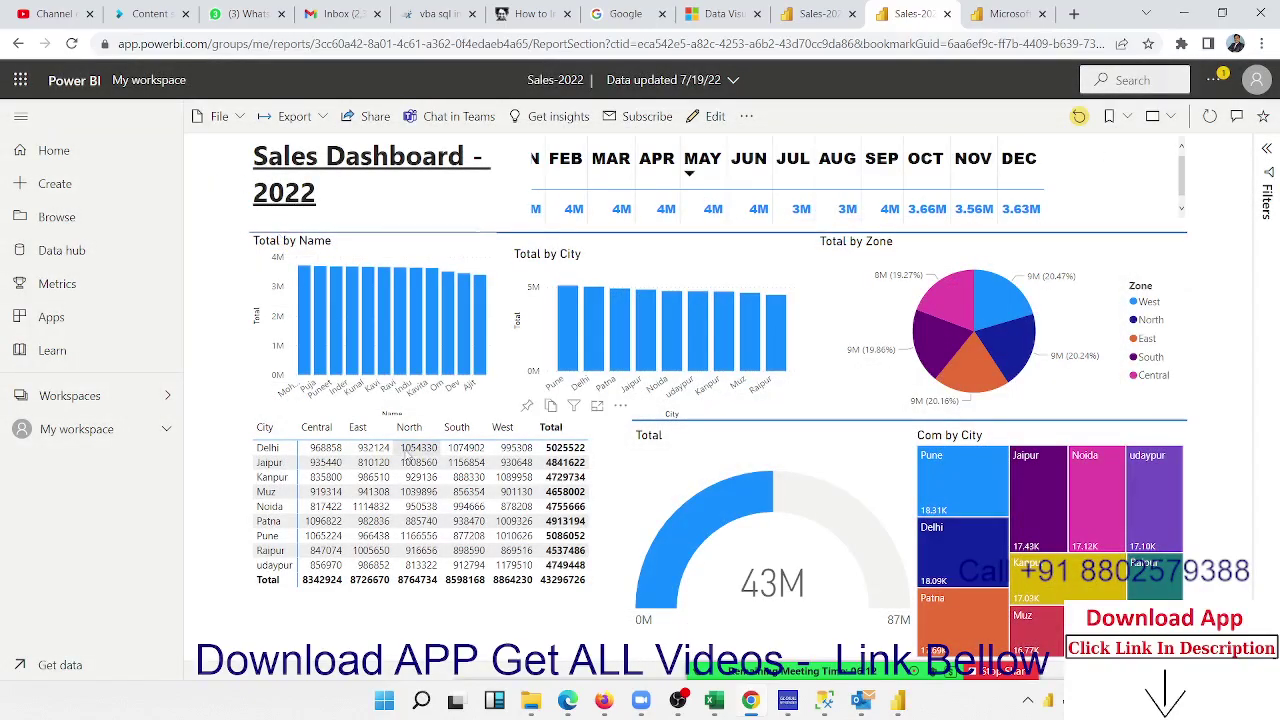
click(322, 118)
click(230, 118)
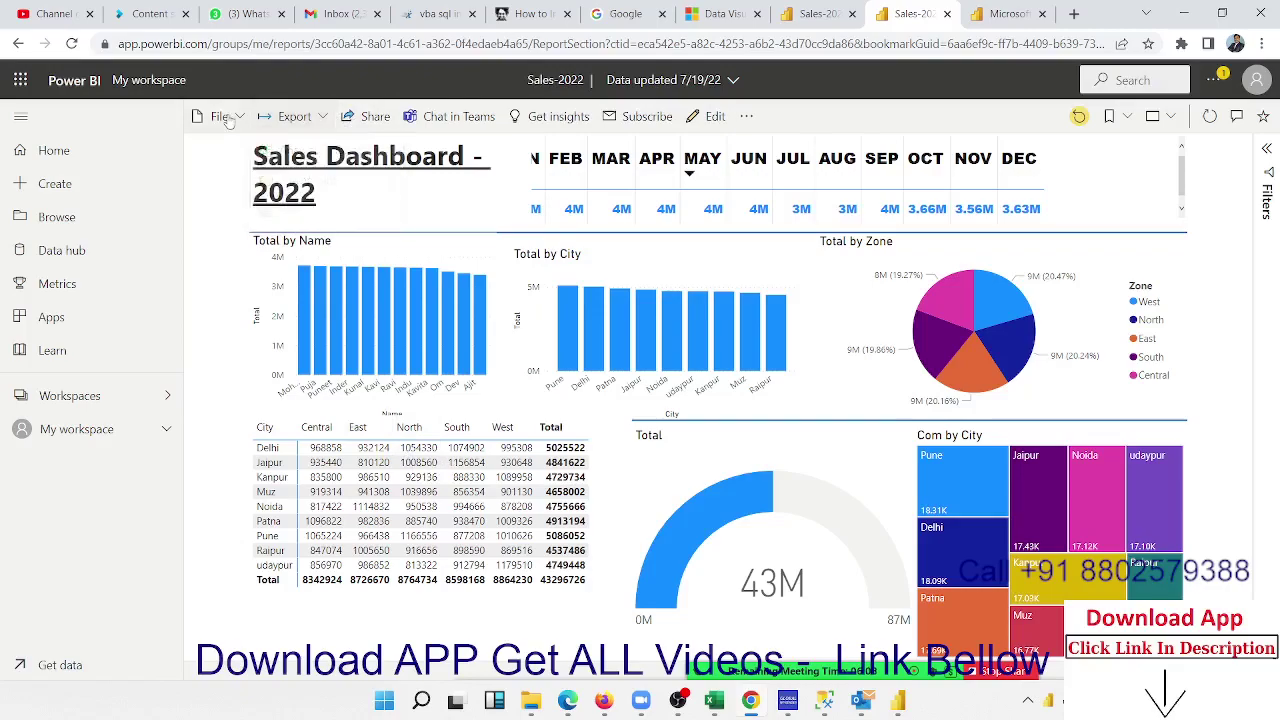
click(232, 119)
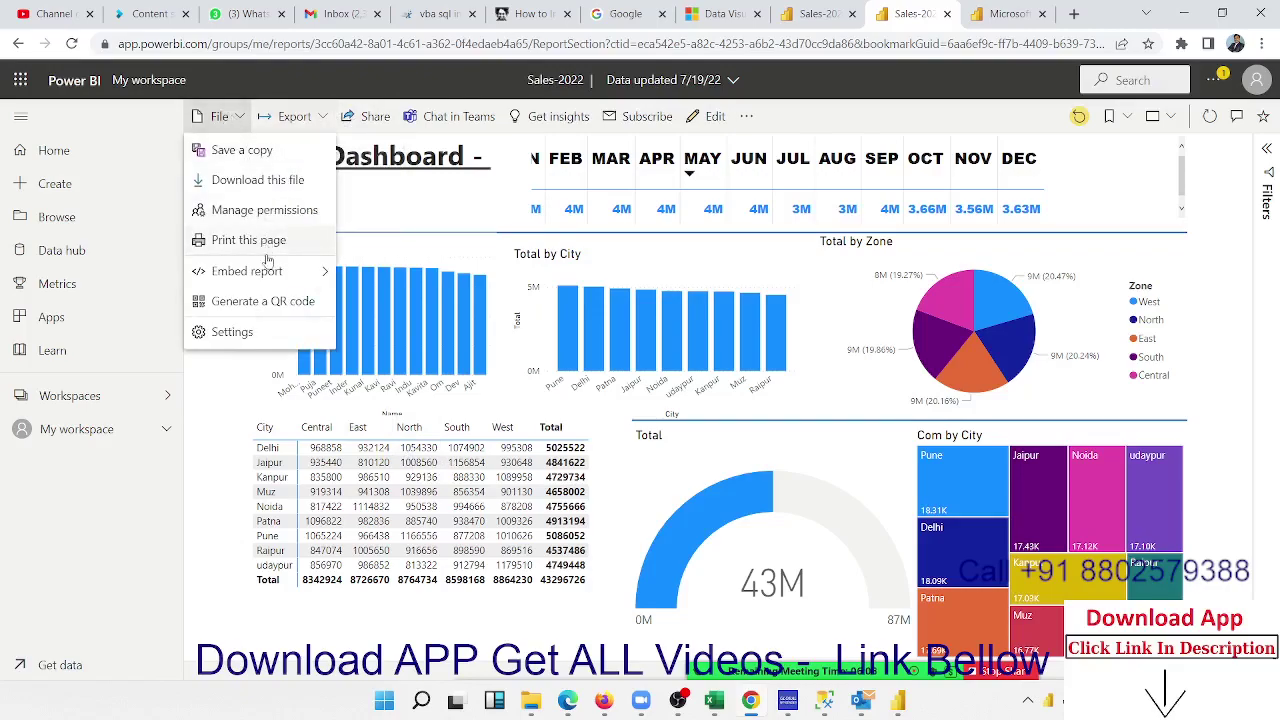
mouse_move(268, 273)
click(387, 276)
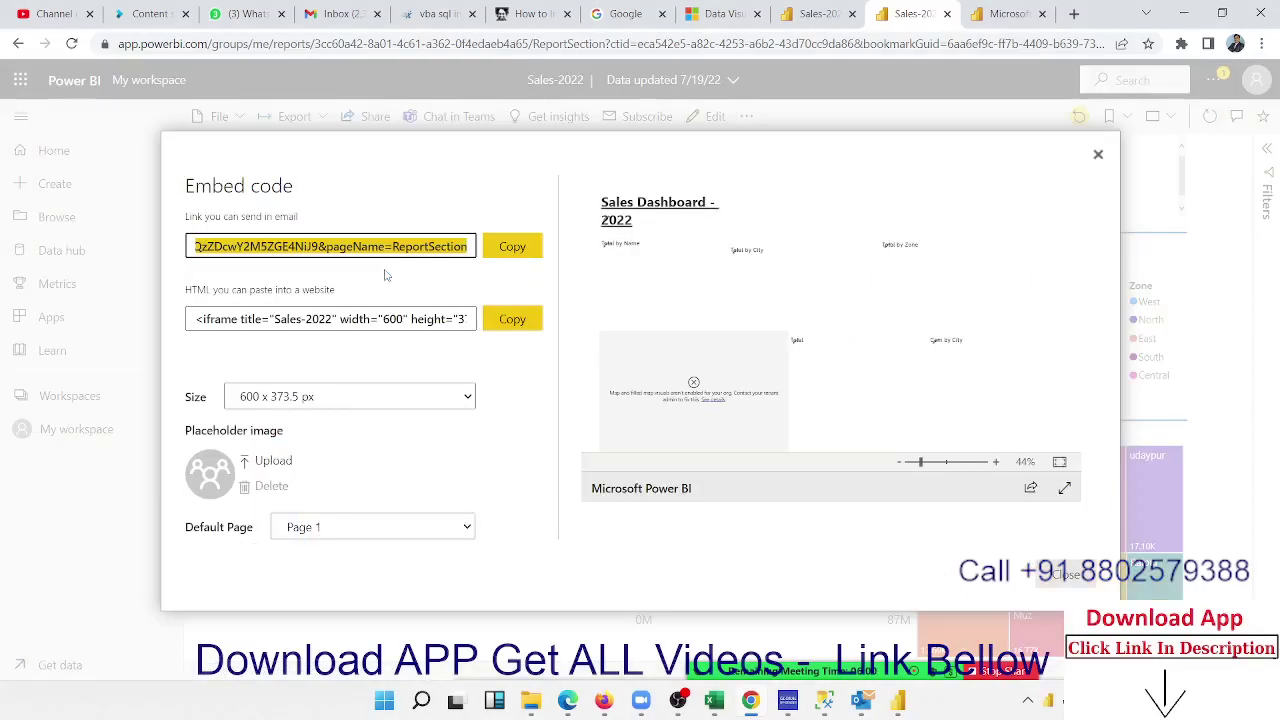
click(1098, 154)
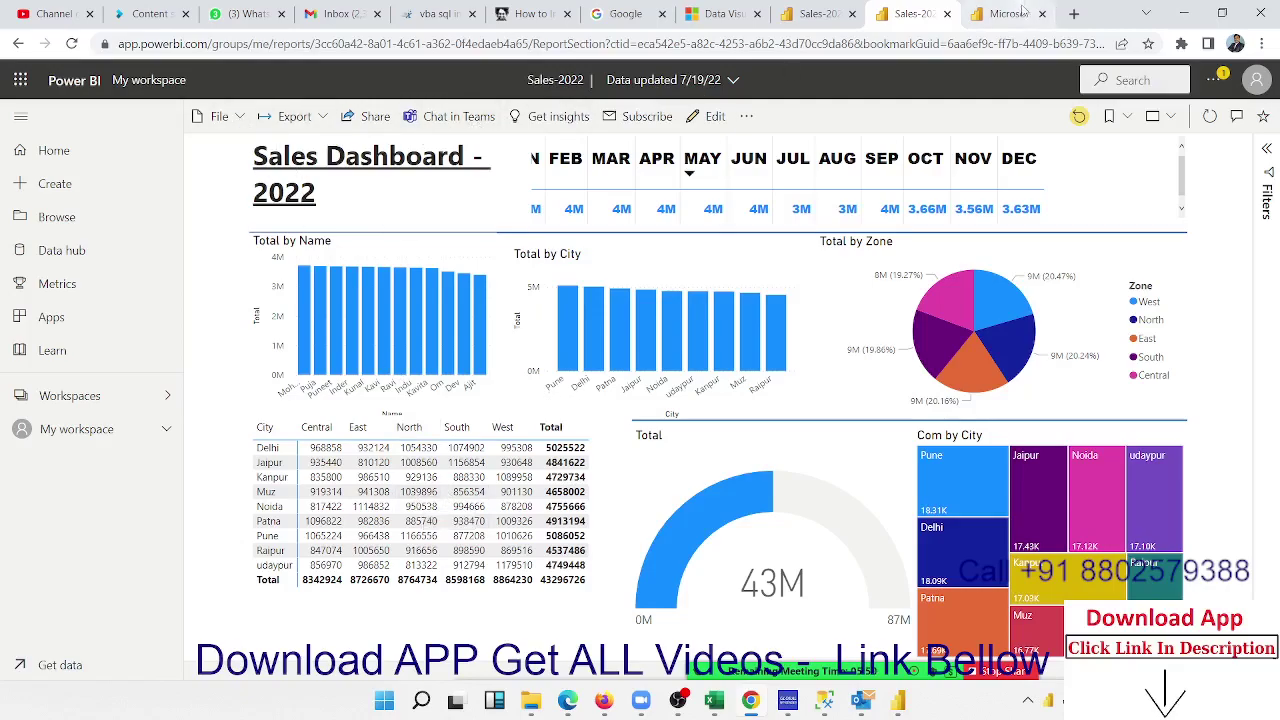
Reload the public report view twice to try to pull in the republished version.
key(ctrl+Tab)
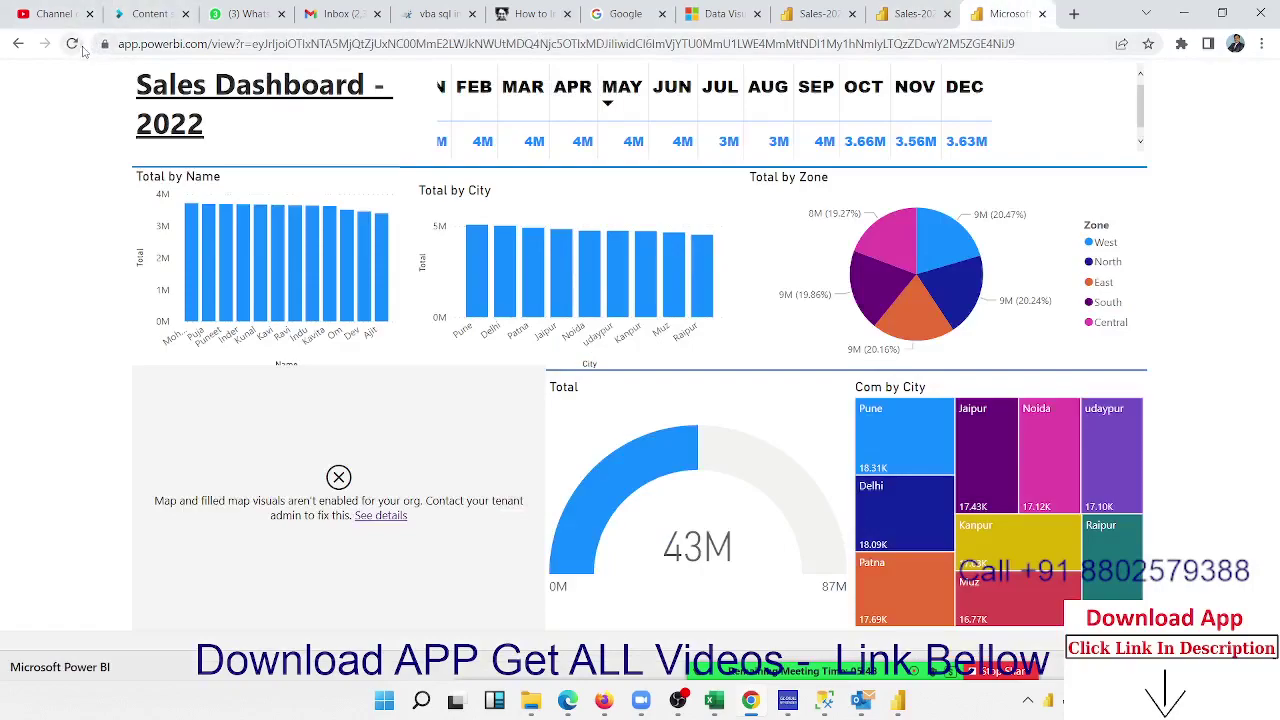
click(74, 45)
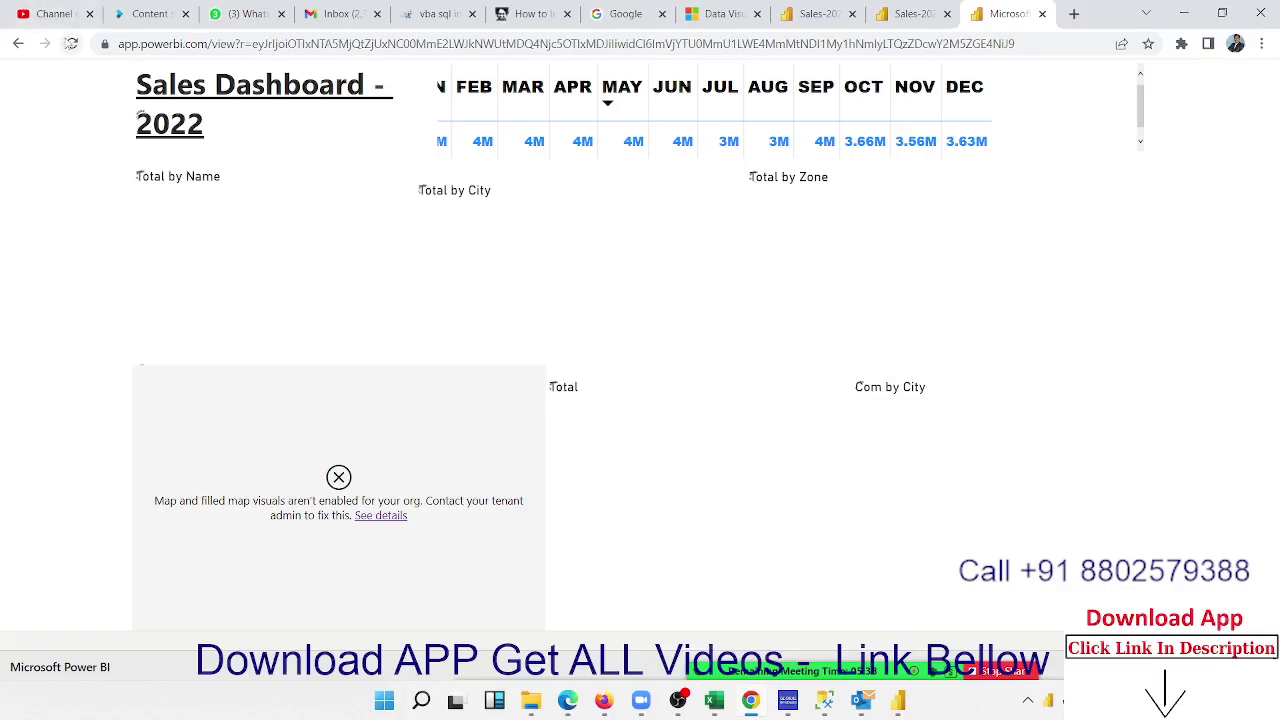
click(71, 43)
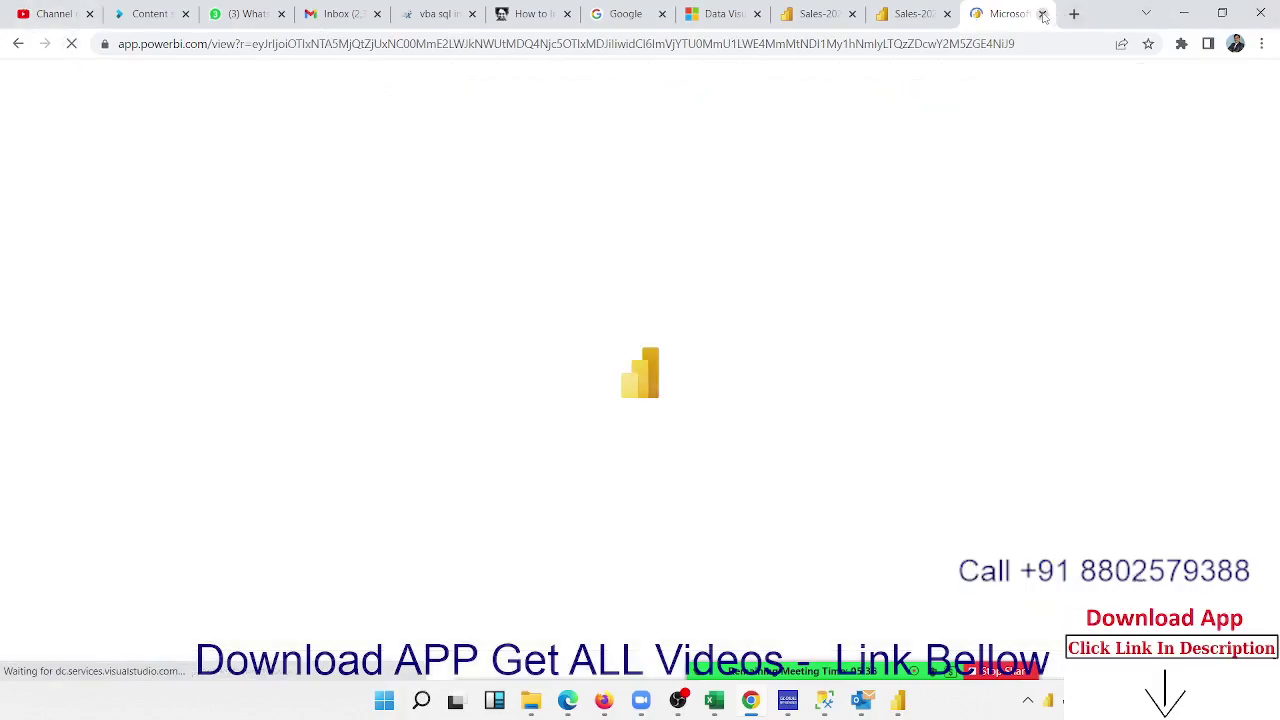